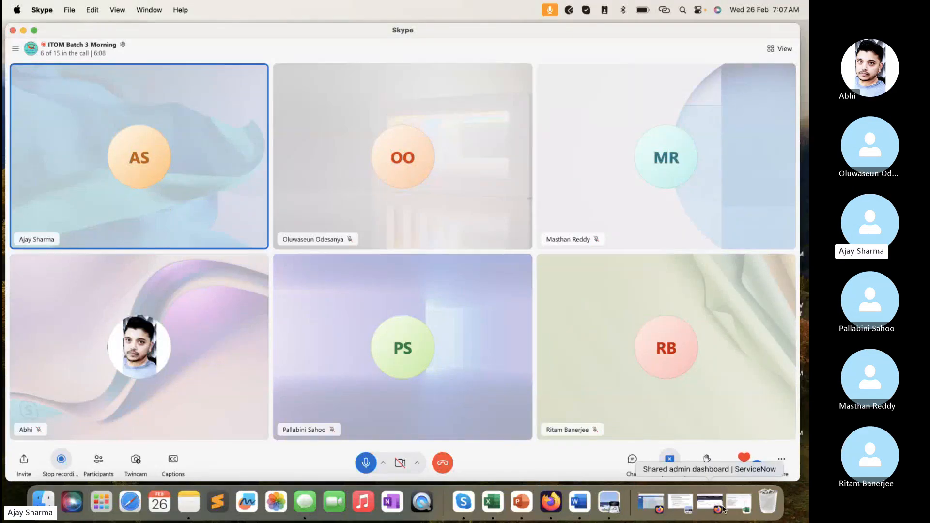
- Switch from the Skype call to the Firefox window showing the ServiceNow shared admin dashboard and reposition that window
left_click(714, 506)
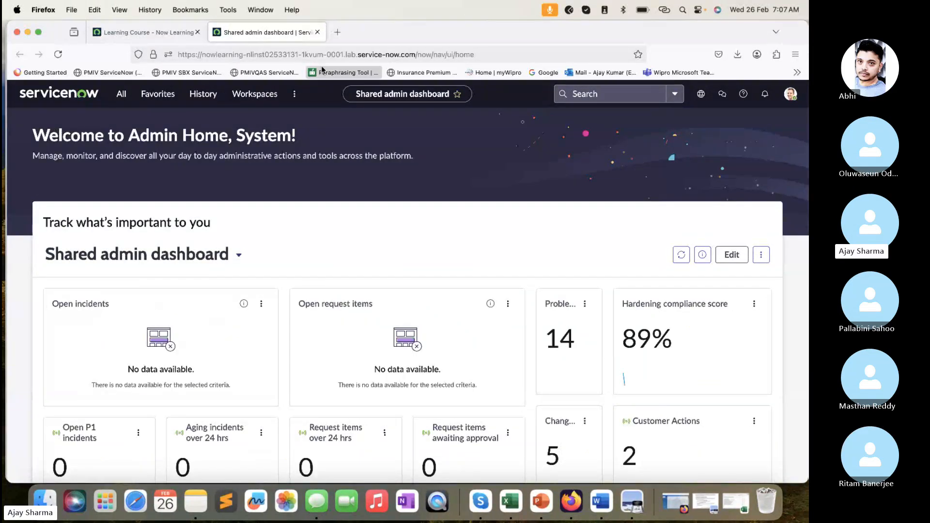
left_click_drag(399, 33, 411, 33)
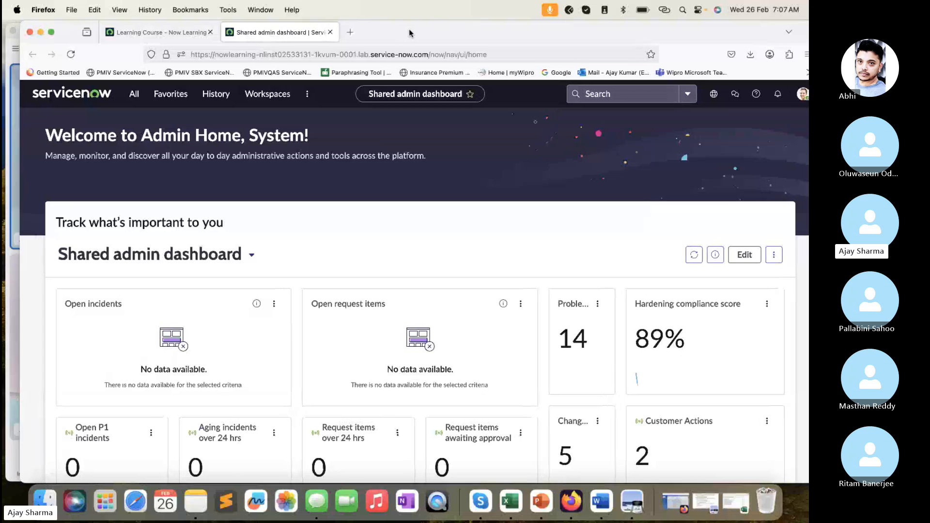
mouse_move(55, 26)
left_mouse_down()
mouse_move(88, 27)
mouse_move(55, 28)
left_mouse_up()
left_click(23, 31)
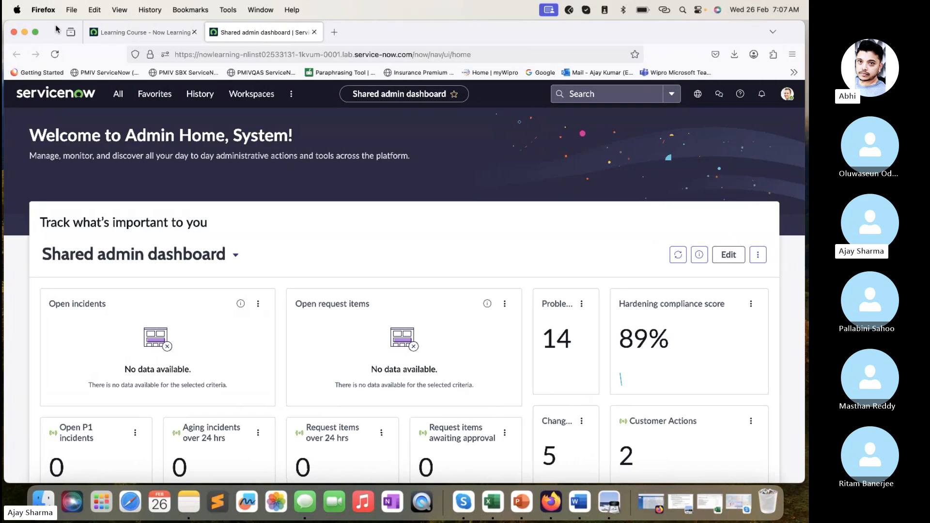
- Bring up the Build Connection Section lab PDF in Preview, and lower the Firefox window so both windows stay reachable, ending in Firefox
left_click(609, 504)
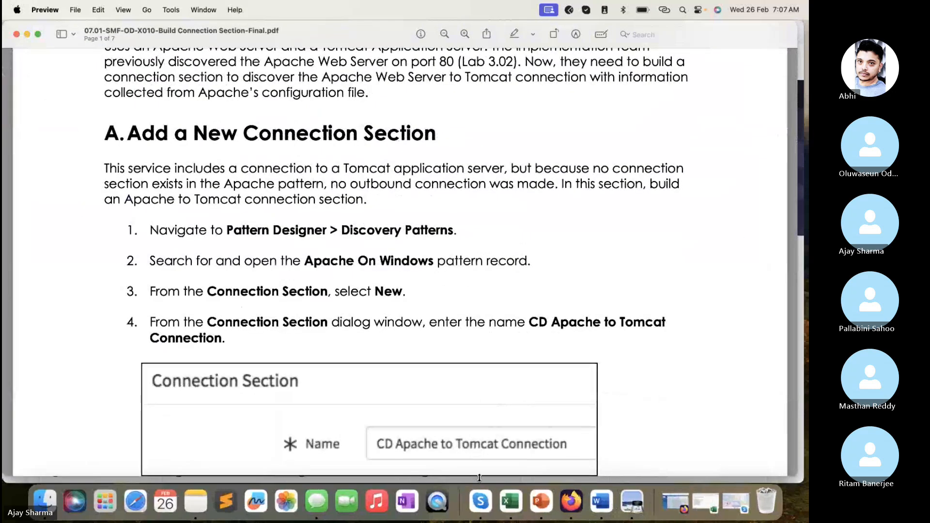
scroll(479, 473, "down", 2)
left_click(477, 453)
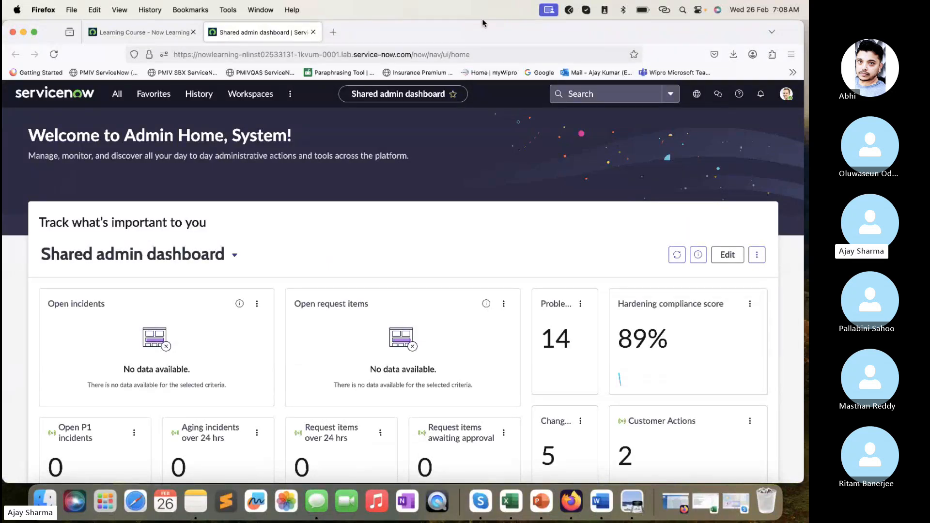
left_click_drag(482, 20, 480, 57)
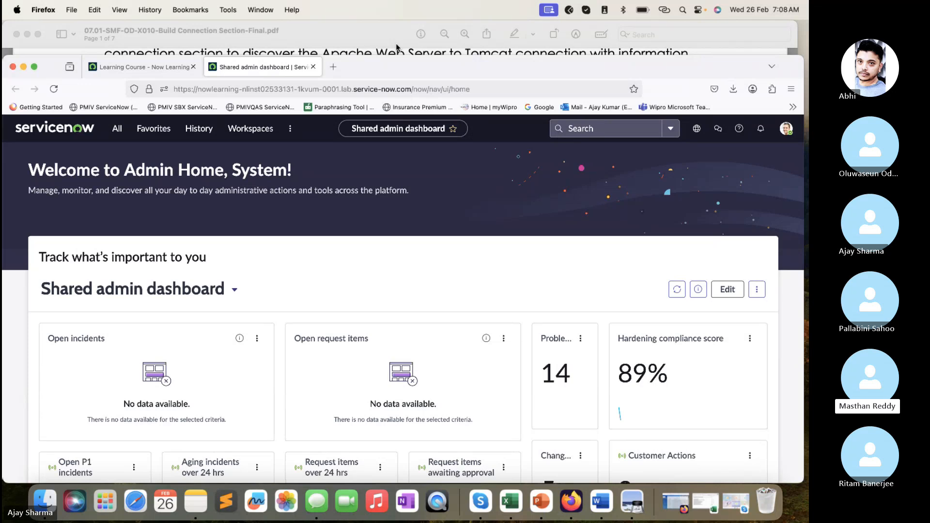
left_click(369, 37)
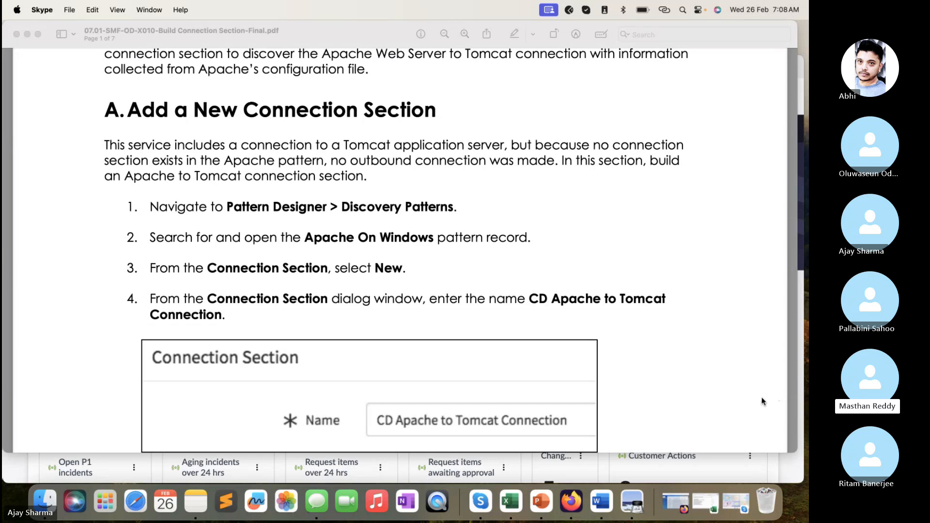
left_click(608, 469)
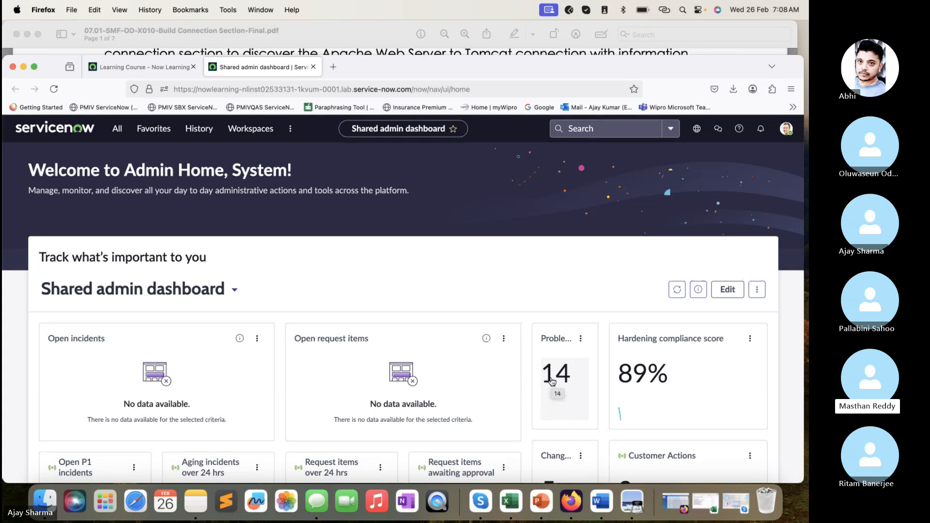
- Try to open the cmdb_ci_assoc table list from the ServiceNow navigator with cmdb_ci_assoc.LIST, and close its tab
left_click(117, 128)
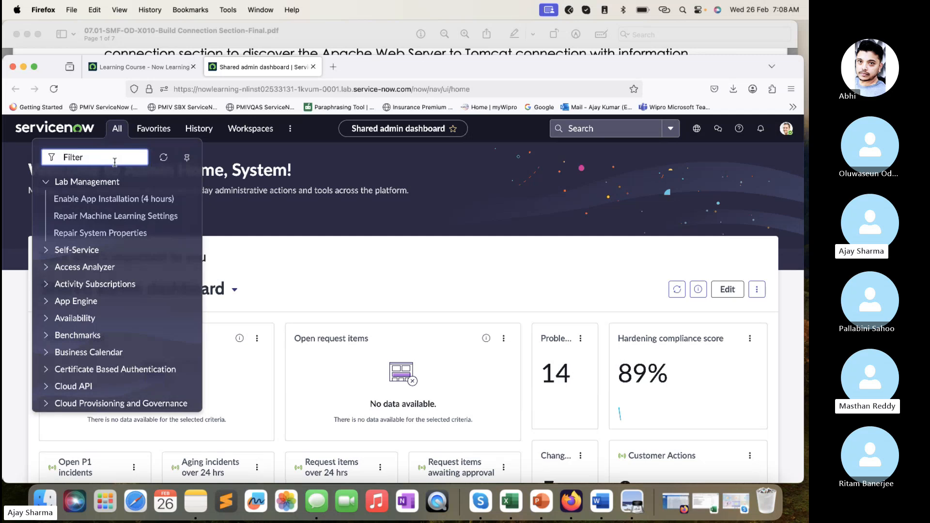
type("cmdb_c")
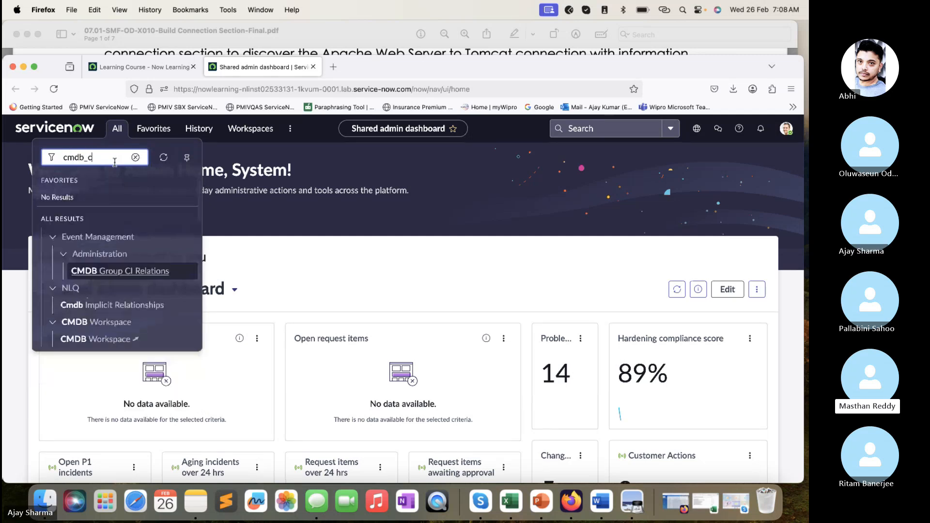
type("i_assoc")
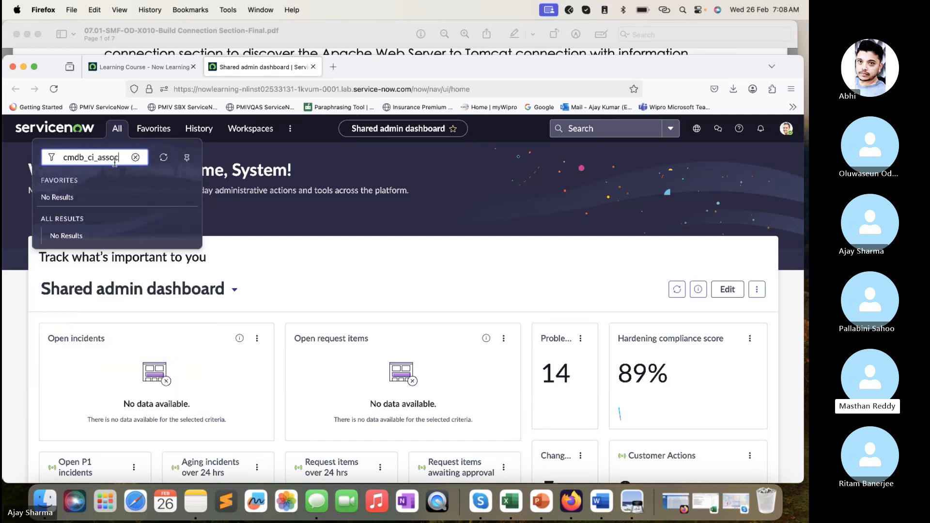
type(".LIST")
key("Return")
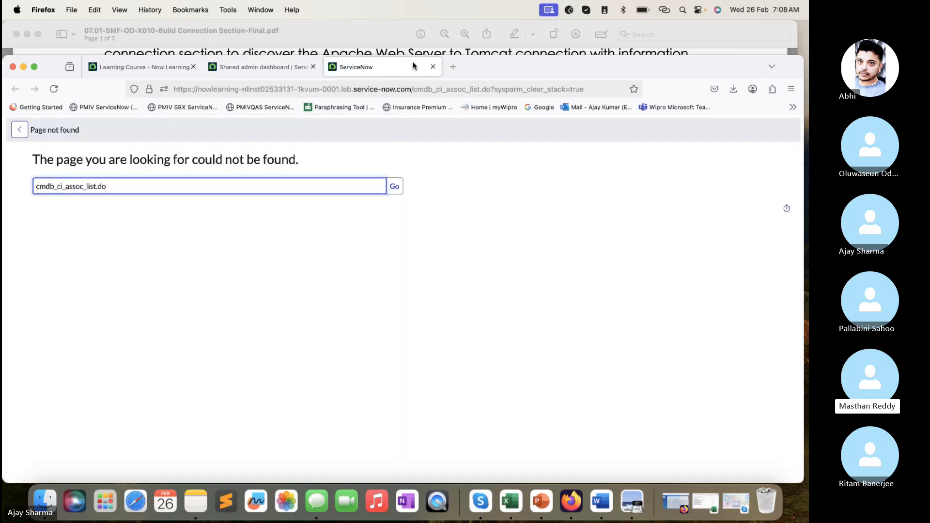
left_click(433, 67)
- Try to open the association table directly with cmdb_ci_assoc_list.do from the ServiceNow navigator, and close its tab
left_click(117, 129)
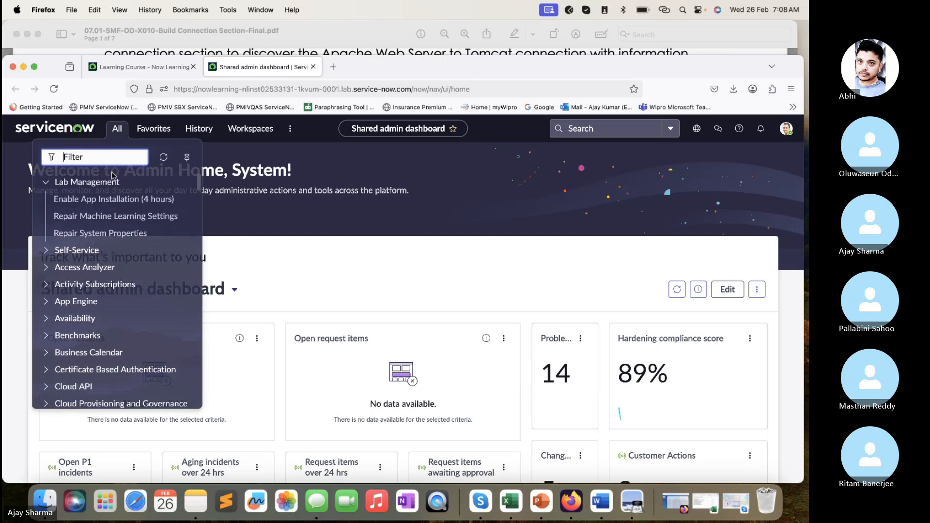
type("Service")
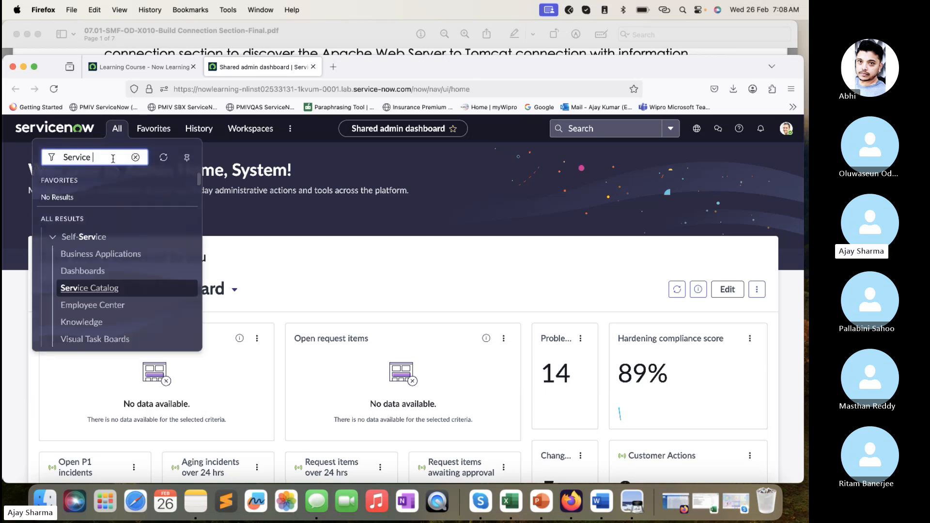
key("BackSpace")
key("BackSpace")
key("BackSpace")
key("BackSpace")
key("BackSpace")
key("BackSpace")
key("BackSpace")
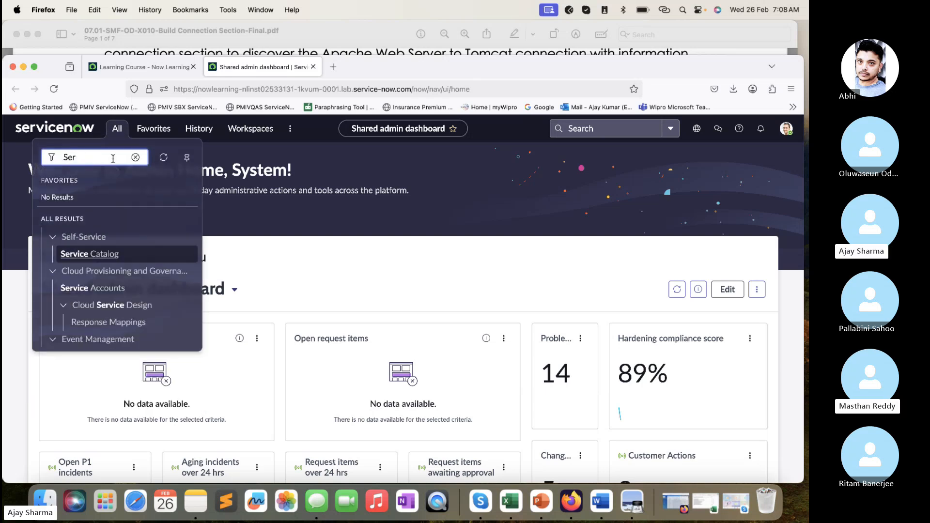
type("cmdb_c")
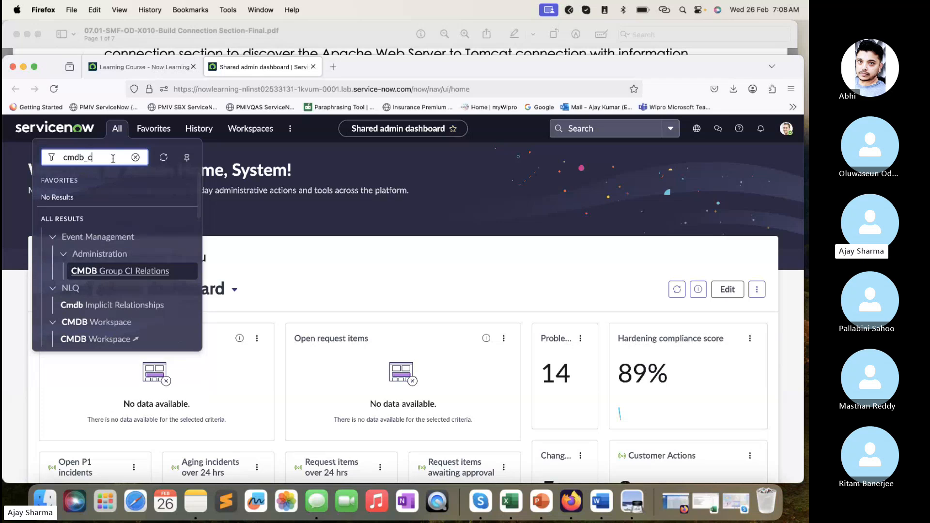
type("i_as")
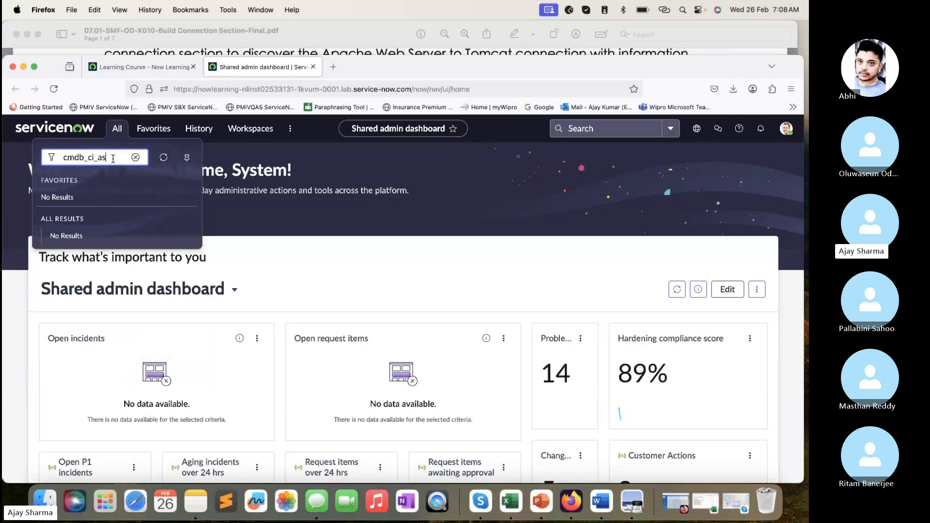
type("so")
type("c_list.do")
key("Return")
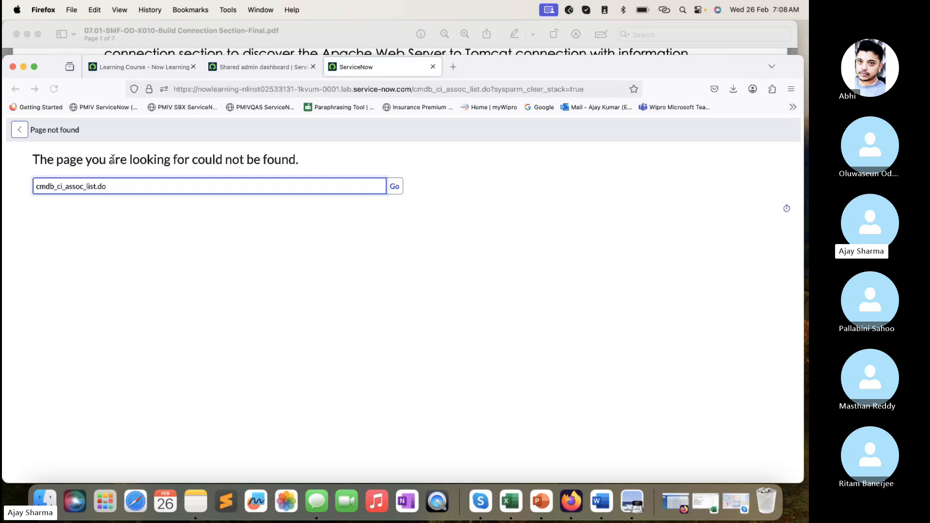
left_click(432, 67)
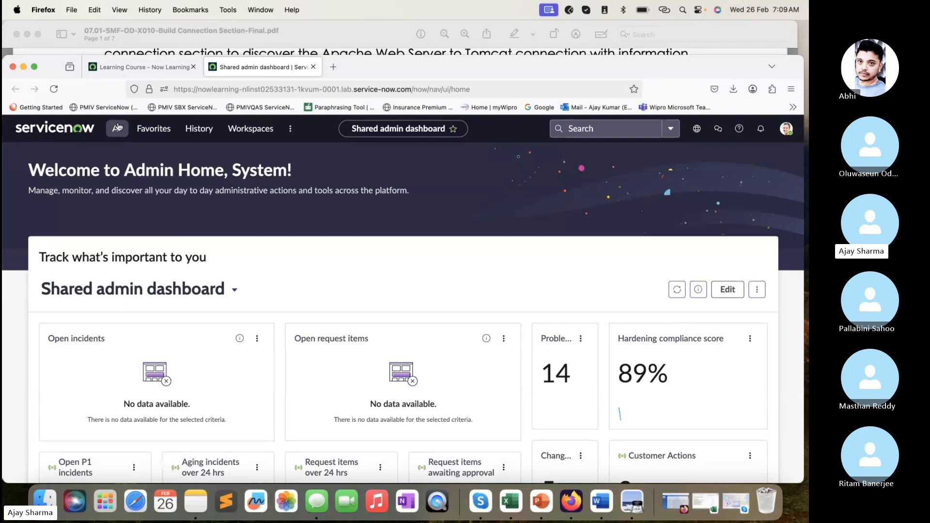
- Filter the ServiceNow navigator by "Service" and look through the matching modules, including those under Service Mapping
left_click(117, 128)
type("Ser")
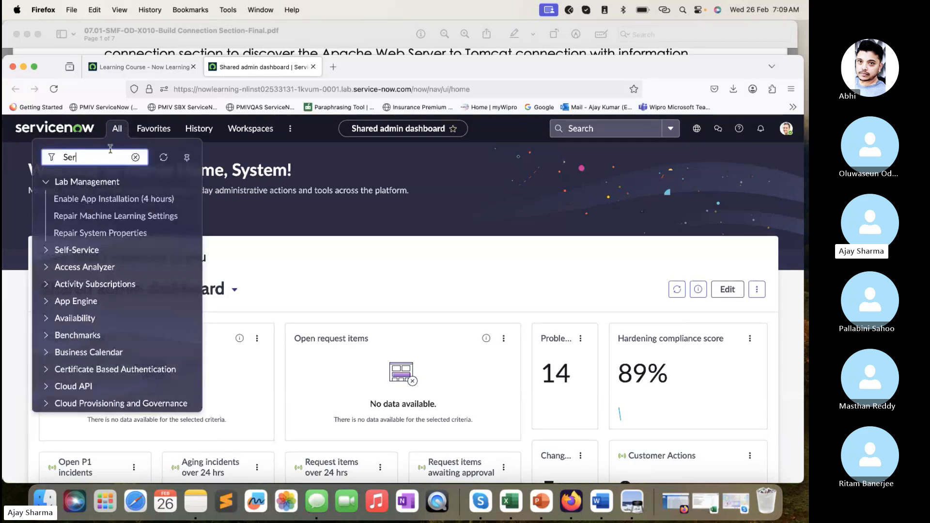
key("BackSpace")
key("BackSpace")
type("ervice")
scroll(92, 245, "down", 3)
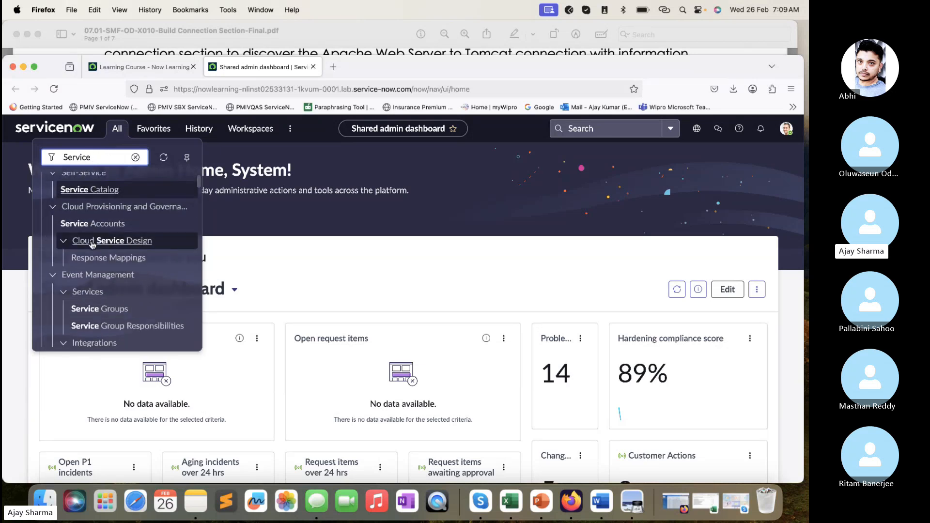
scroll(92, 244, "down", 5)
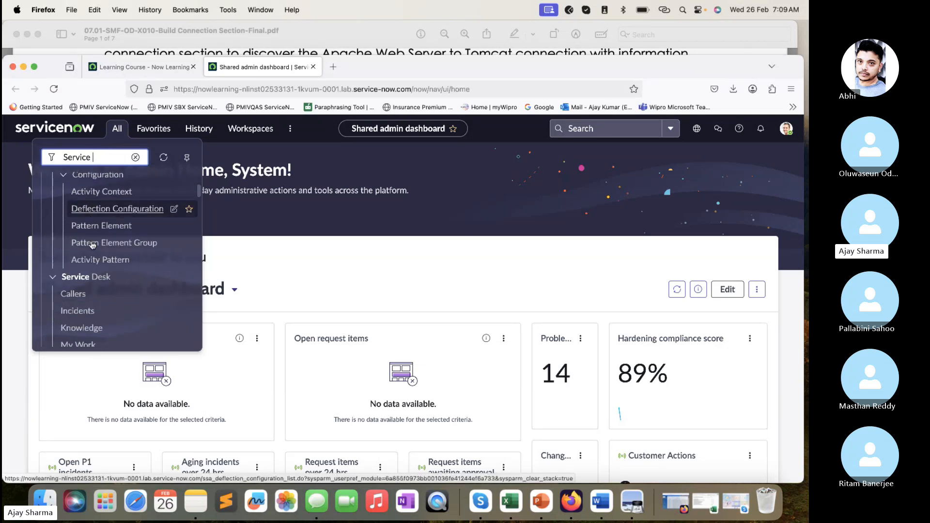
scroll(92, 244, "down", 6)
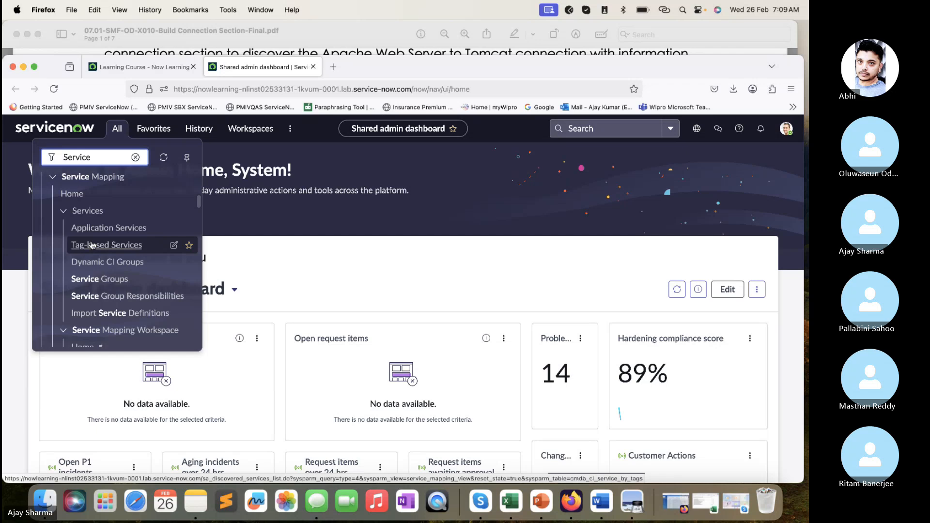
scroll(92, 244, "down", 5)
scroll(93, 244, "down", 3)
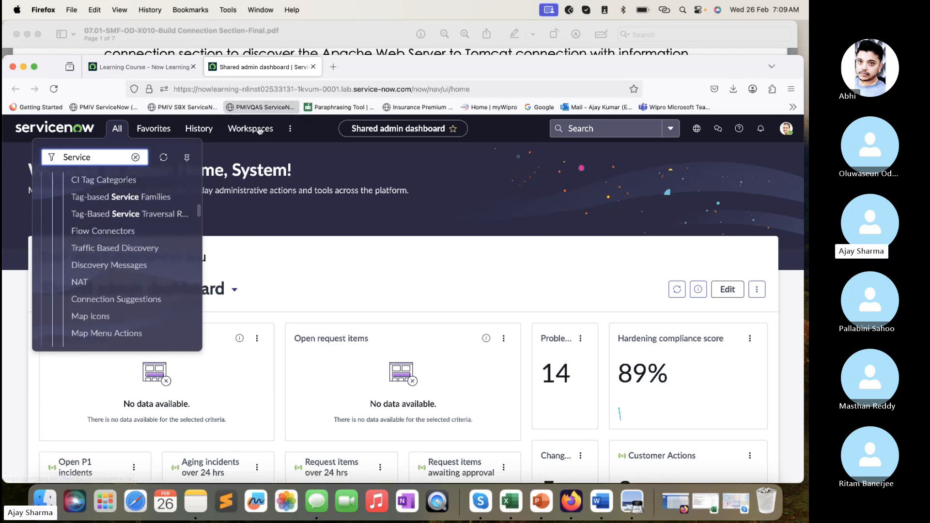
- Search Google in a new browser tab for "relationship of entry point and Application Service"
left_click(334, 67)
left_click(326, 88)
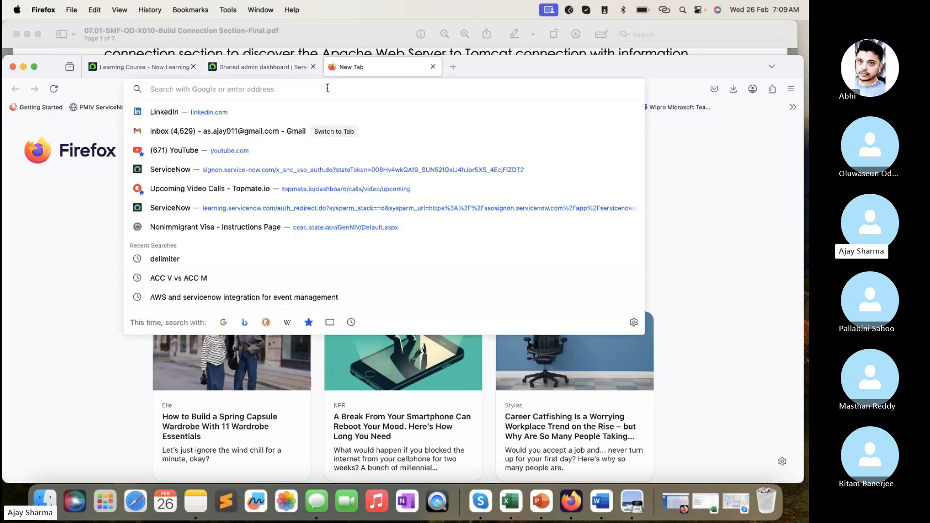
type("rerl")
key("BackSpace")
key("BackSpace")
type("l")
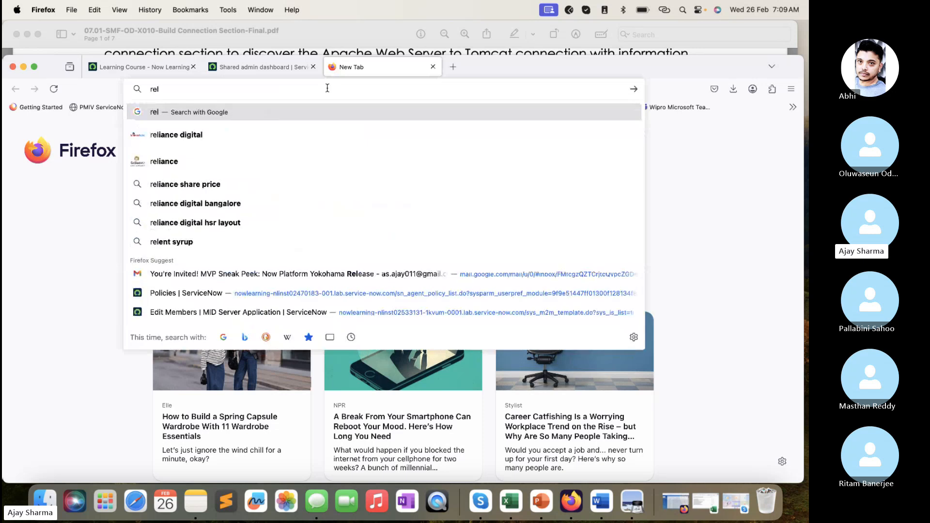
type("ationshi")
key("BackSpace")
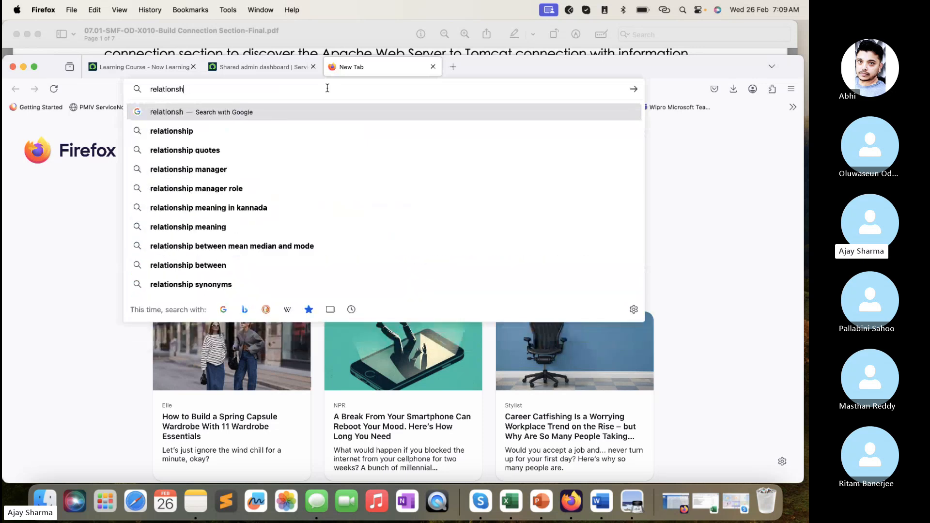
type("ip of ")
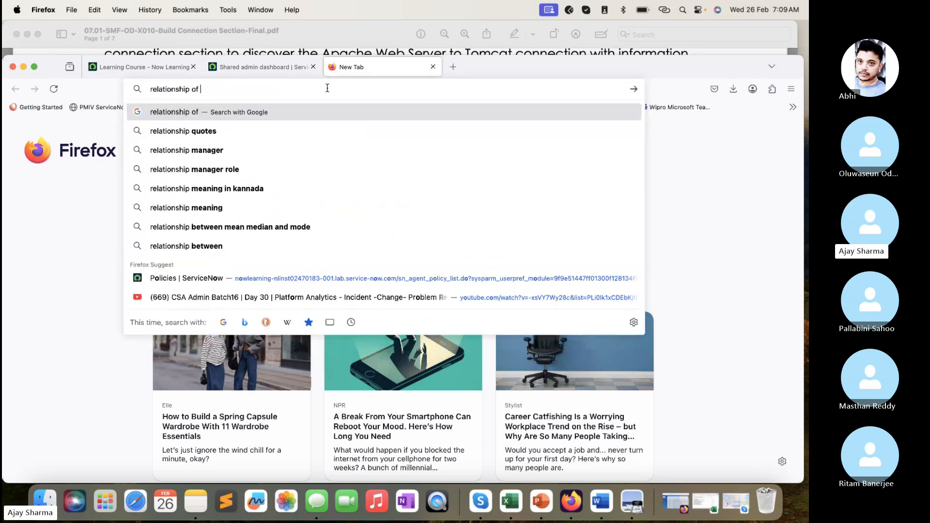
type("entry p")
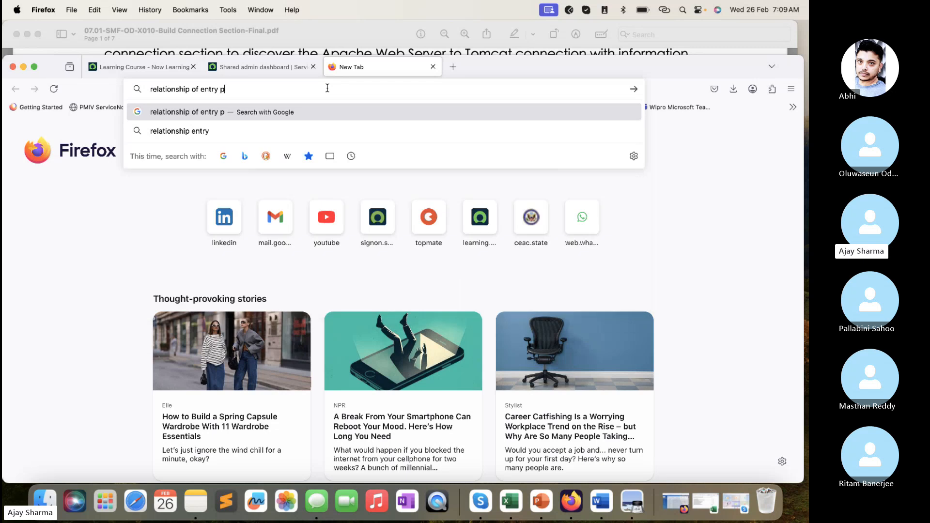
type("oint and")
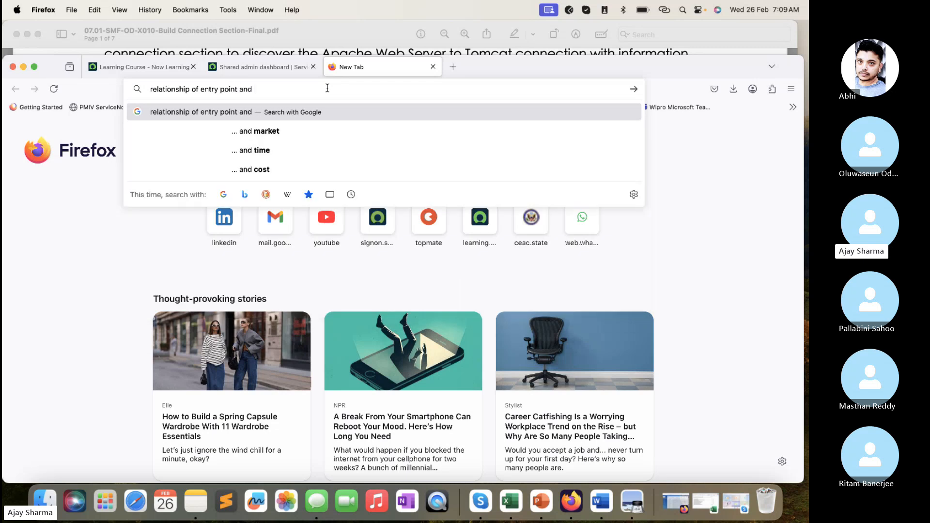
type(" Application Service")
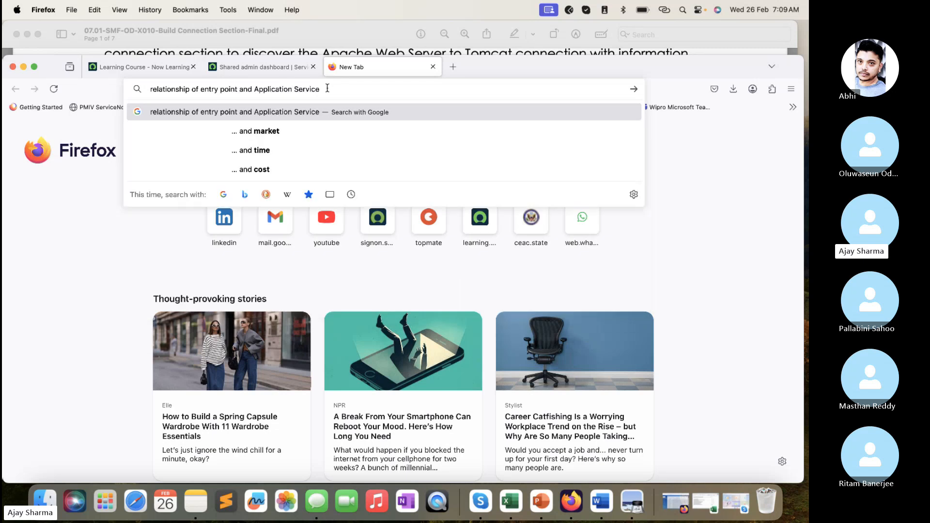
key("Return")
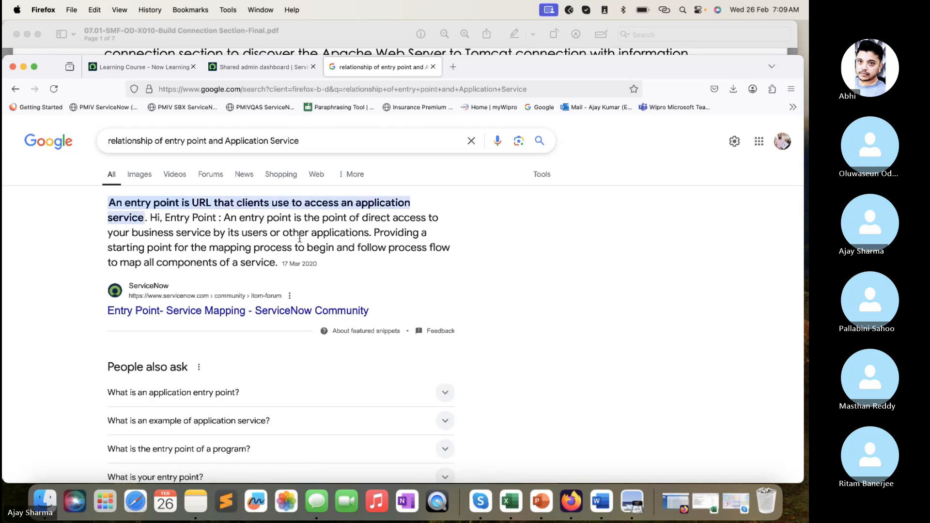
- Look through the Google results for the relationship between entry points and application services
scroll(273, 331, "down", 5)
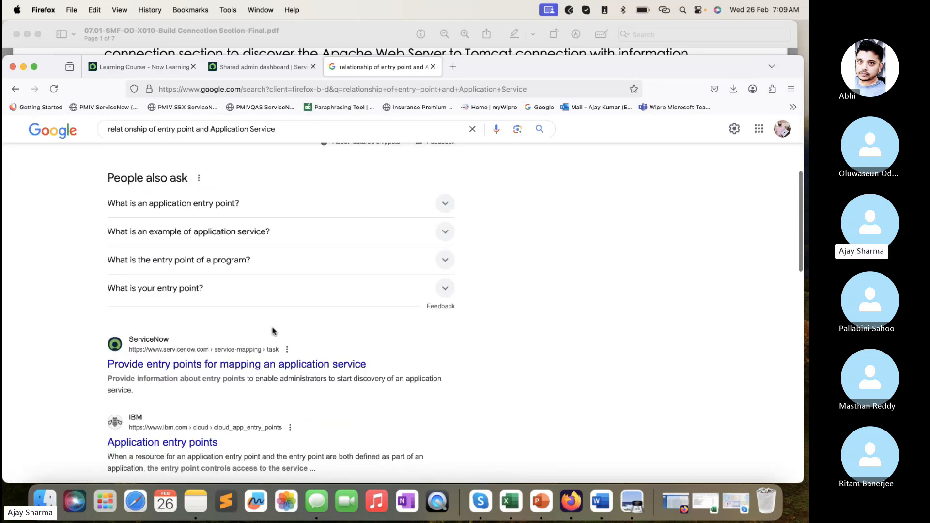
scroll(272, 331, "down", 4)
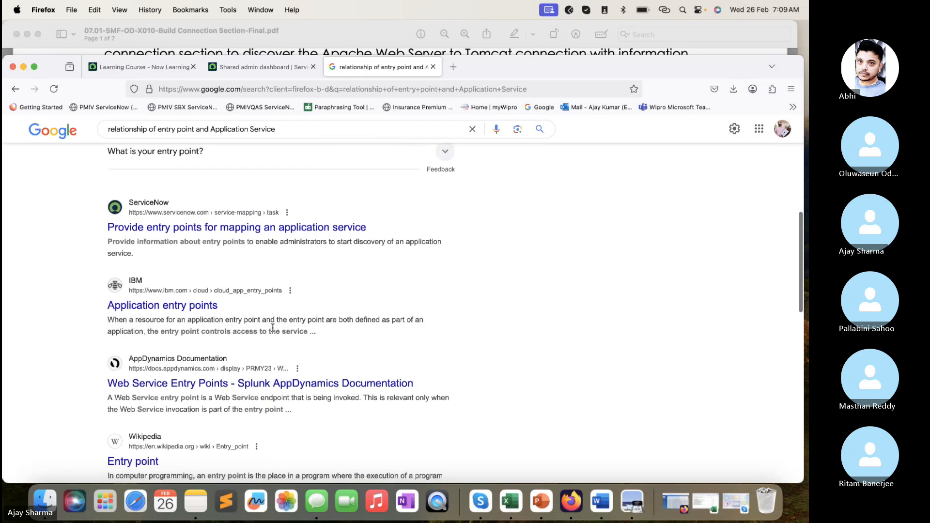
scroll(272, 331, "up", 9)
left_click(344, 139)
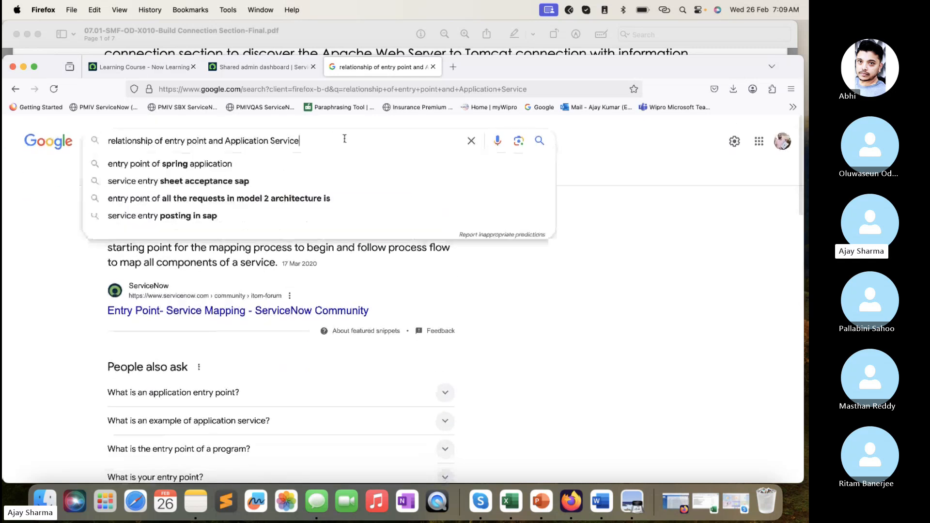
type("Service")
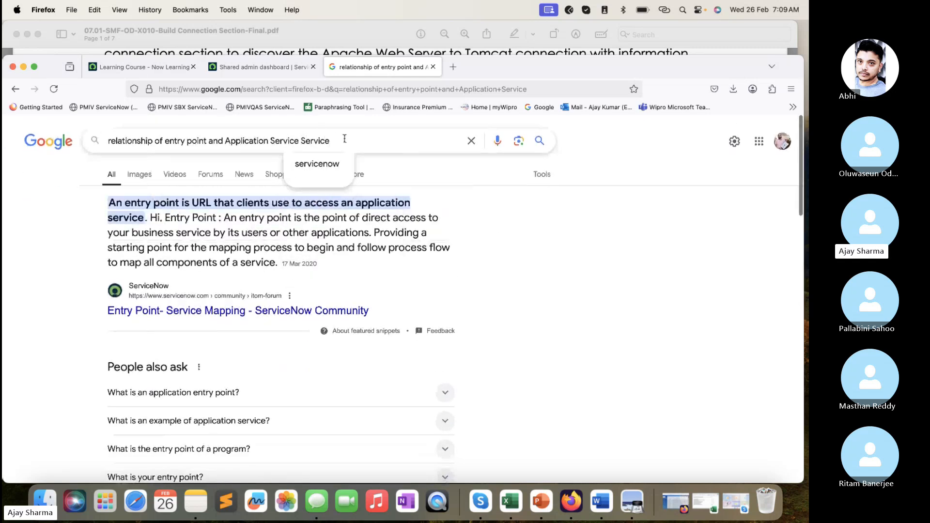
key("alt+shift+Left")
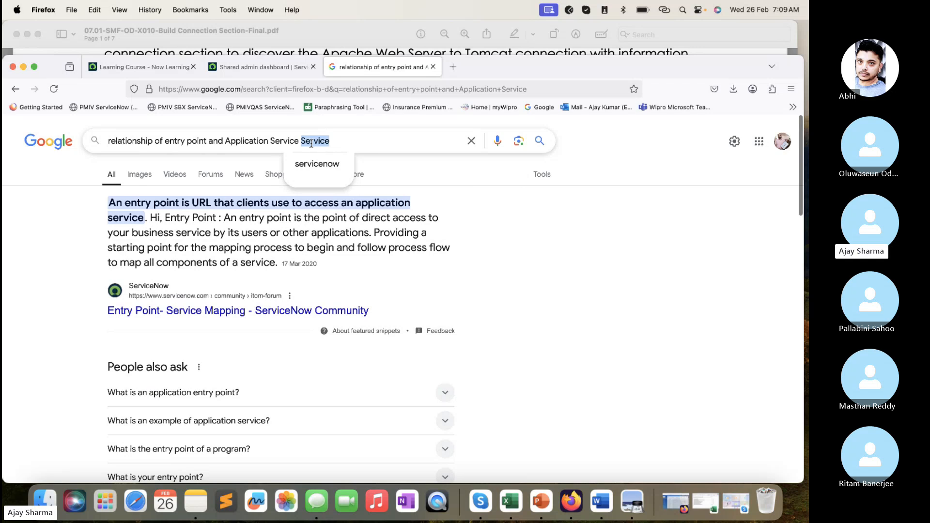
key("BackSpace")
left_click(361, 270)
- Open the "Entry Point- Service Mapping" ServiceNow Community post, read through its replies, and return to the search results
left_click(325, 314)
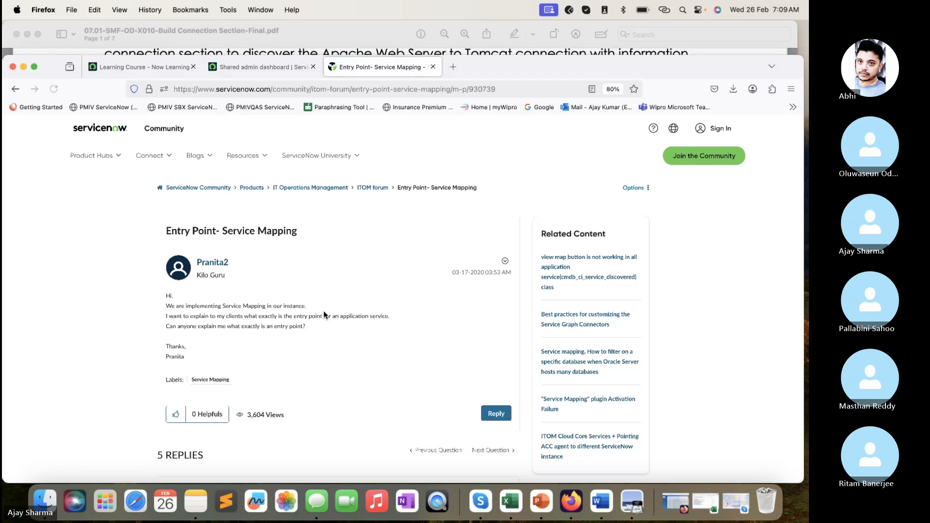
scroll(324, 312, "down", 1)
scroll(324, 315, "down", 5)
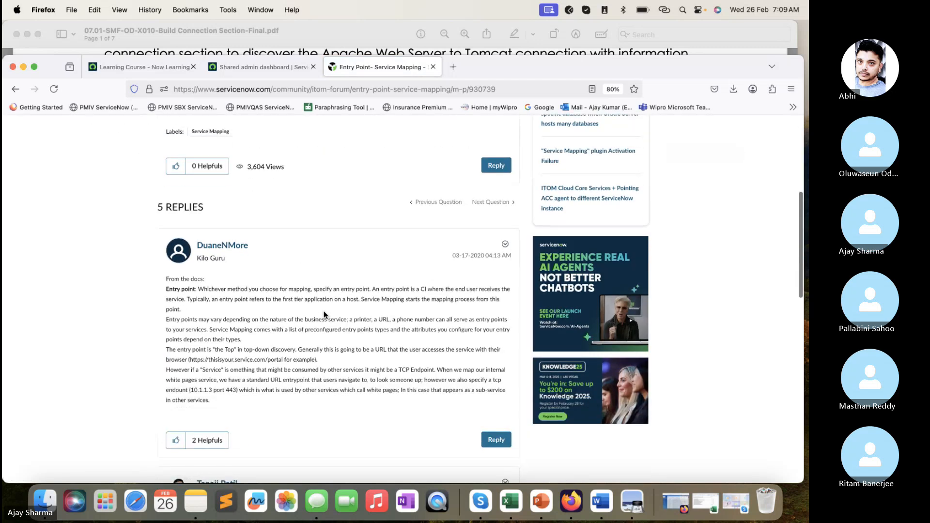
scroll(323, 314, "down", 15)
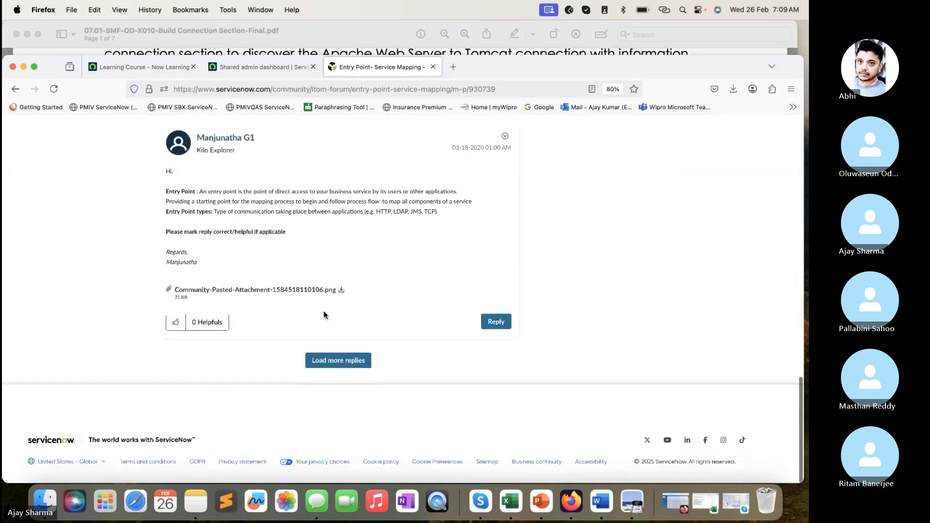
scroll(323, 315, "up", 10)
left_click(16, 90)
- Open the "Provide entry points for mapping an application service" documentation, read through the page, and return to the search results
scroll(305, 262, "down", 3)
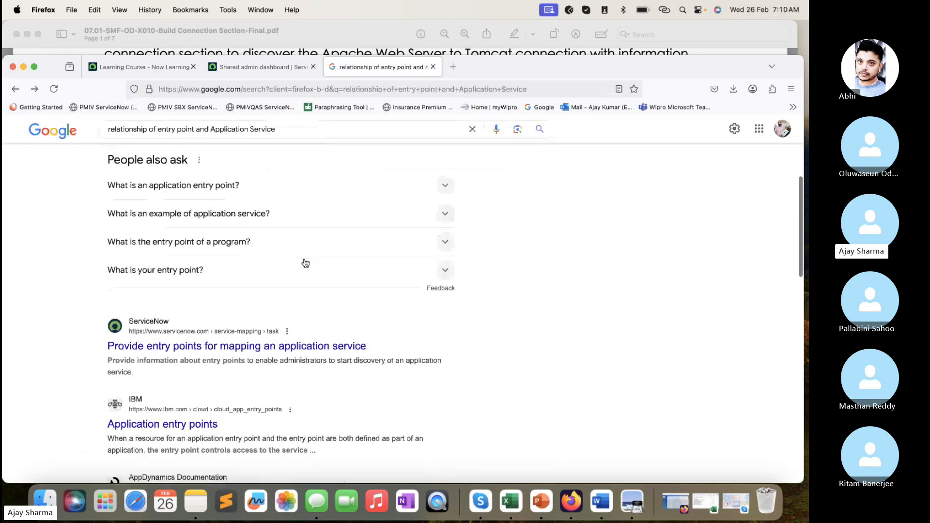
left_click(281, 350)
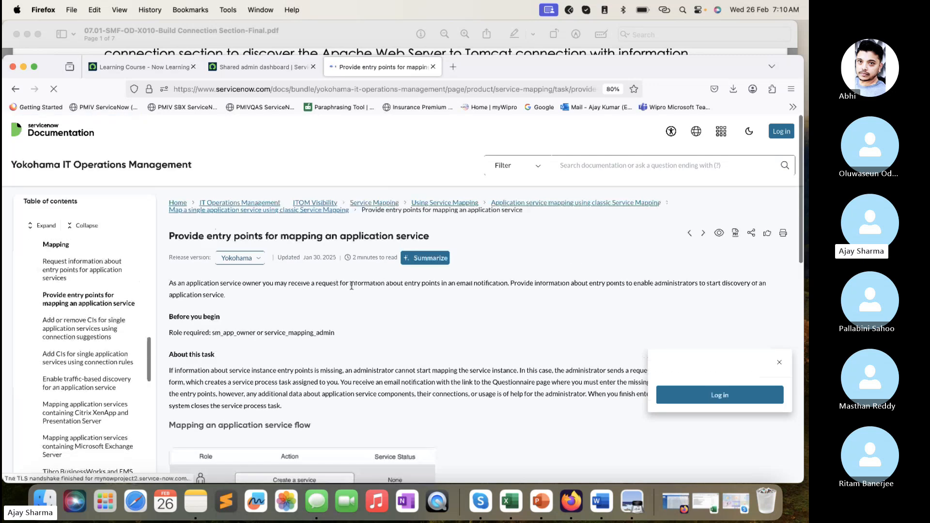
scroll(353, 291, "down", 3)
scroll(353, 289, "down", 2)
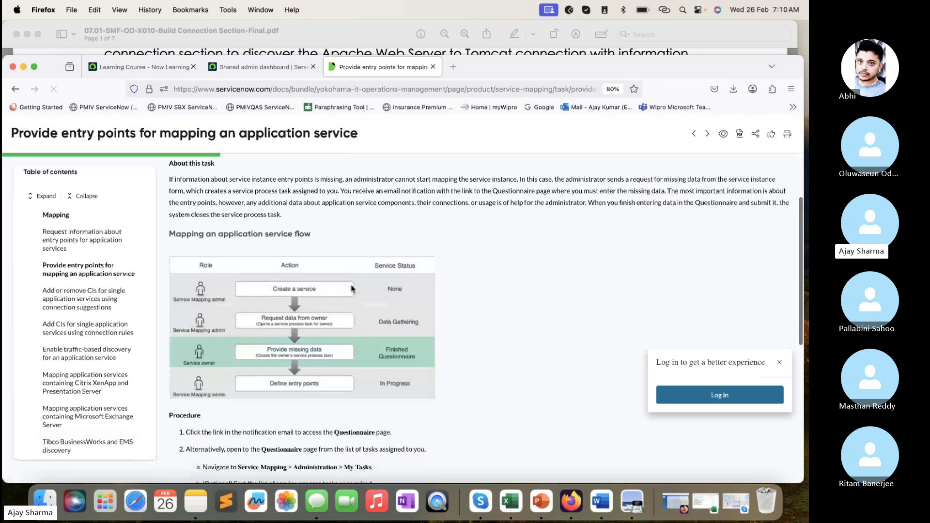
scroll(352, 290, "down", 5)
scroll(353, 289, "down", 3)
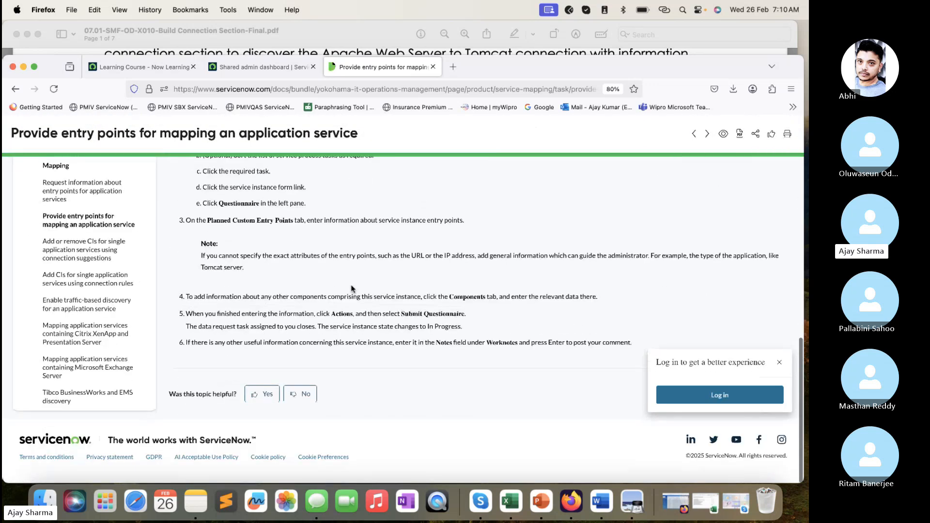
scroll(352, 289, "up", 10)
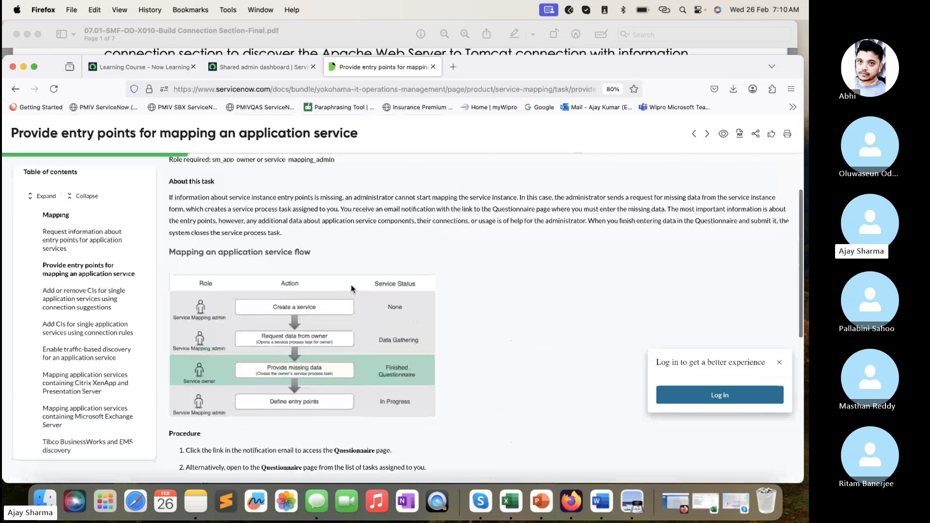
scroll(352, 289, "up", 5)
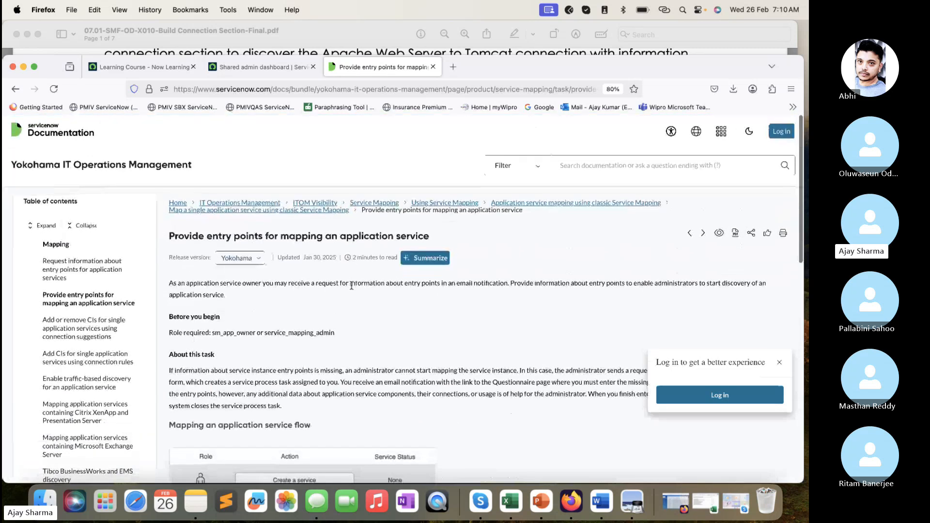
scroll(352, 286, "down", 15)
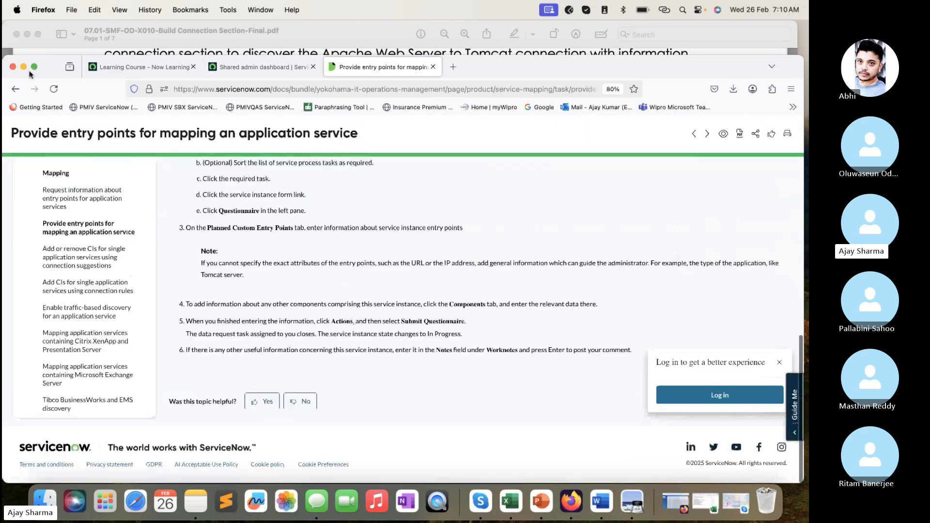
left_click(17, 90)
- Refine the Google search to "relationship of entry point and Application Service in ServiceNow"
scroll(322, 339, "down", 3)
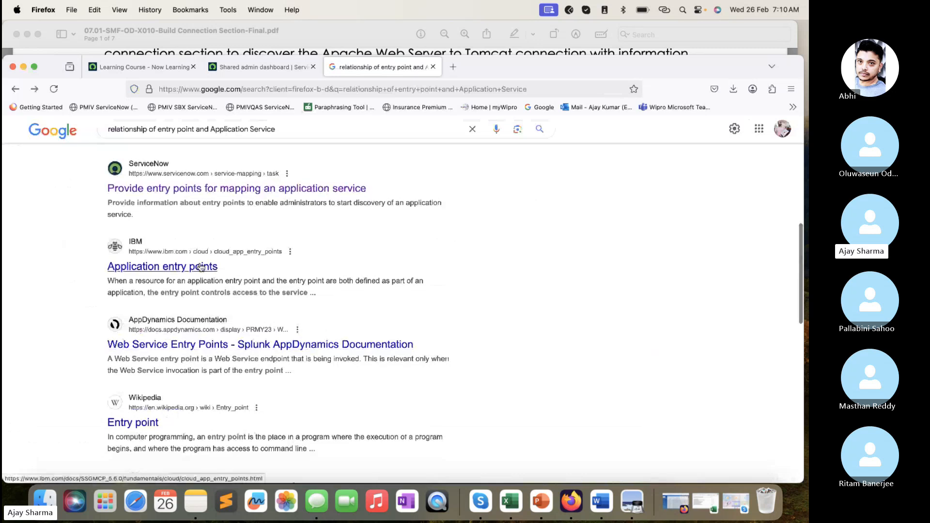
scroll(203, 278, "down", 5)
scroll(202, 278, "up", 15)
left_click(336, 138)
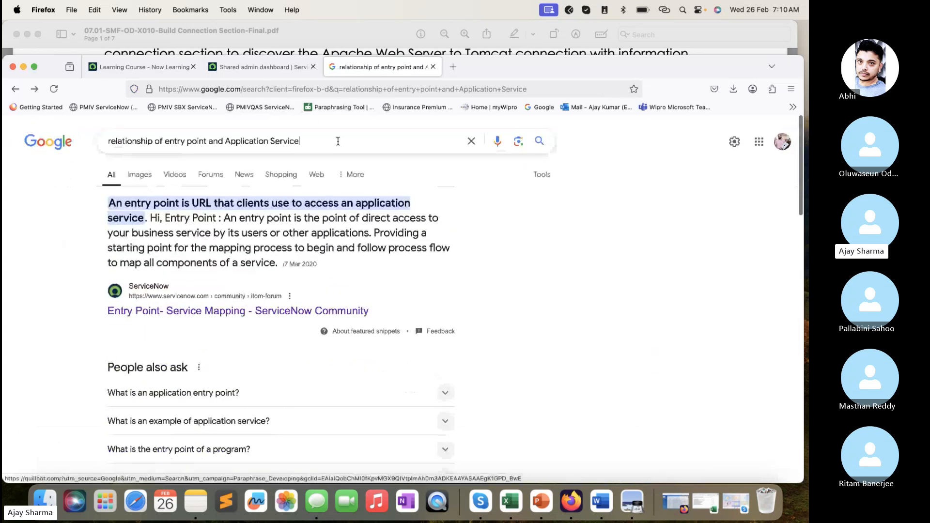
type("in ")
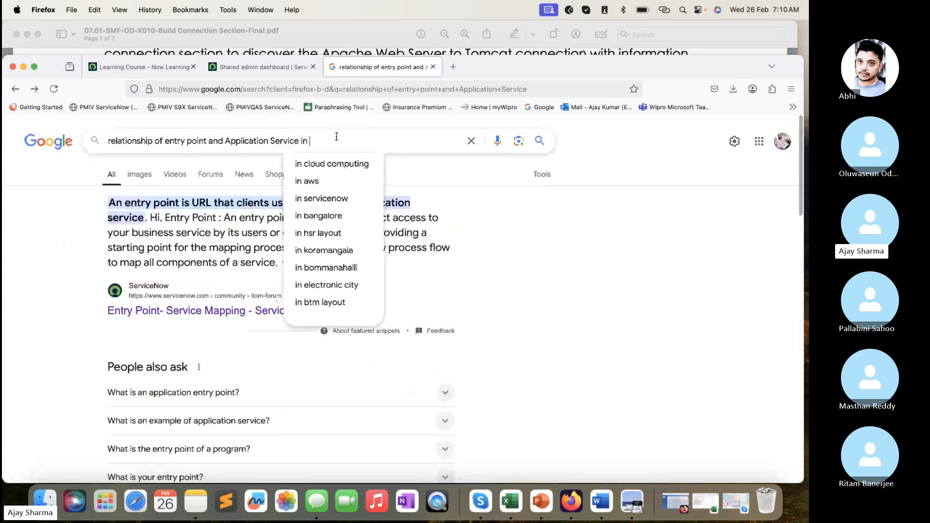
type("ServiceNow")
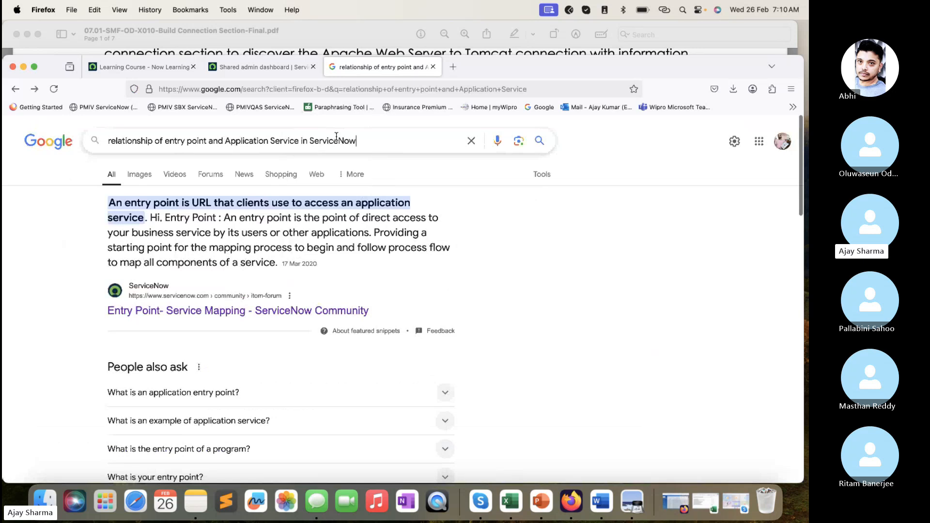
key("Return")
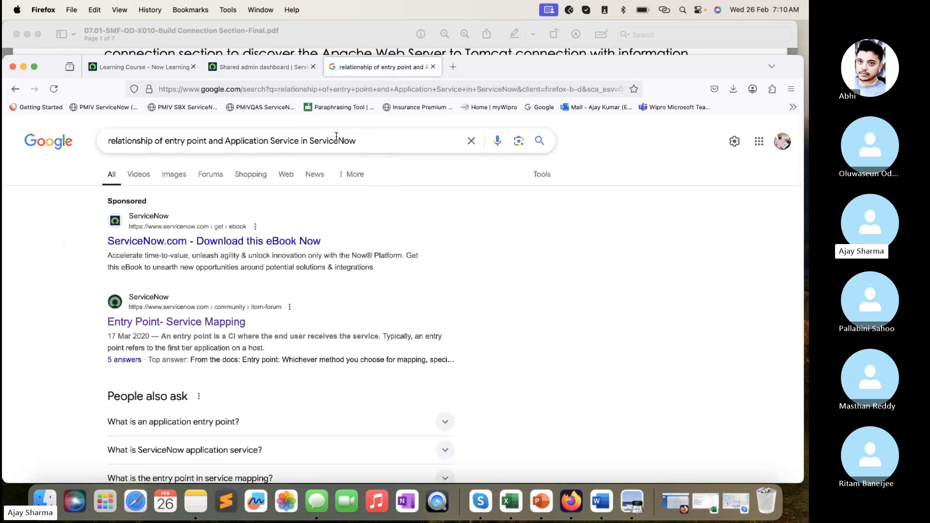
- Look through the refined search results for pages on entry points and application service relationships
scroll(338, 242, "down", 5)
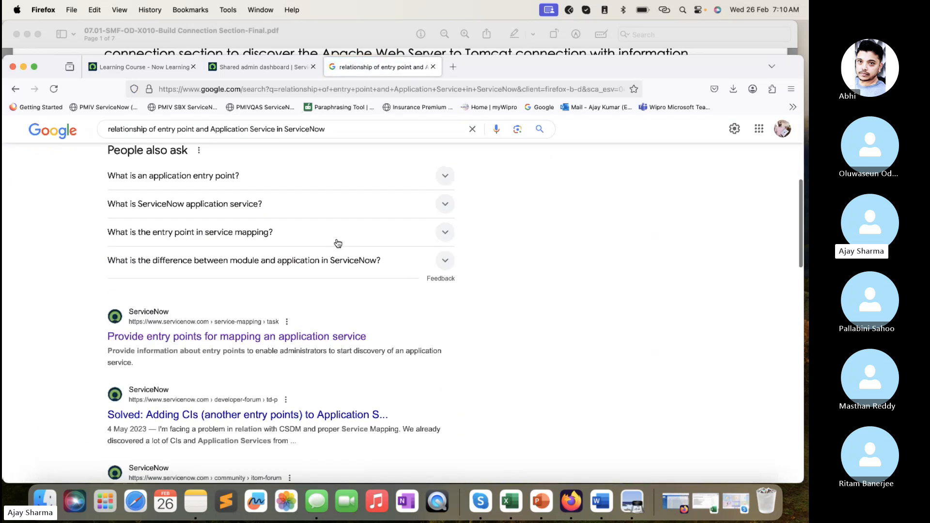
scroll(338, 243, "down", 5)
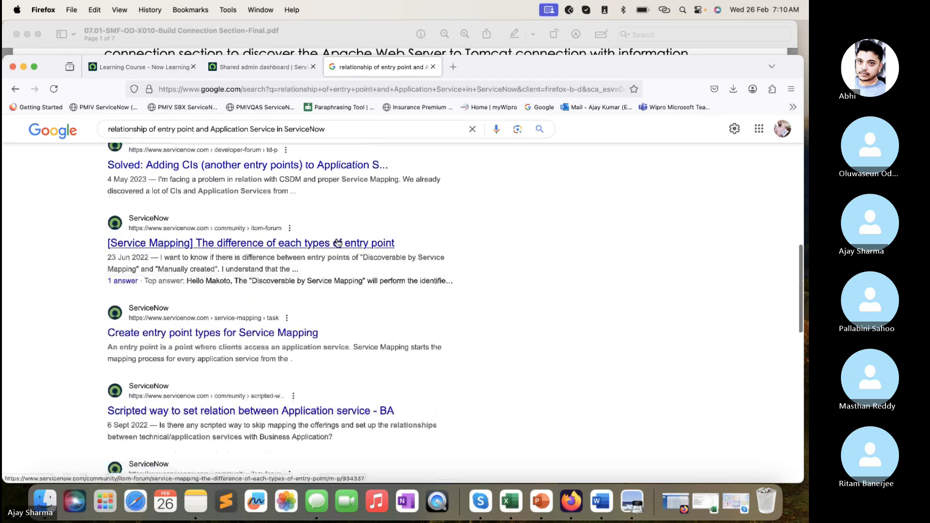
scroll(338, 243, "down", 3)
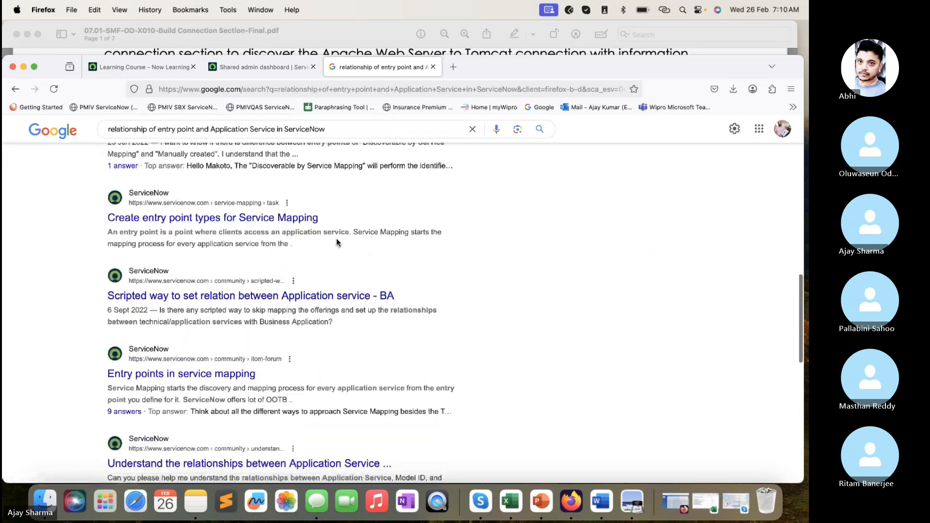
- Replace the Google query with "Service Configuration table in ServiceNow" and run the search
scroll(337, 242, "up", 15)
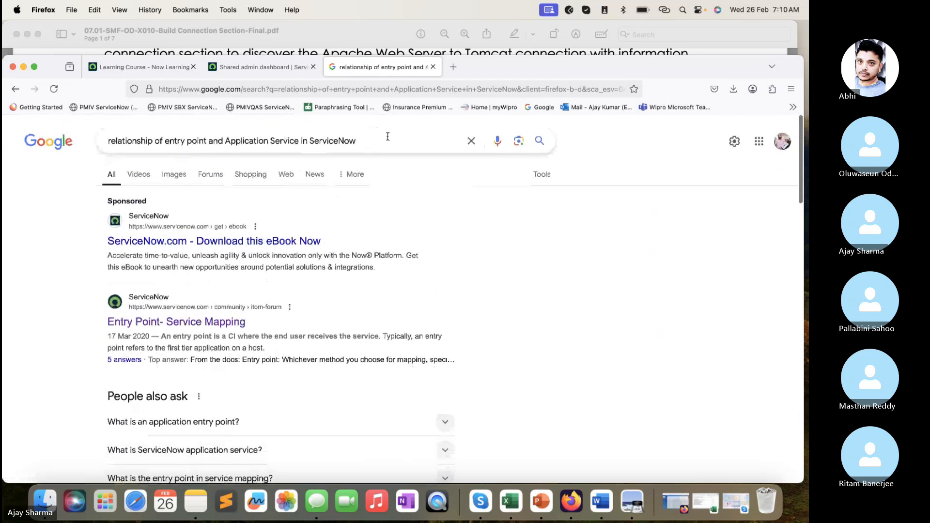
left_click_drag(387, 137, 65, 139)
type("Servu")
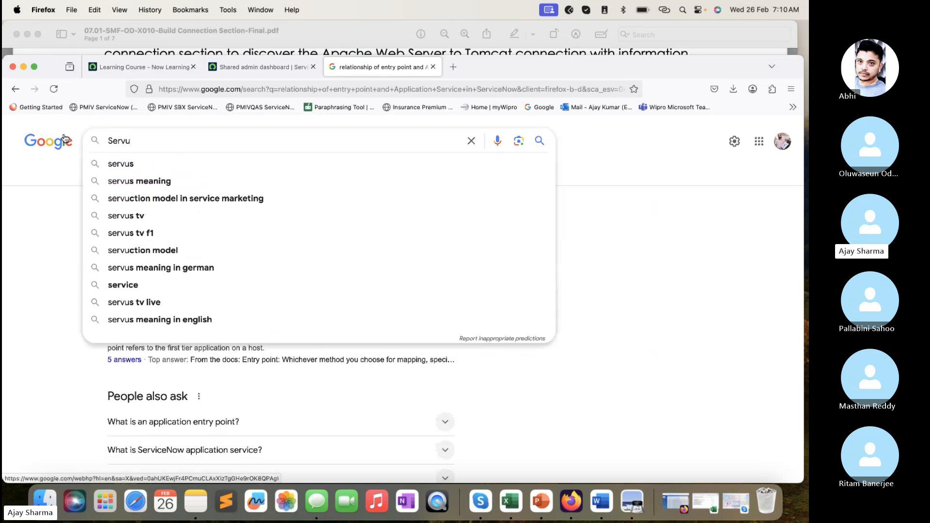
key("BackSpace")
type("ice Con")
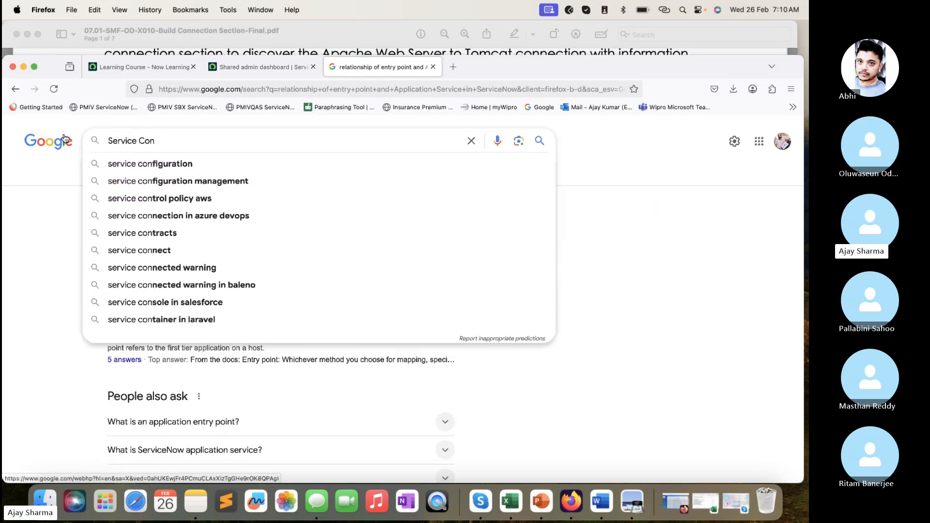
type("fig")
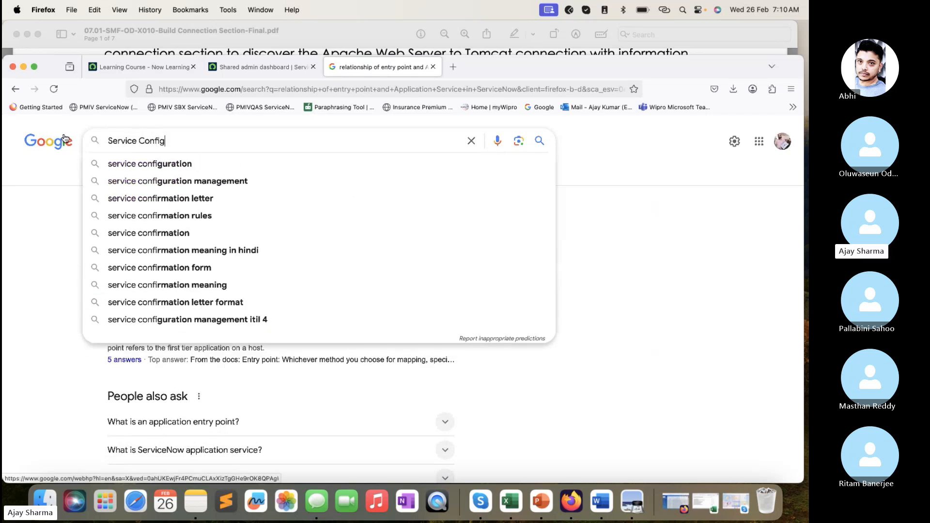
type("uration tab")
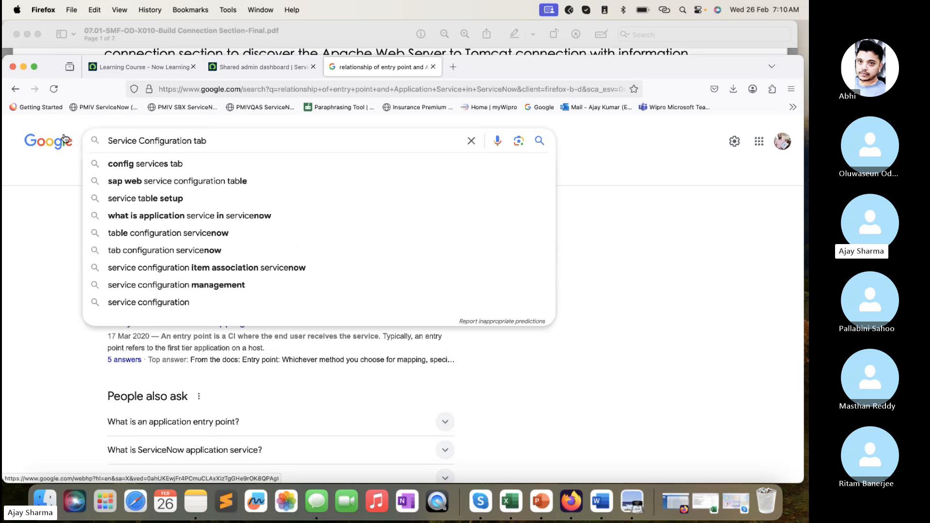
type("le in Service")
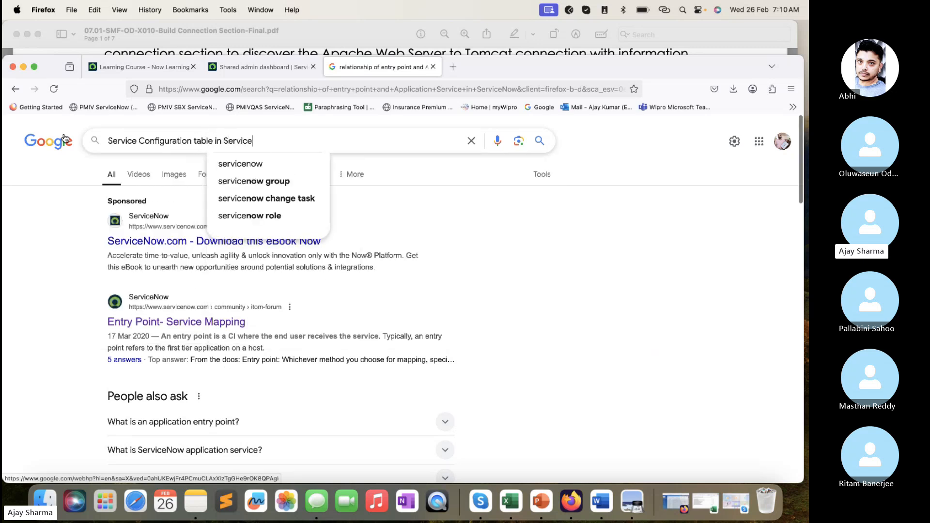
type("Now")
key("Return")
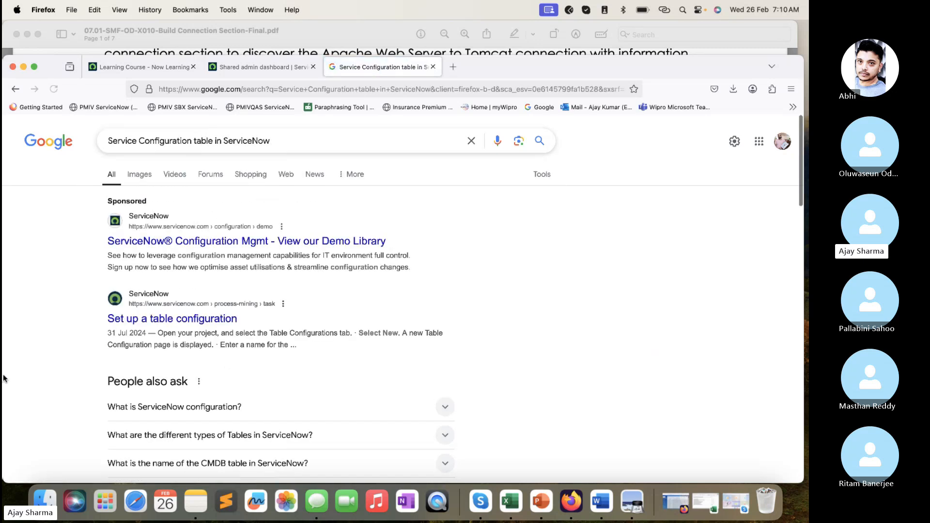
- Look for the association table in the results, highlight "Service Configuration Item Association Table" in a result's snippet, and return to the ServiceNow dashboard
scroll(145, 367, "down", 7)
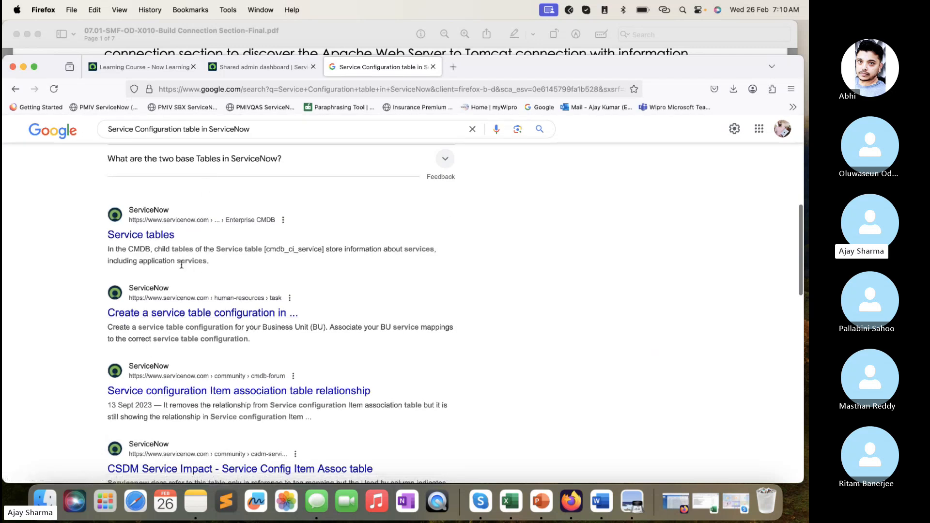
scroll(190, 252, "down", 2)
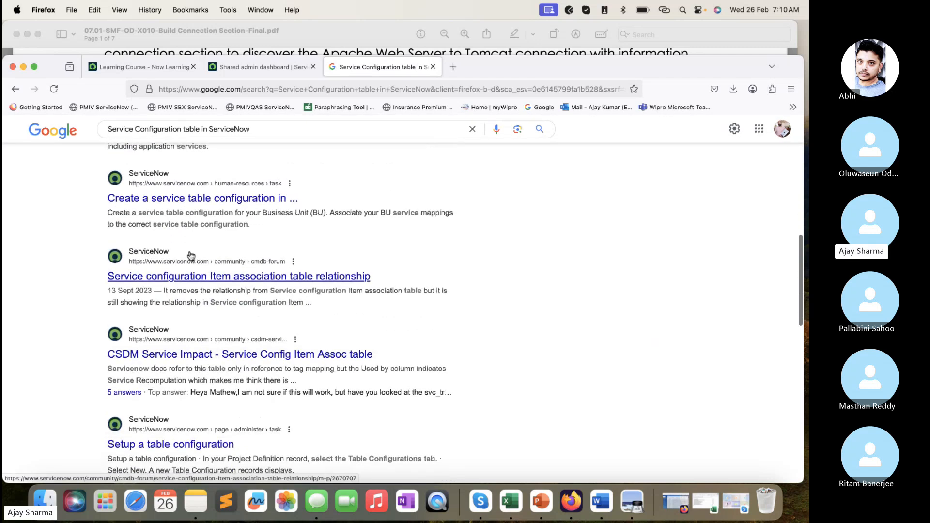
scroll(190, 255, "down", 2)
scroll(190, 255, "down", 2)
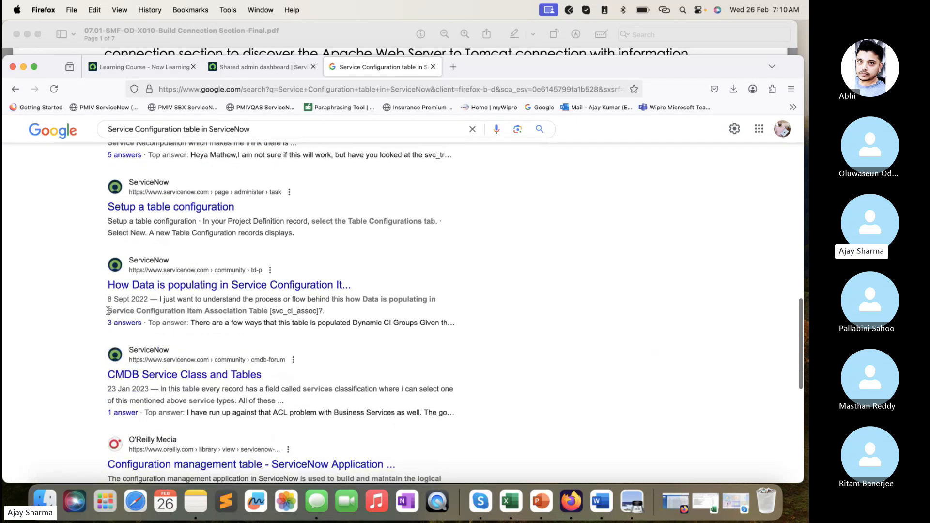
left_click_drag(108, 310, 265, 311)
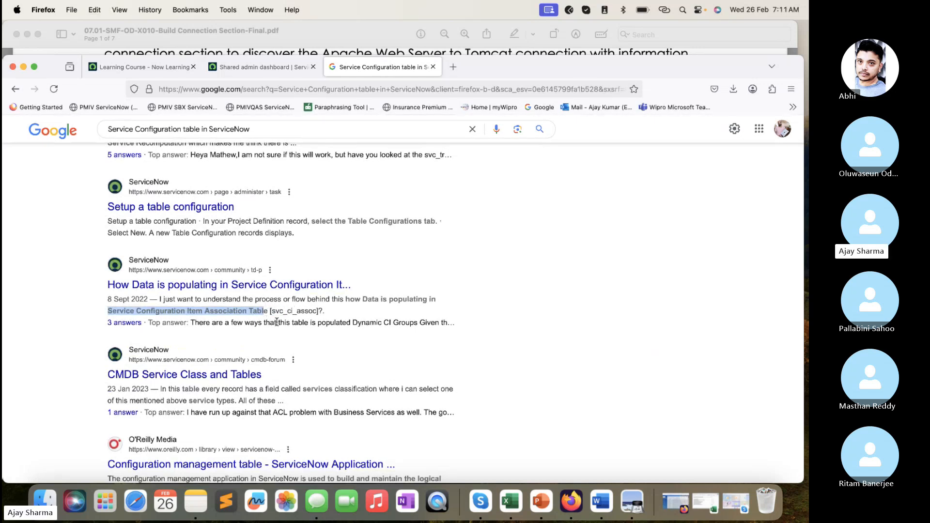
left_click(259, 67)
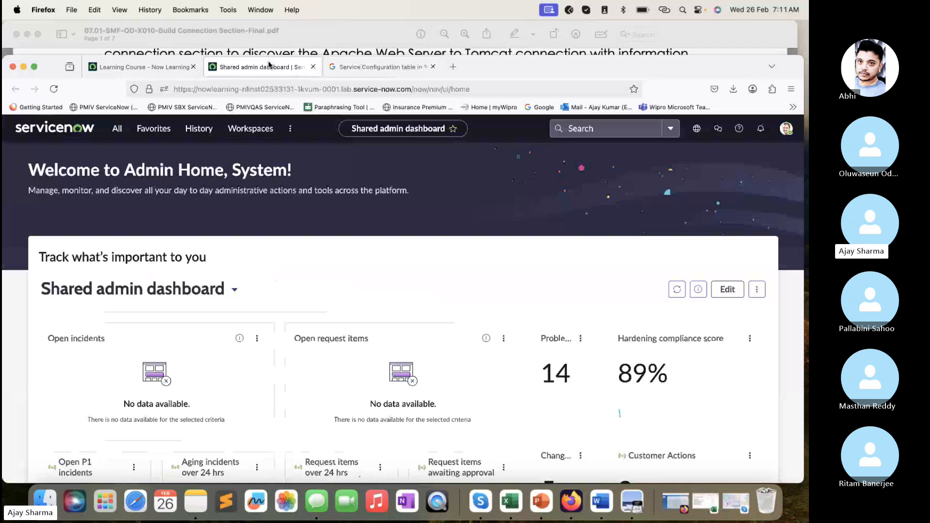
- Try to open the list view of the svc_ci_assco table from the application navigator
left_click(113, 133)
double_click(105, 158)
type("svc_ci_")
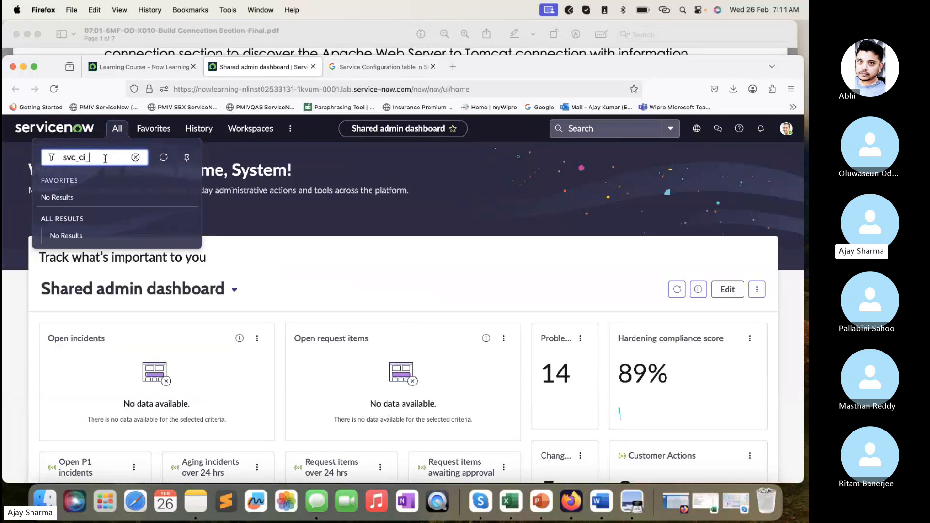
type("assco.LIST")
key("Return")
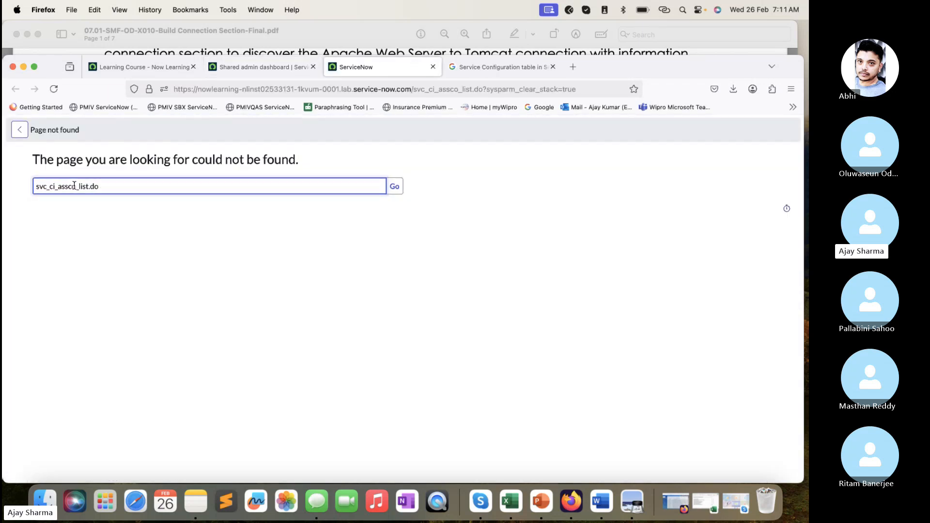
- Reuse the failed table address in the application navigator, corrected to svc_ci_assoc_list, to open the Service Configuration Item Associations list
left_click_drag(102, 186, 4, 184)
key("super+c")
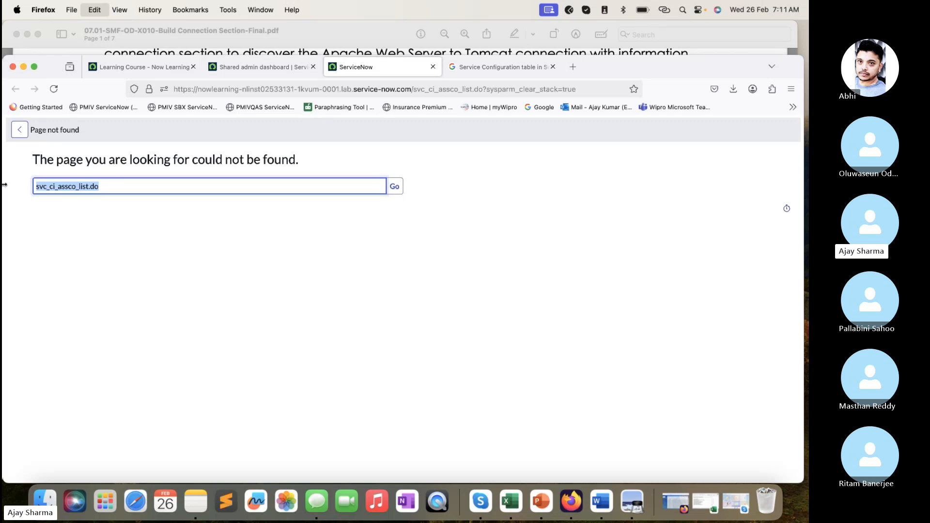
left_click(254, 68)
left_click(117, 128)
key("super+v")
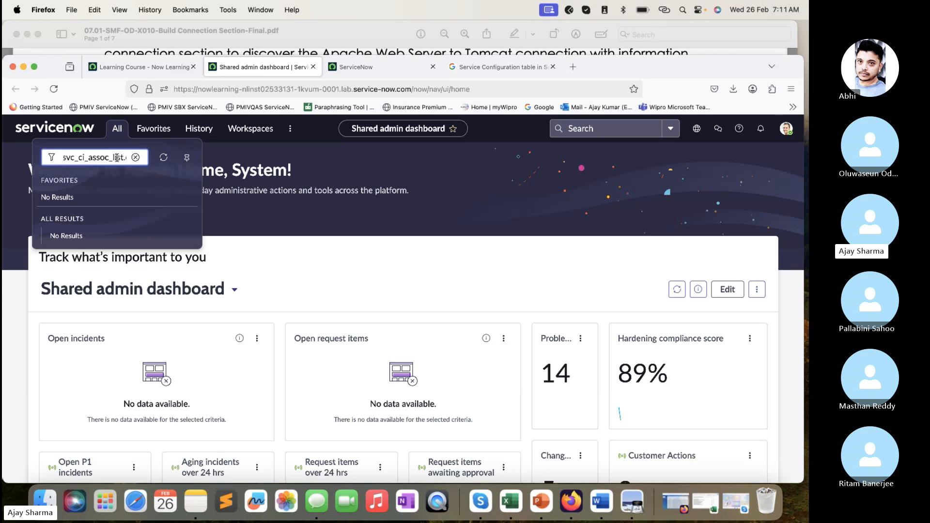
key("Return")
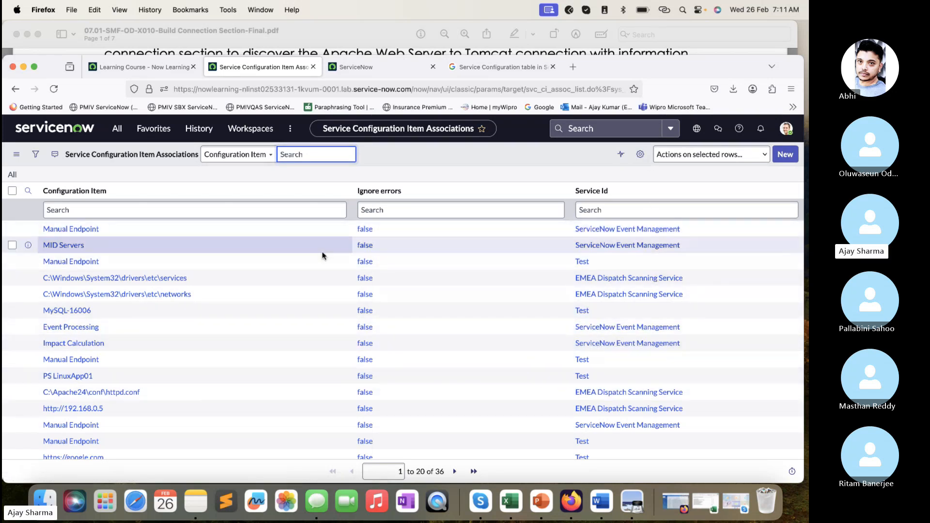
- Close the Google search results and return to the Service Configuration Item Associations list
left_click_drag(643, 67, 646, 65)
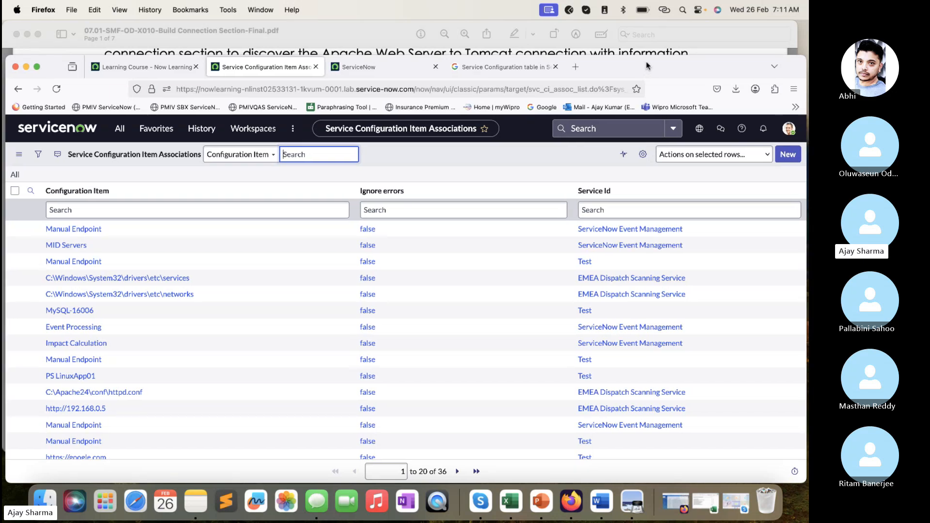
left_click(533, 68)
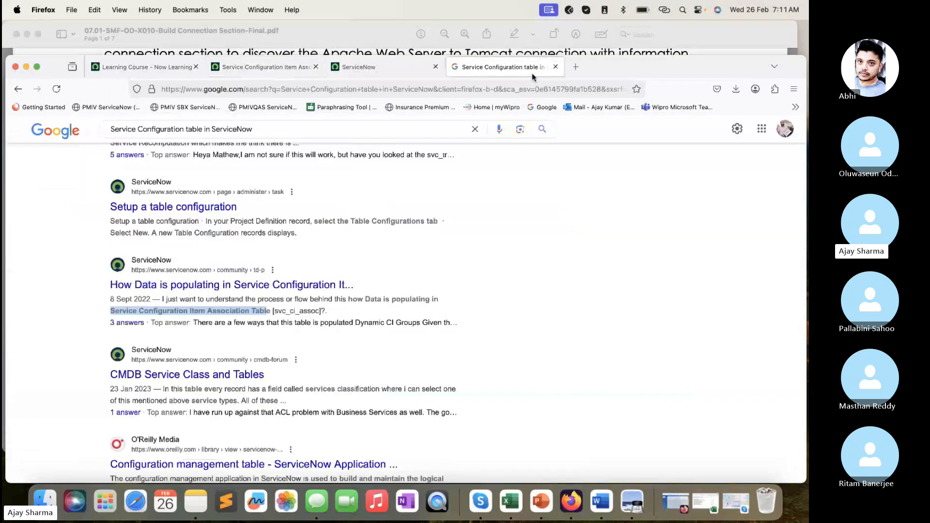
left_click(556, 67)
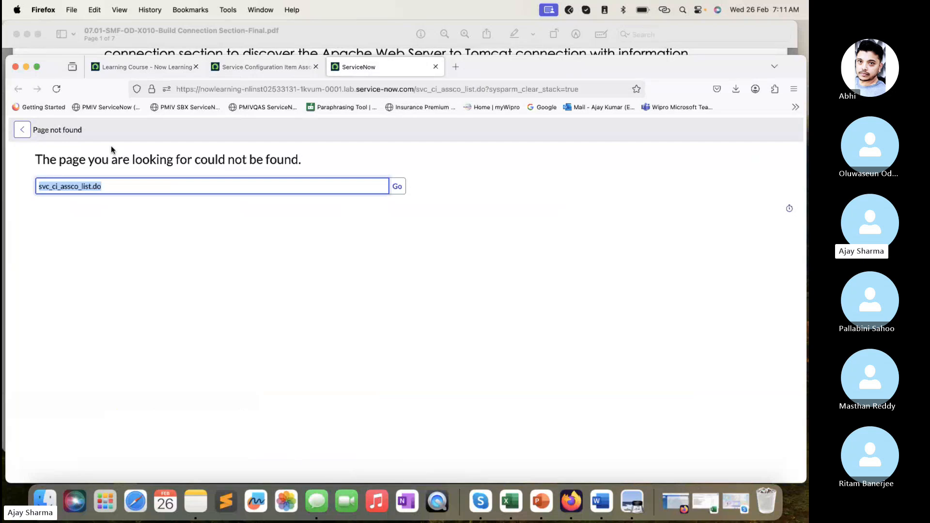
left_click(250, 68)
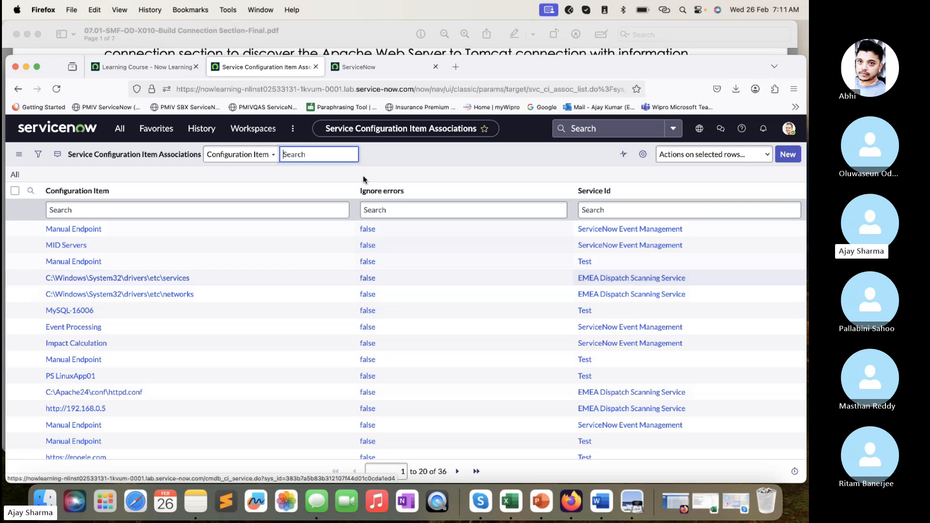
- Open the cmdb_rel_ci table's list from the navigator and examine its Parent and Child columns
left_click(130, 129)
type("c")
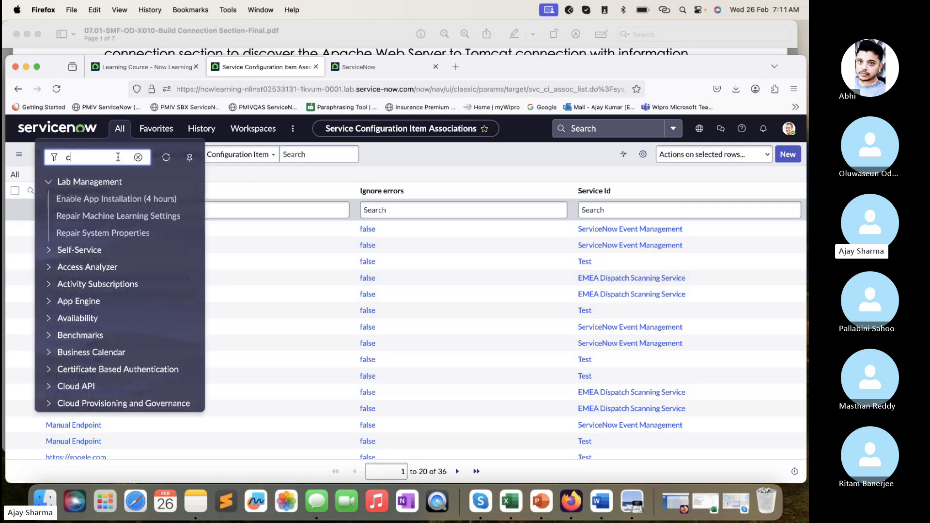
type("mdb_rel_ci.LIST")
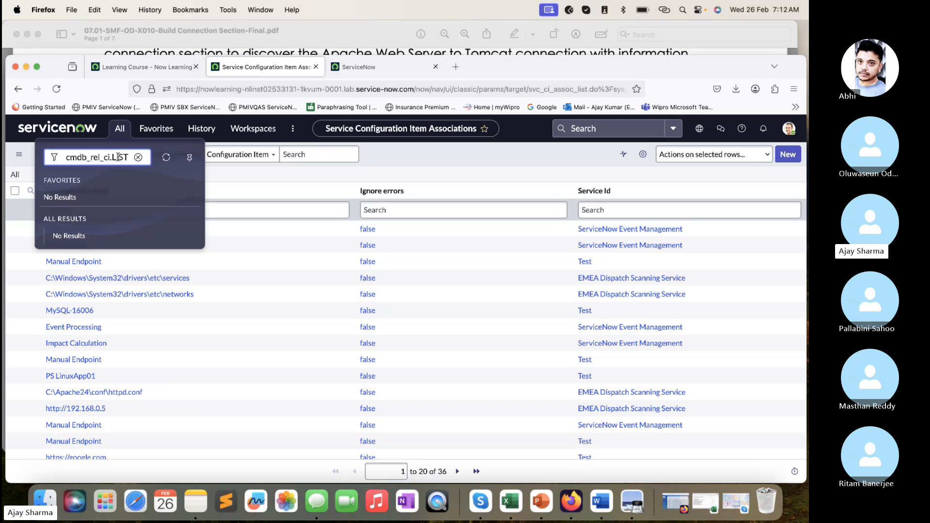
key("Return")
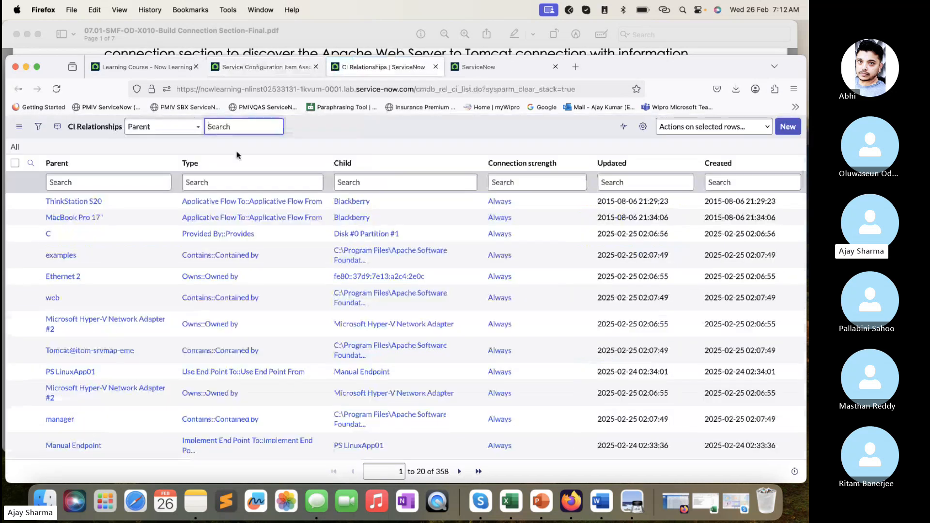
left_click(110, 186)
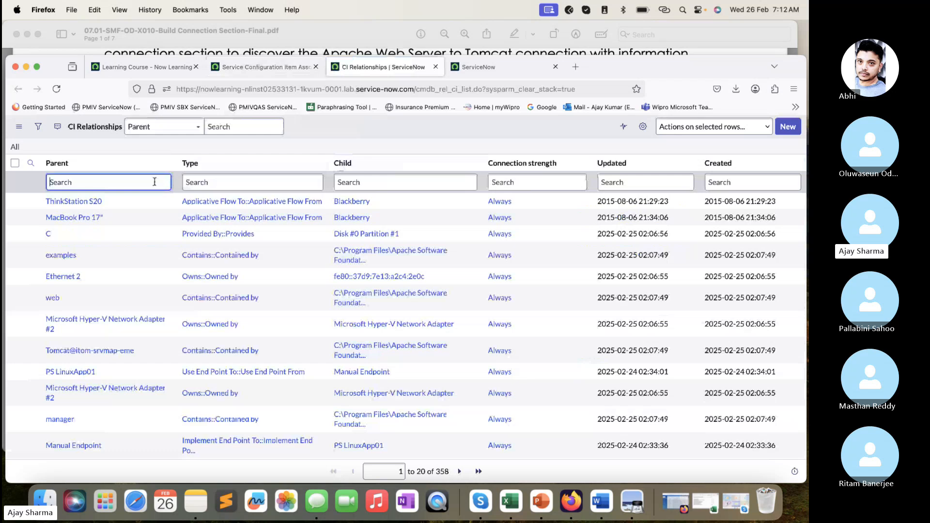
left_click(385, 188)
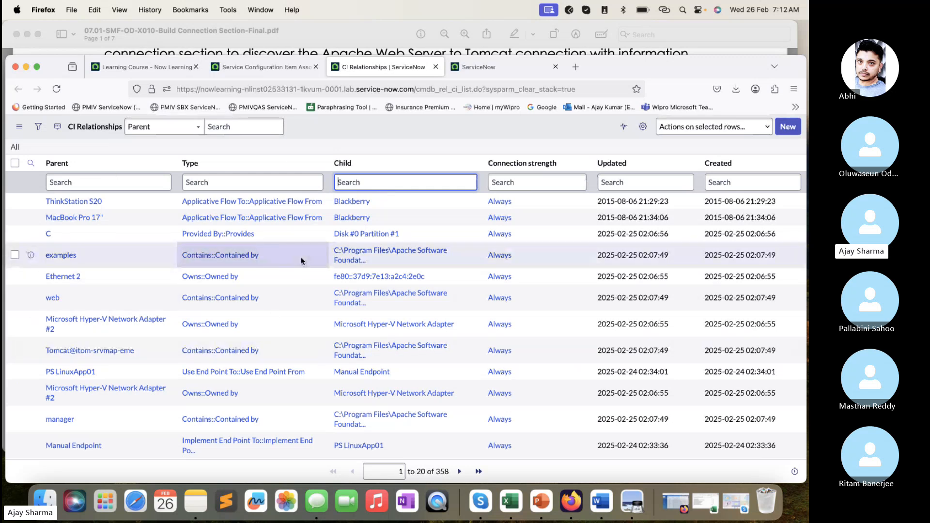
- Return to the Service Configuration Item Associations and show only records matching the EMEA Dispatch Scanning Service
left_click(289, 68)
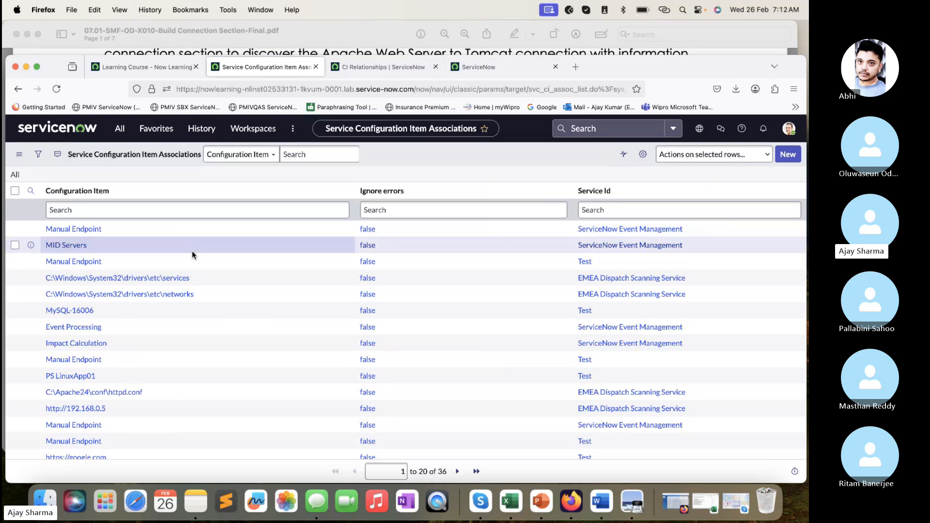
scroll(235, 390, "down", 3)
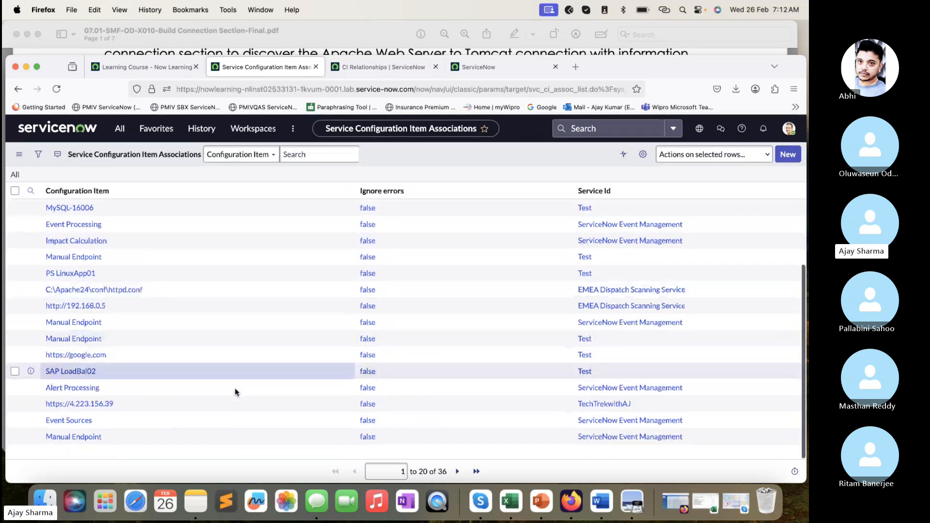
scroll(235, 388, "up", 3)
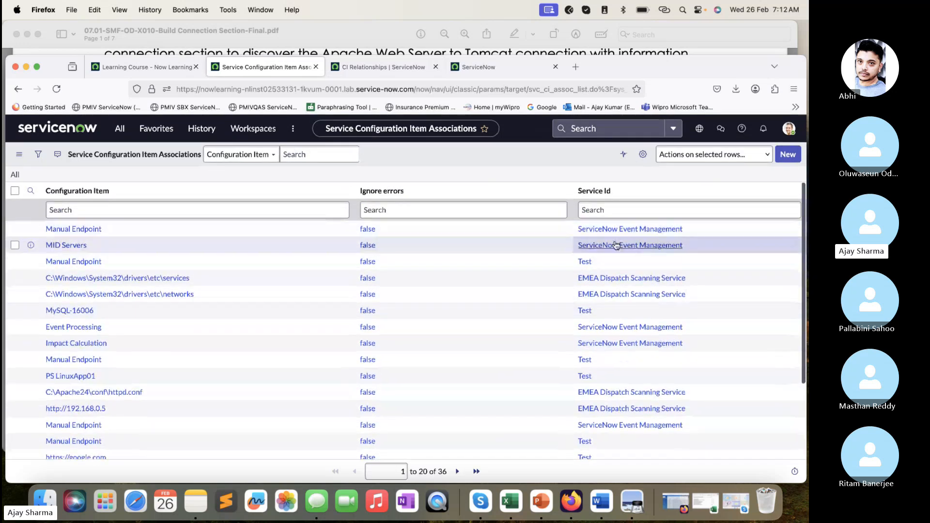
right_click(611, 281)
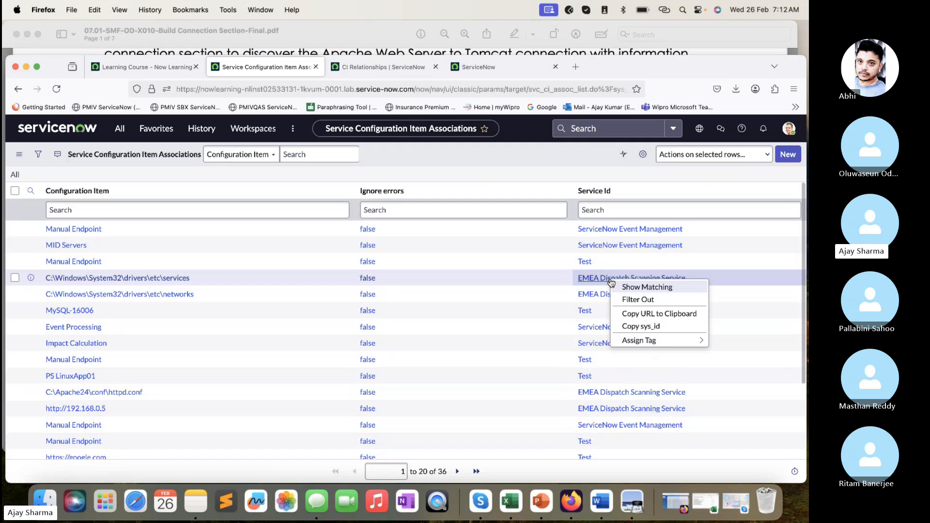
left_click(634, 283)
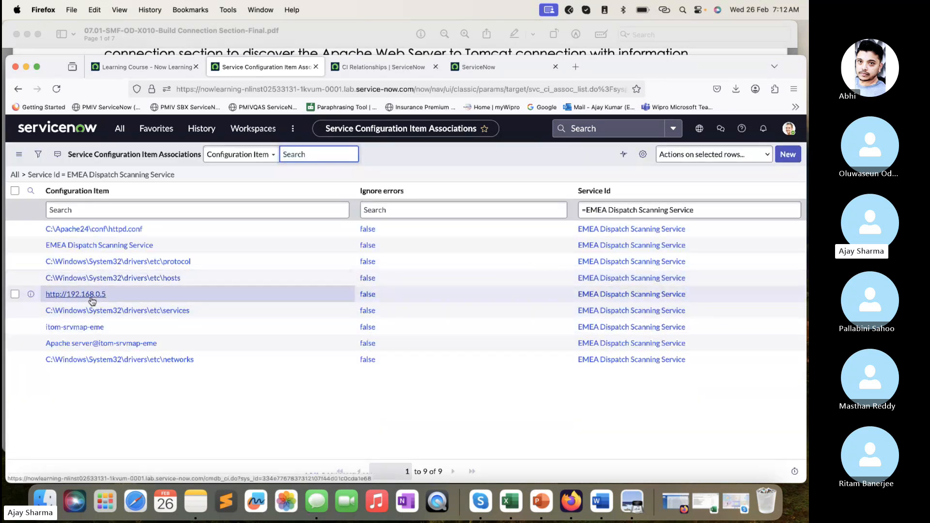
left_click_drag(111, 295, 35, 296)
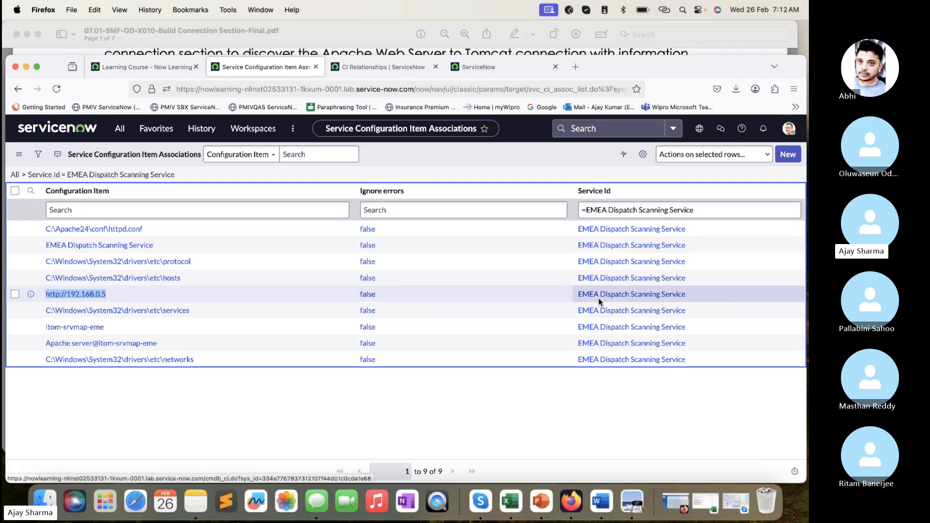
left_click_drag(558, 293, 720, 297)
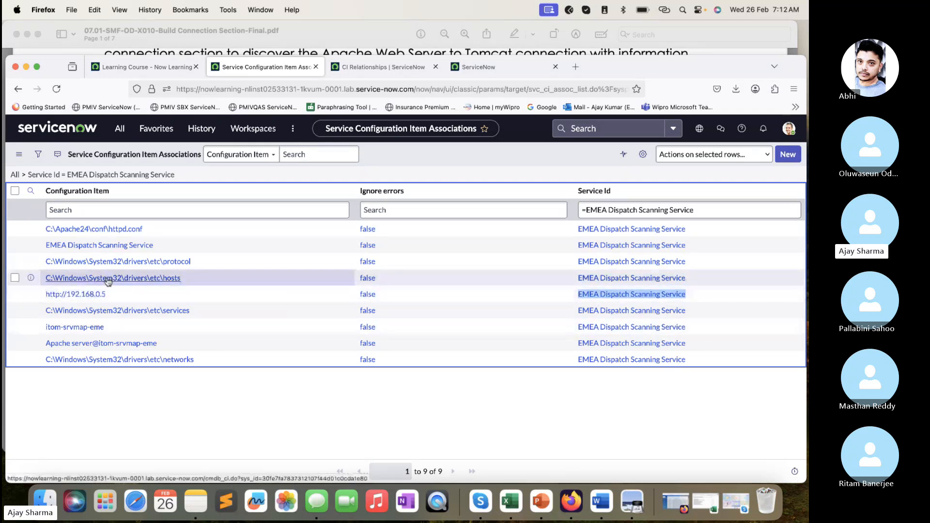
left_click_drag(134, 299, 44, 296)
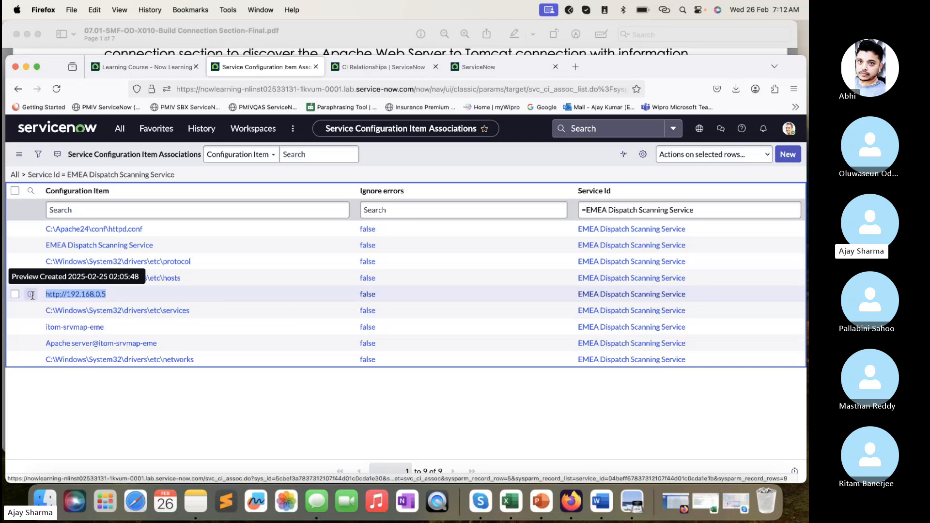
left_click(194, 210)
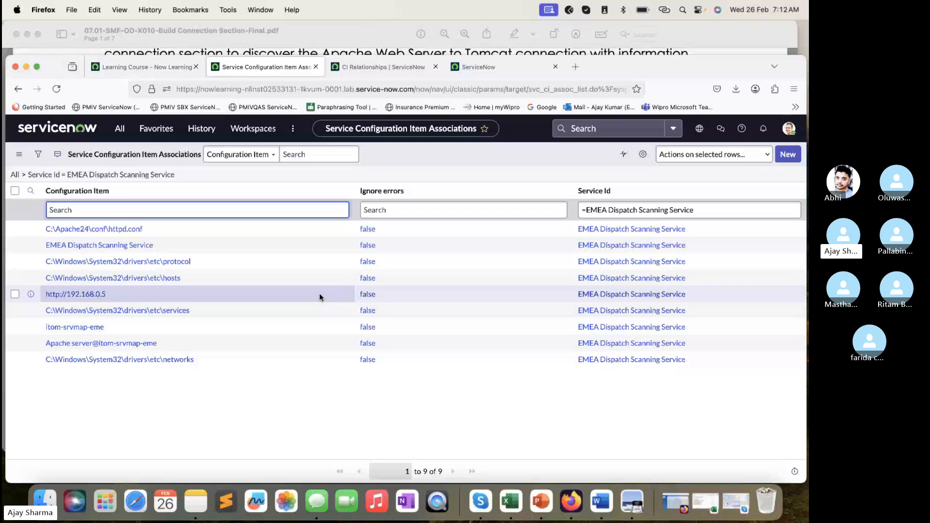
left_click(182, 296)
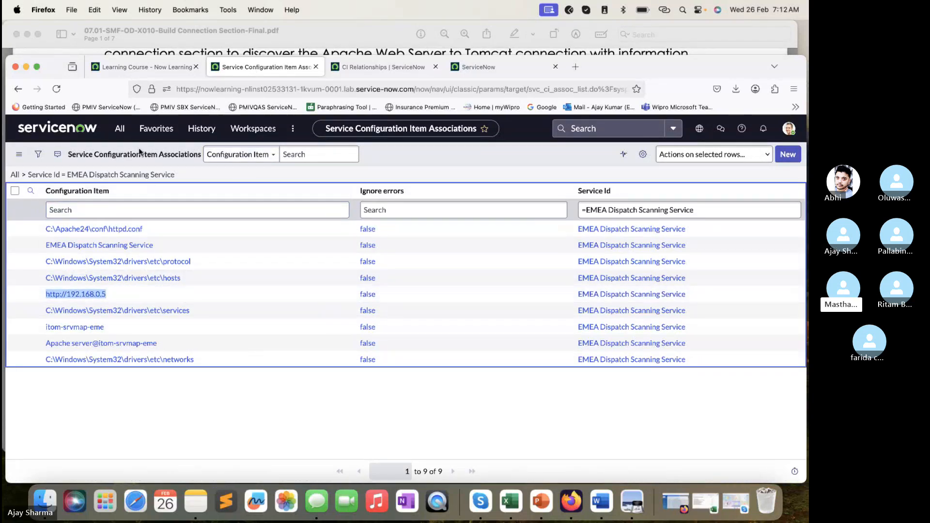
- Filter the application navigator for "application" and open Application Services under Event Management
left_click(119, 128)
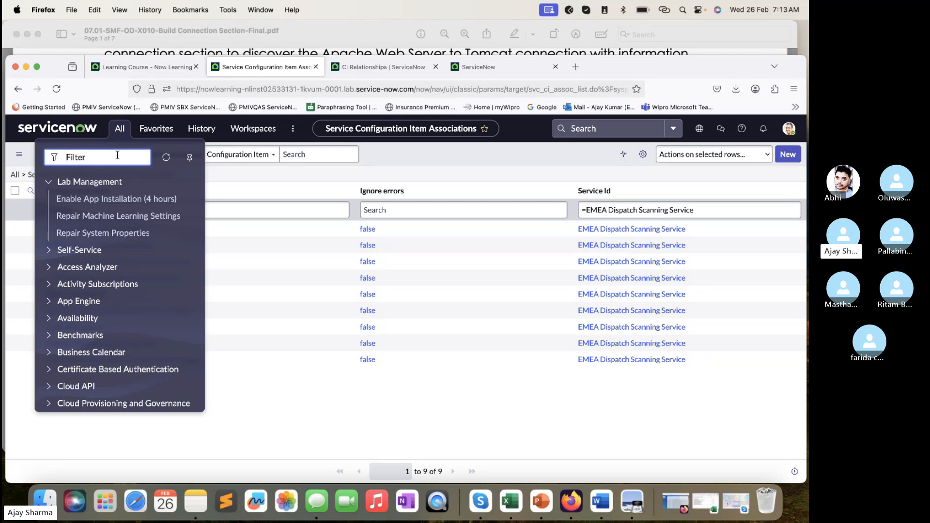
type("appliction")
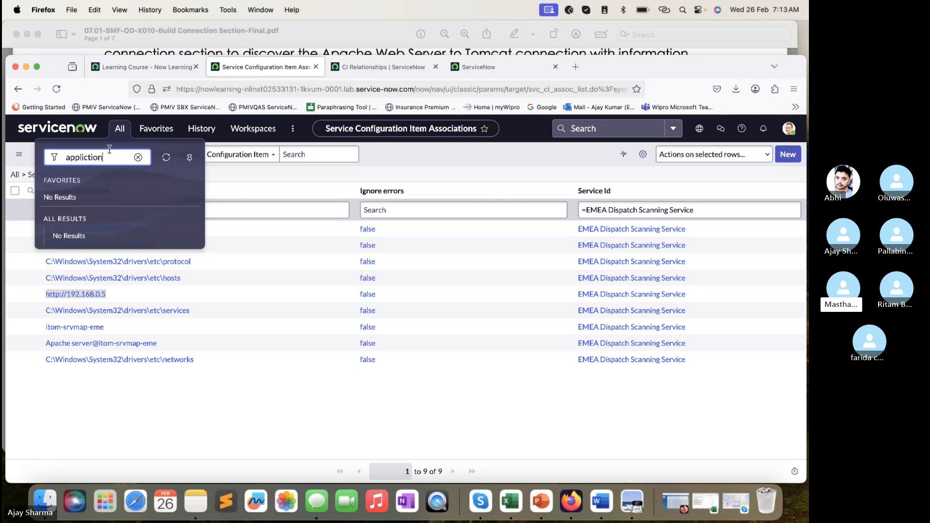
key("BackSpace")
key("BackSpace")
key("BackSpace")
key("BackSpace")
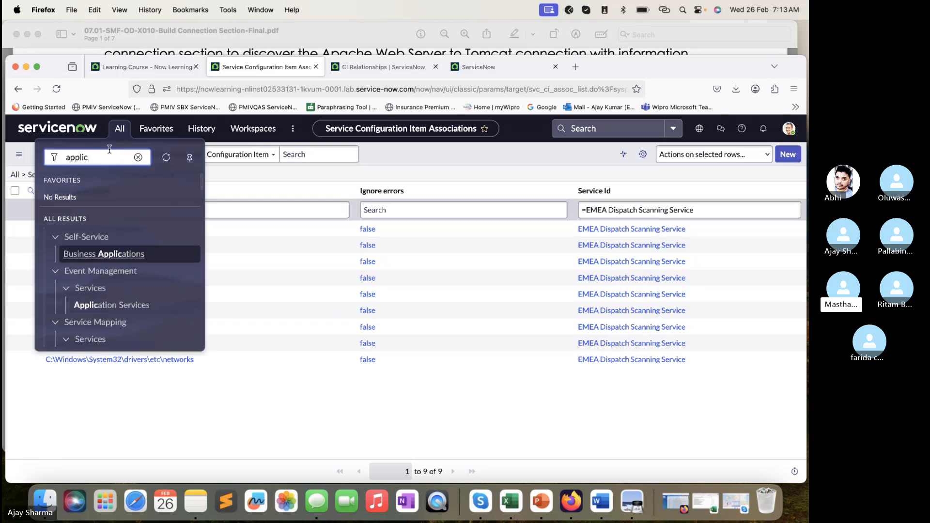
type("ation")
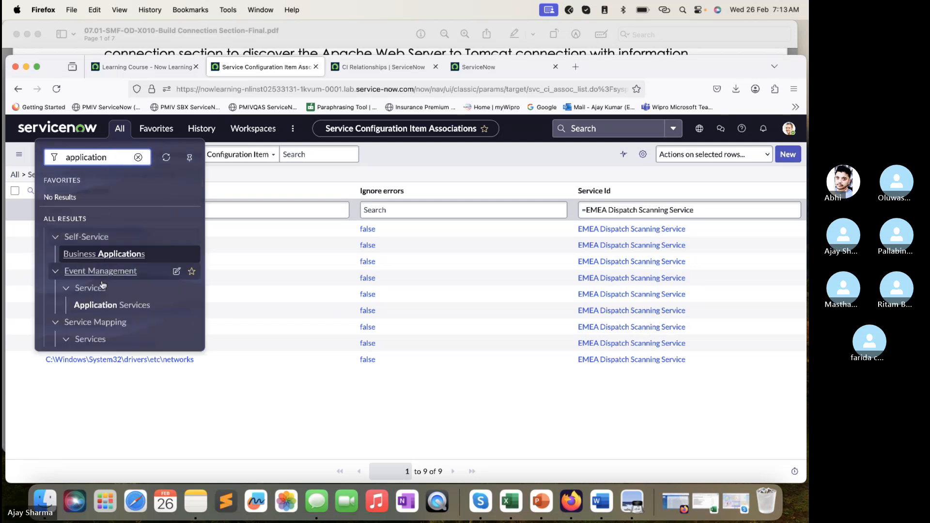
scroll(106, 303, "down", 1)
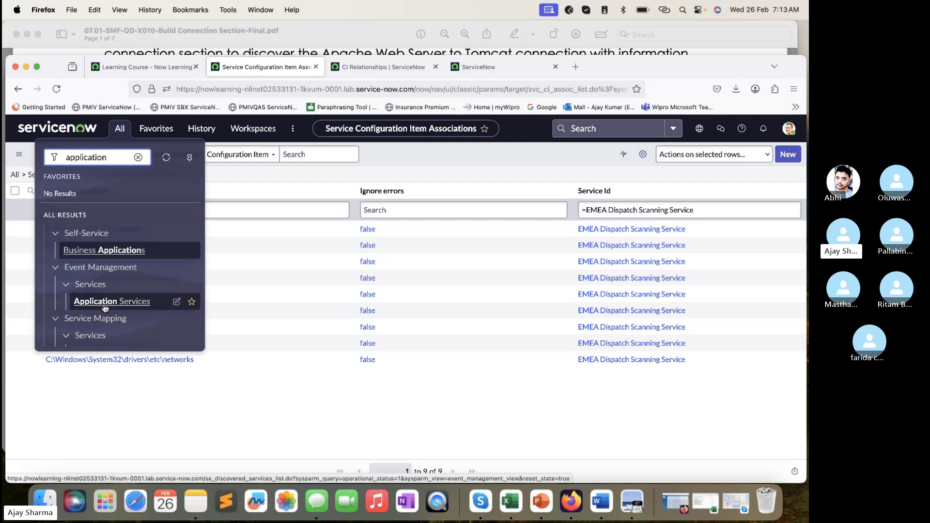
left_click(110, 293)
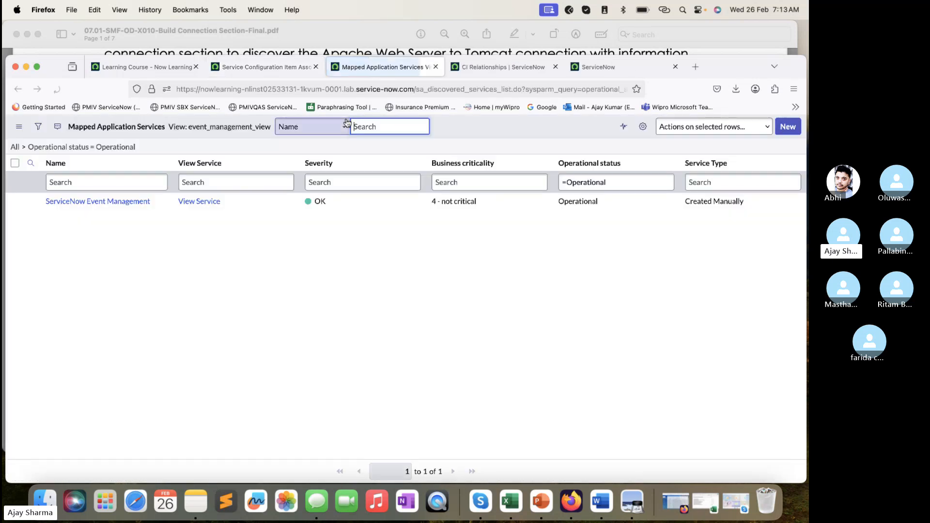
- Remove the Operational status filter from the mapped services list and open the EMEA Dispatch Scanning Service record
left_click(21, 147)
left_click(116, 234)
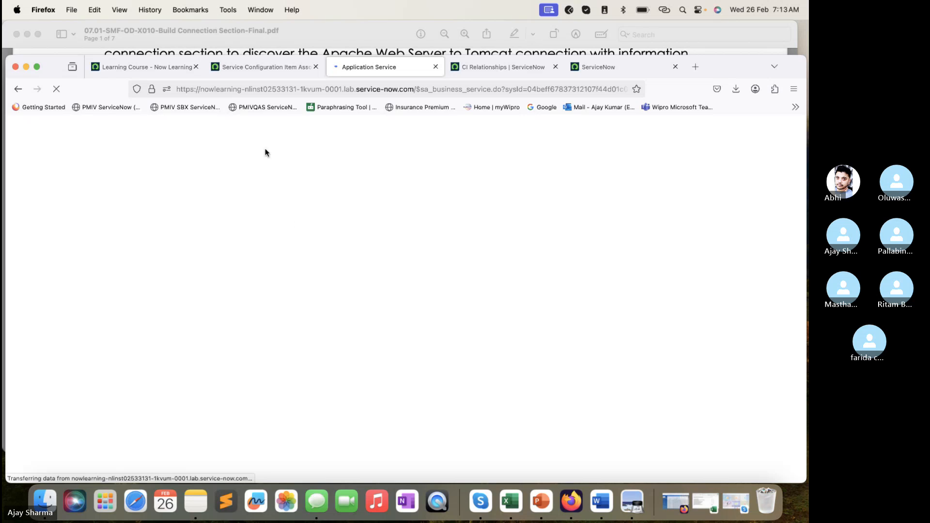
left_click(262, 73)
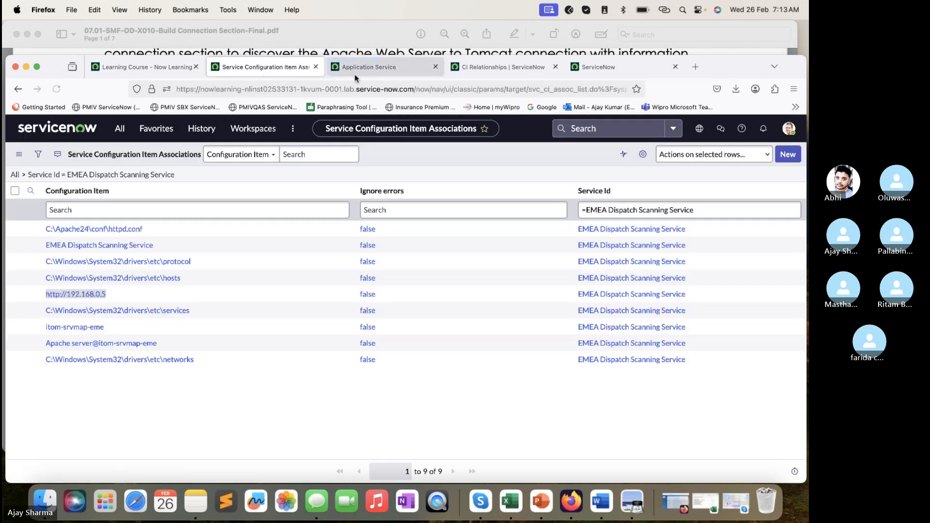
left_click(356, 73)
- Open the HTTP(S) Endpoint web application entry point of the EMEA Dispatch Scanning Service
scroll(121, 269, "down", 2)
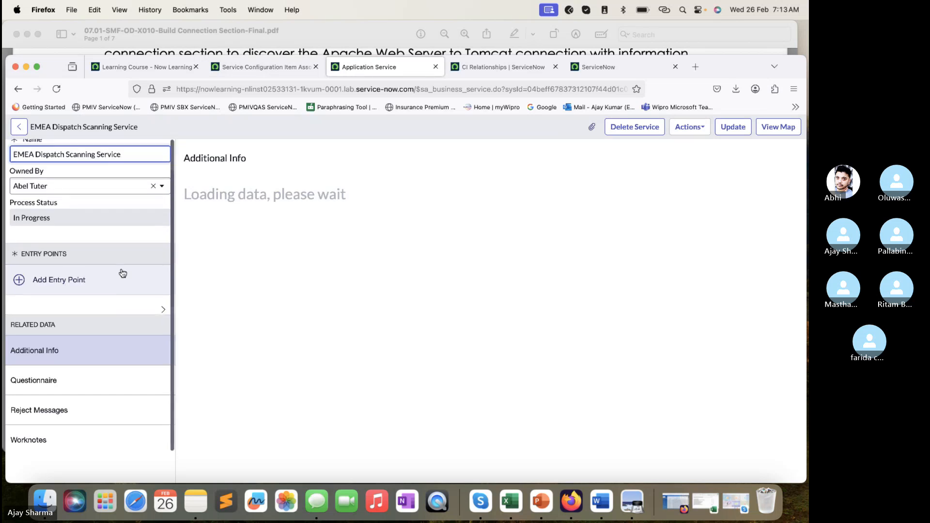
scroll(123, 273, "up", 2)
scroll(123, 273, "down", 2)
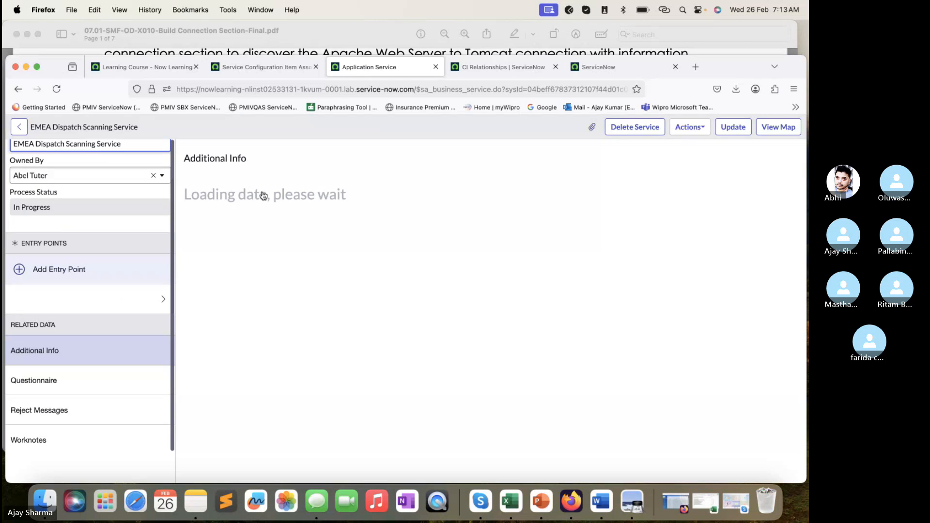
left_click(129, 301)
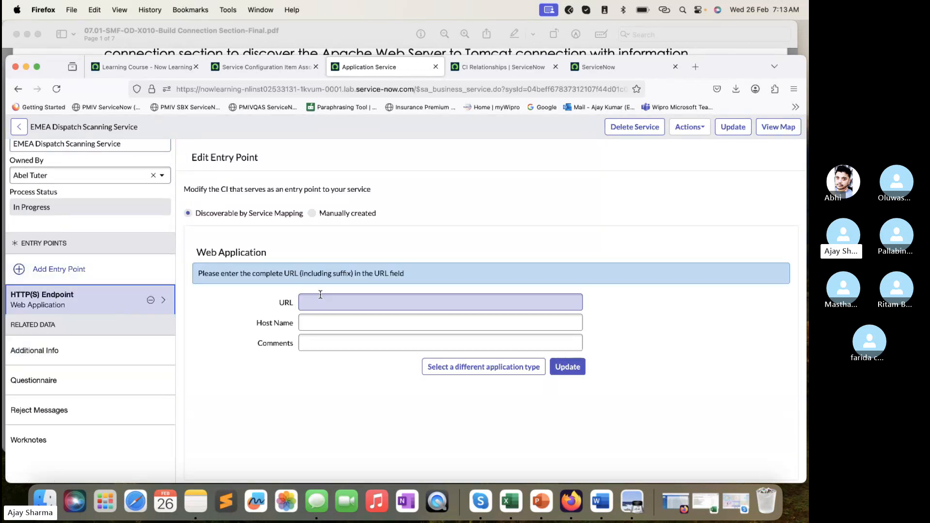
- Examine the HTTP(S) Endpoint entry point's URL and host name fields in the EMEA Dispatch Scanning Service record
scroll(133, 251, "up", 3)
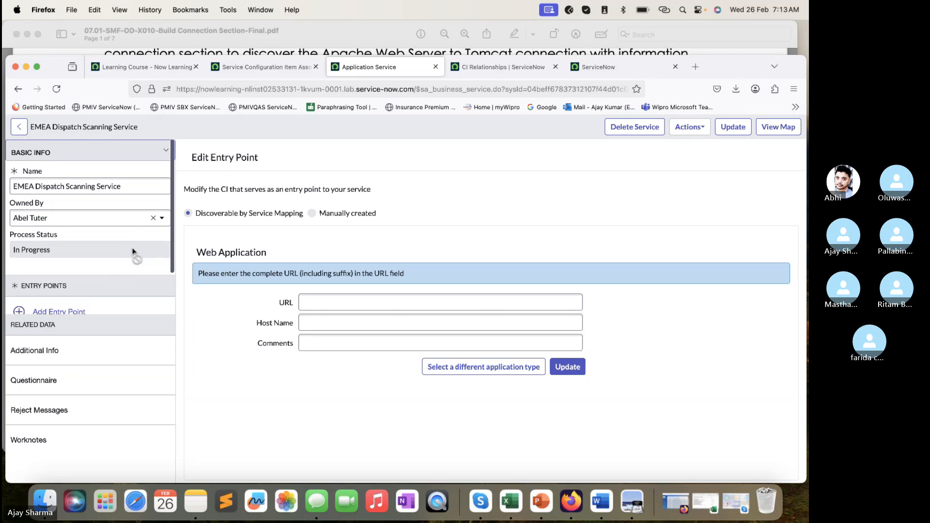
scroll(133, 251, "down", 3)
scroll(133, 251, "up", 3)
scroll(133, 251, "down", 2)
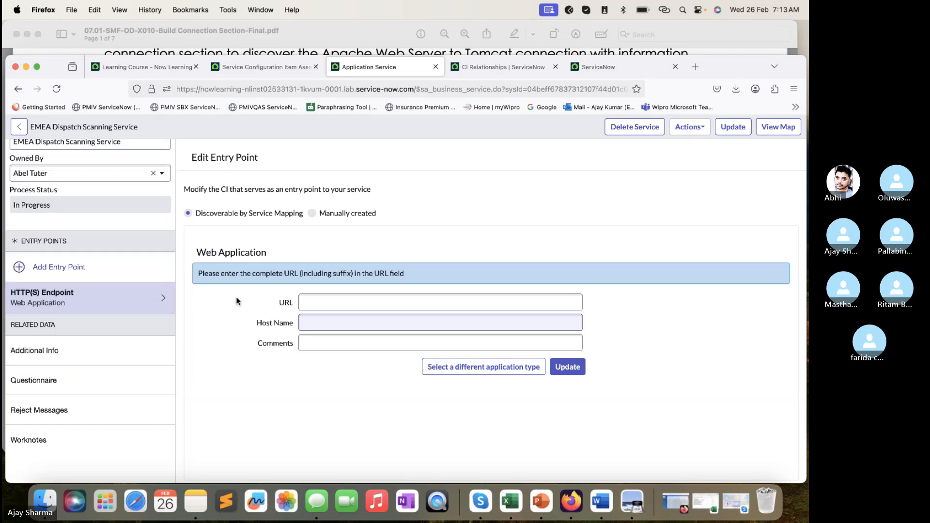
left_click(134, 297)
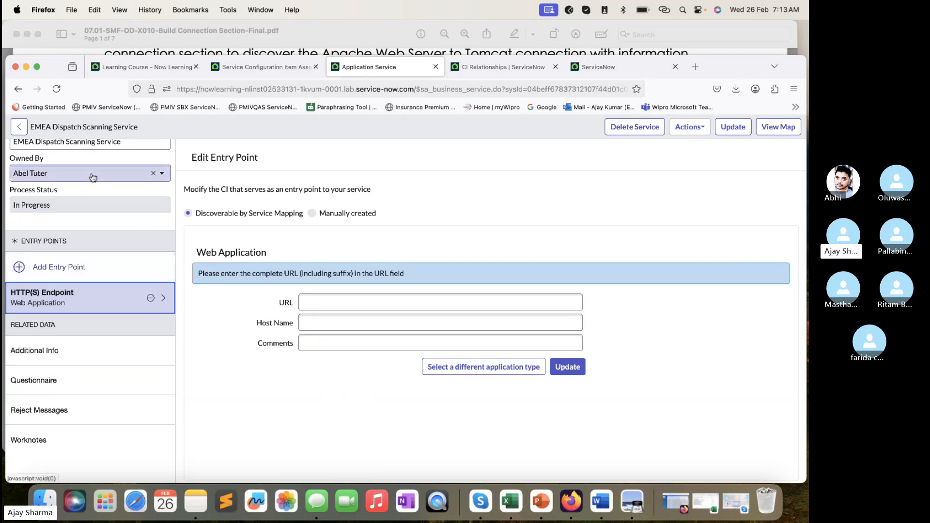
scroll(91, 177, "up", 2)
scroll(92, 184, "down", 2)
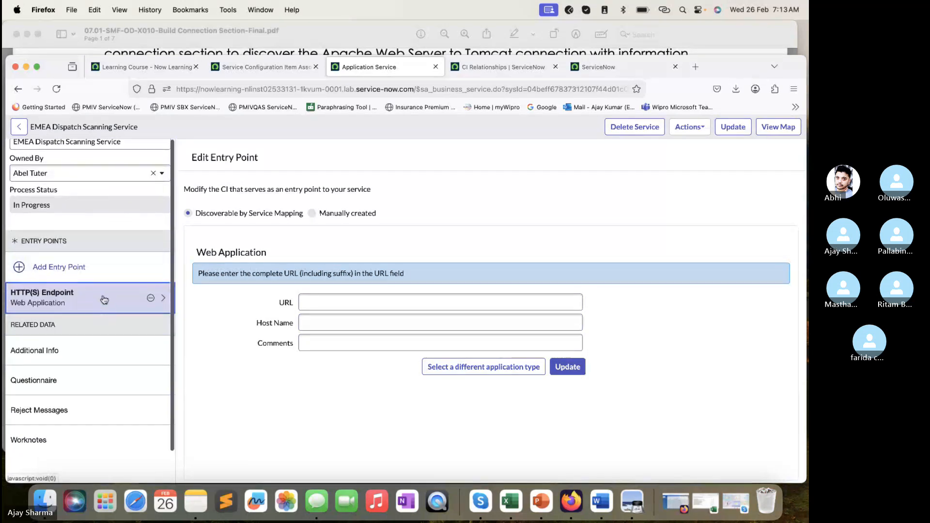
left_click(309, 302)
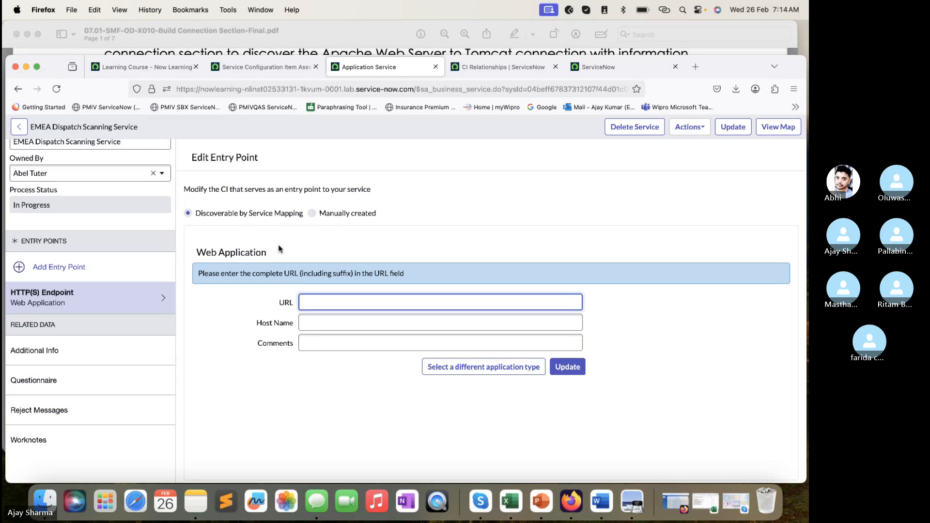
left_click(58, 267)
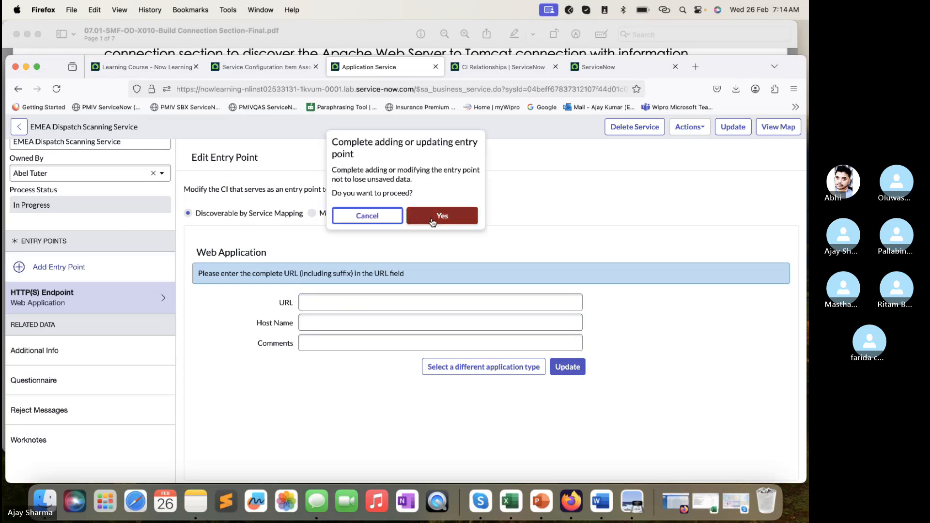
left_click(442, 217)
left_click(348, 291)
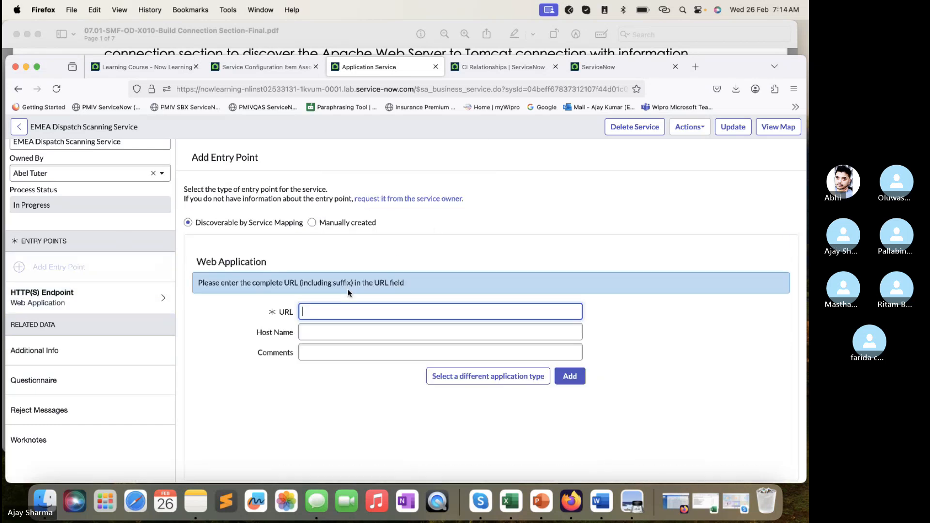
type("http://192.168.0.5")
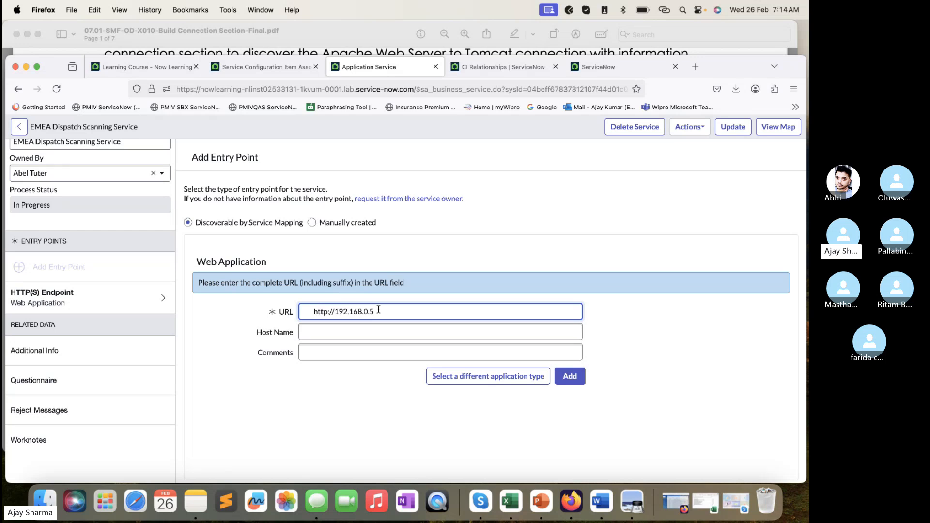
left_click(572, 378)
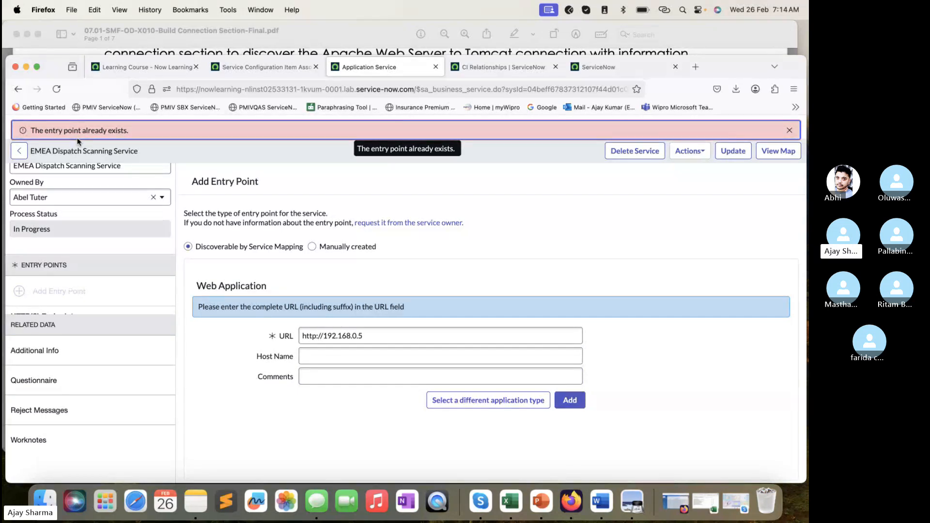
left_click_drag(373, 336, 274, 335)
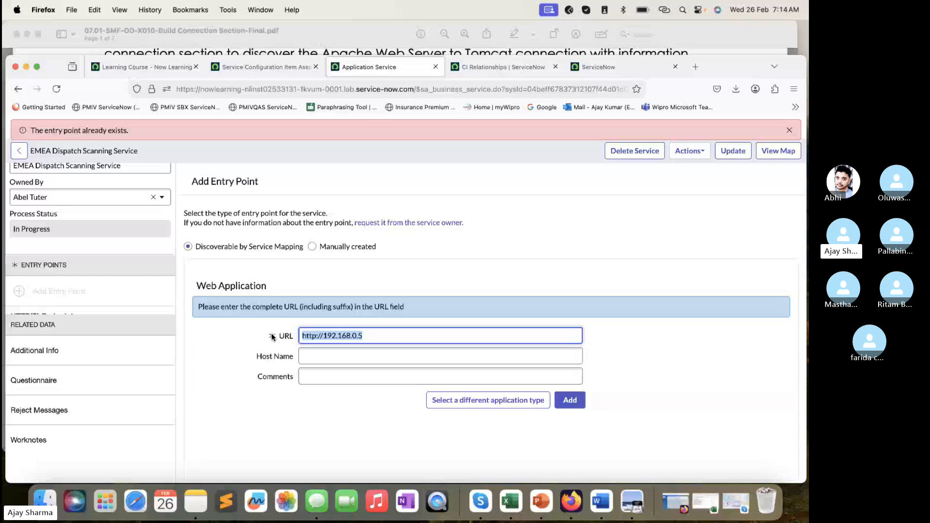
left_click(576, 400)
left_click(289, 72)
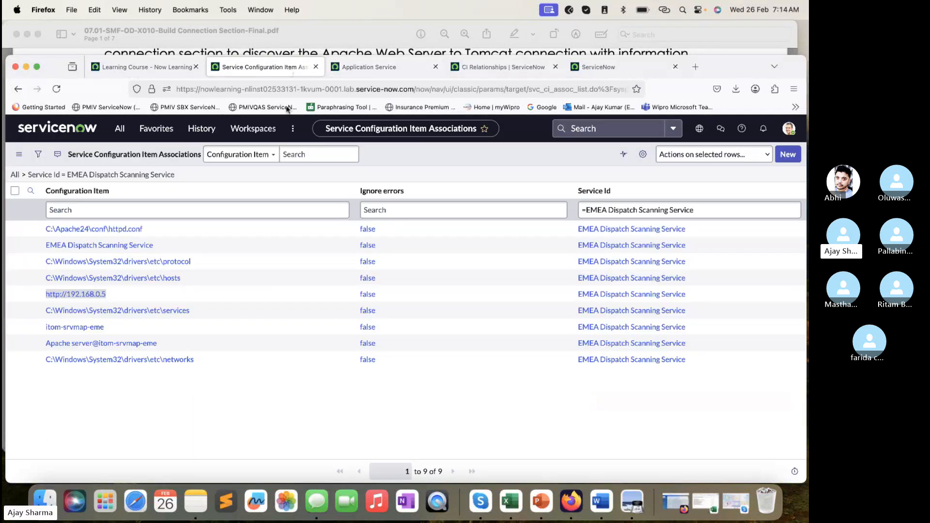
left_click(15, 294)
left_click(714, 154)
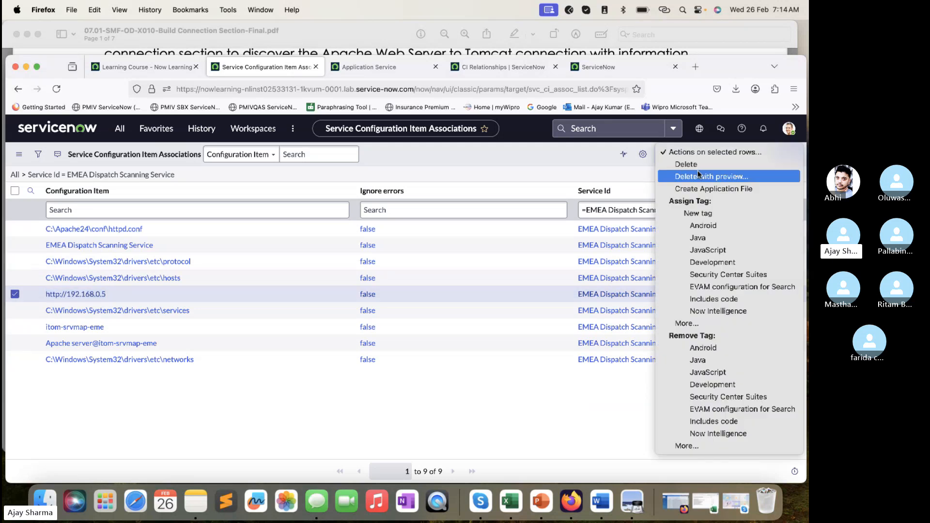
left_click(694, 164)
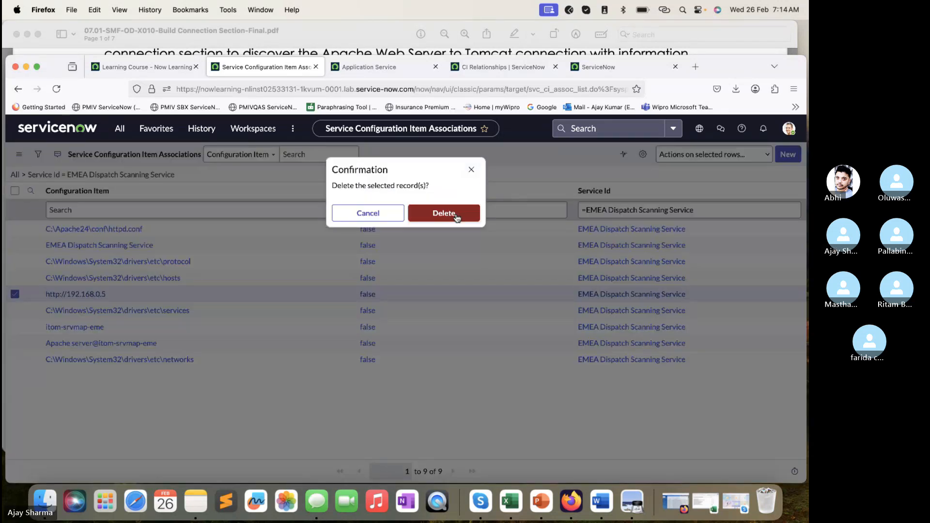
left_click(457, 213)
left_click(386, 70)
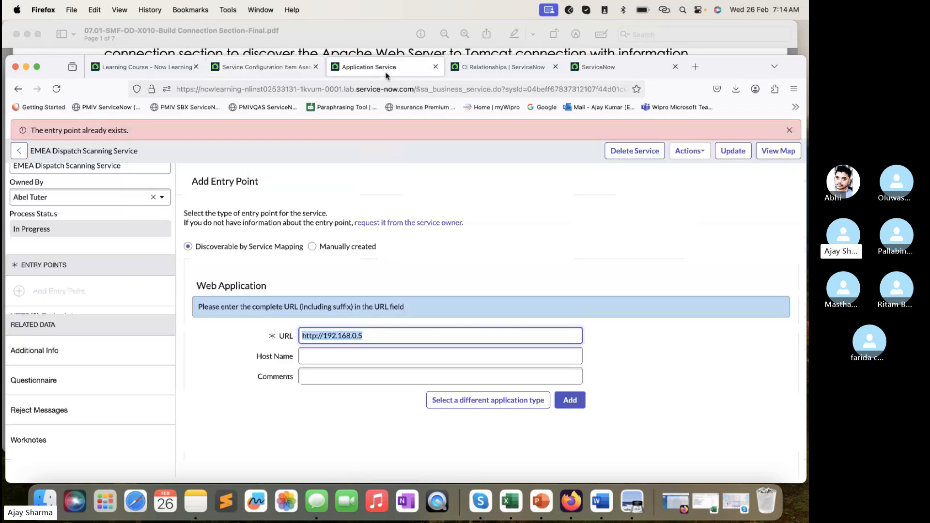
scroll(169, 250, "down", 1)
left_click(57, 89)
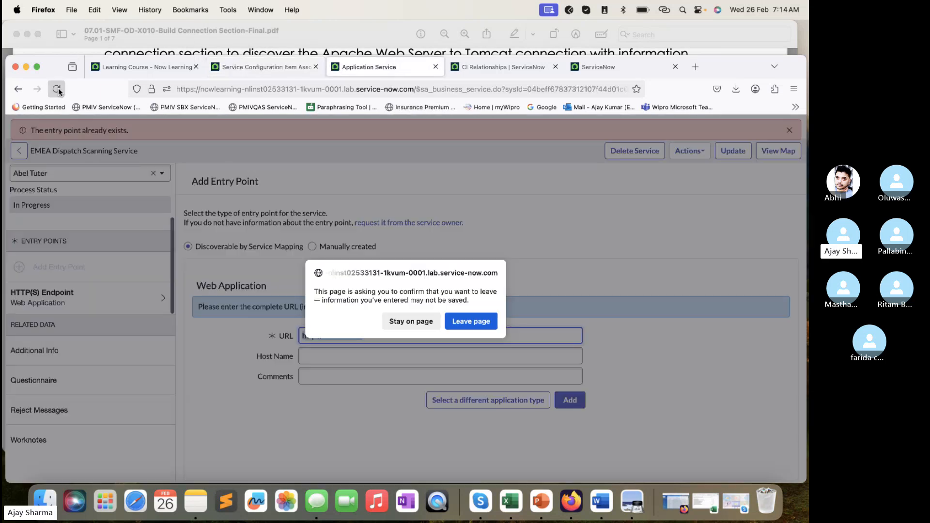
left_click(479, 322)
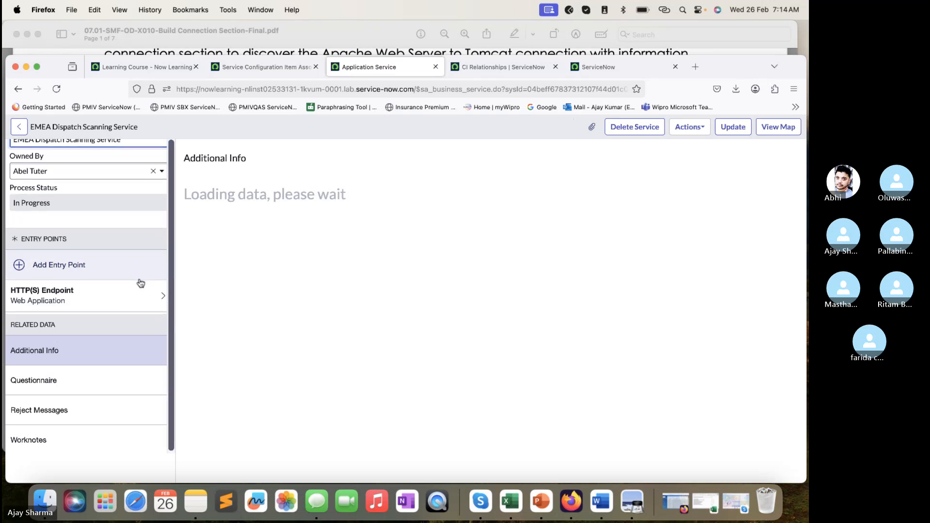
left_click(140, 292)
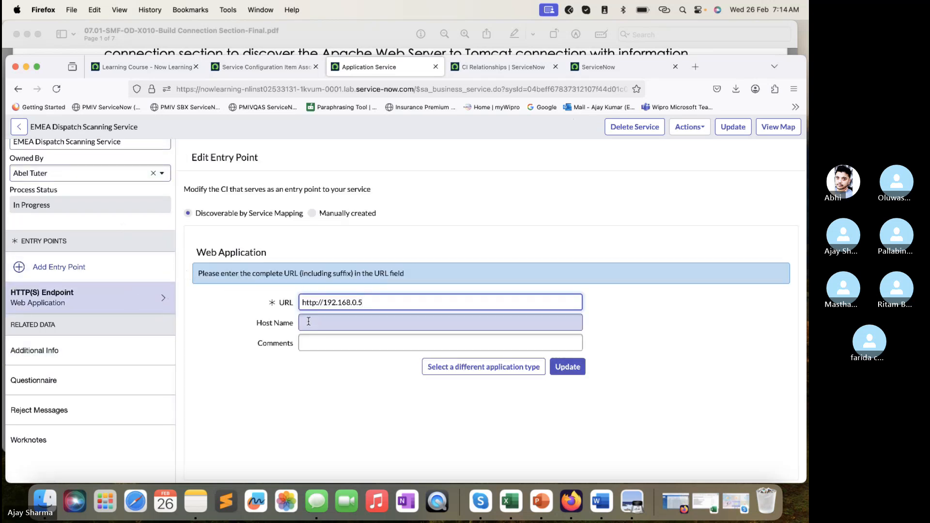
left_click(575, 369)
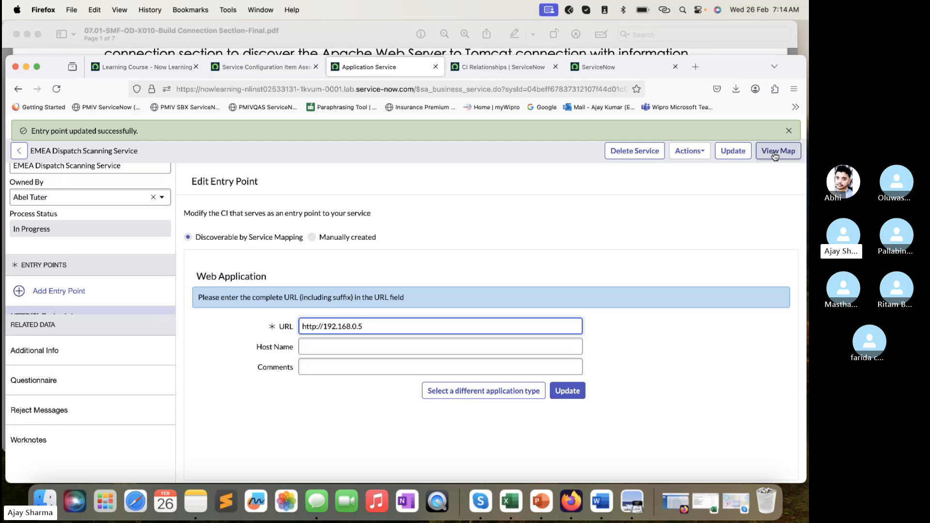
- Reload the application service record and compare its entry point with the configuration item associations list
left_click(285, 71)
left_click(386, 68)
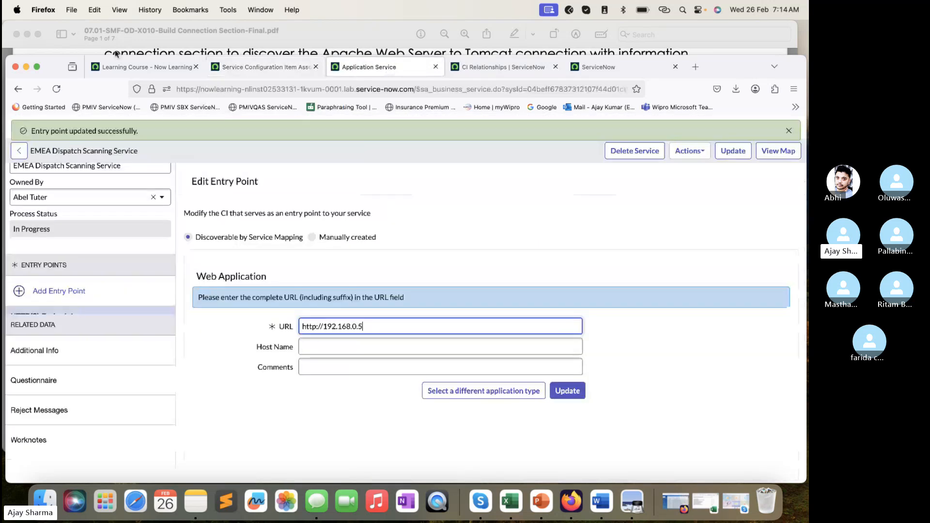
left_click(56, 89)
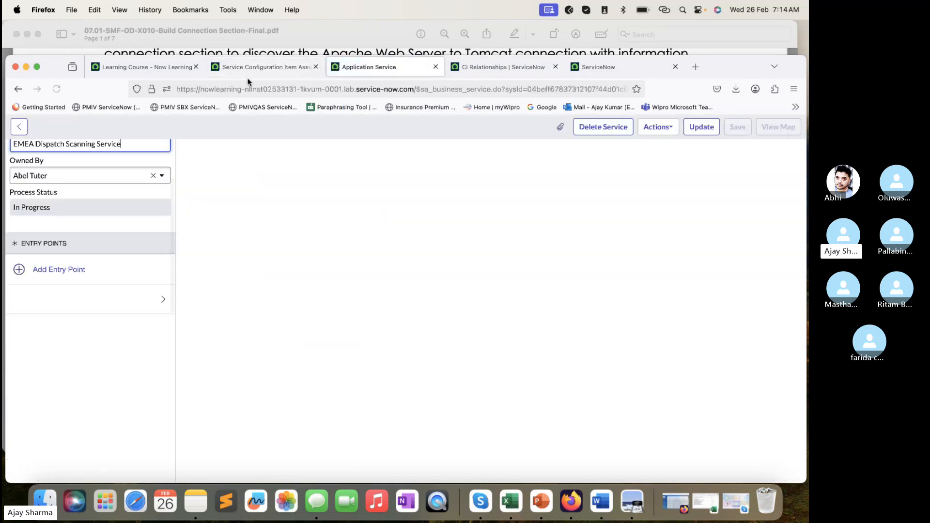
left_click(282, 68)
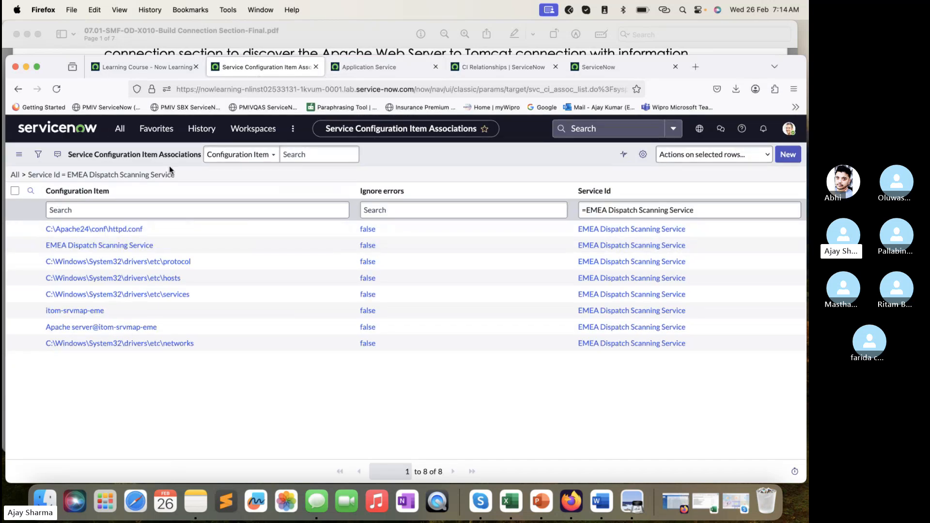
left_click(369, 67)
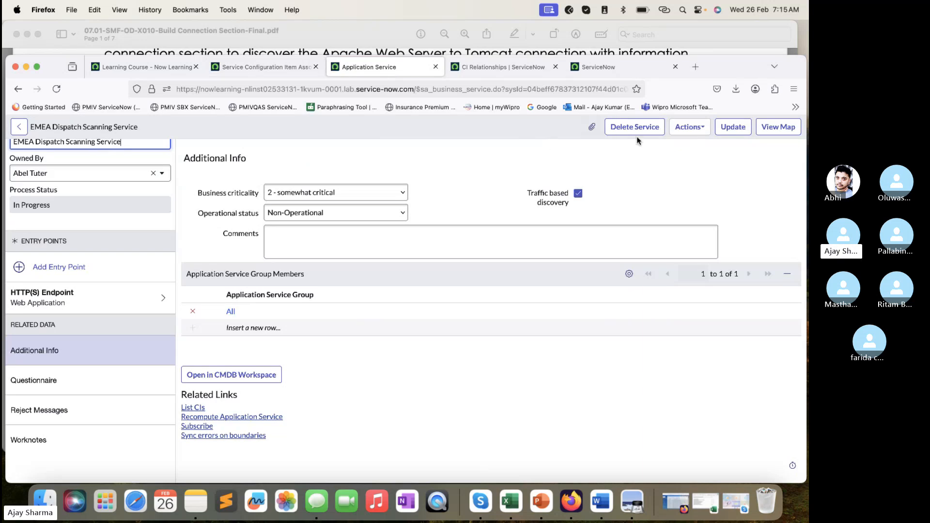
left_click(791, 398)
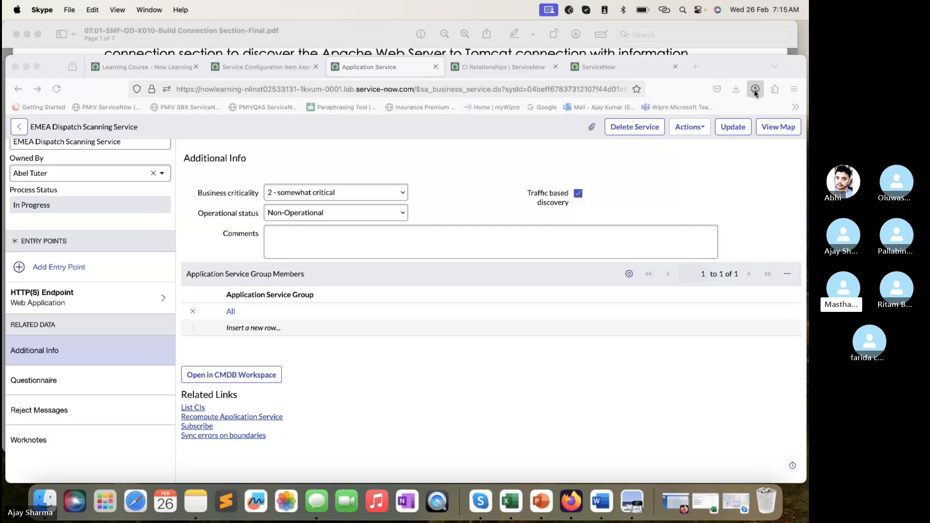
- Open the service map of the EMEA Dispatch Scanning Service and enlarge the map area
left_click(778, 129)
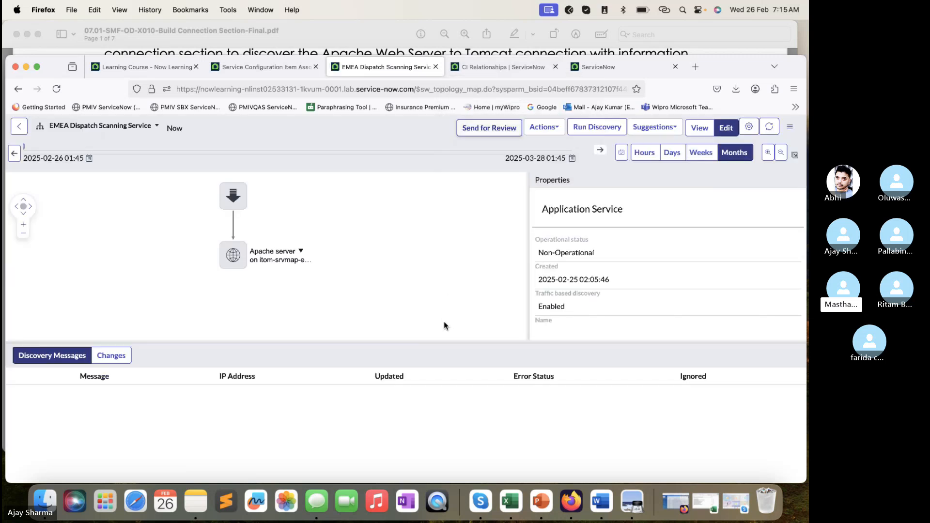
left_click_drag(444, 340, 445, 393)
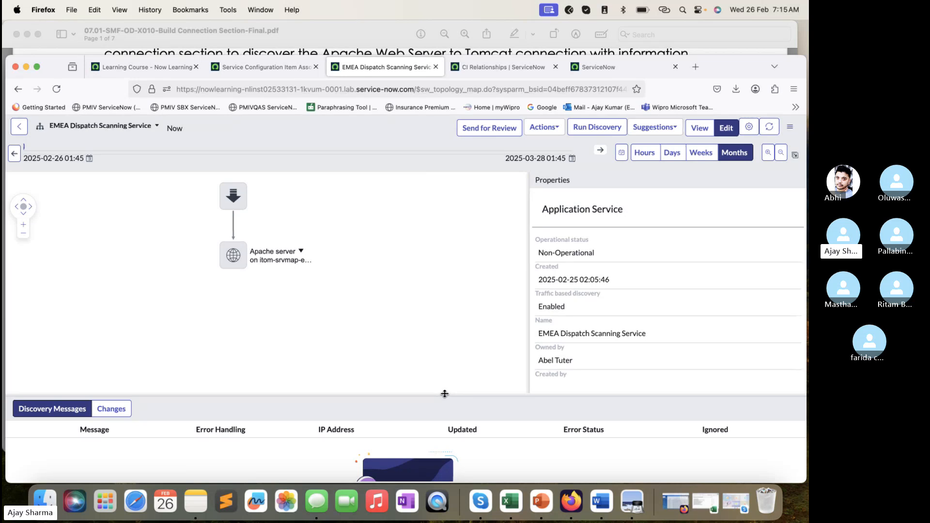
left_click_drag(528, 278, 569, 270)
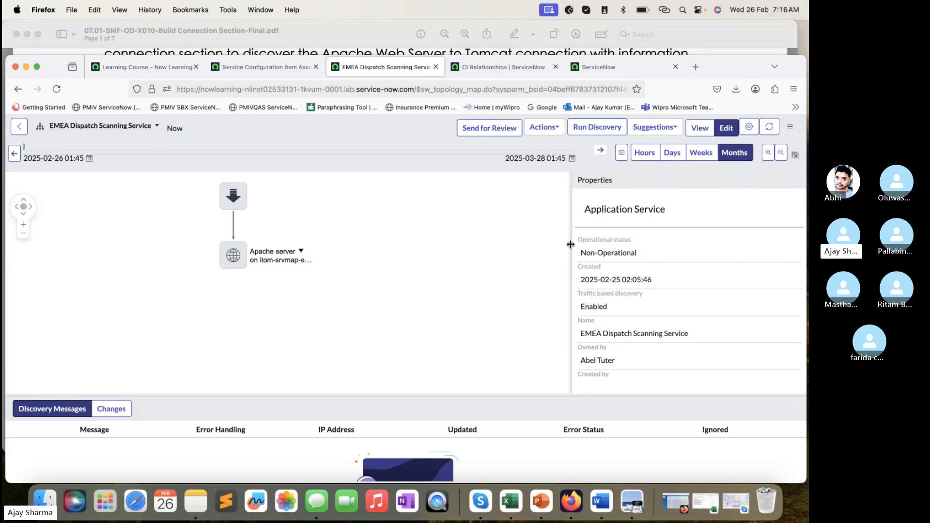
left_click(233, 196)
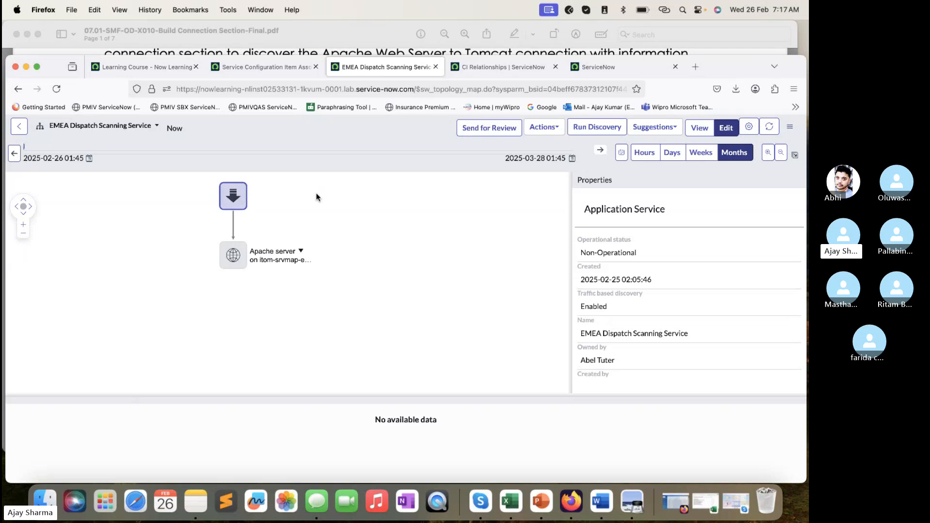
left_click(196, 219)
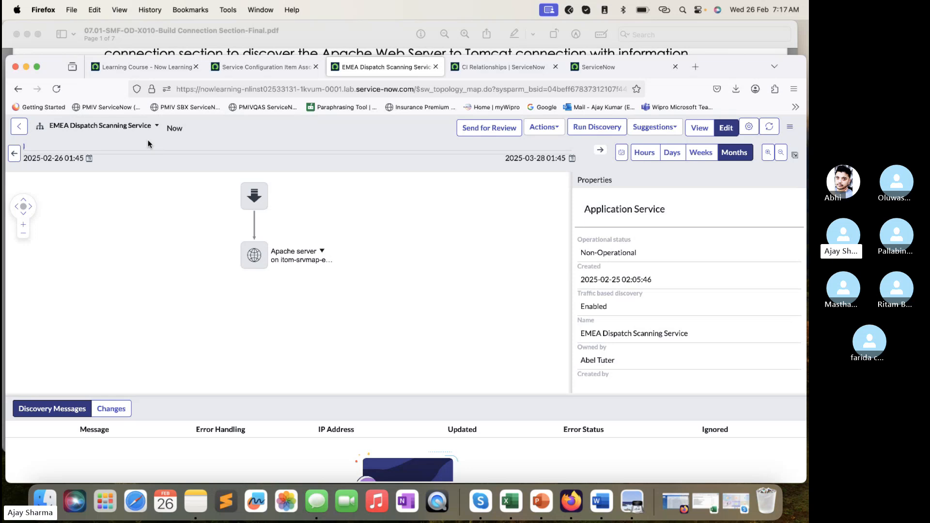
left_click_drag(308, 394, 310, 380)
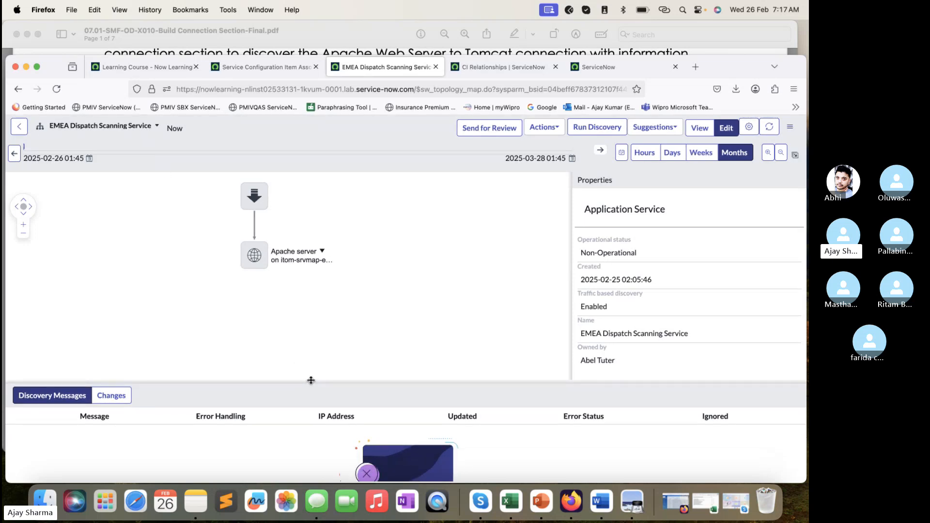
- Review the service properties down to Entry Points, select the Apache server node, and run discovery on the map
scroll(620, 272, "down", 3)
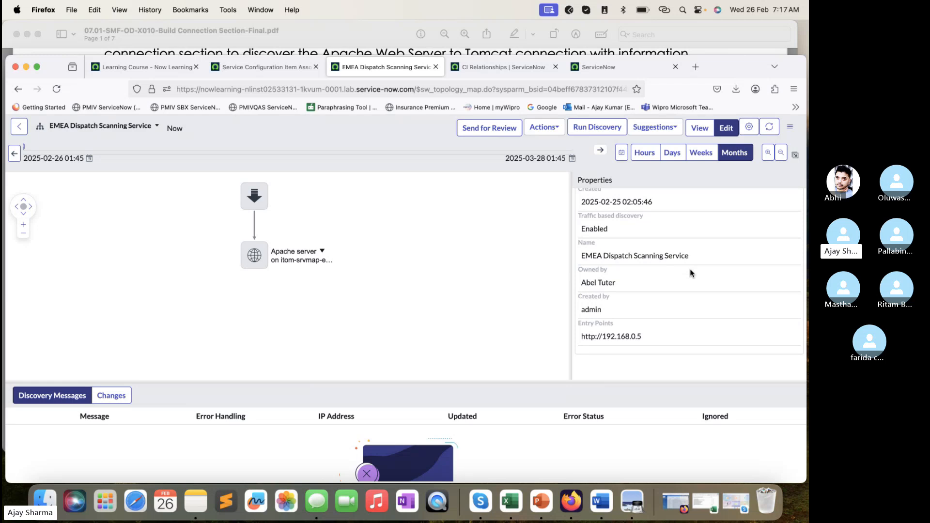
left_click(262, 263)
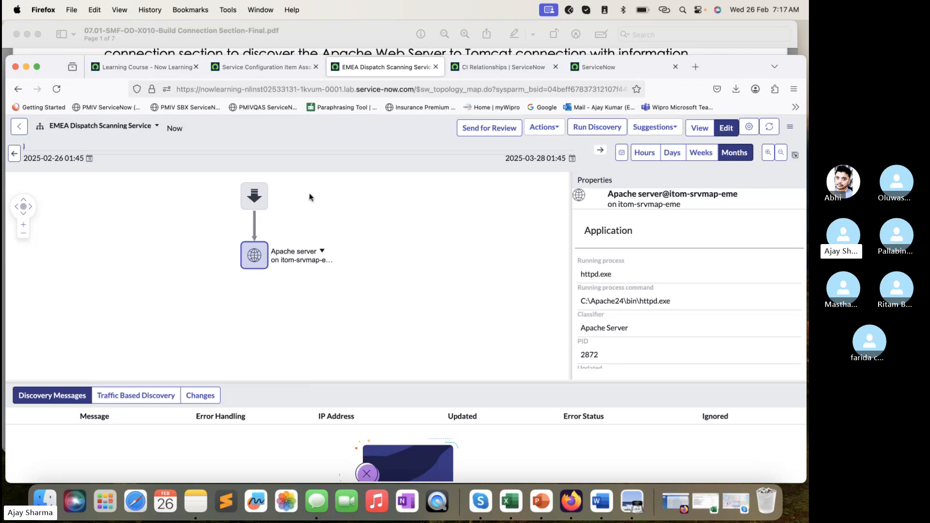
left_click(600, 130)
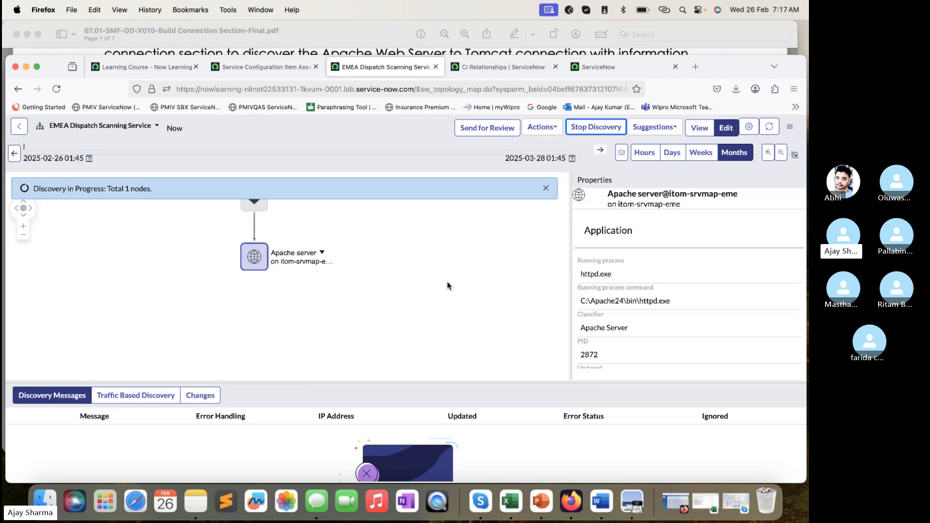
- Switch to the lab PDF in Preview and read the connection section and Parse File parameter instructions
key("super+Tab")
scroll(449, 289, "down", 5)
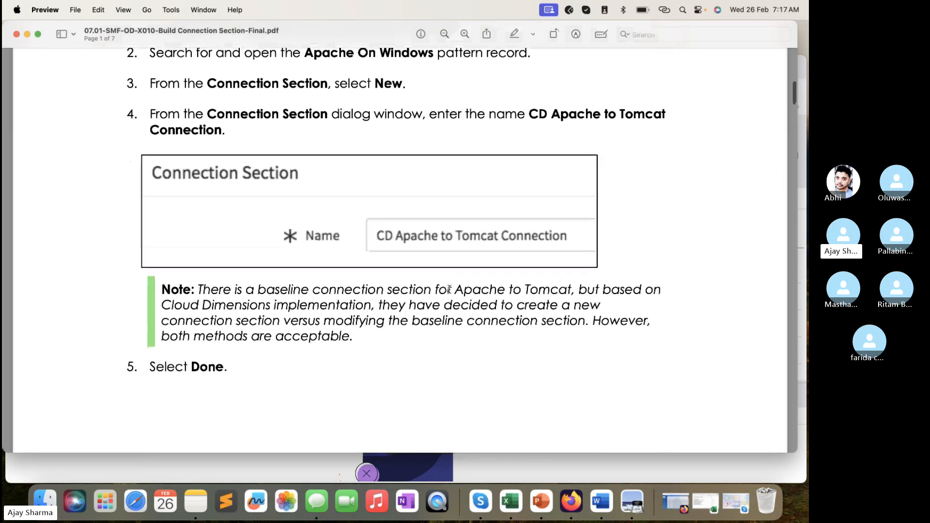
scroll(449, 289, "down", 15)
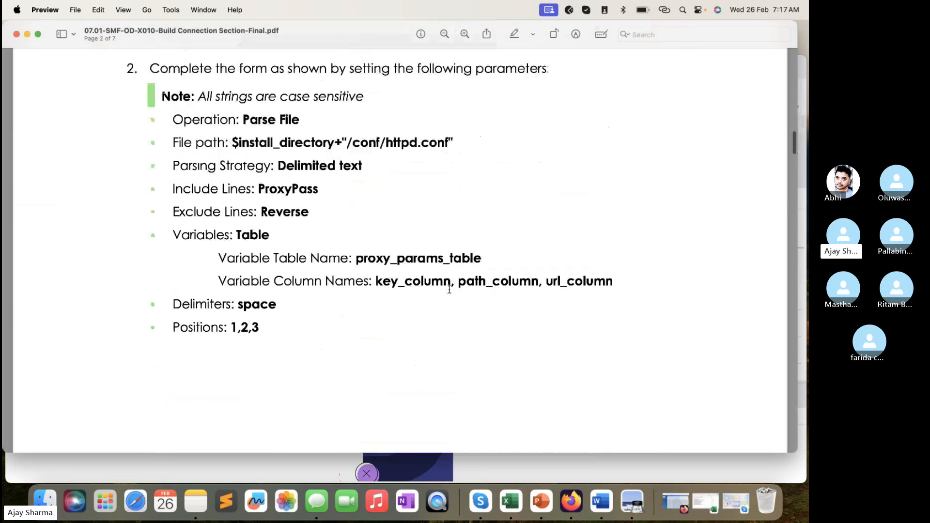
scroll(449, 289, "up", 20)
scroll(449, 289, "down", 5)
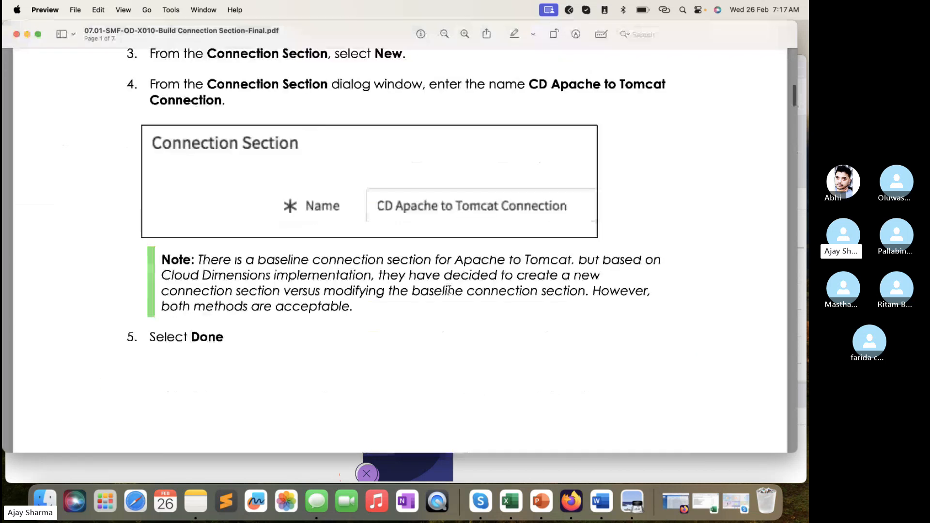
- Return to the service map in Firefox and manually add a CI of type Tomcat, Tomcat@itom-srvmap-eme, to the Apache server node
scroll(449, 289, "down", 20)
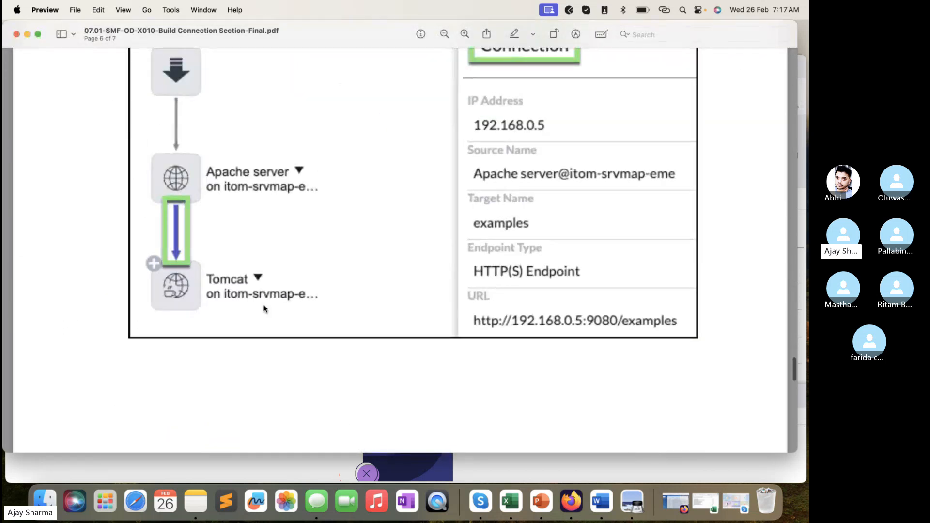
left_click(301, 469)
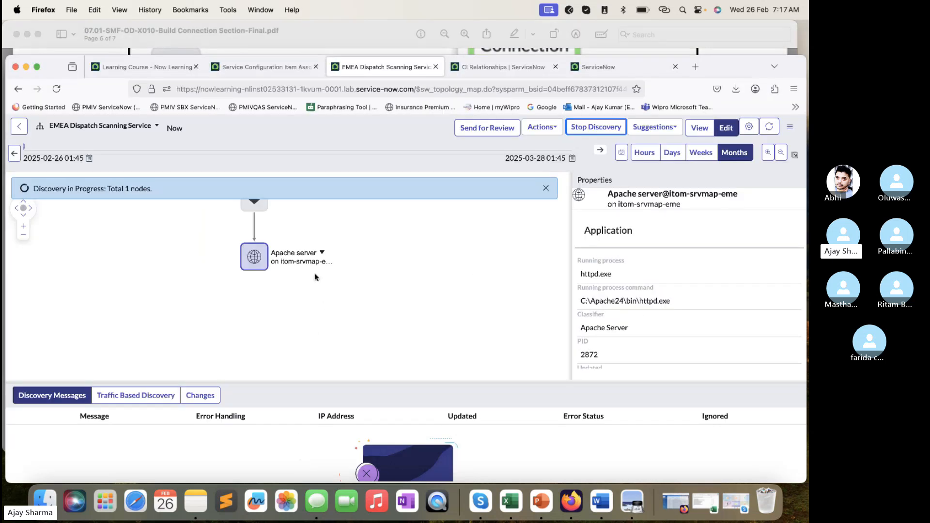
right_click(261, 261)
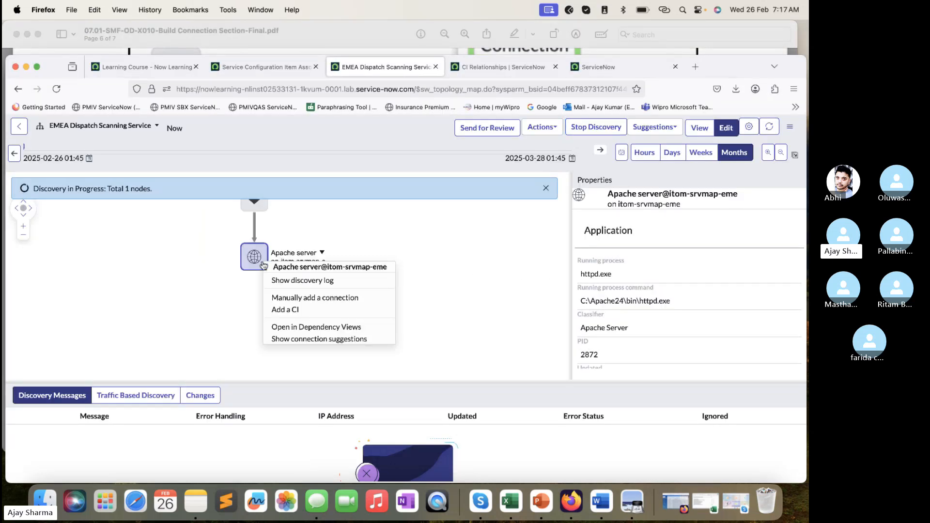
left_click(289, 309)
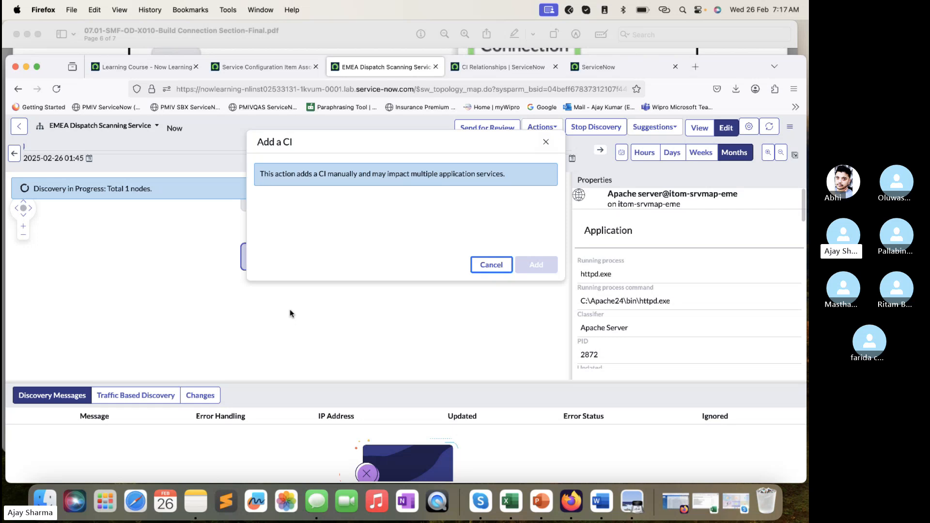
left_click(407, 220)
type("tom")
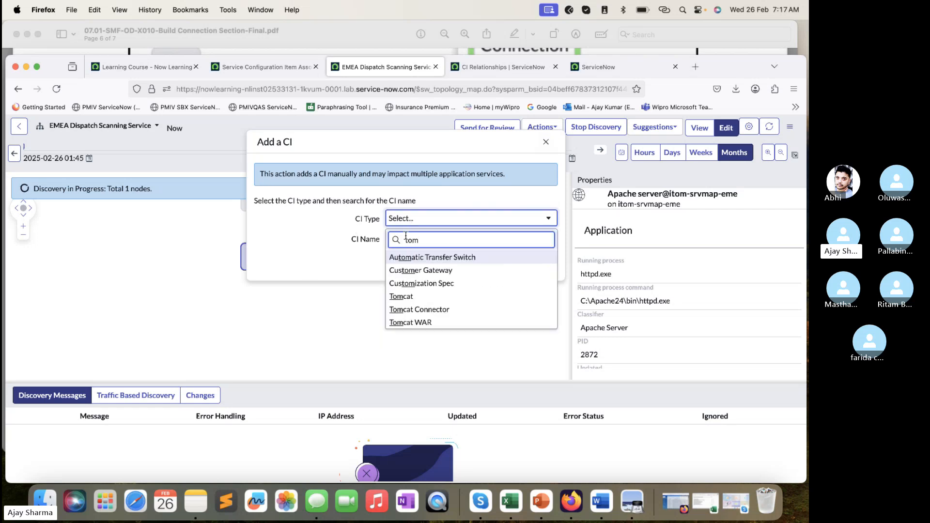
left_click(402, 296)
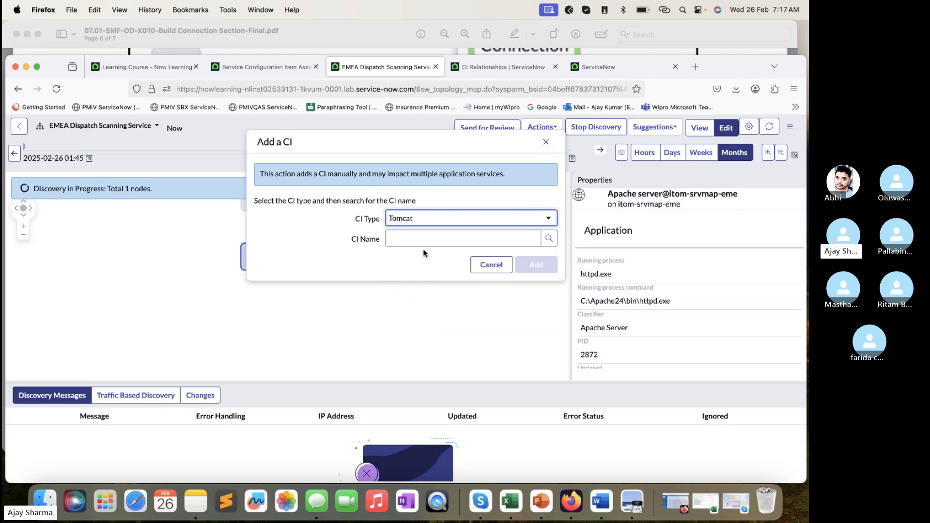
left_click(432, 243)
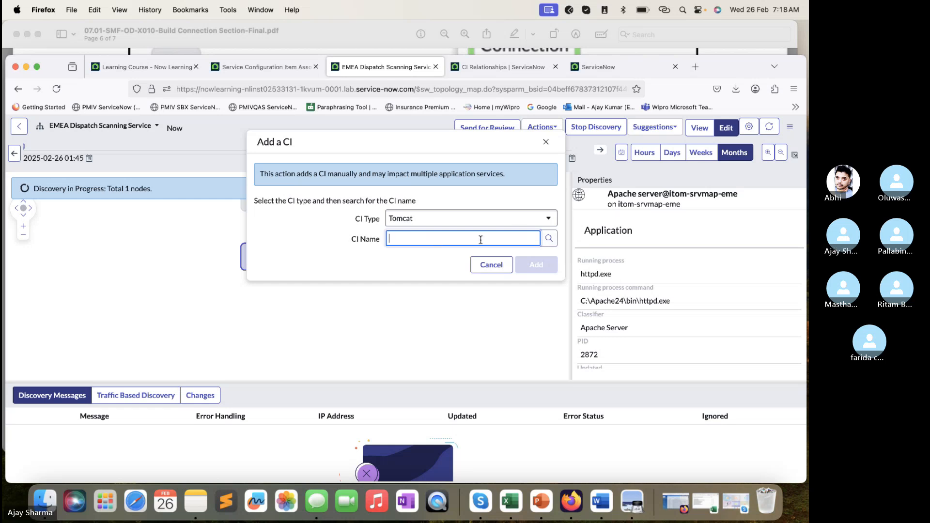
type("Tomc")
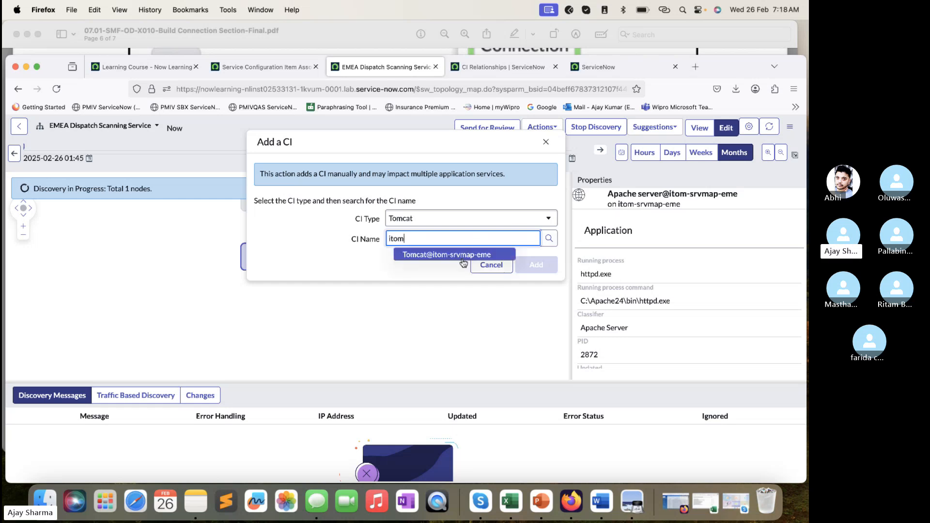
left_click(460, 259)
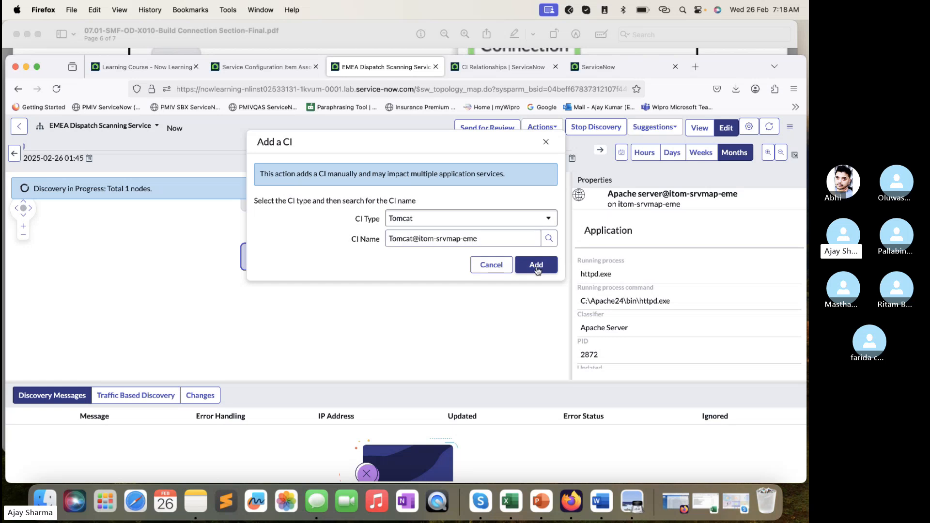
left_click(537, 264)
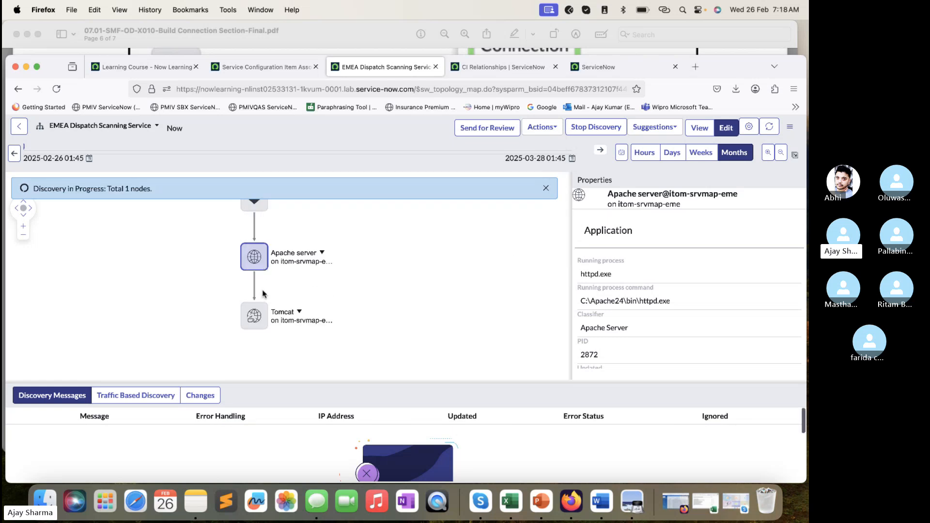
- Compare the map with the lab PDF's expected result, remove the manually added Tomcat CI in Firefox, and reload the map
left_click(377, 42)
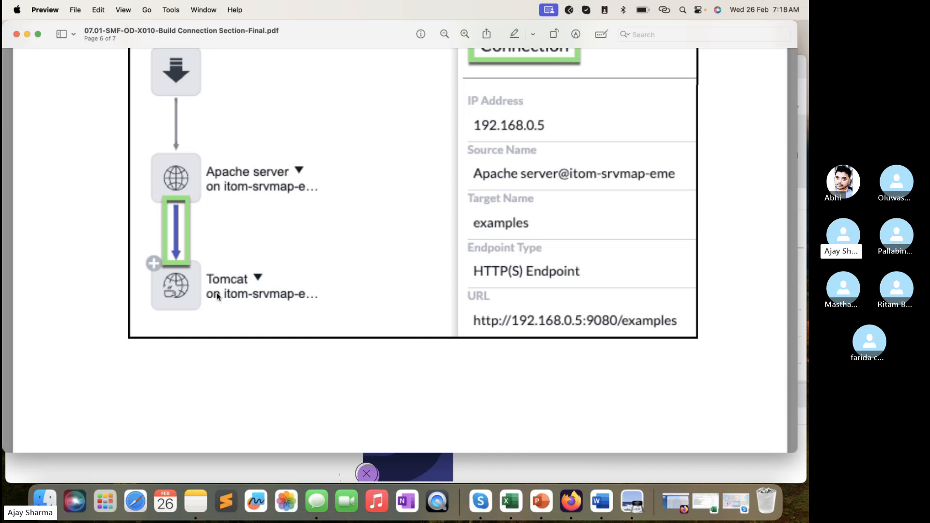
left_click(309, 460)
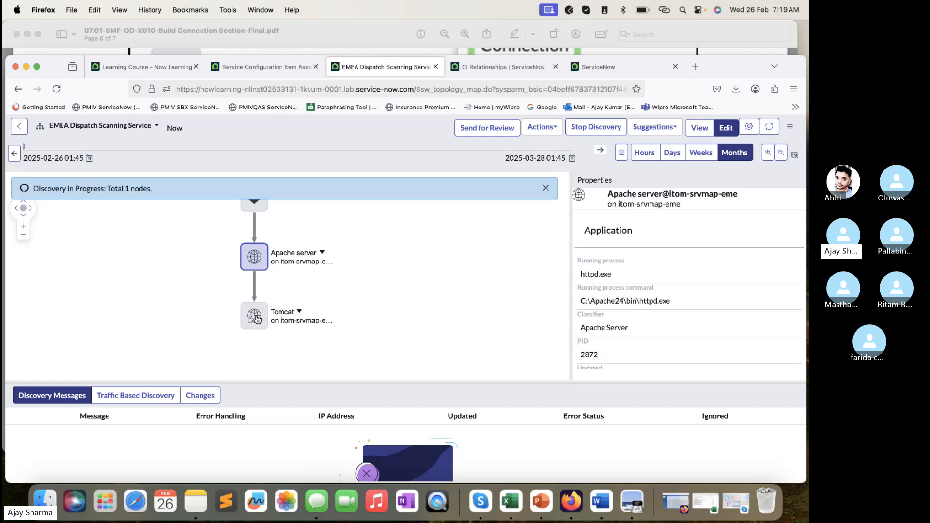
left_click(253, 317)
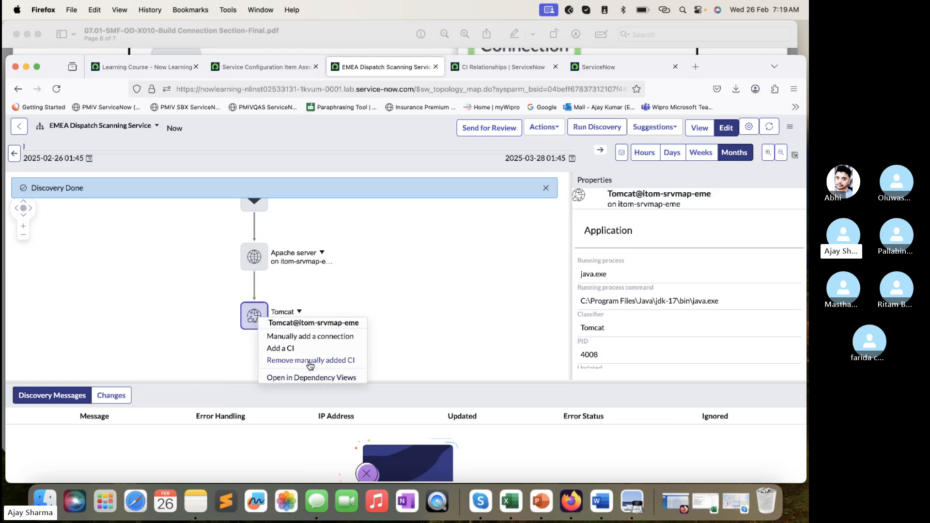
left_click(309, 360)
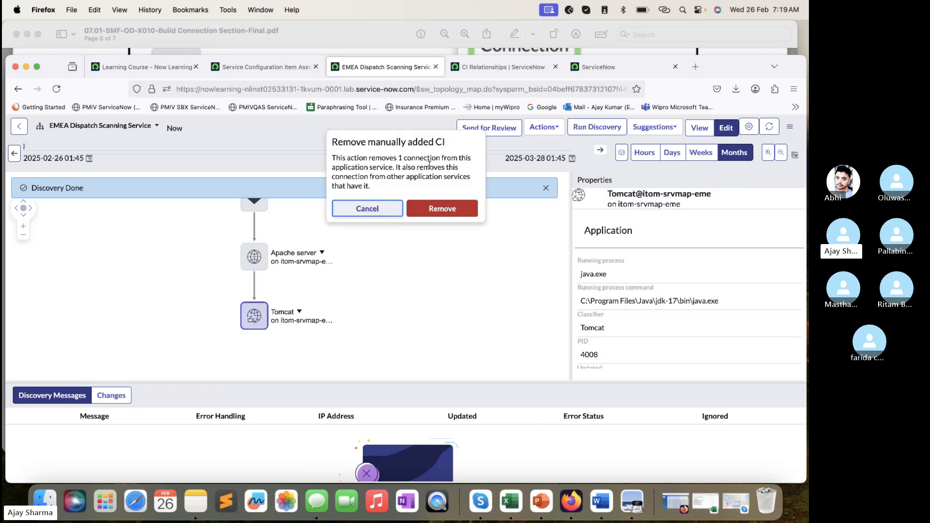
left_click(442, 209)
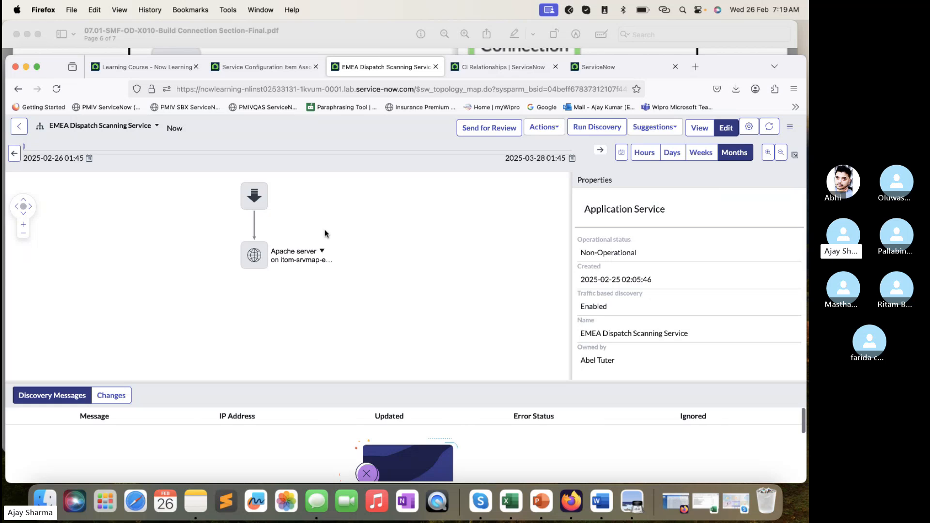
left_click(56, 89)
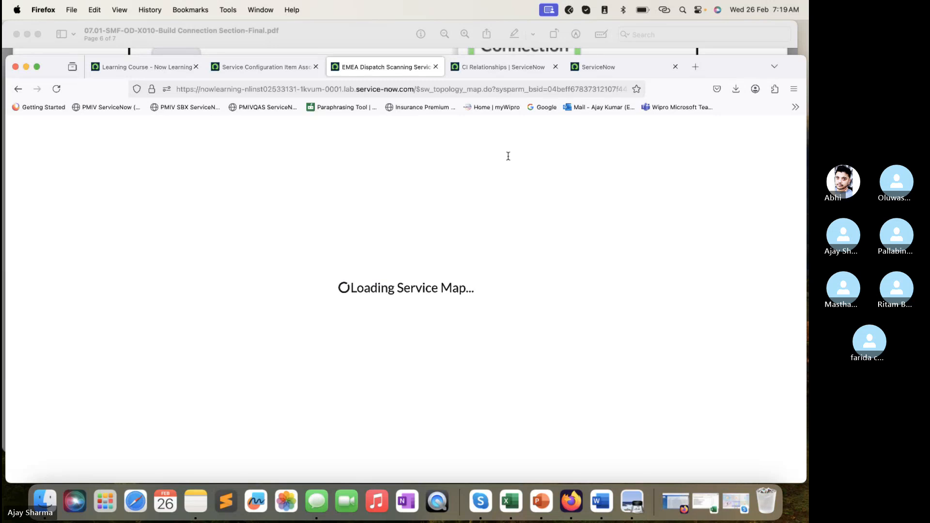
- Set the map timeline to the hours range, examine its recent change markers, and reload the service map
left_click(655, 158)
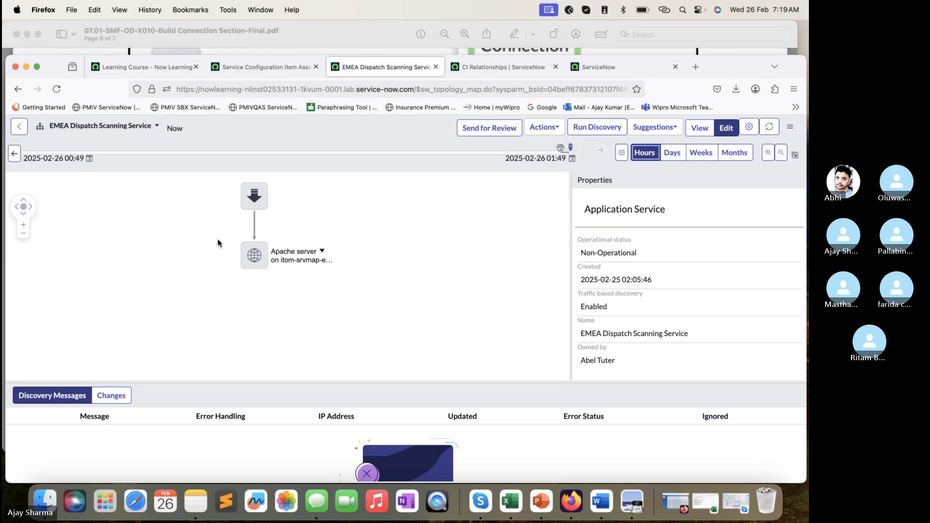
mouse_move(560, 149)
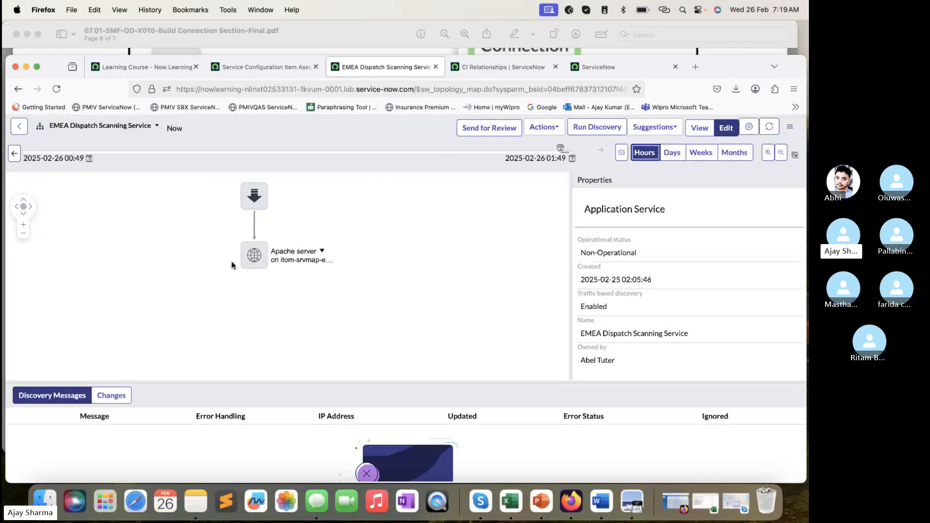
left_click(574, 152)
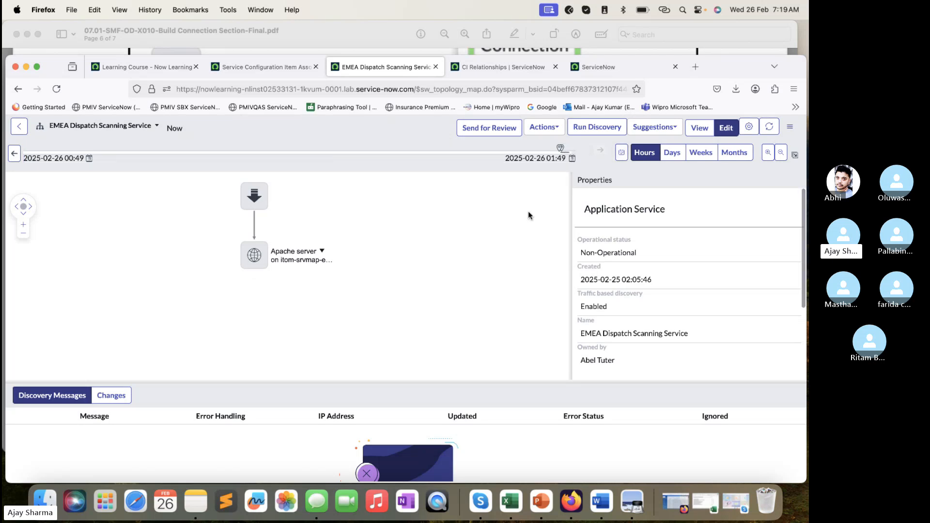
left_click(14, 153)
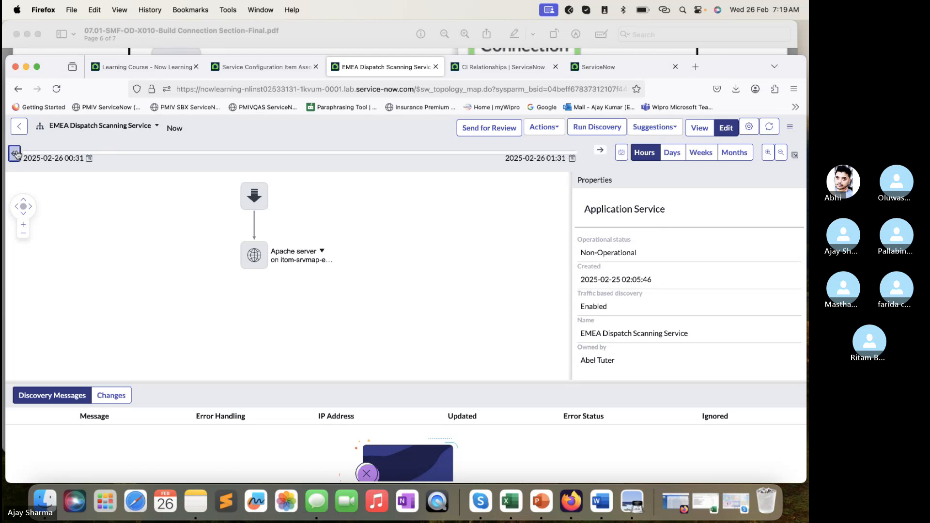
left_click(600, 150)
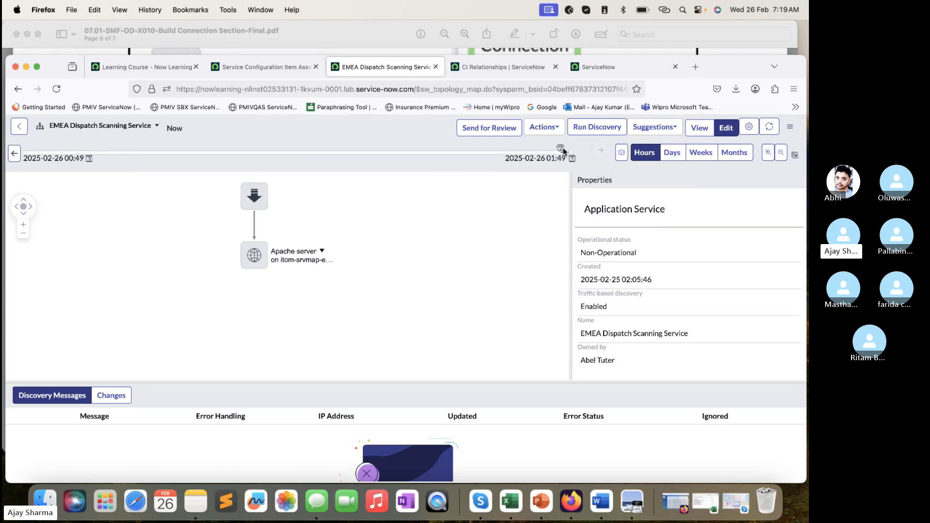
mouse_move(562, 147)
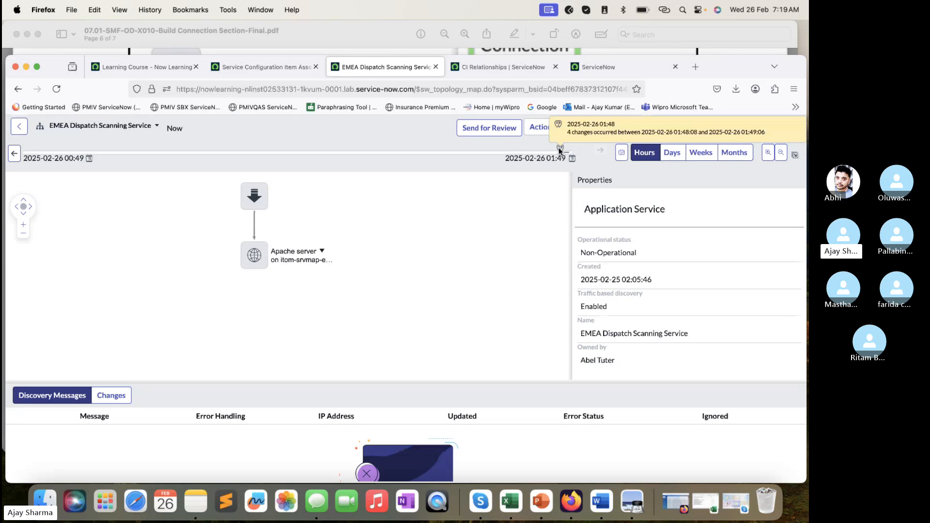
left_click(569, 153)
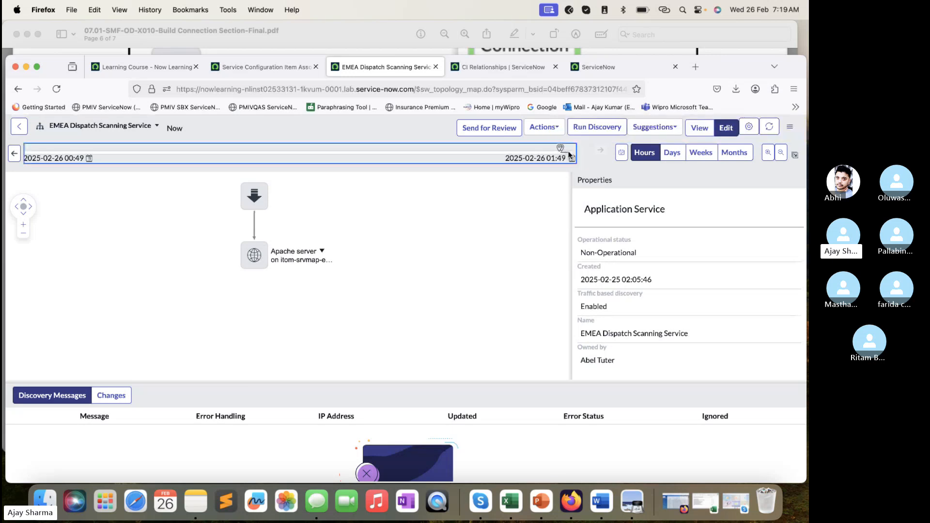
left_click(57, 89)
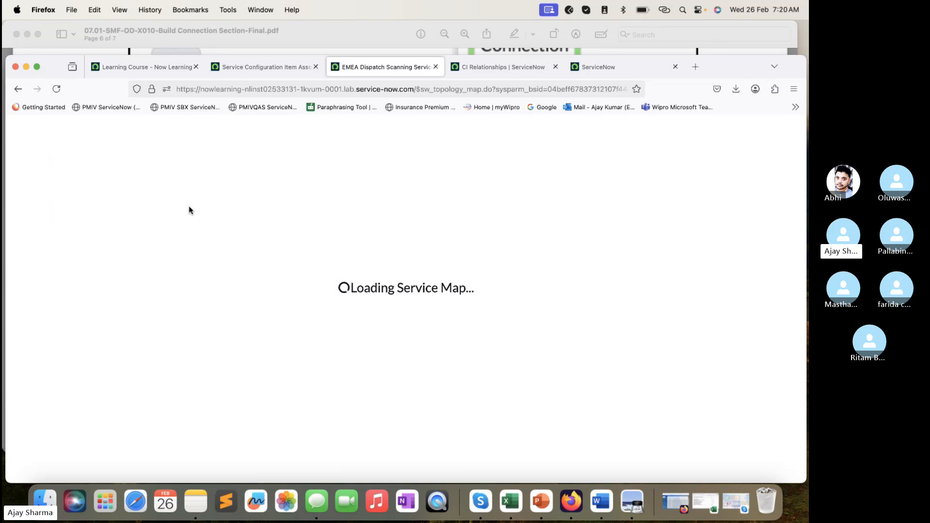
- Switch to the lab PDF in Preview and read the steps of section A, Add a New Connection Section
left_click(256, 33)
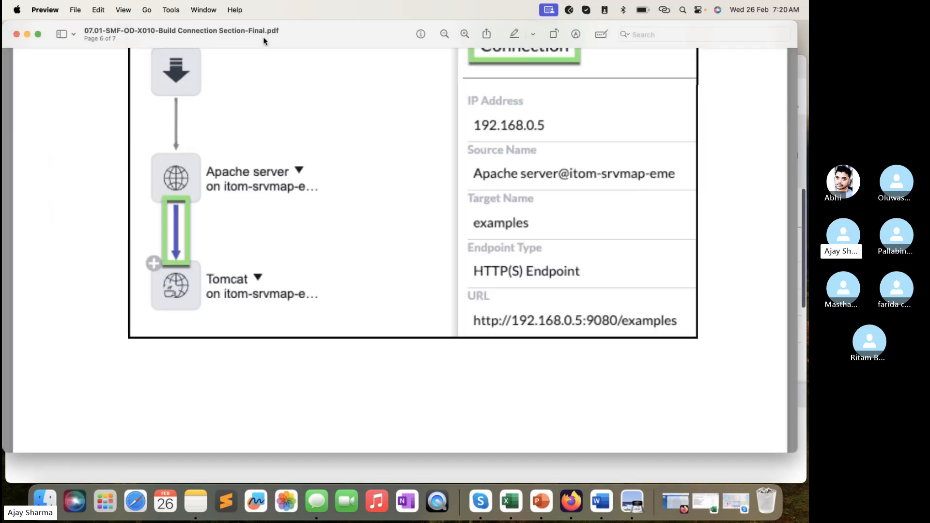
scroll(298, 153, "up", 10)
scroll(299, 152, "up", 15)
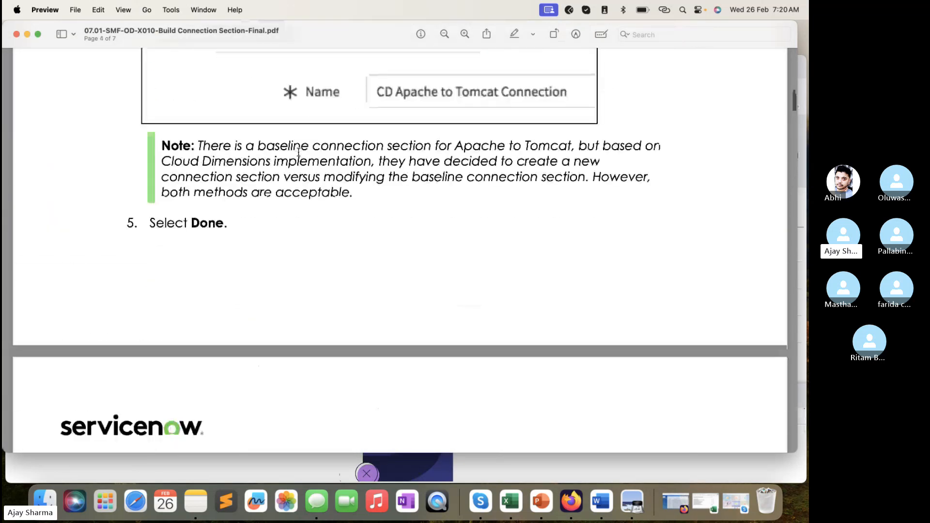
scroll(298, 152, "down", 5)
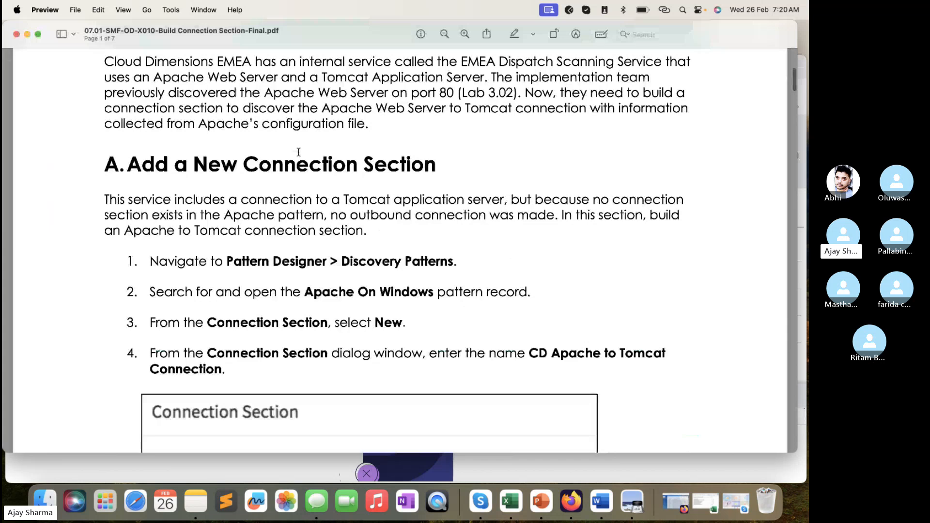
scroll(299, 152, "down", 3)
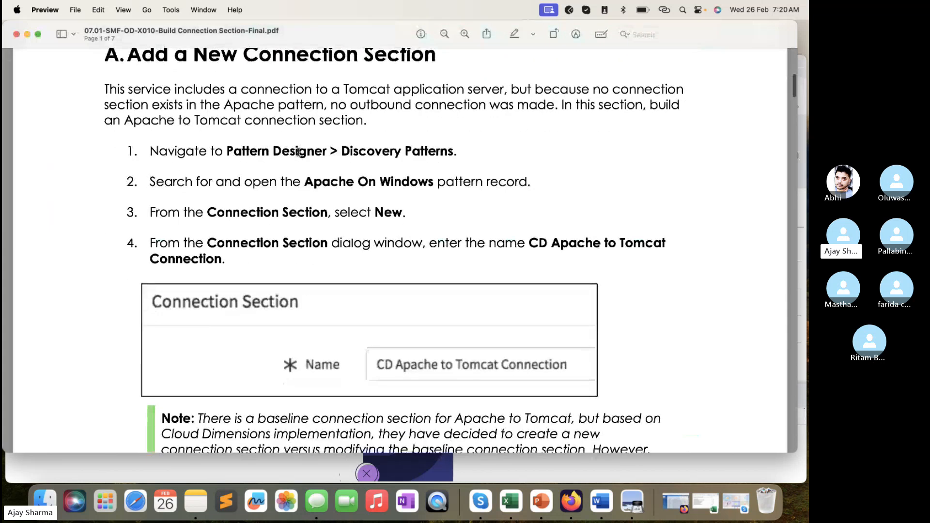
scroll(298, 153, "down", 1)
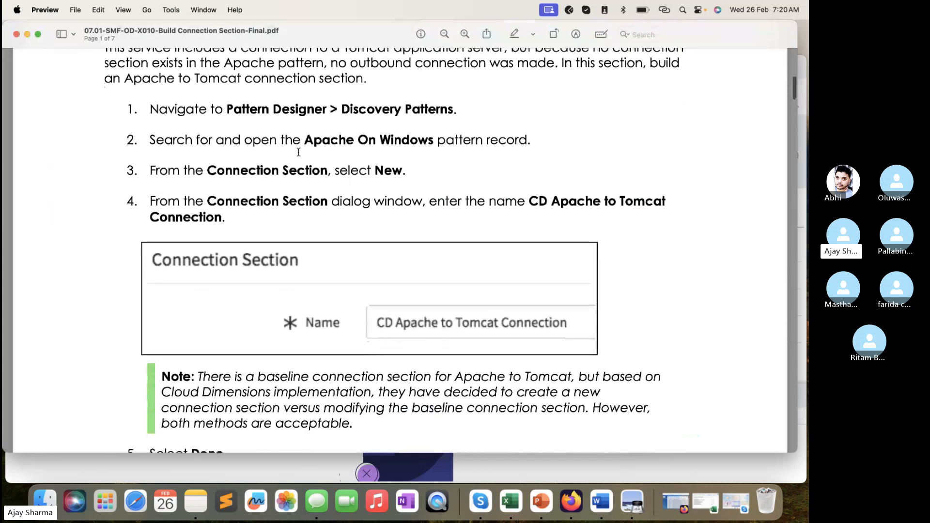
- In Firefox, find Pattern Designer's Discovery Patterns with the filter "pattern", open it in a new tab, and return to the lab PDF
left_click(293, 473)
left_click(263, 68)
left_click(120, 129)
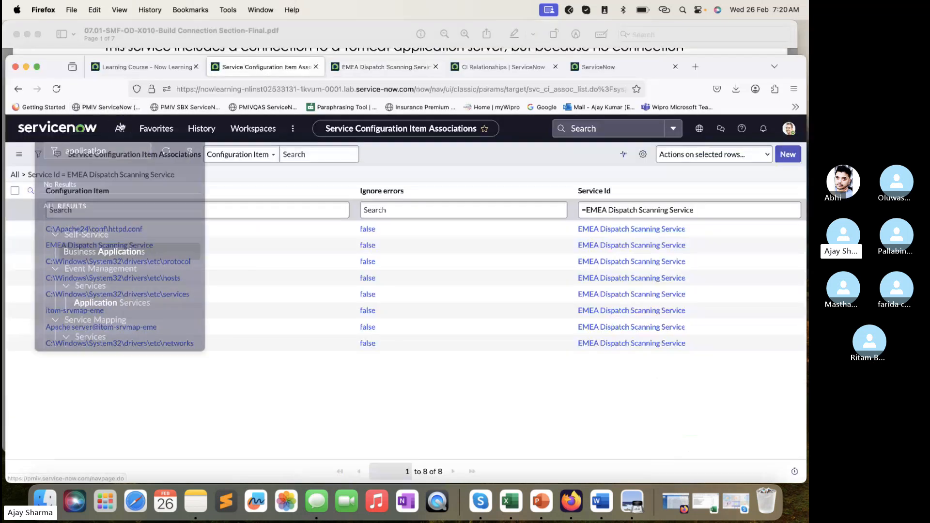
double_click(118, 154)
type("pst")
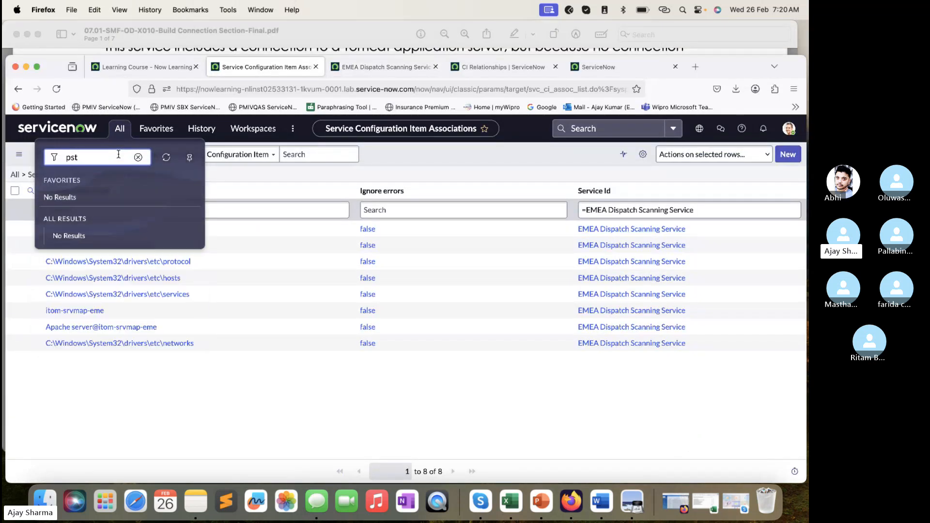
type("attern")
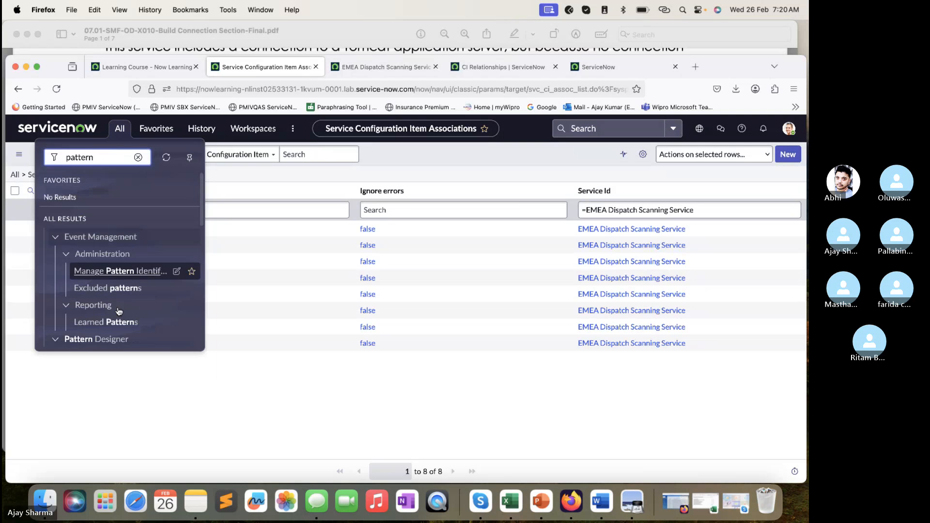
scroll(107, 242, "down", 5)
scroll(107, 247, "up", 3)
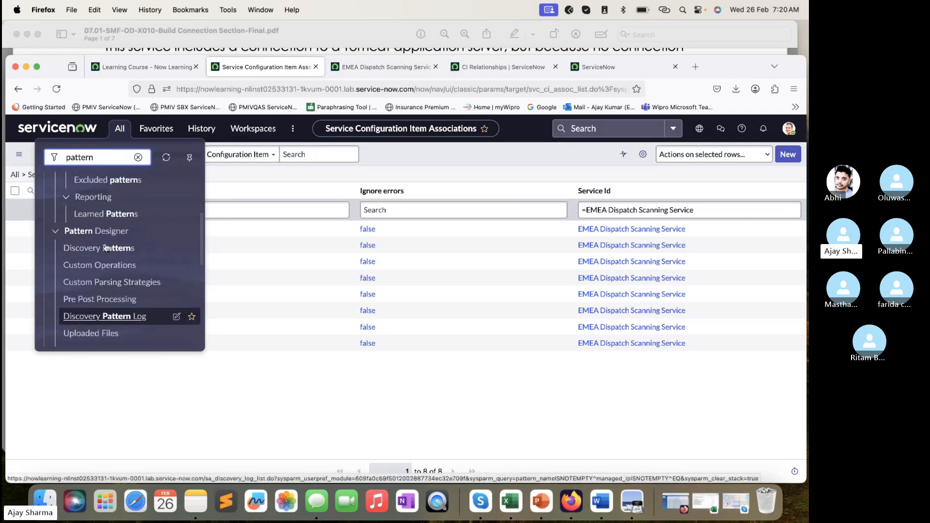
left_click(103, 248)
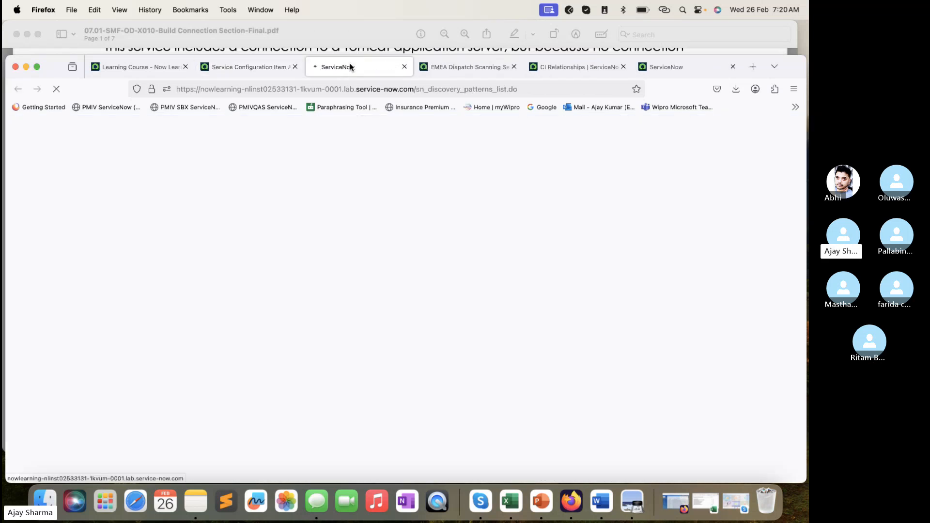
left_click(346, 23)
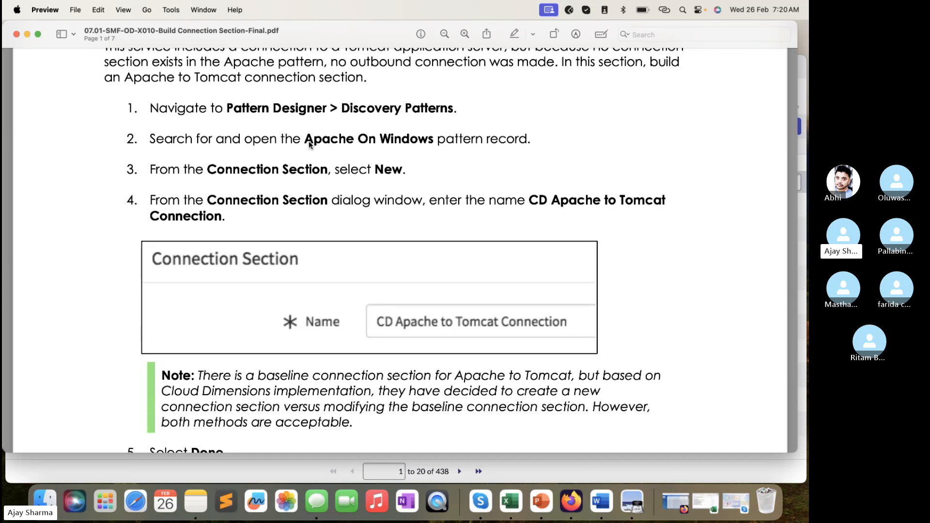
- Copy "Apache On Windows" from the lab PDF, filter Firefox's Discovery Patterns list by that name, and open the Apache On Windows pattern
left_click_drag(305, 140, 438, 142)
key("super+c")
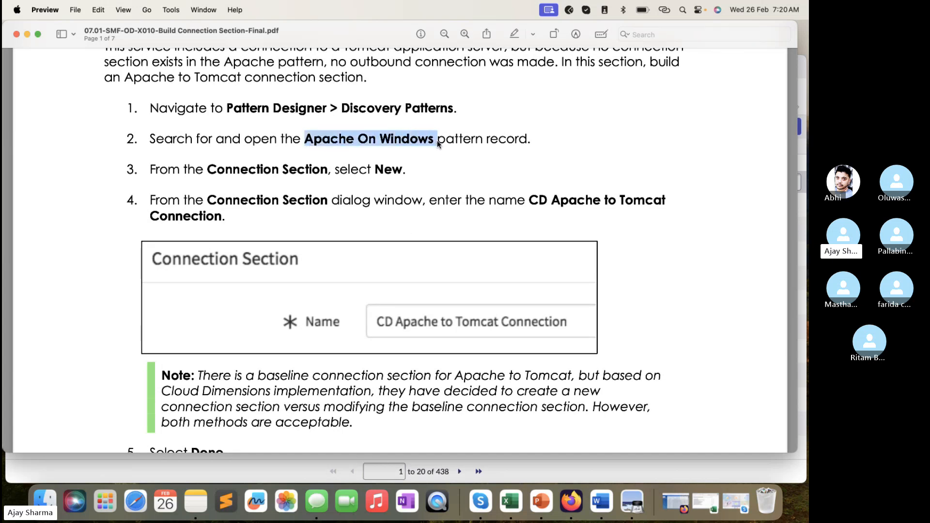
left_click(339, 470)
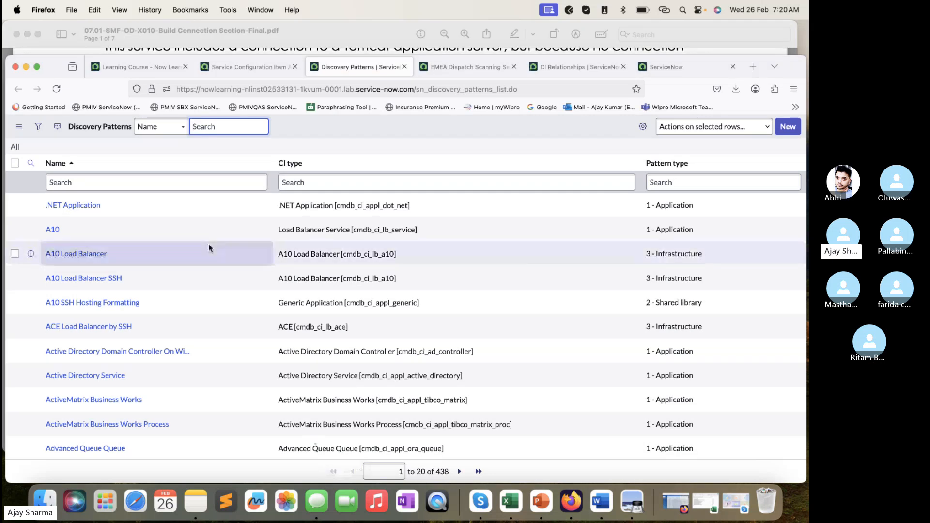
left_click(217, 183)
key("super+v")
key("Return")
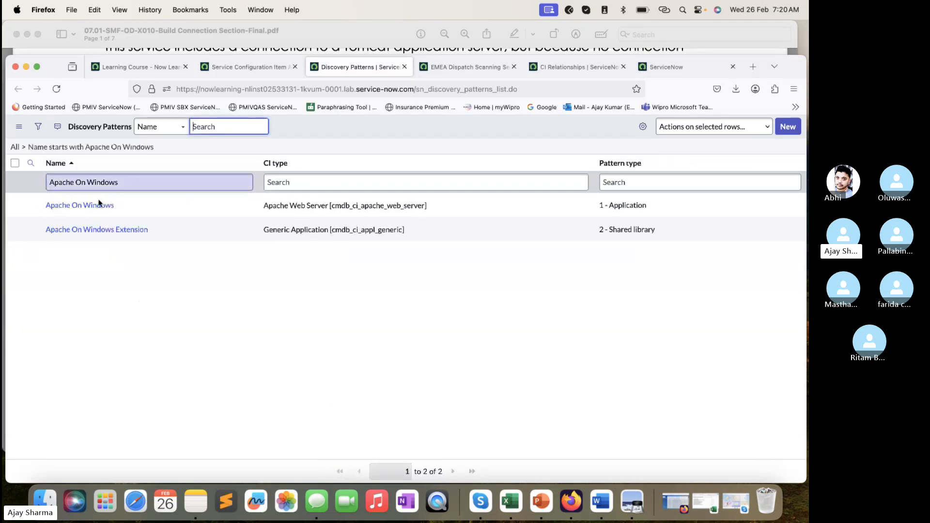
left_click(92, 205, "super")
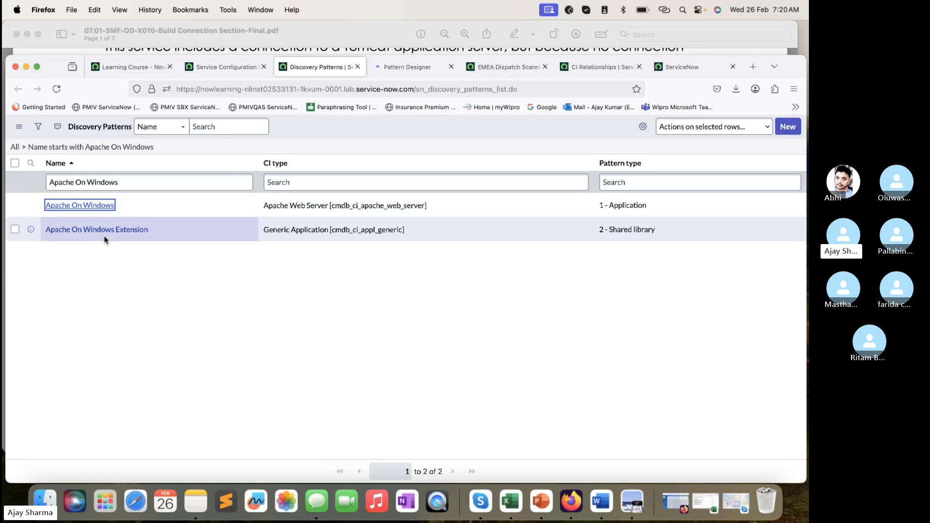
left_click(425, 65)
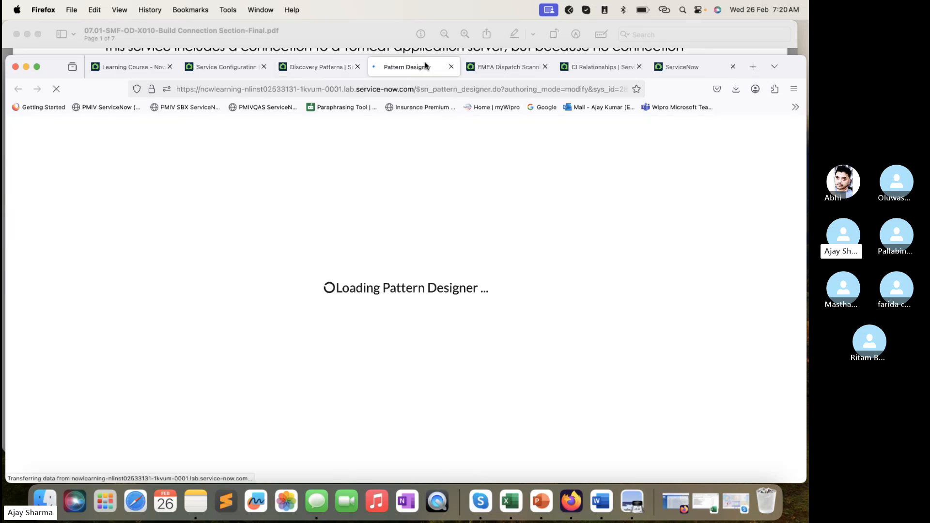
- Read steps 3 to 5 in the lab PDF and examine the extension and connection sections of the Apache On Windows pattern in Firefox
left_click(357, 37)
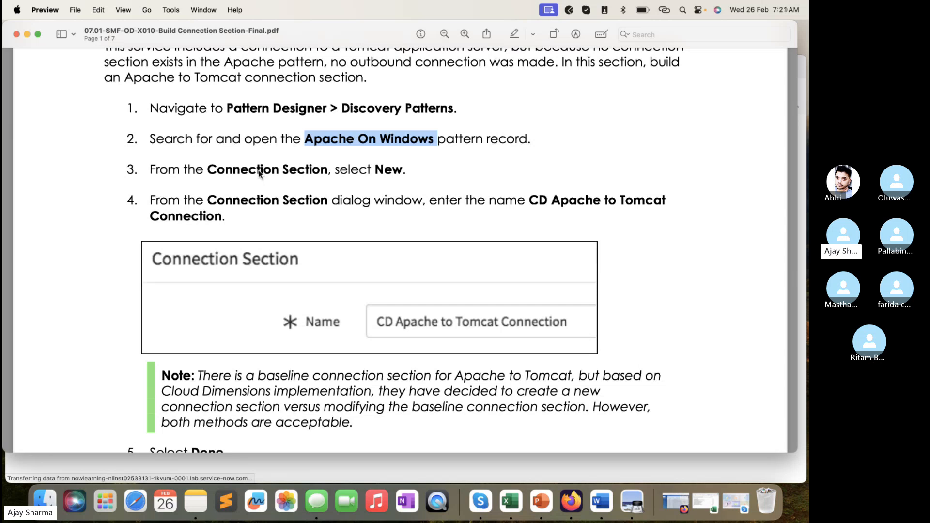
left_click(371, 459)
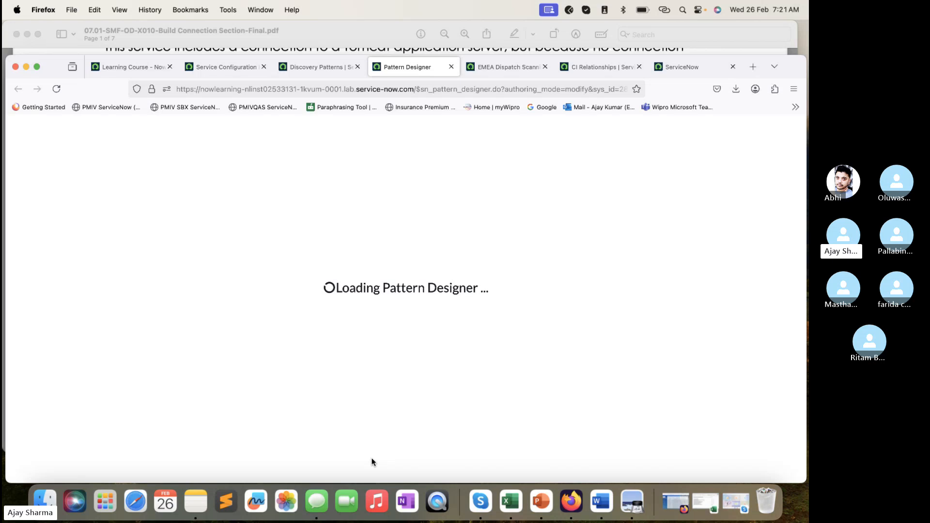
left_click(368, 47)
scroll(483, 351, "down", 5)
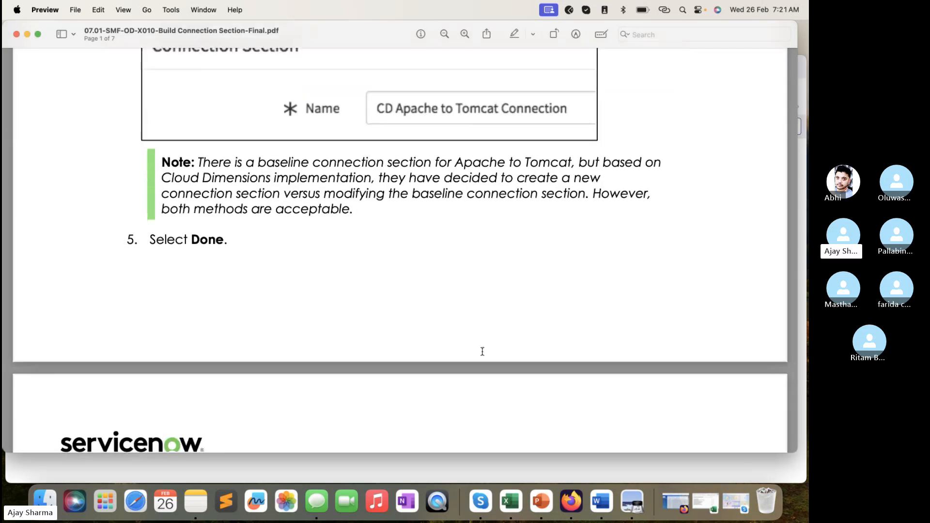
left_click(389, 464)
scroll(249, 367, "down", 5)
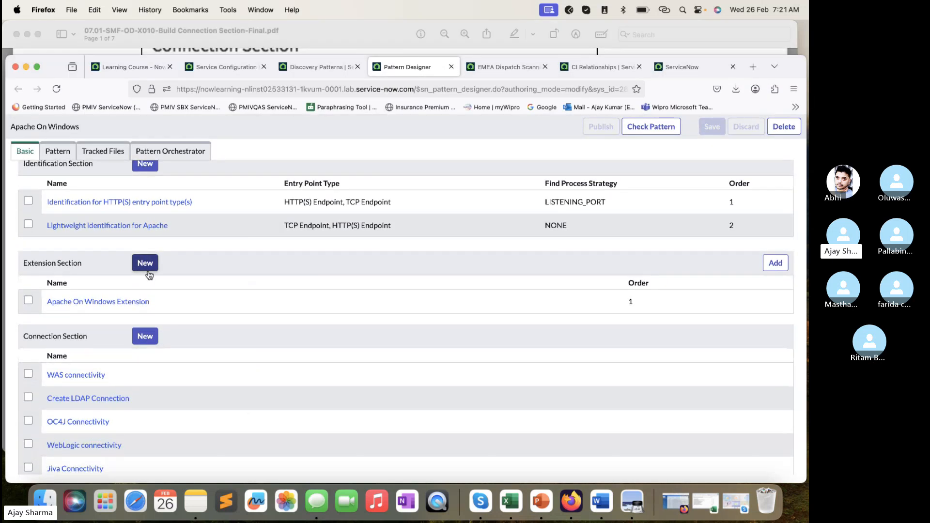
scroll(148, 275, "down", 2)
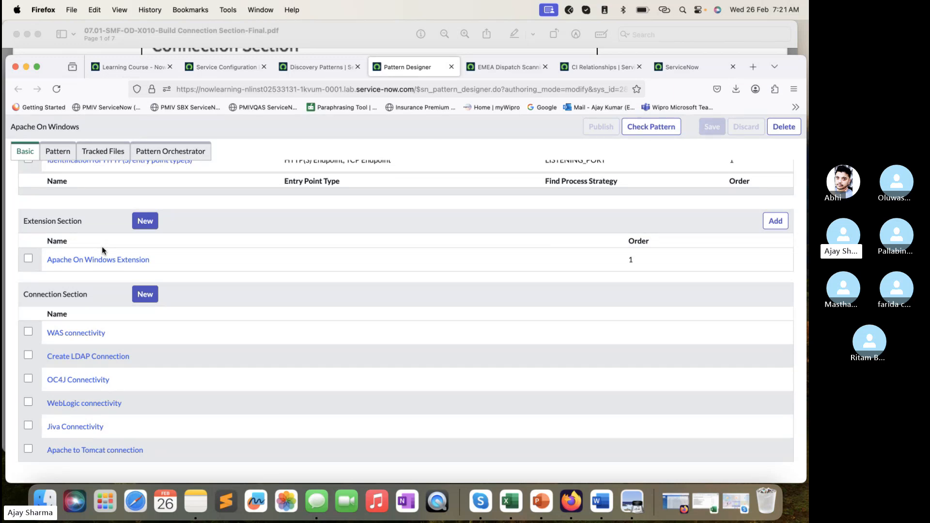
- Search the Discovery Patterns list for names matching "*windows" and open the Windows OS - Servers pattern
left_click(343, 71)
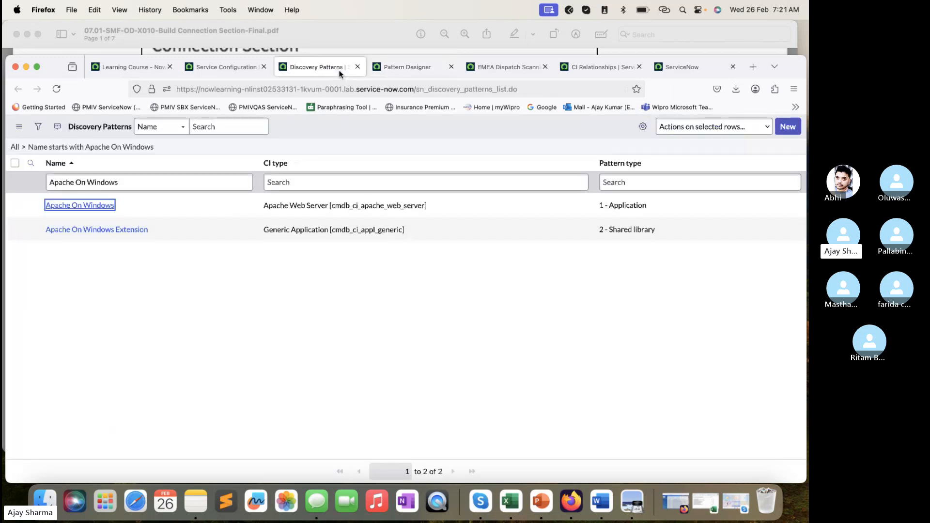
triple_click(186, 184)
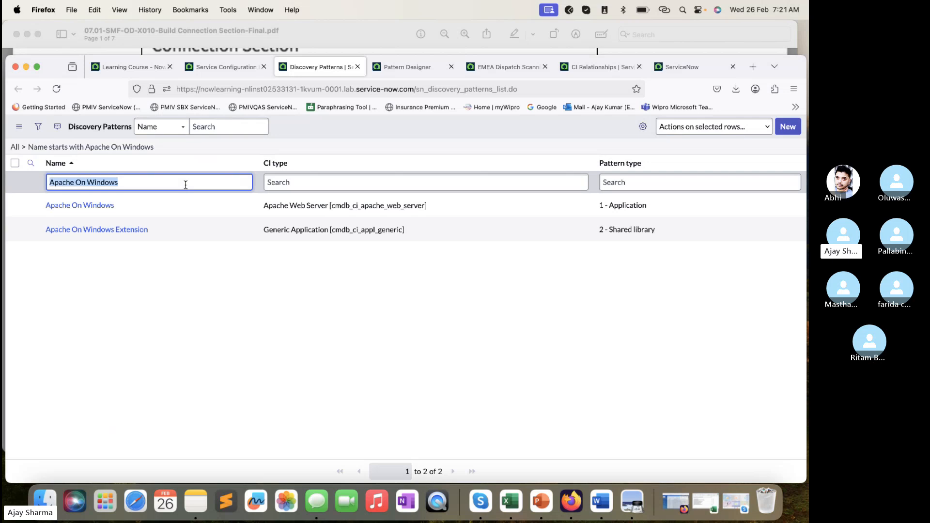
type("*wi")
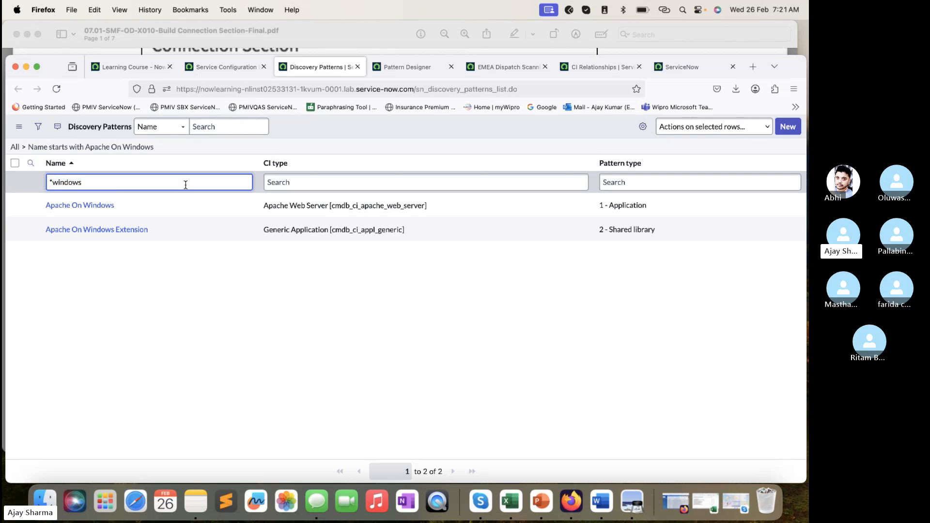
type("ndows")
key("Return")
scroll(340, 315, "down", 5)
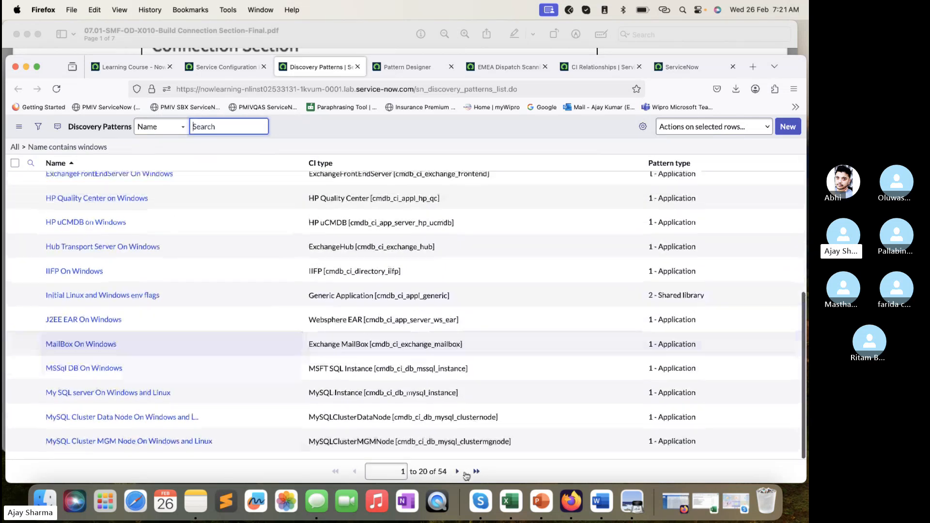
left_click(454, 471)
scroll(409, 292, "down", 5)
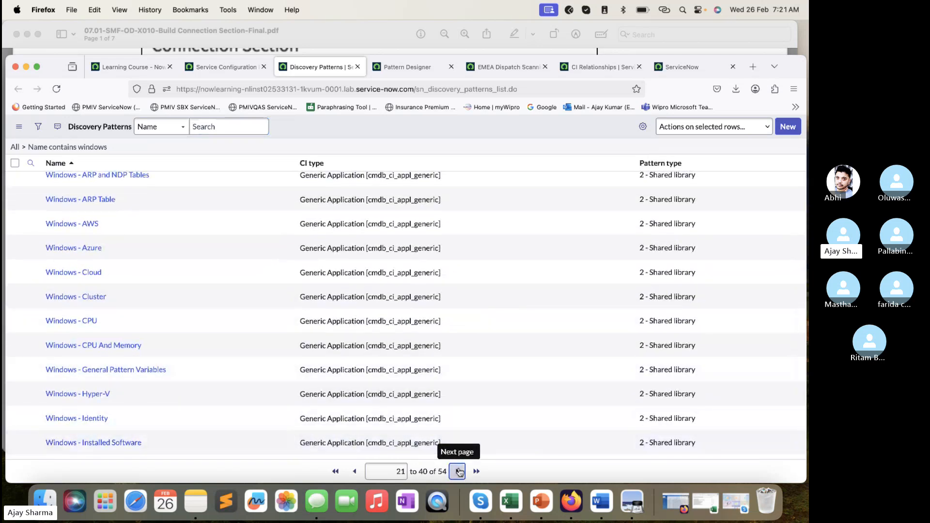
key("Return")
scroll(129, 291, "down", 3)
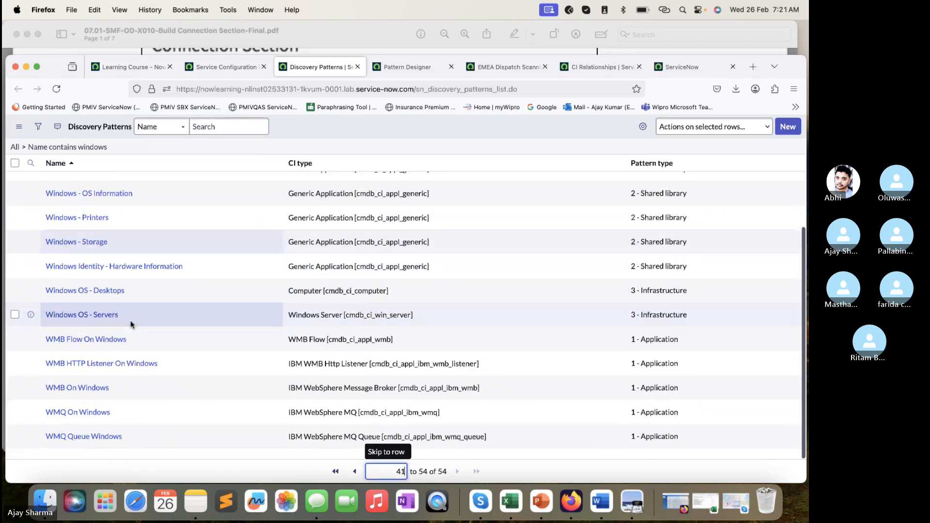
left_click(112, 321)
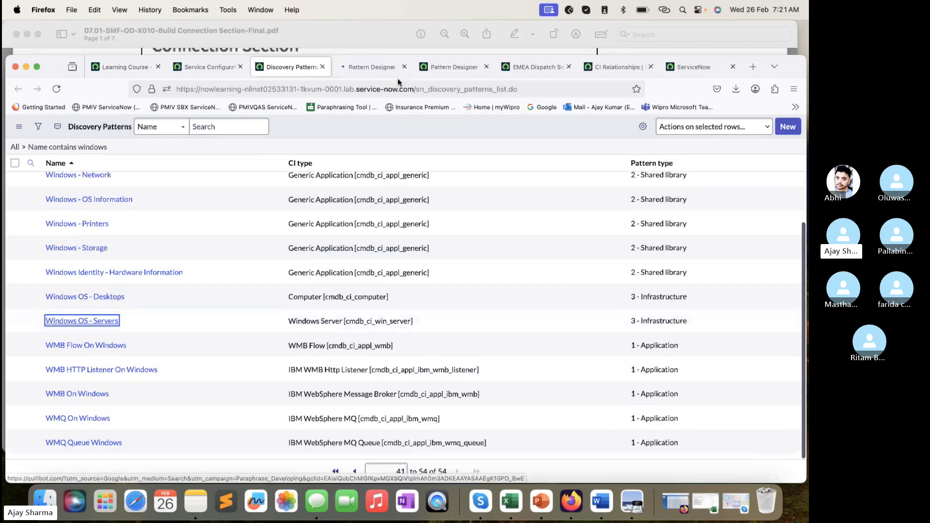
left_click(379, 68)
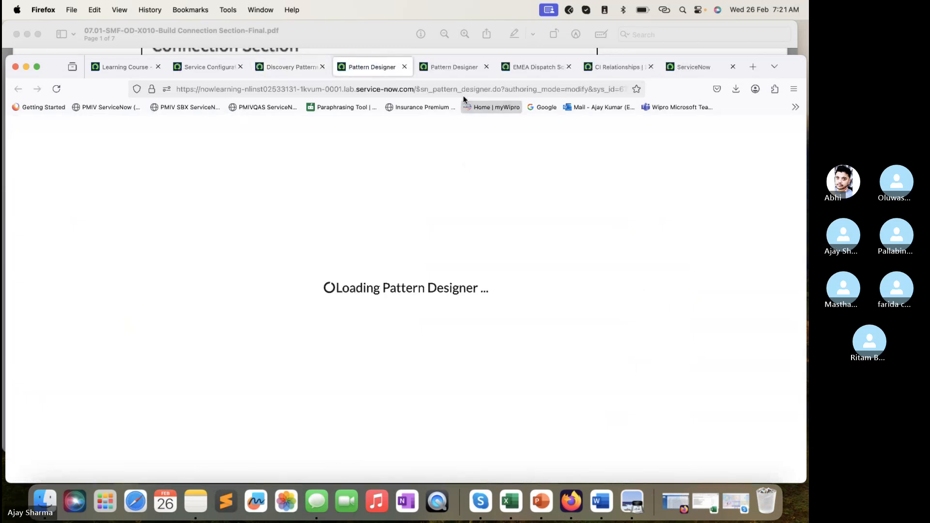
- Compare the sections of Apache On Windows with Windows OS - Servers, close the latter, and review Apache On Windows's basic settings
left_click(462, 72)
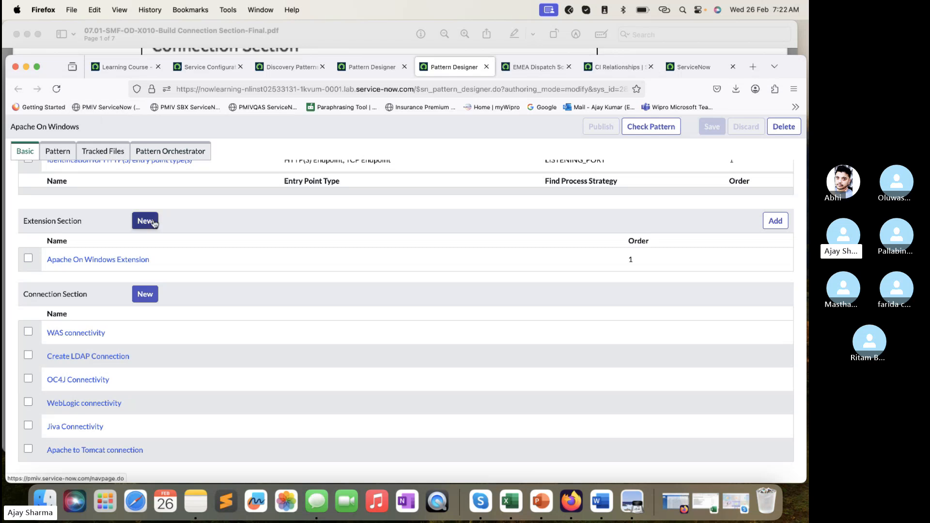
left_click(368, 66)
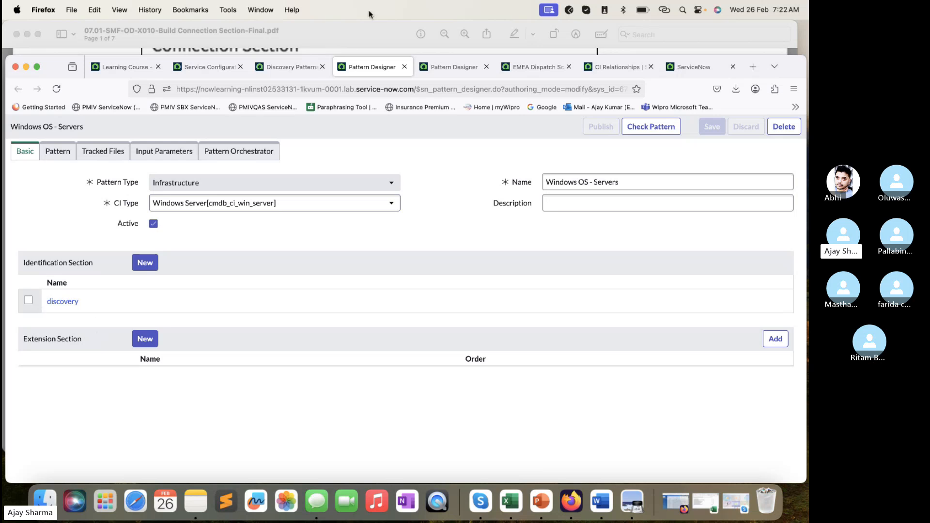
left_click(404, 66)
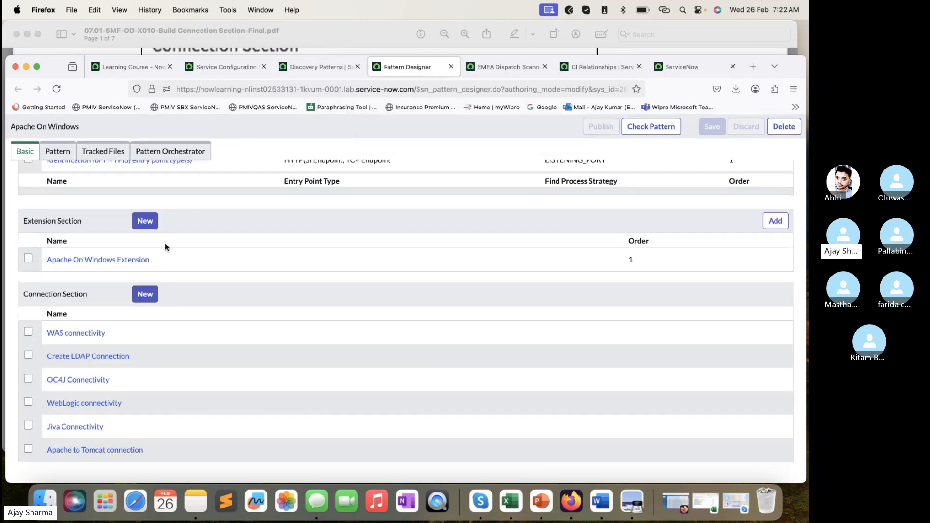
scroll(202, 267, "up", 5)
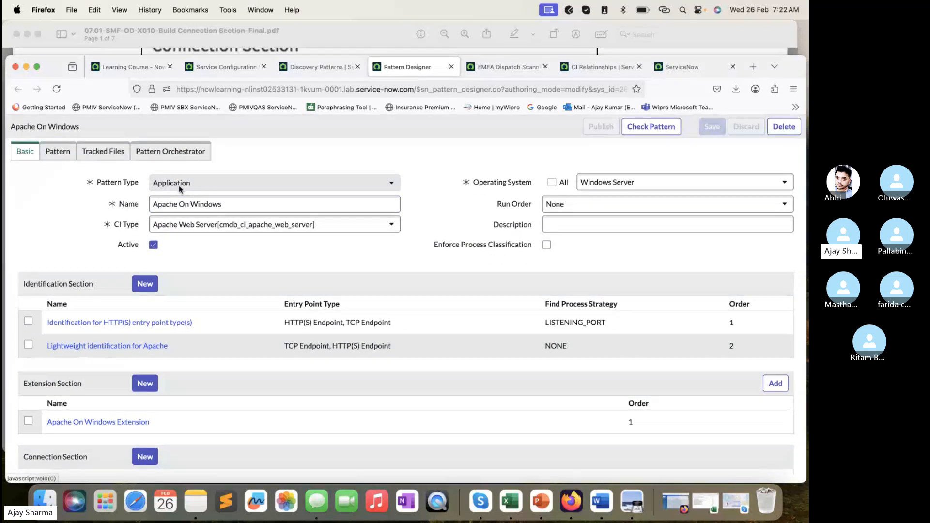
scroll(180, 189, "down", 5)
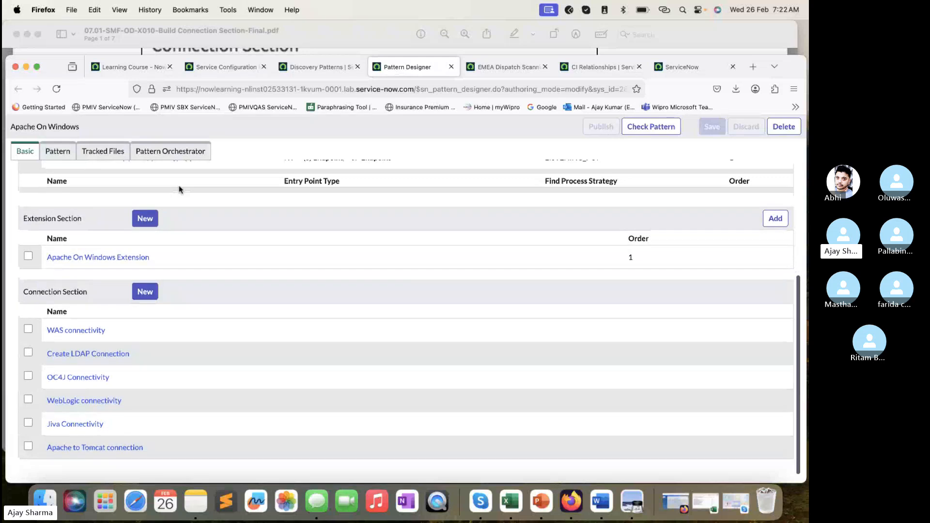
- Copy the section name from the lab PDF and add a connection section named "CD Apache to Tomcat Connection" to the Apache On Windows pattern
left_click(232, 22)
scroll(343, 176, "up", 5)
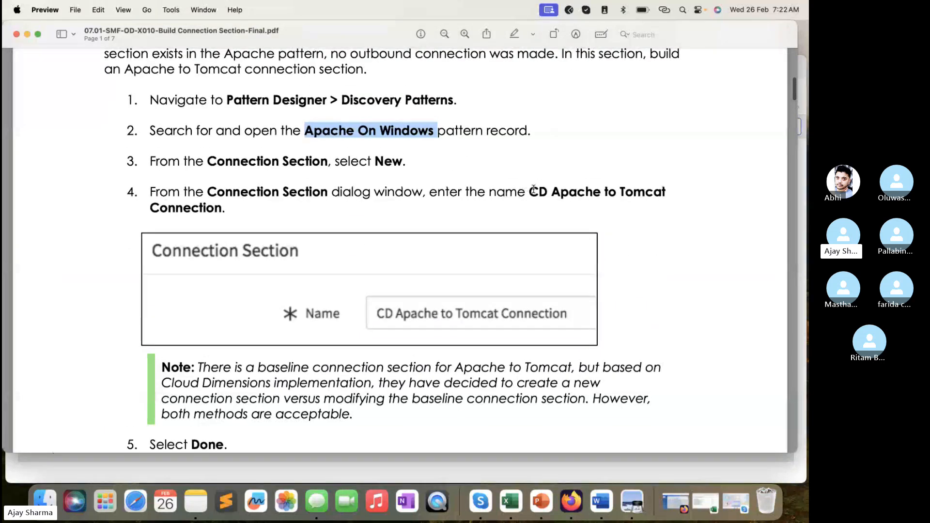
left_click_drag(527, 192, 224, 207)
key("super+c")
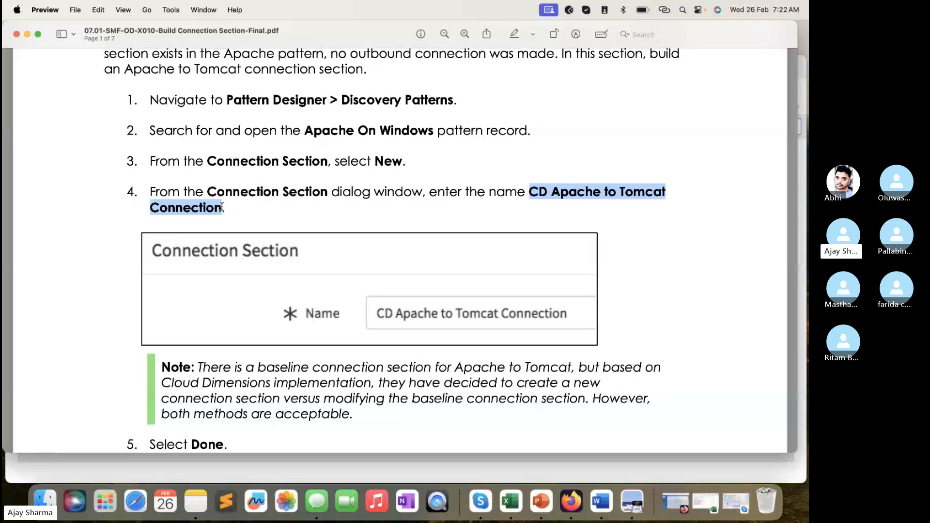
left_click(268, 473)
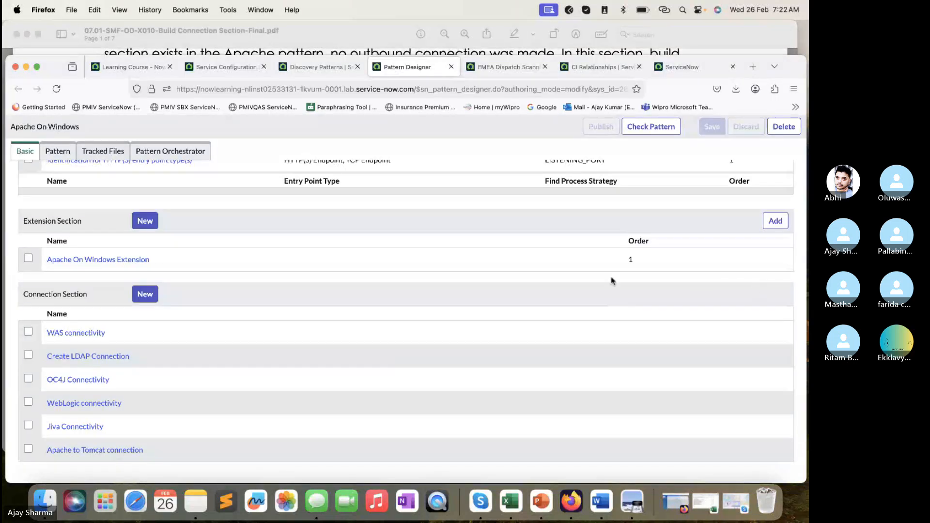
left_click(144, 294)
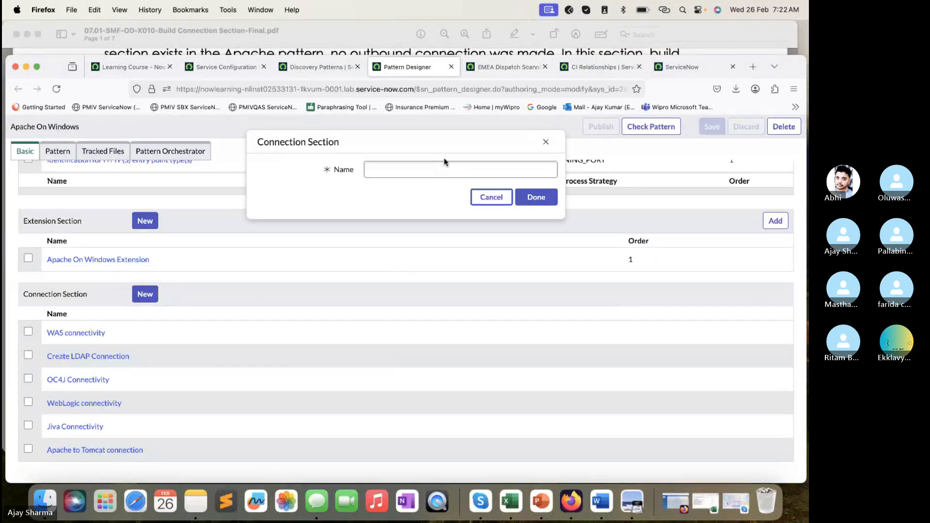
left_click(473, 171)
key("super+v")
left_click(535, 197)
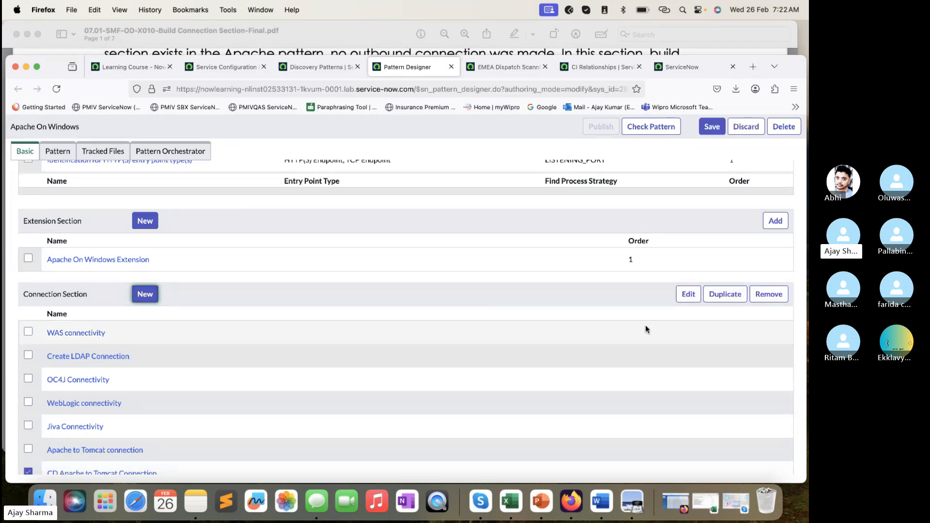
scroll(432, 332, "down", 1)
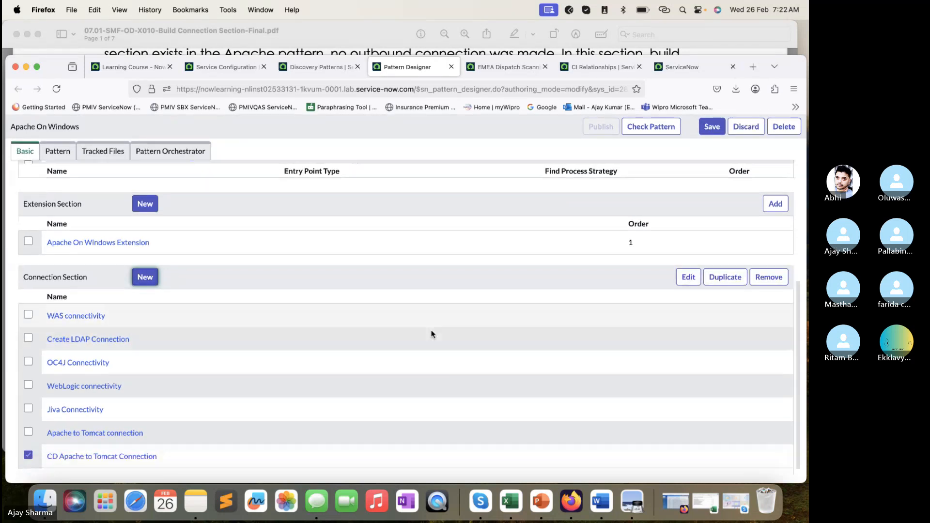
- Check step 6 in the lab PDF and save the Apache On Windows pattern in Firefox
left_click(281, 31)
scroll(350, 194, "down", 10)
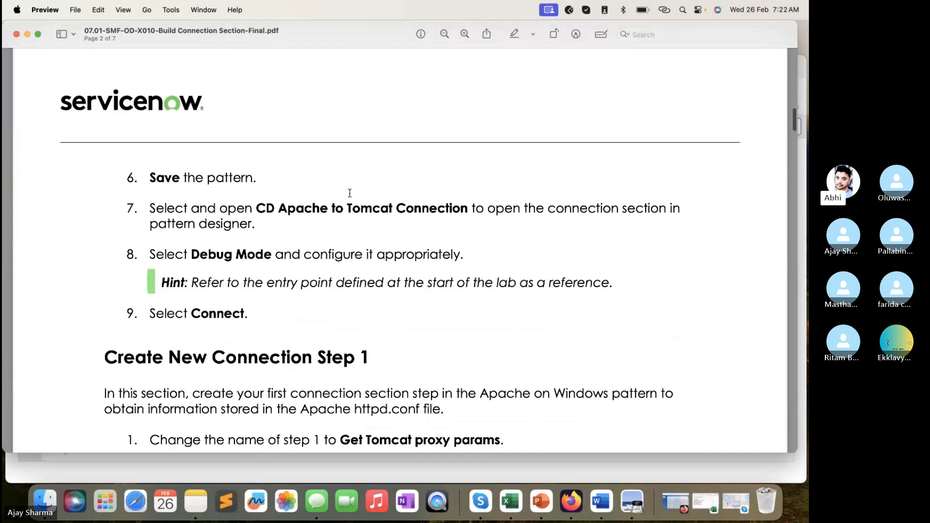
left_click(349, 467)
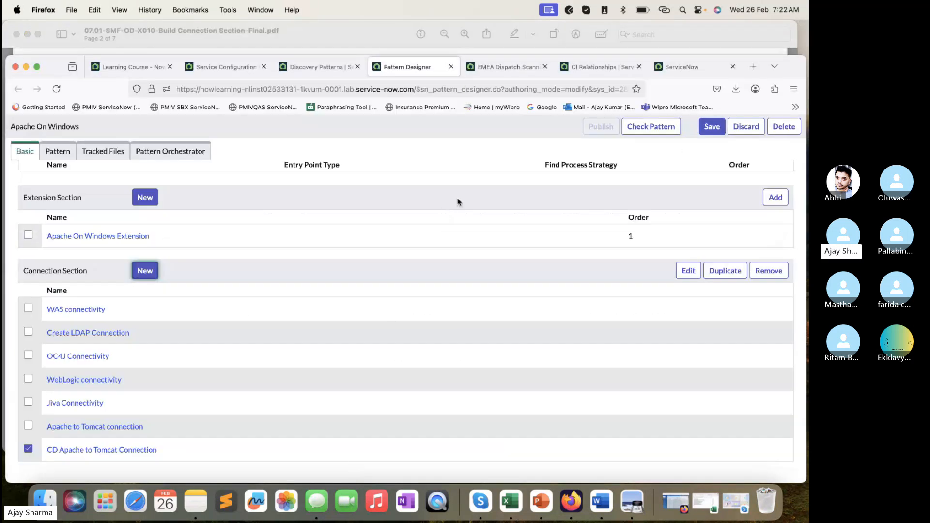
left_click(718, 126)
- Read steps 7 to 9 in the lab PDF and open the CD Apache to Tomcat Connection section in Firefox
left_click(352, 44)
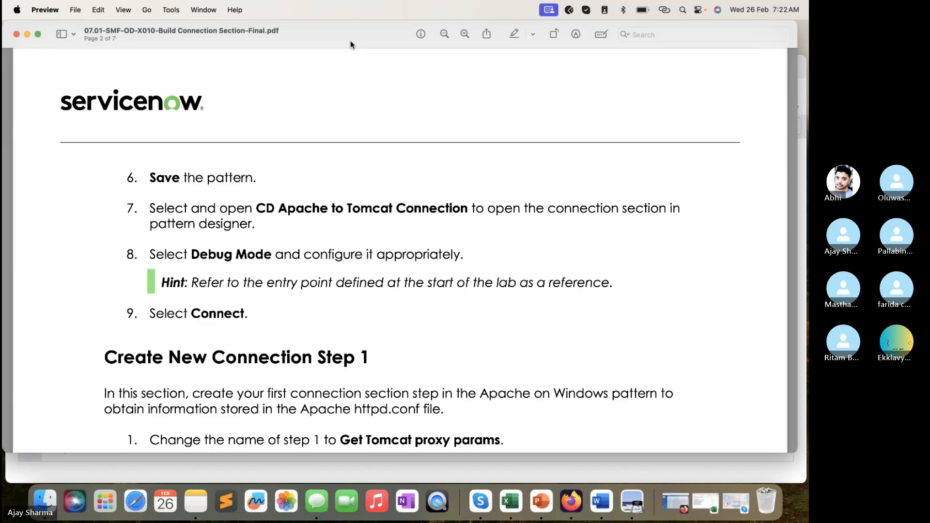
scroll(420, 192, "down", 3)
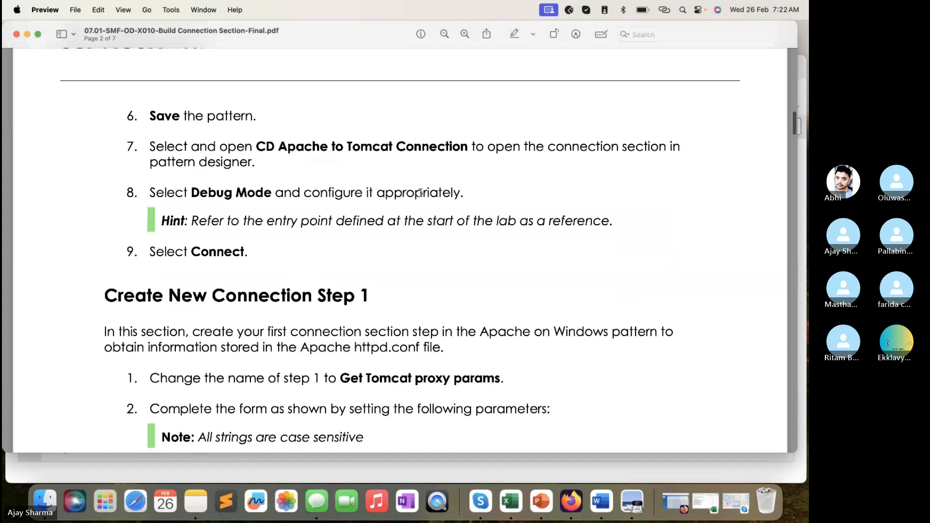
left_click(408, 471)
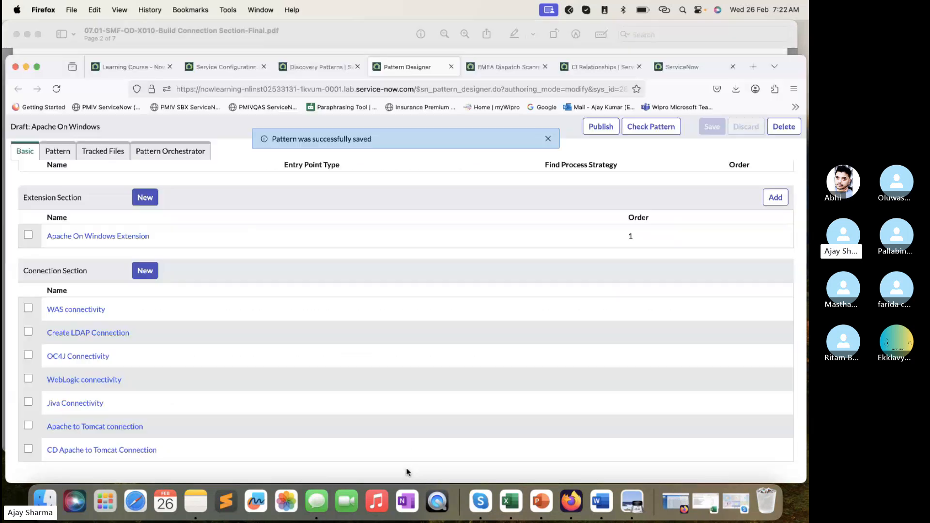
left_click(104, 452)
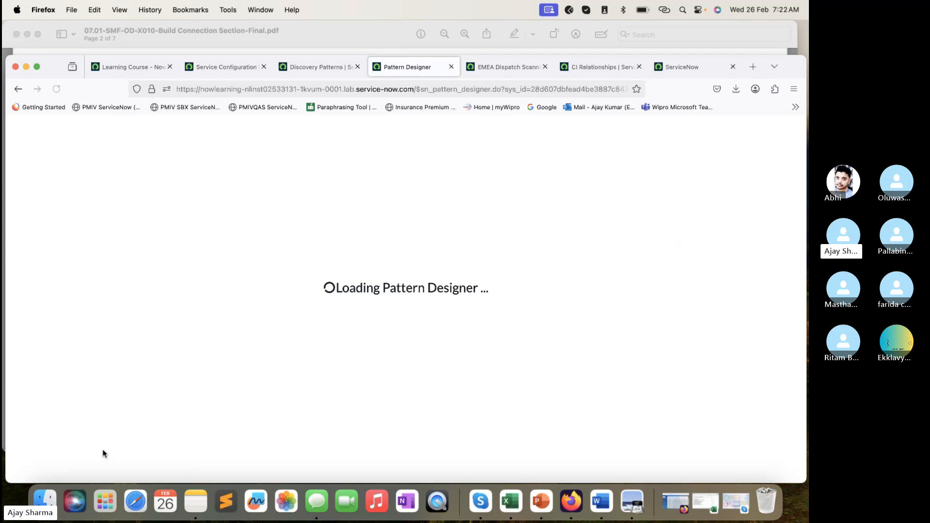
- Read the debug mode instructions in step 8 of the lab PDF and return to the CD Apache to Tomcat Connection section in Firefox
left_click(320, 68)
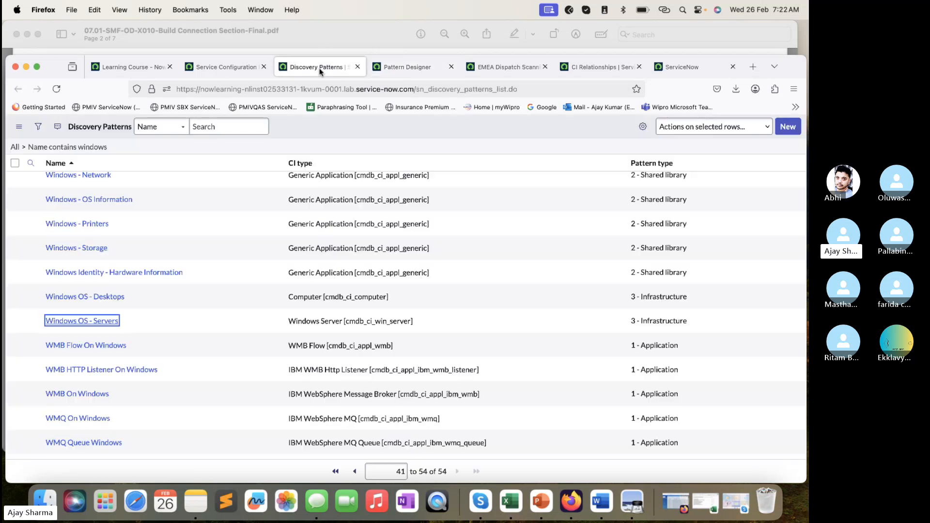
left_click(397, 70)
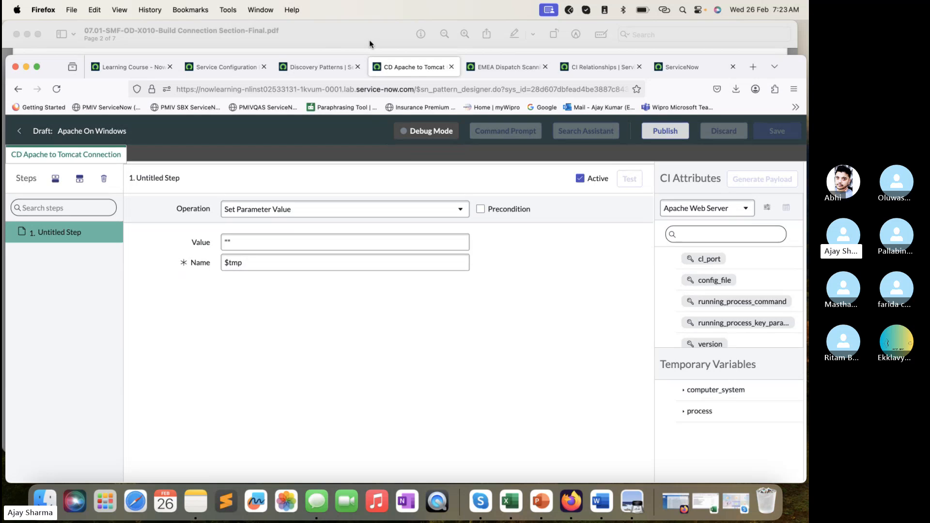
left_click(369, 39)
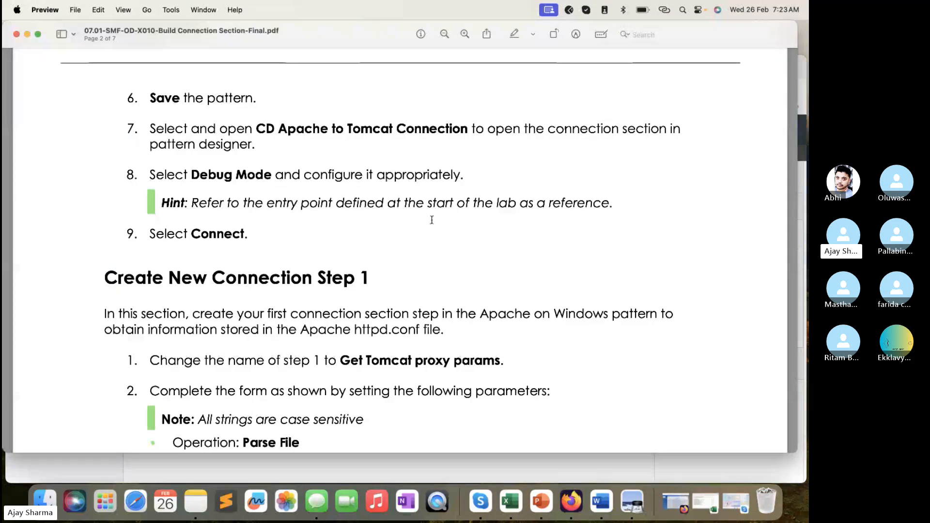
left_click(446, 463)
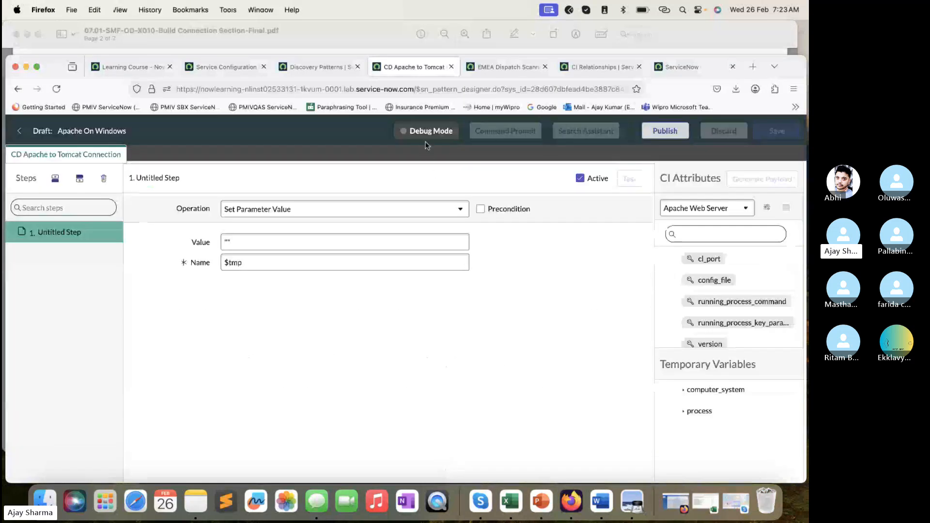
left_click(379, 29)
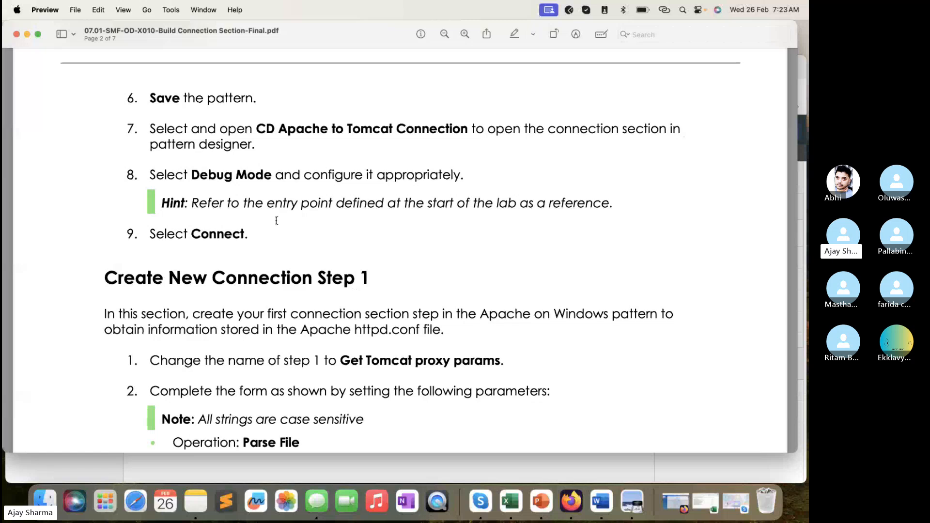
left_click(490, 470)
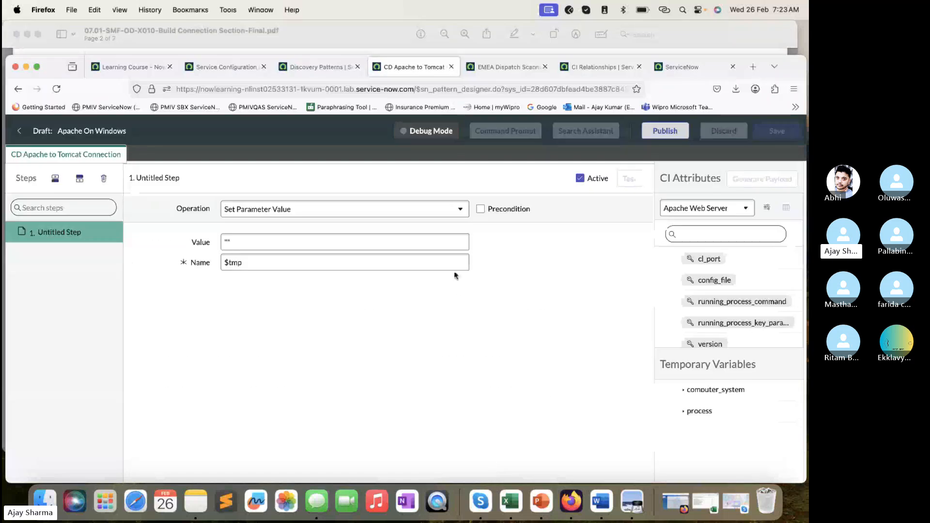
- Start debug mode for the connection section with windows_mid as the MID server and HTTP(S) Endpoint as the entry point type
left_click(440, 133)
left_click(465, 170)
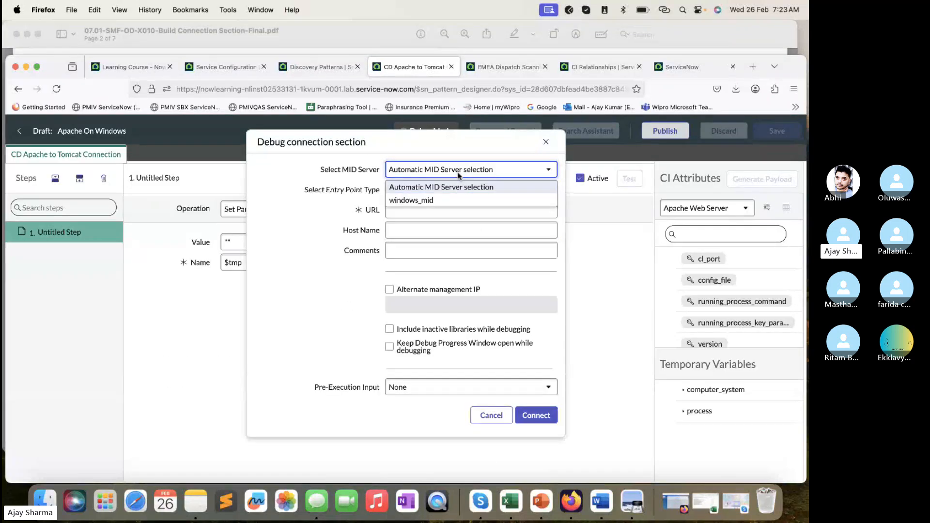
left_click(452, 198)
left_click(457, 187)
left_click(448, 191)
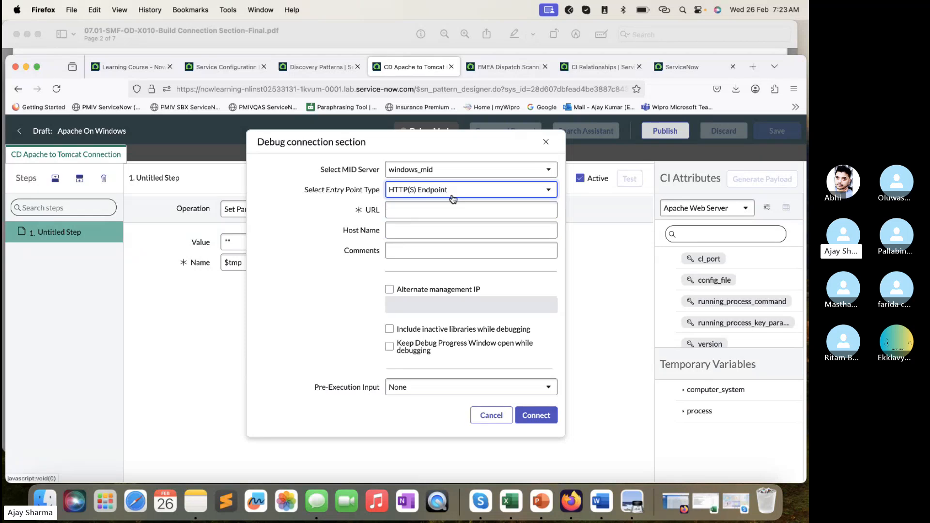
- Copy the entry point's URL from the EMEA Dispatch Scanning Service map for the debug URL
left_click(407, 208)
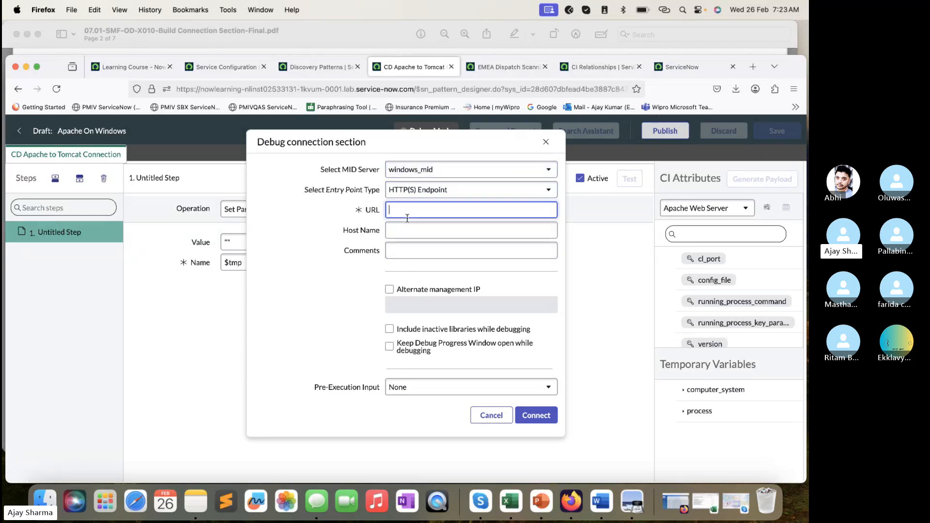
type("CD Apache to Tomcat Connection")
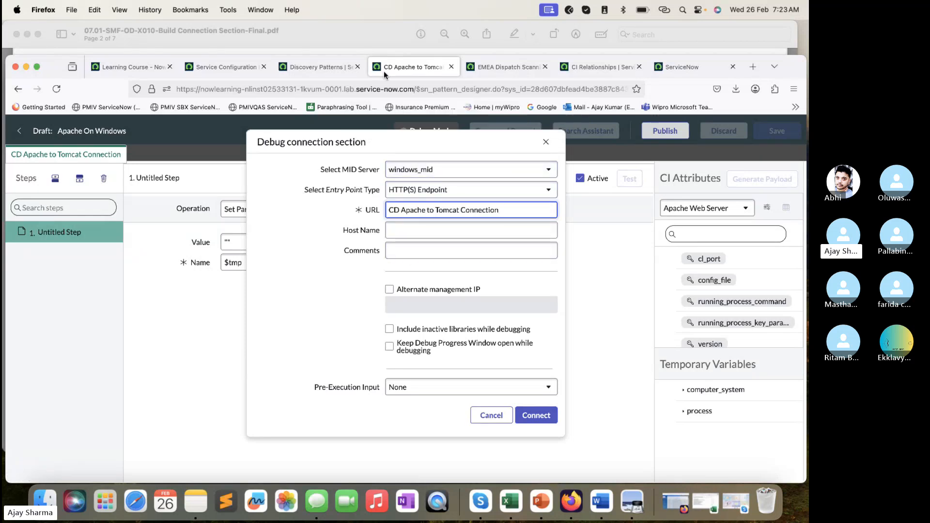
left_click(504, 67)
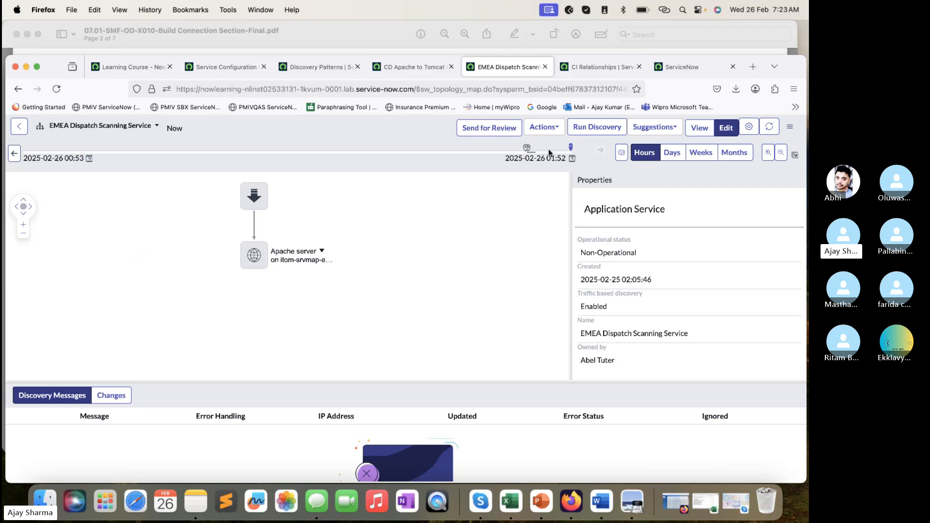
left_click(254, 196)
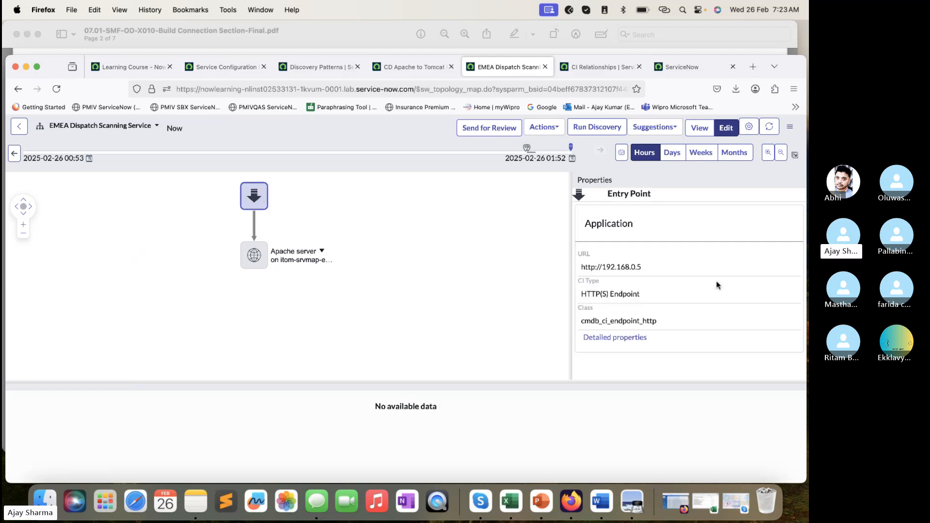
left_click_drag(642, 267, 572, 268)
key("super+c")
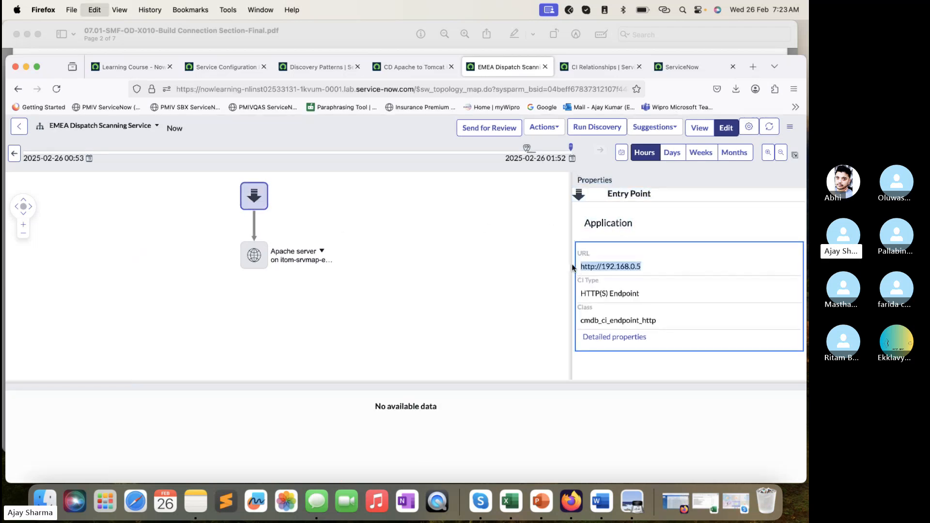
left_click(442, 72)
left_click(494, 211)
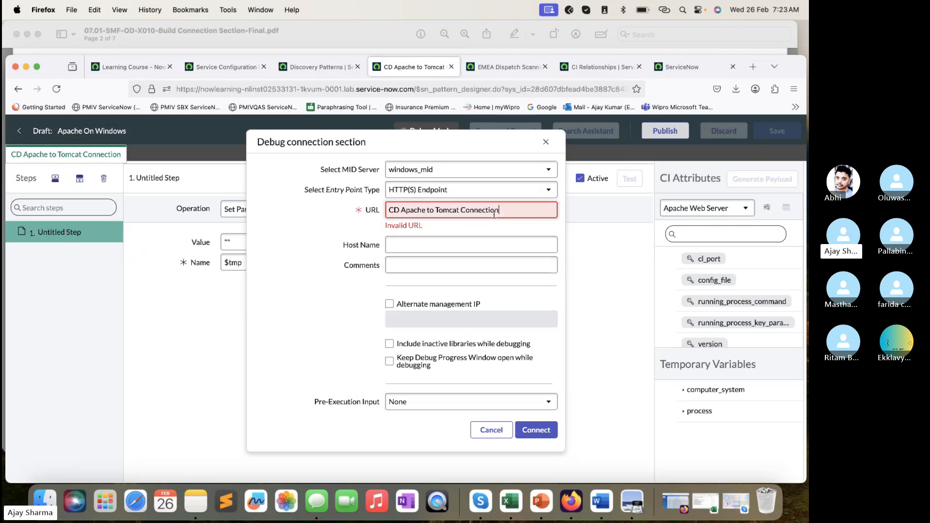
key("super+a")
key("super+v")
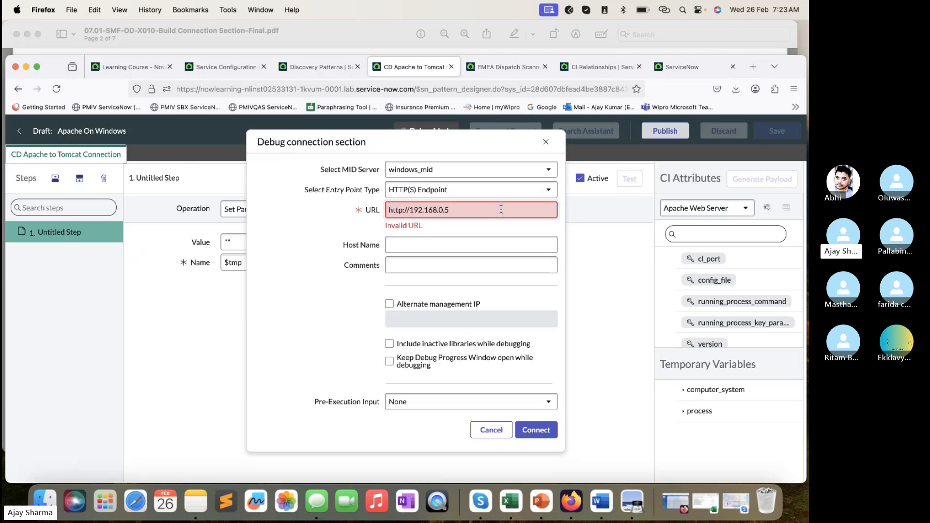
left_click(299, 251)
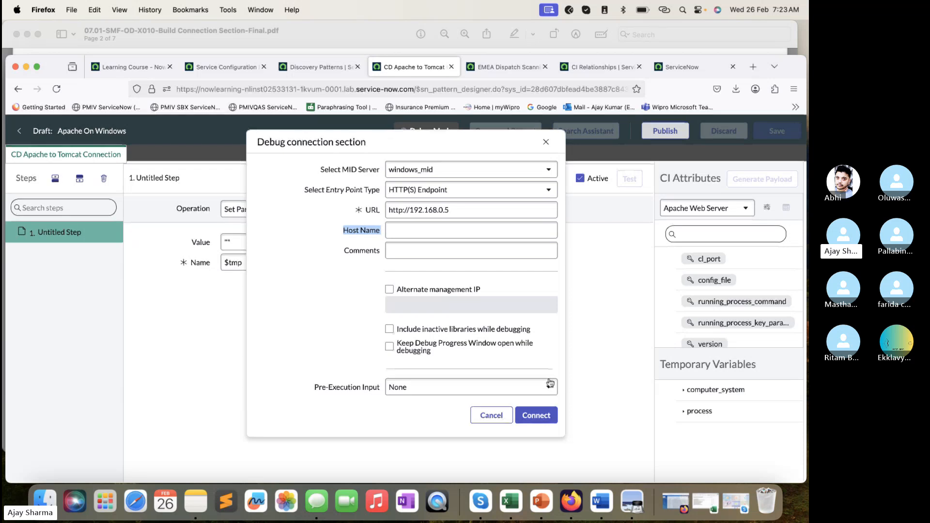
left_click(533, 415)
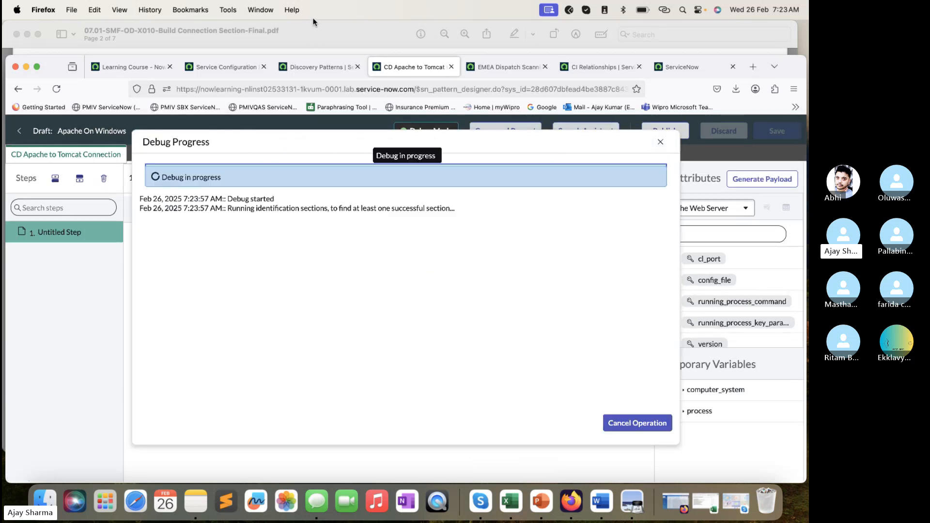
- Read the Create New Connection Step 1 instructions in the lab PDF, copy the step name "Get Tomcat proxy params", and return to Firefox
left_click(315, 30)
scroll(363, 256, "down", 3)
scroll(364, 255, "down", 2)
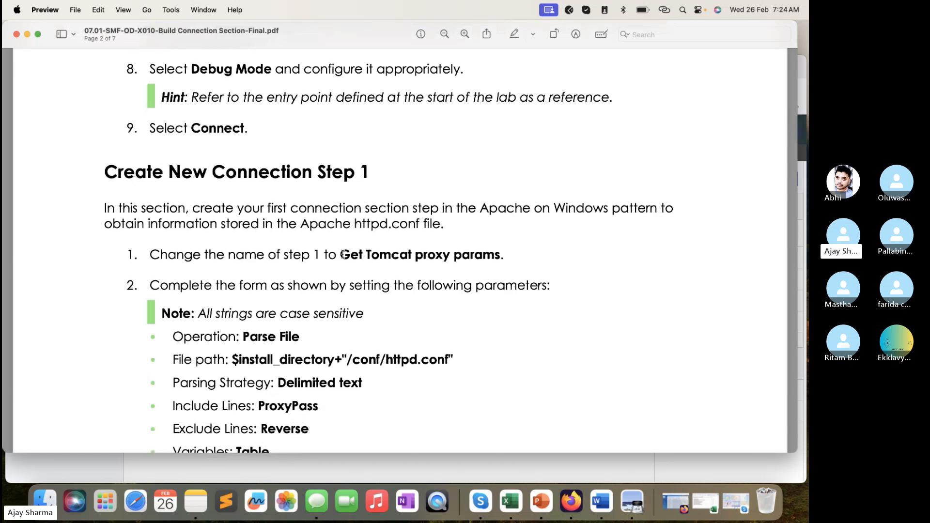
left_click_drag(343, 255, 501, 254)
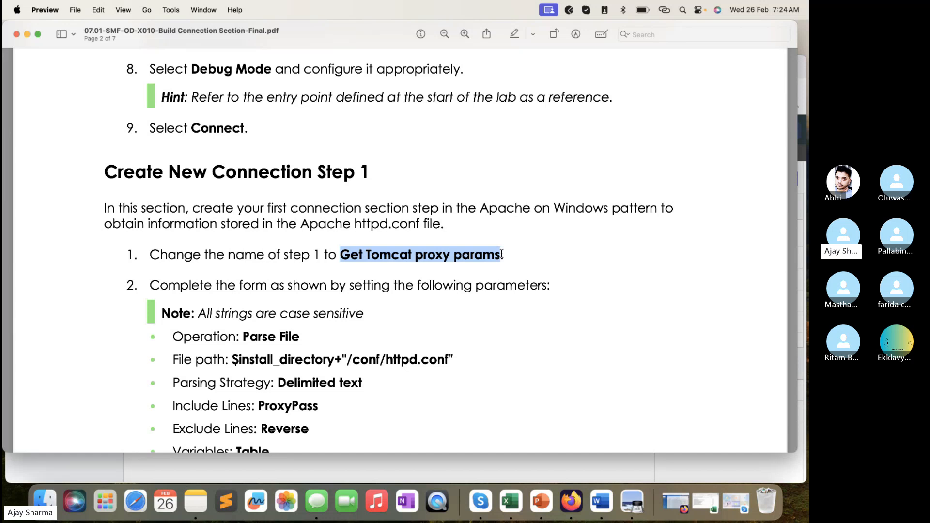
scroll(491, 317, "down", 3)
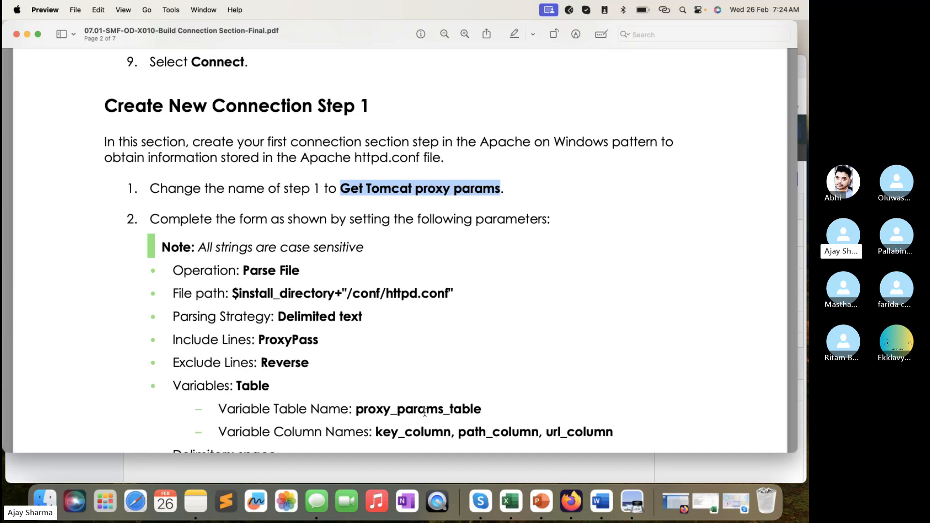
left_click(453, 469)
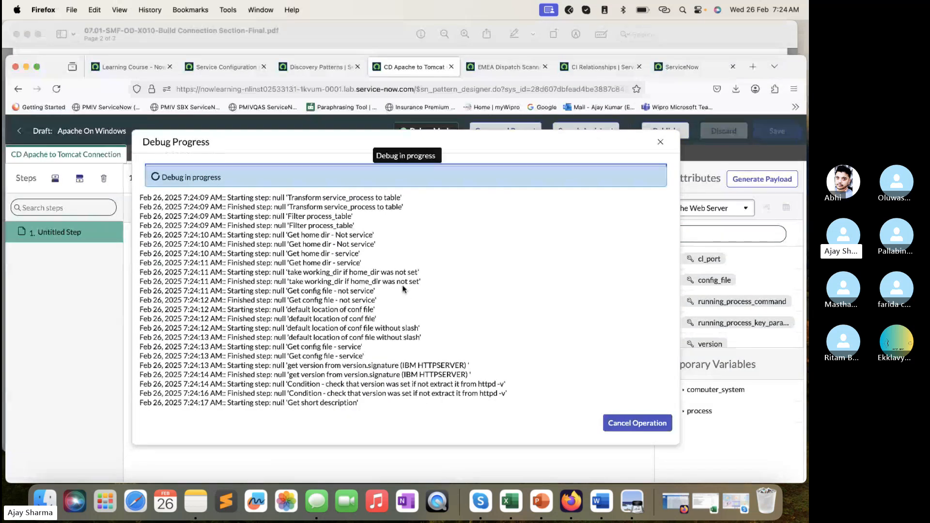
key("super+Tab")
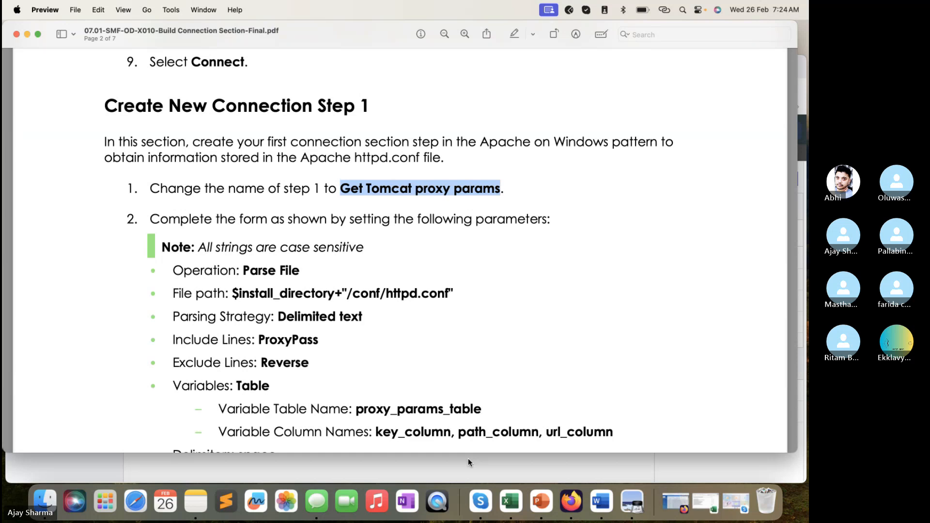
left_click(468, 458)
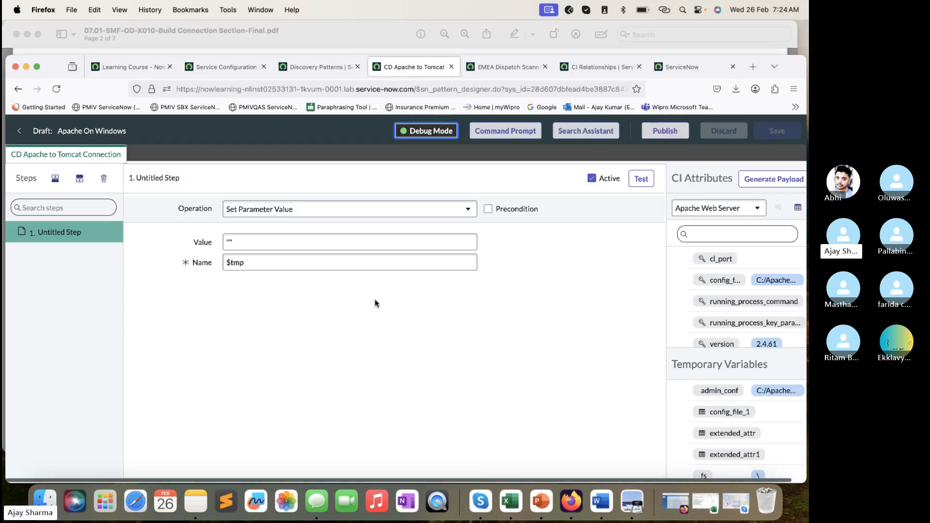
- Rename step 1 of the connection section as "Get Tomcat proxy params"
double_click(71, 231)
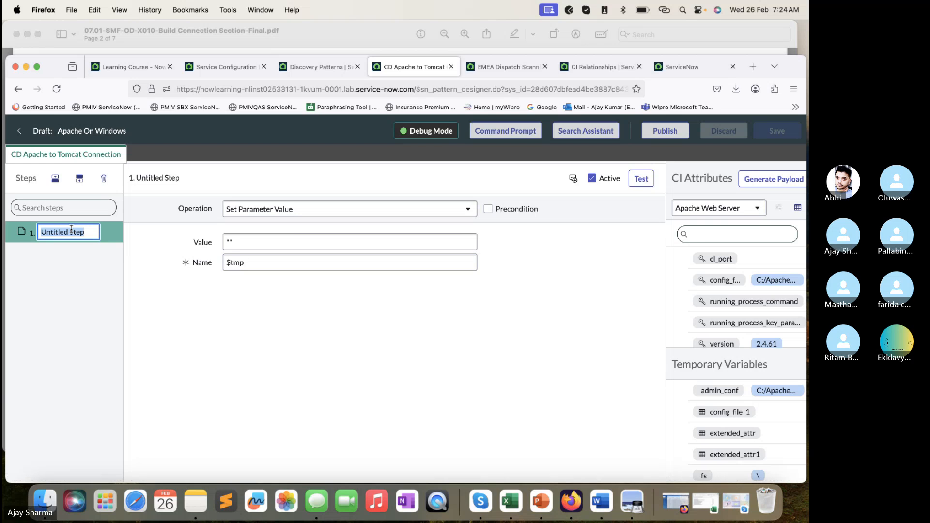
type("Get Tomcat proxy params")
left_click(222, 338)
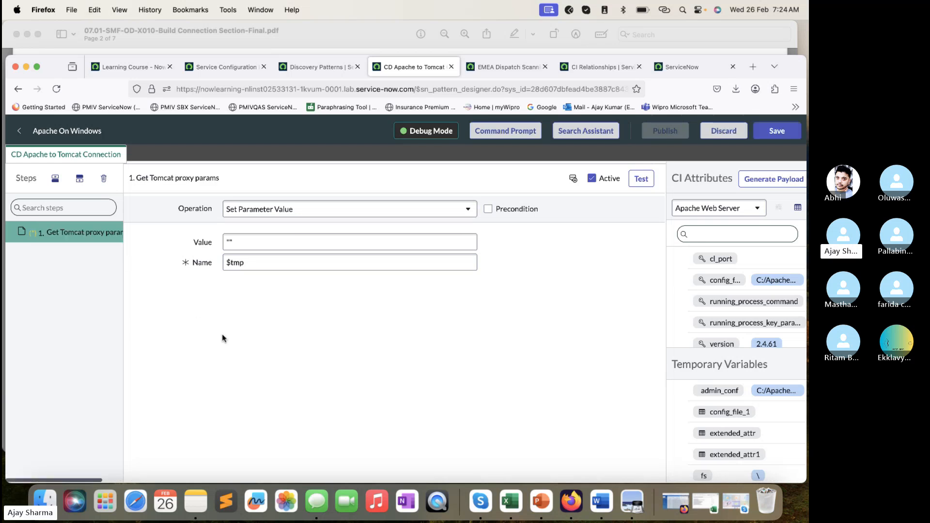
- Copy the file path $install_directory+"/conf/httpd.conf" from the lab PDF and return to Firefox
left_click(265, 29)
scroll(355, 181, "down", 1)
scroll(355, 181, "down", 1)
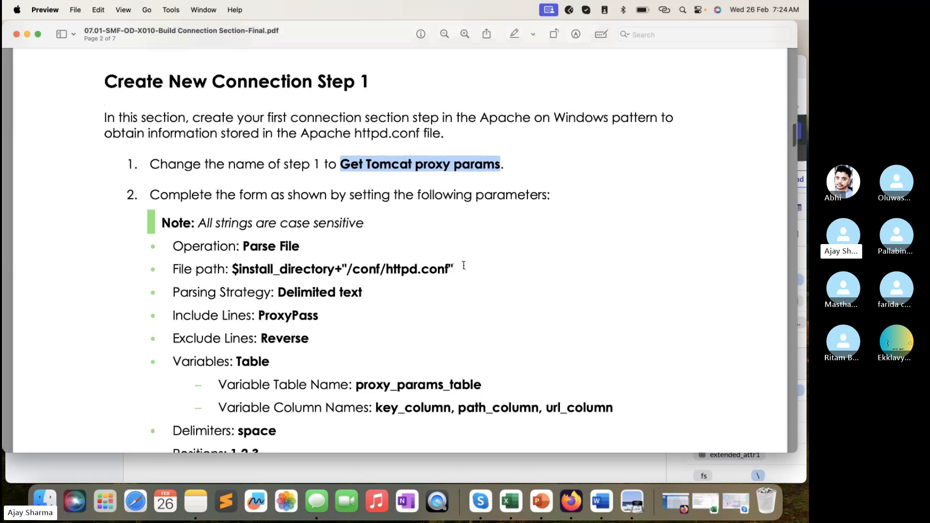
left_click_drag(456, 268, 234, 266)
key("super+c")
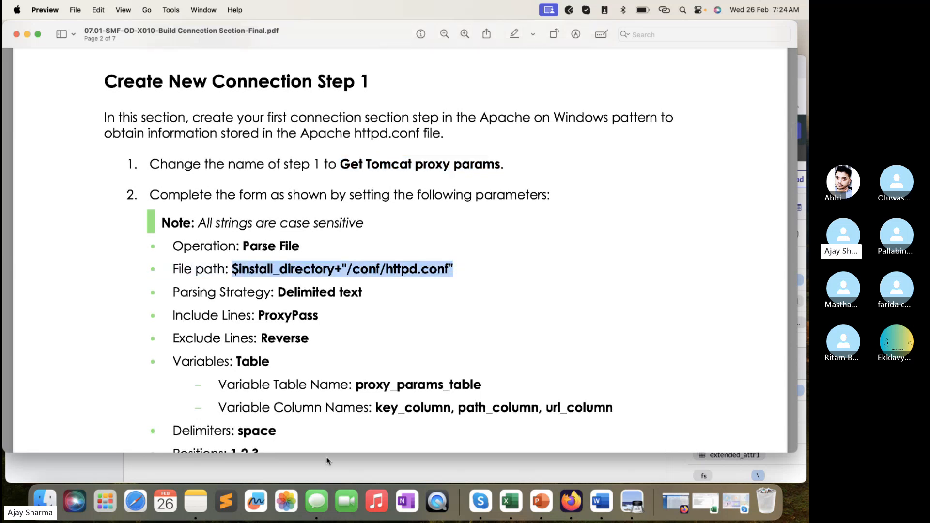
left_click(336, 472)
- Set the step's operation to Parse File and its file path to $install_directory+"/conf/httpd.conf"
left_click(362, 216)
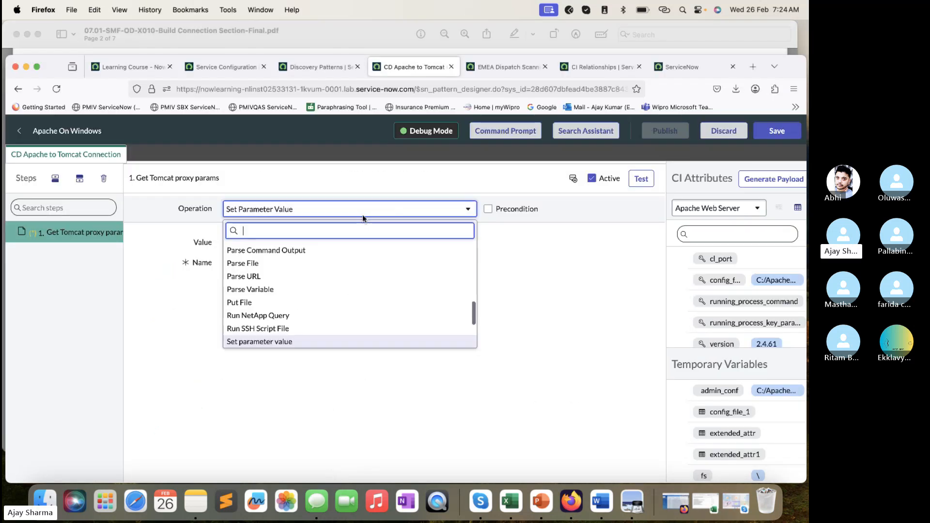
type("parse")
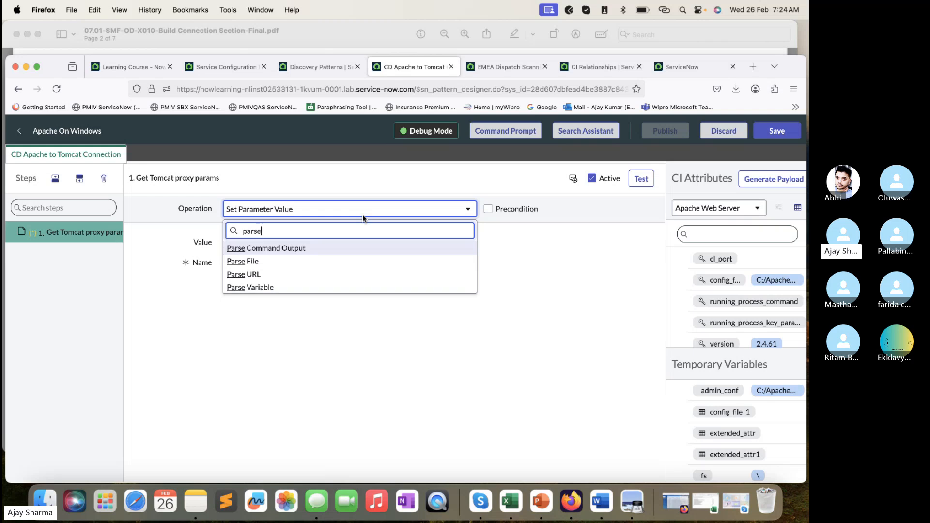
left_click(334, 261)
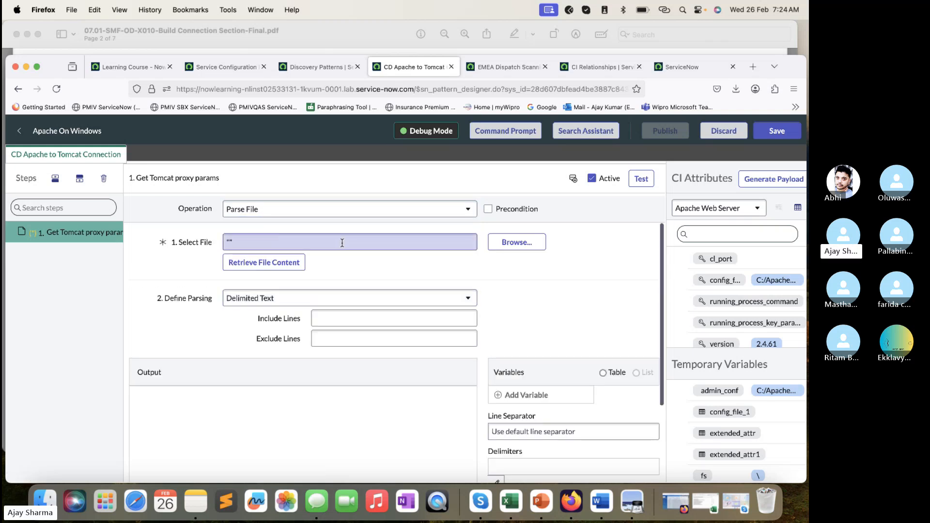
left_click(342, 242)
key("super+a")
key("super+v")
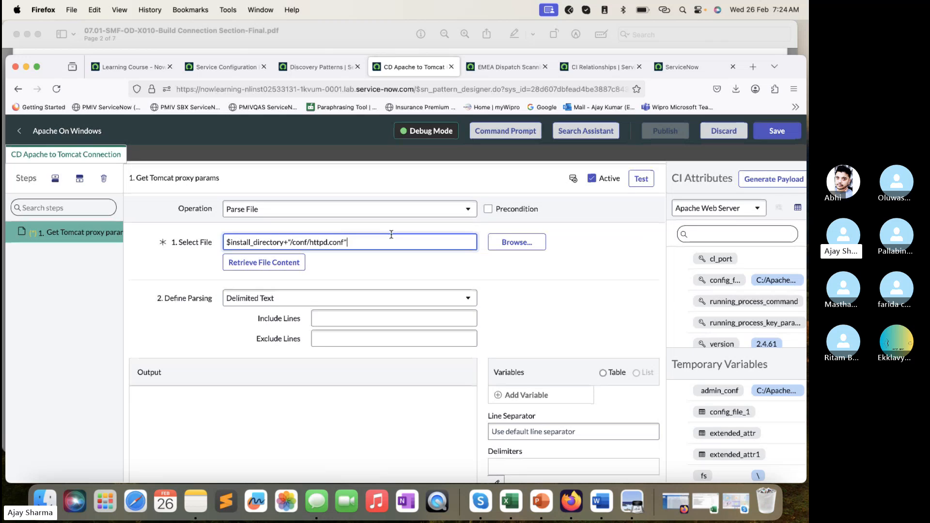
- Retrieve the content of the specified httpd.conf file and return to the step's parameter list in the lab PDF
left_click(306, 266)
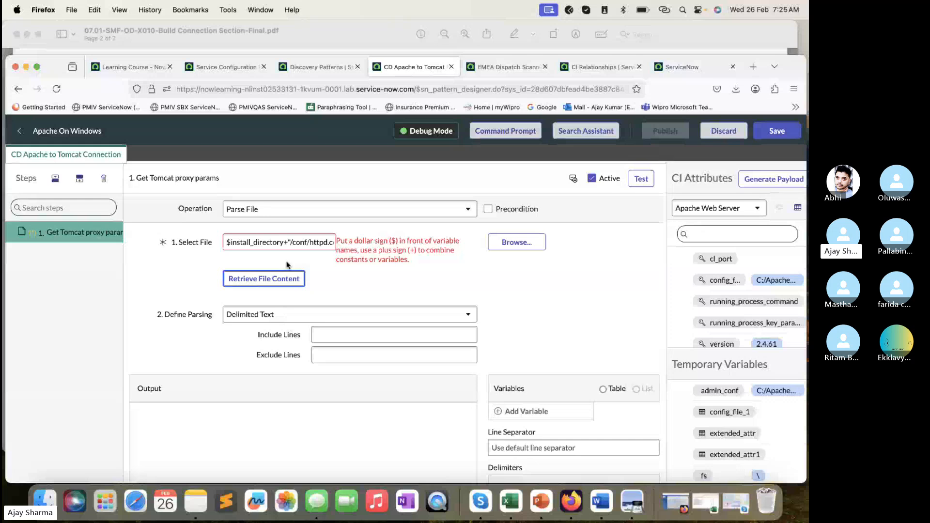
left_click(290, 250)
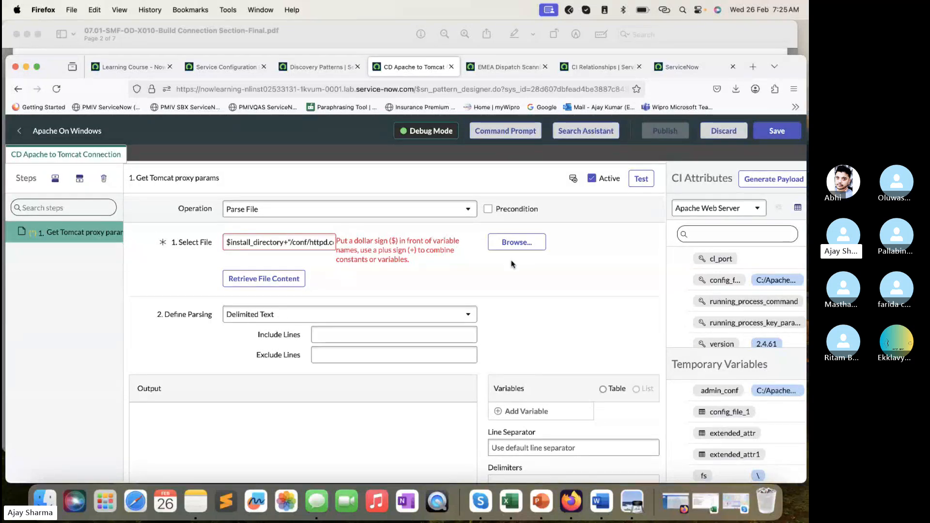
left_click(270, 279)
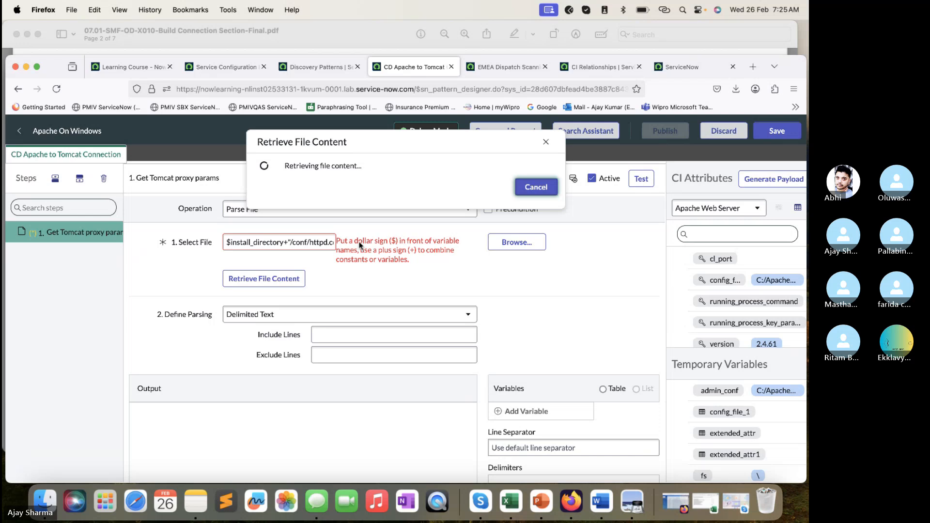
left_click(276, 30)
left_click(276, 30)
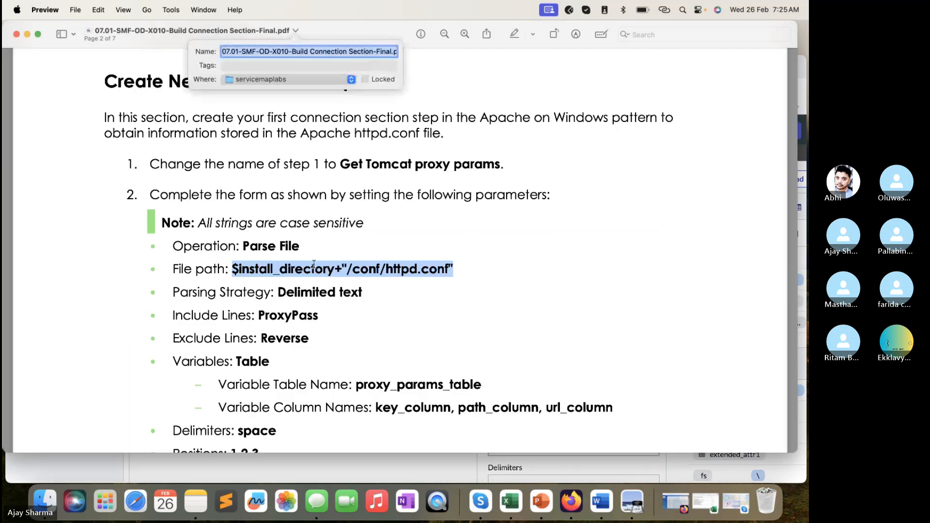
- Examine the completed Parse File form example and expected test result in the lab PDF, and check the file retrieval in Firefox
left_click(374, 456)
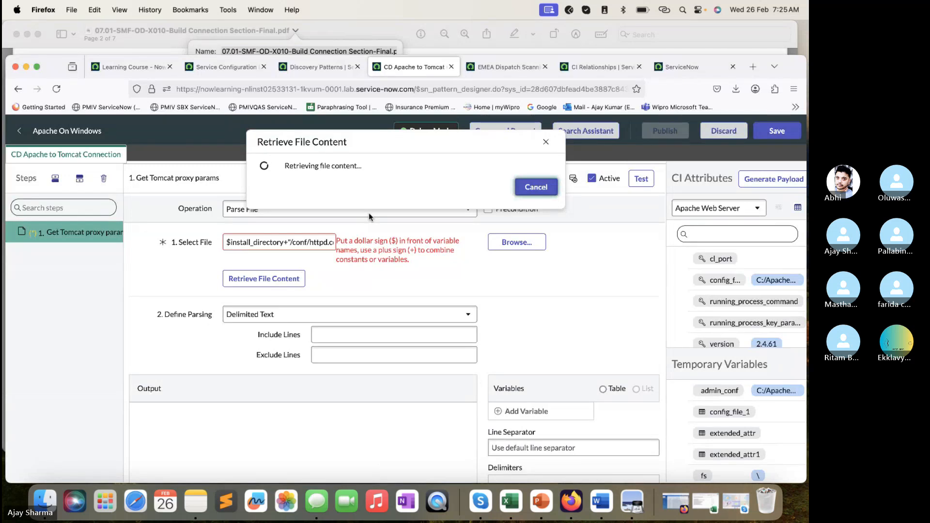
key("super+Tab")
scroll(396, 220, "down", 15)
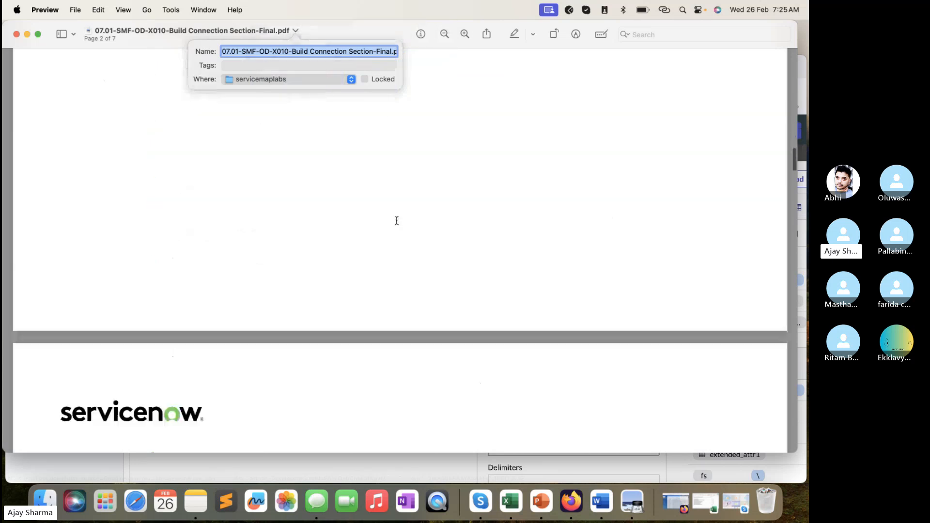
scroll(396, 221, "up", 20)
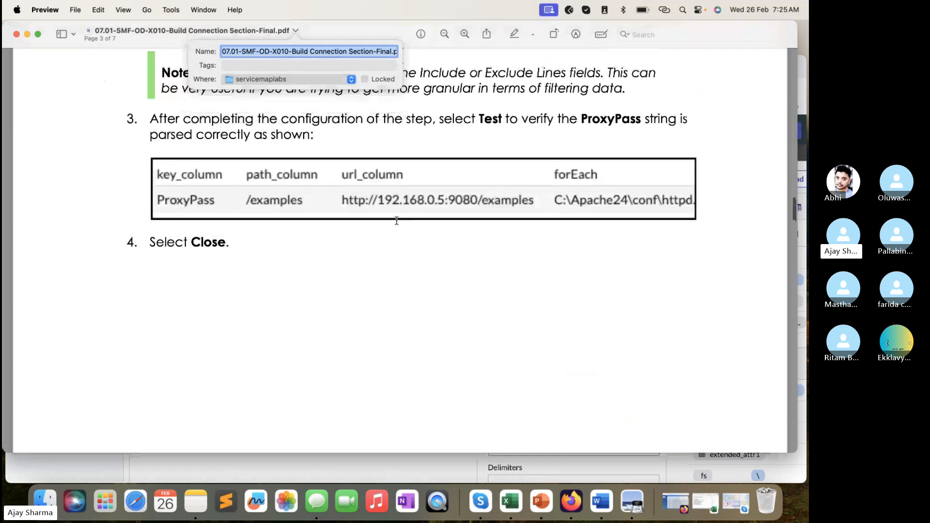
scroll(396, 221, "down", 1)
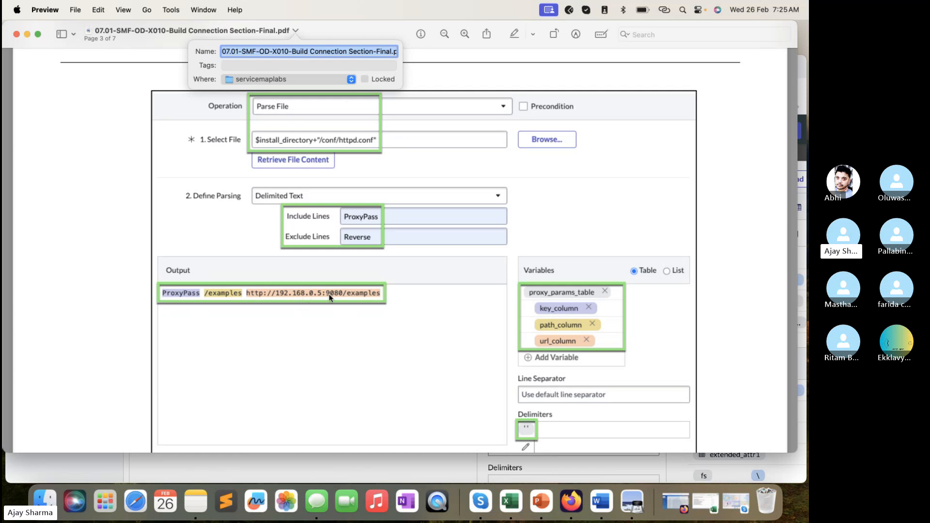
left_click(388, 469)
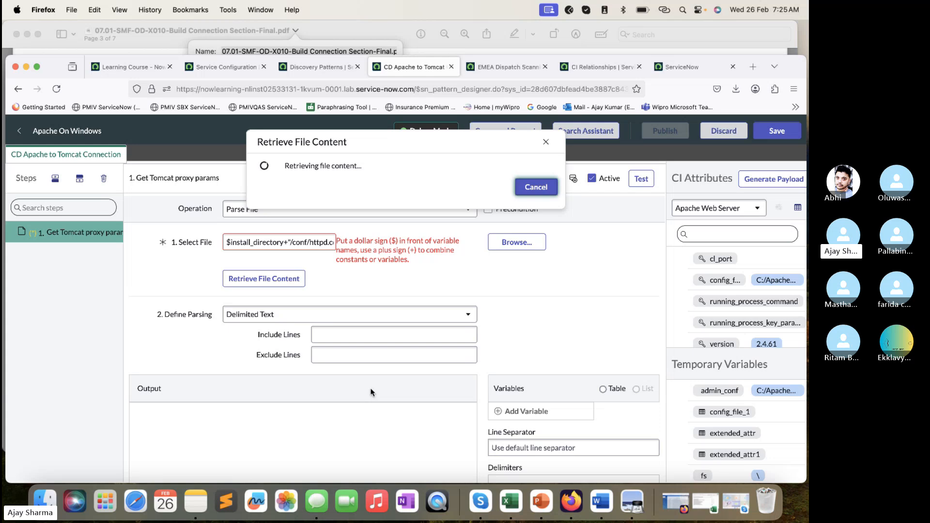
- Review the Connection Step 2 instructions and the step 1 parameter list in the lab PDF, and recheck the file retrieval in Firefox
left_click(347, 39)
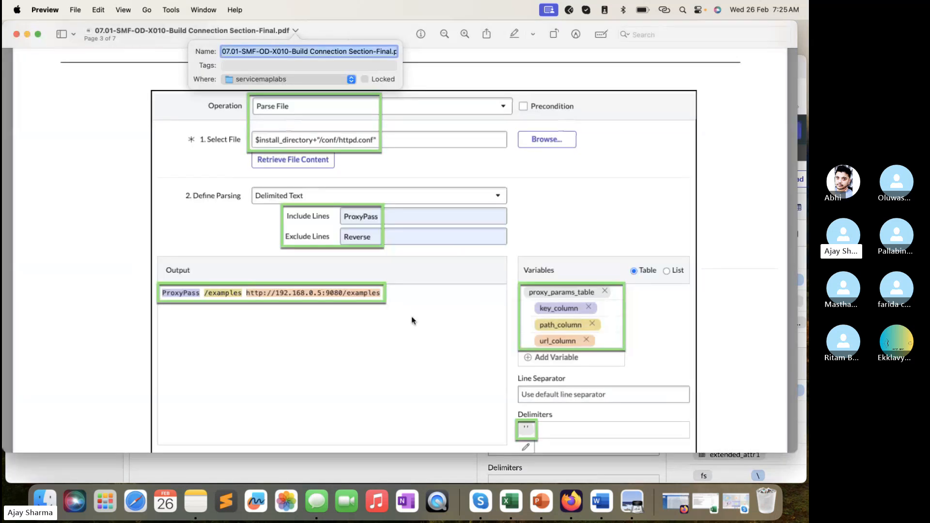
scroll(411, 319, "down", 5)
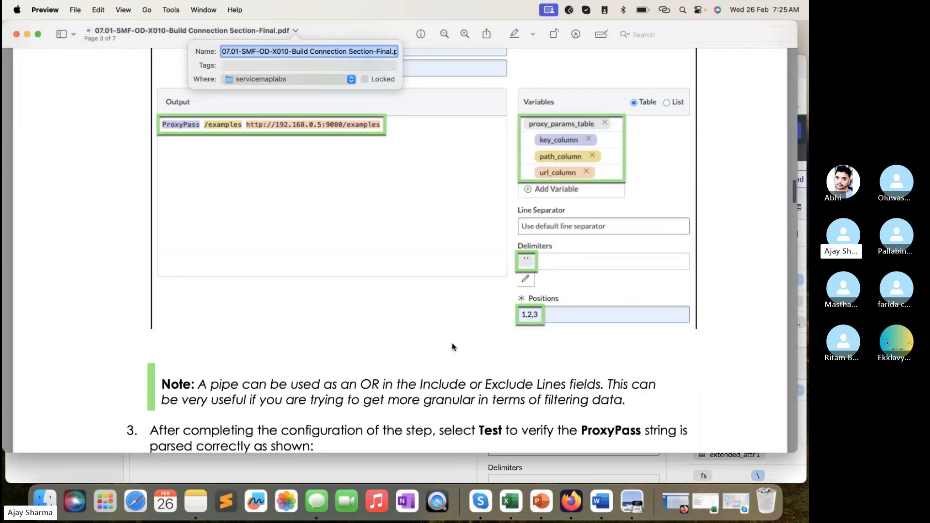
scroll(452, 342, "down", 8)
scroll(452, 347, "down", 20)
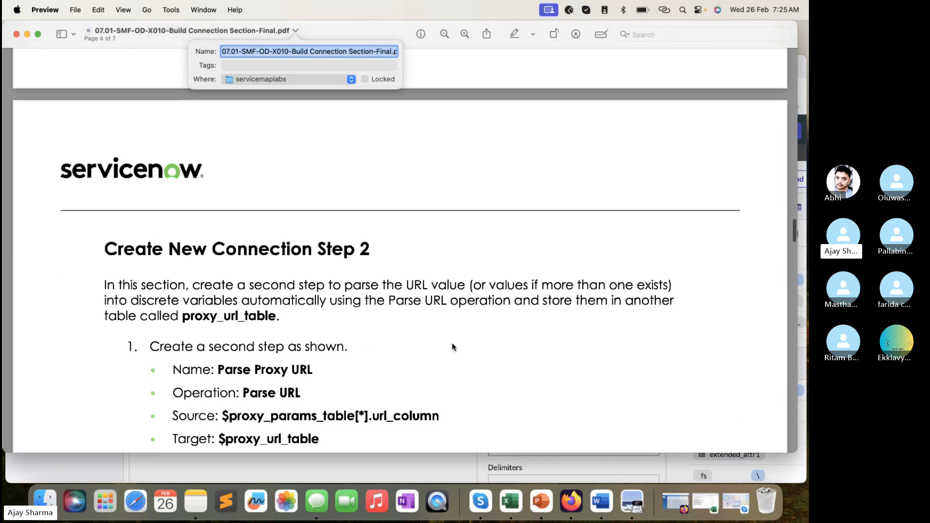
scroll(453, 347, "down", 20)
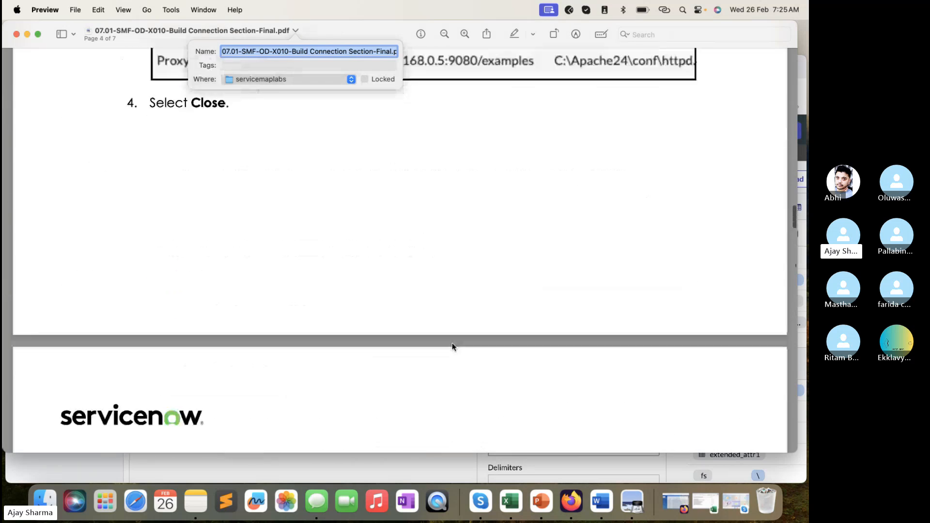
scroll(452, 347, "up", 20)
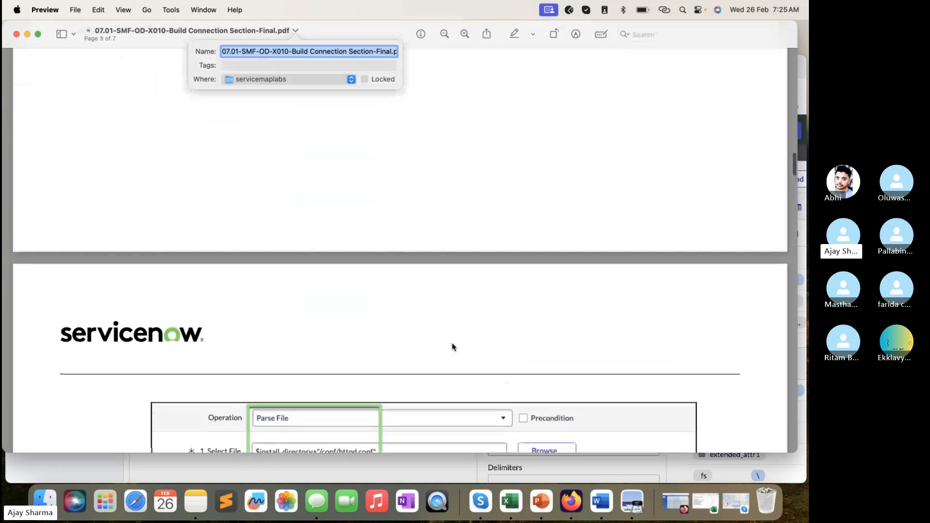
scroll(452, 347, "up", 3)
scroll(452, 347, "down", 3)
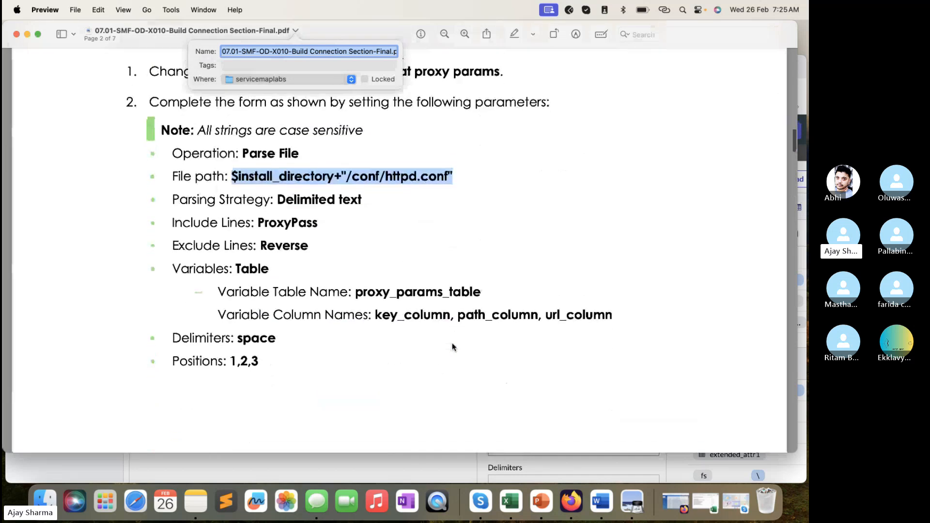
left_click(416, 467)
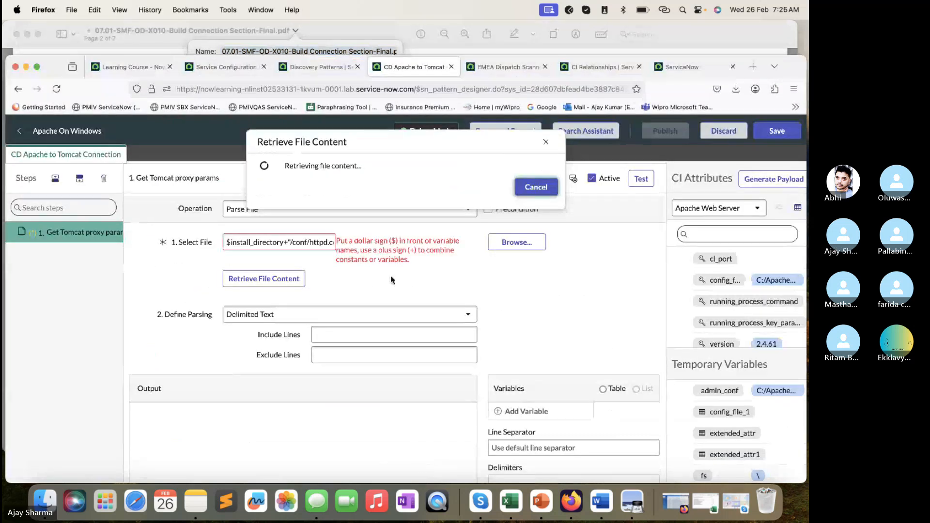
left_click(342, 31)
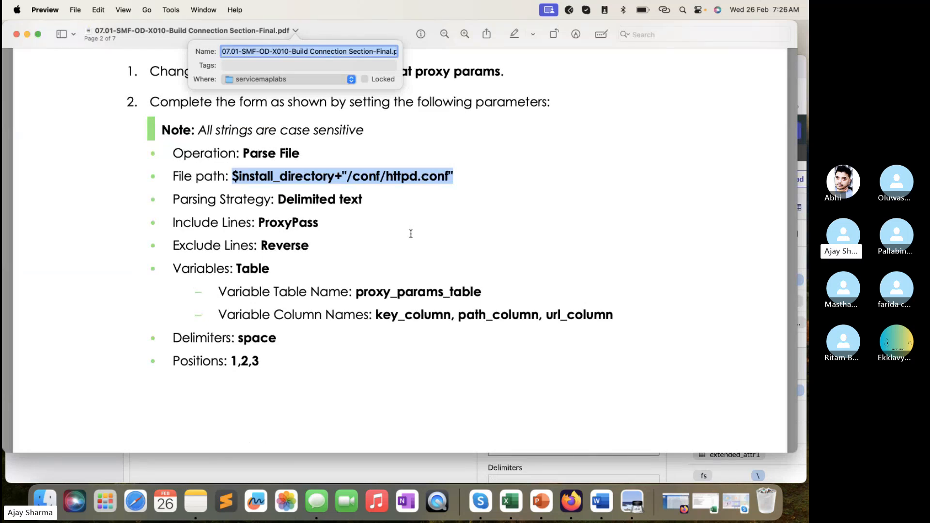
left_click(431, 463)
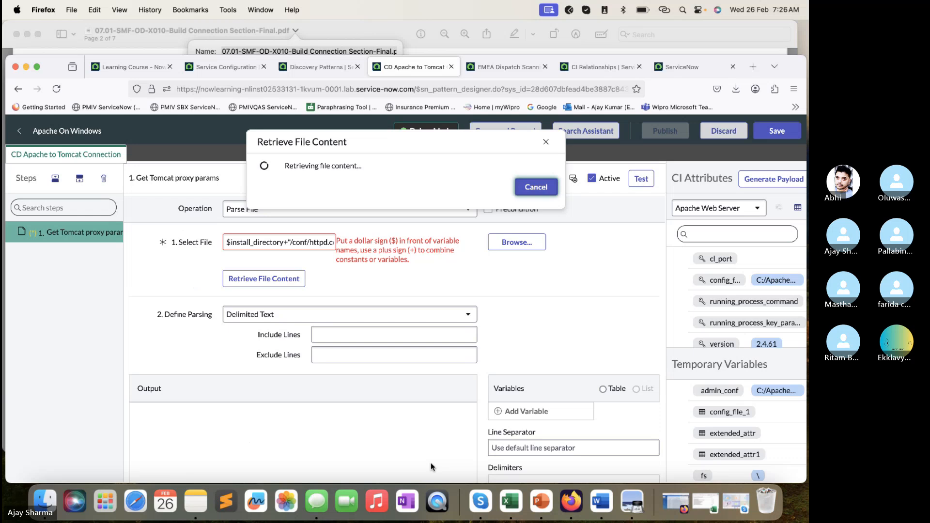
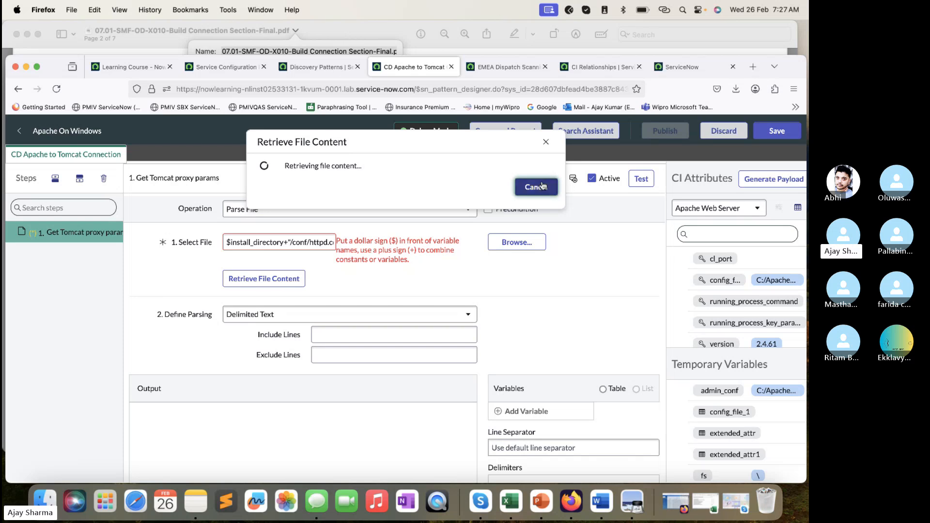
- Cancel the running file retrieval and check the Select File path against the file path given in the lab PDF
left_click(546, 142)
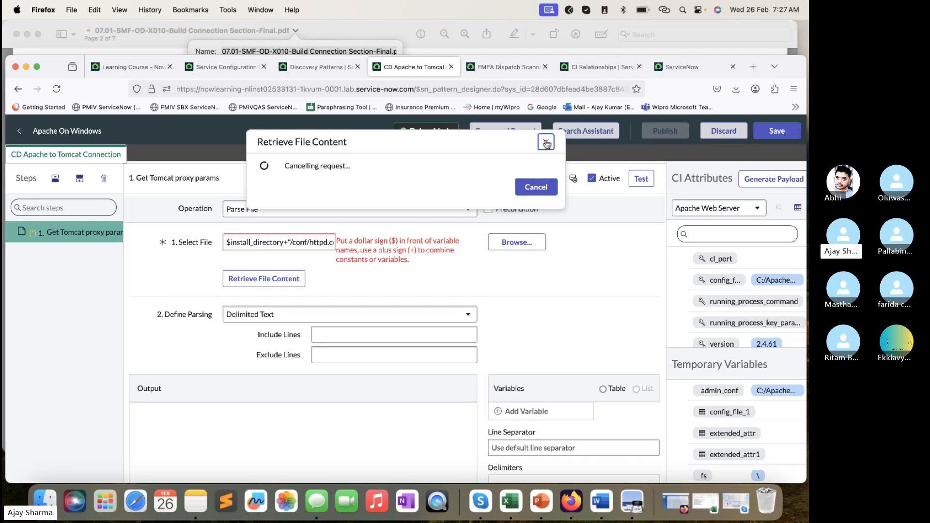
left_click(292, 243)
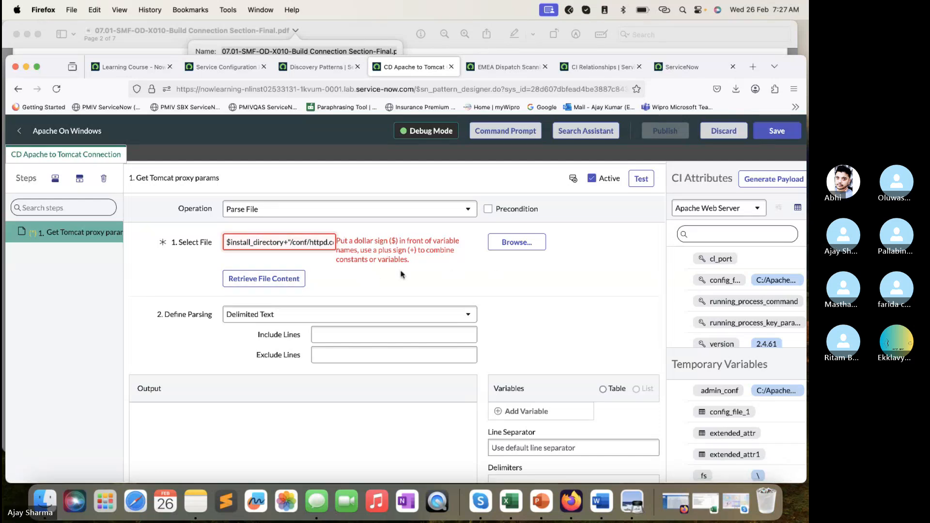
scroll(316, 242, "right", 1)
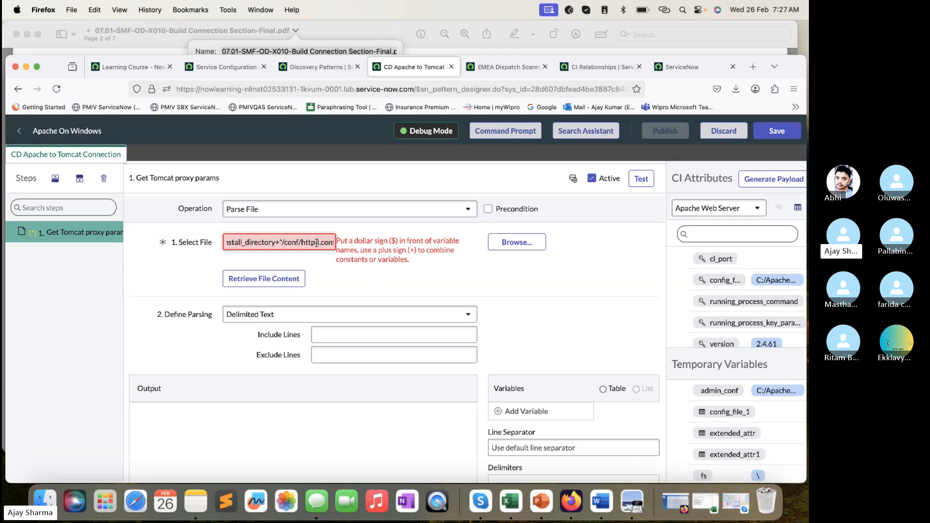
left_click(347, 24)
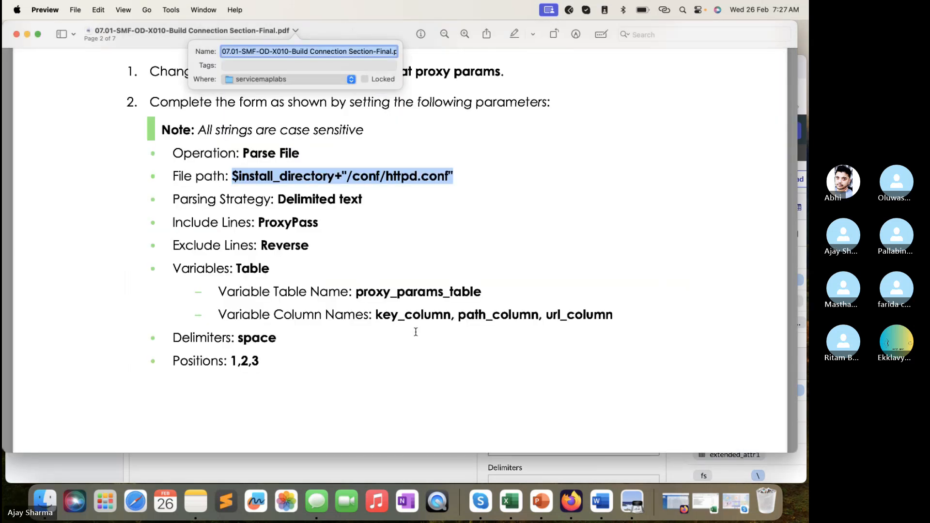
key("super+Tab")
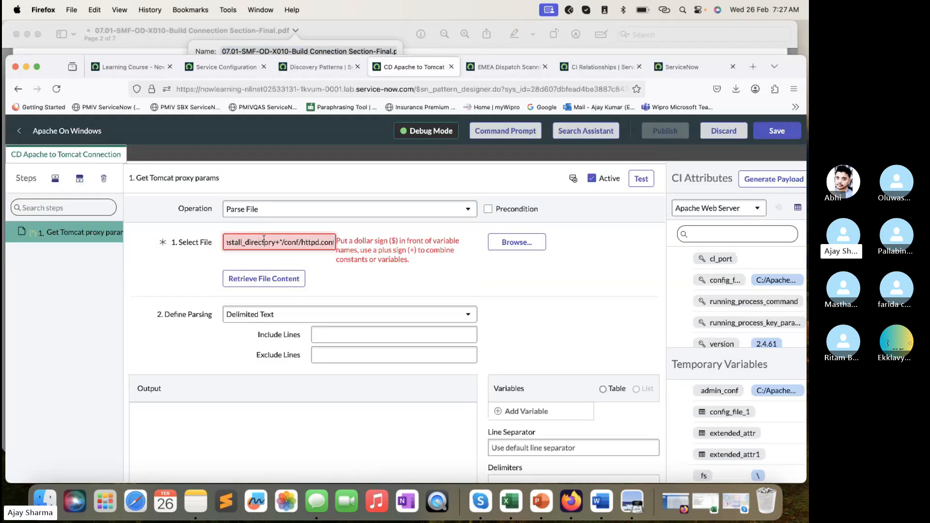
scroll(264, 242, "left", 1)
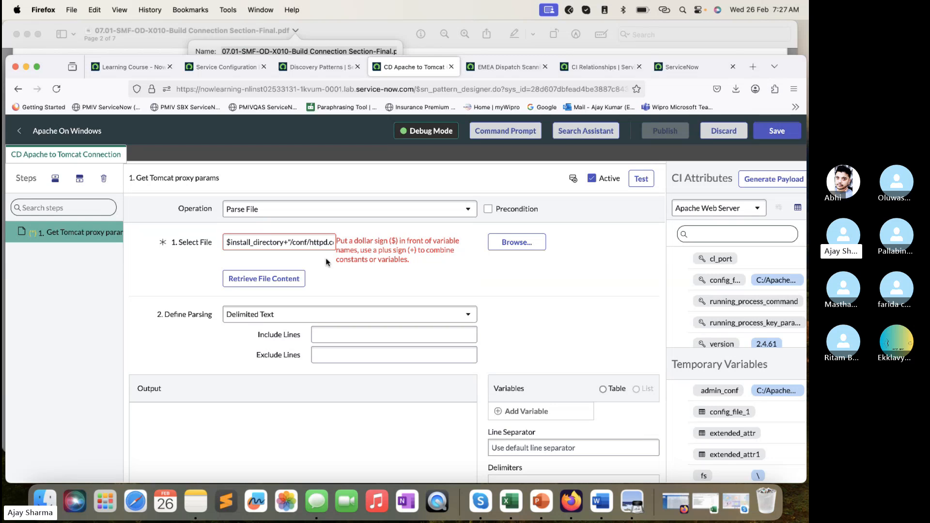
- Clear the Select File path and re-enter $install_directory+"/conf/httpd.conf copied from the lab PDF
triple_click(320, 242)
key("BackSpace")
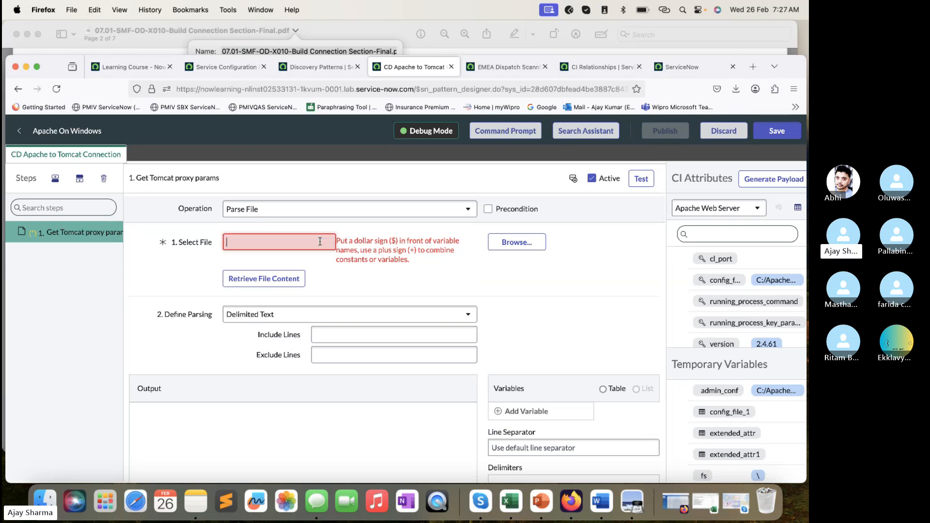
left_click(357, 423)
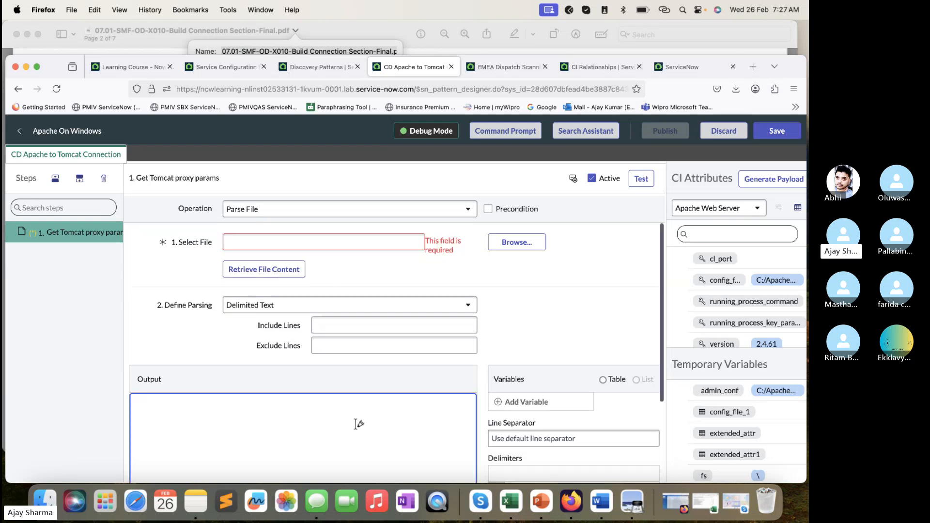
left_click(440, 288)
left_click(340, 34)
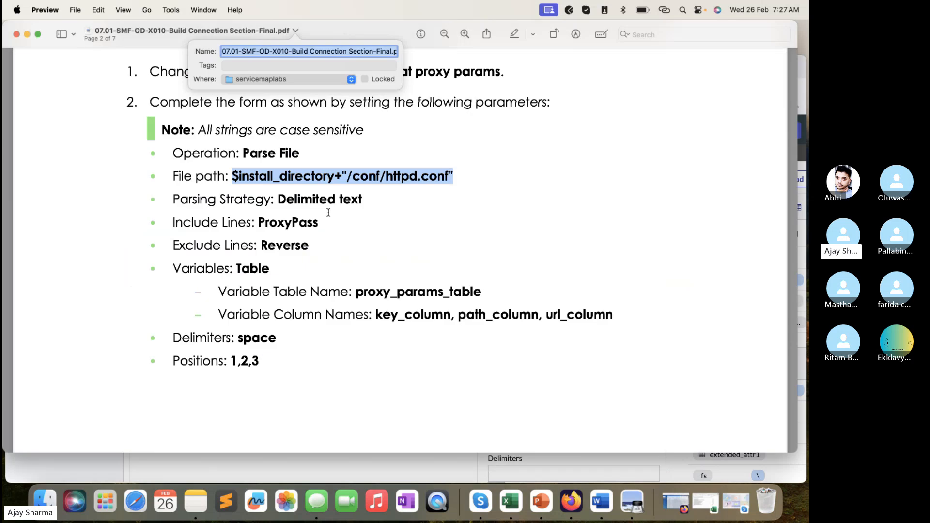
left_click(453, 167)
left_click_drag(450, 173, 234, 174)
key("super+c")
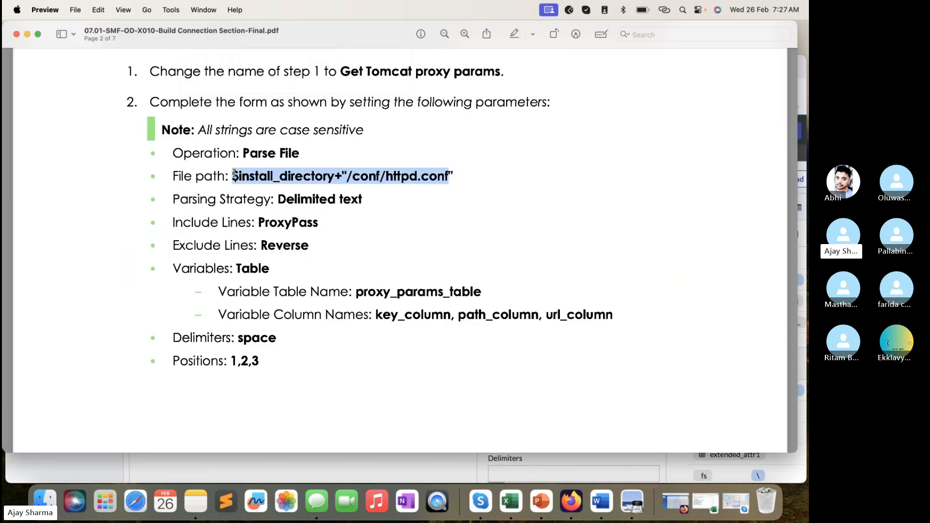
left_click(281, 455)
left_click(302, 242)
key("super+v")
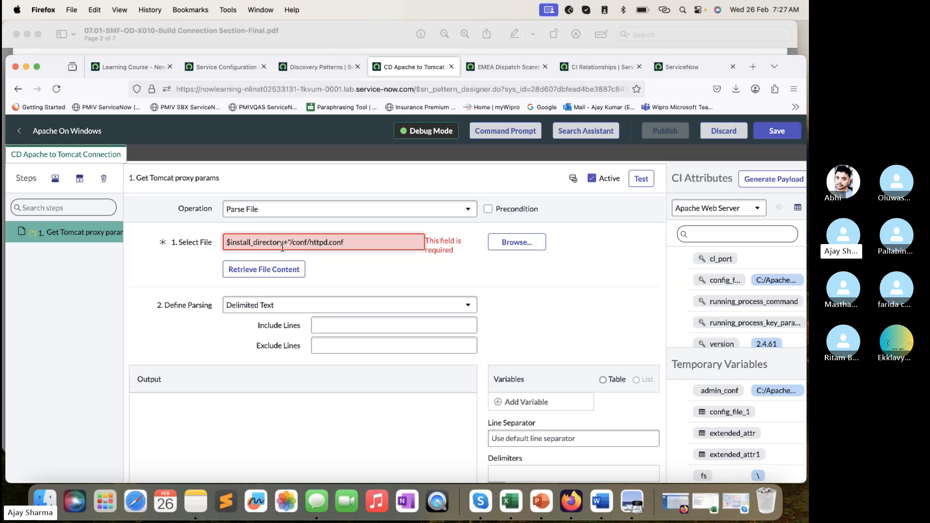
left_click_drag(284, 244, 221, 244)
- Review the pattern's temporary variables and the end of the entered Select File path
left_click(735, 502)
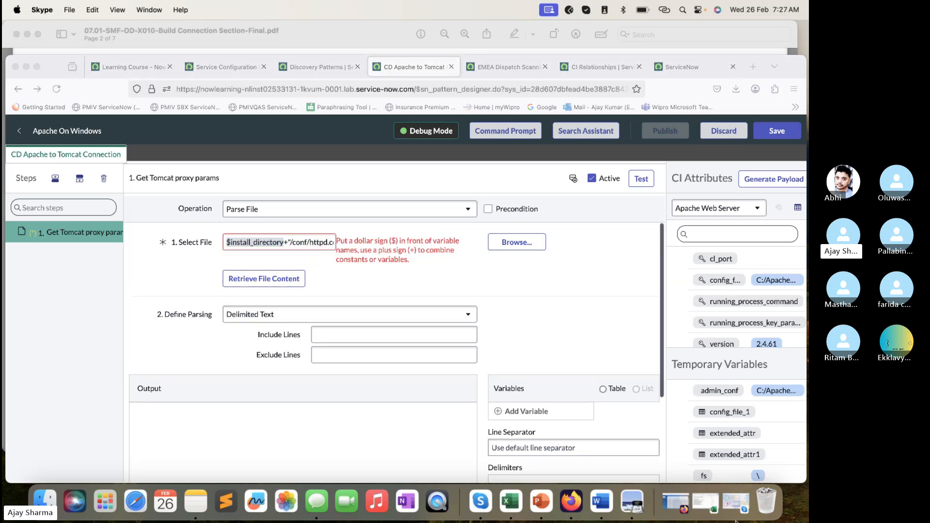
scroll(740, 463, "down", 5)
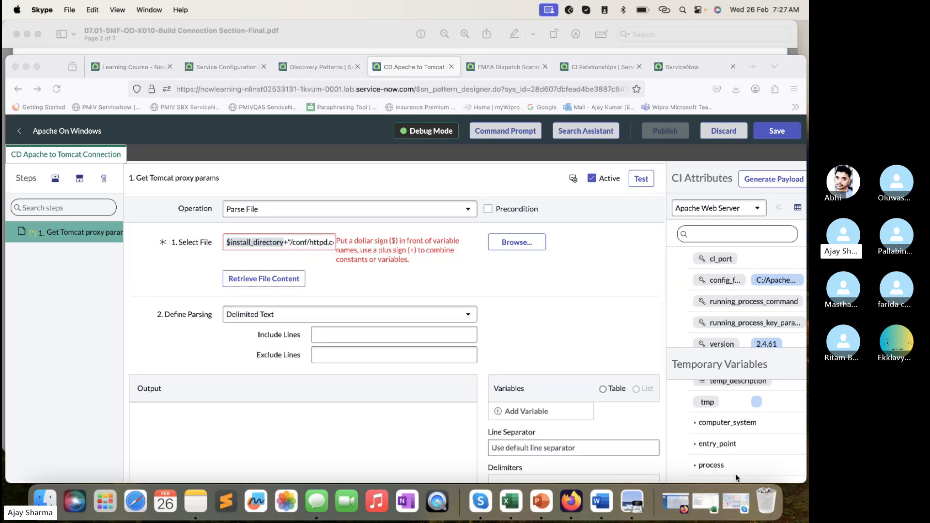
left_click(317, 246)
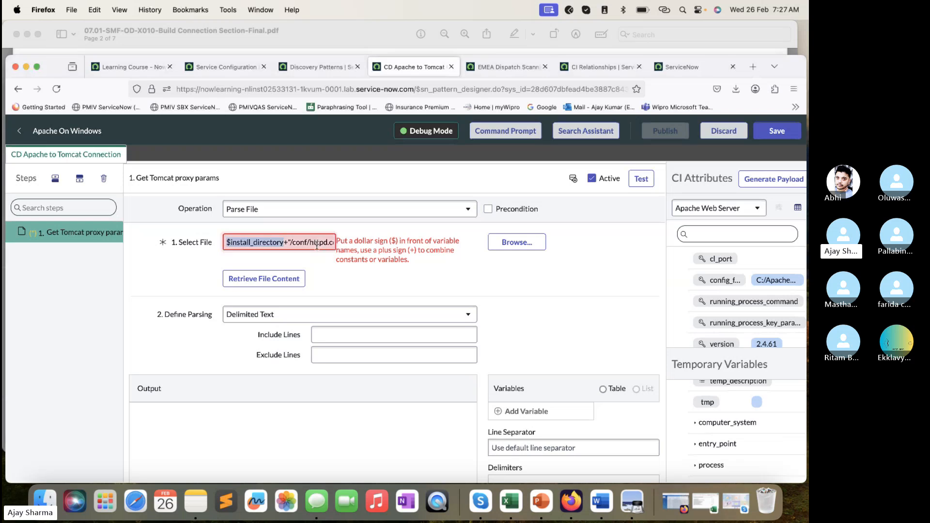
scroll(317, 247, "right", 1)
scroll(288, 247, "right", 1)
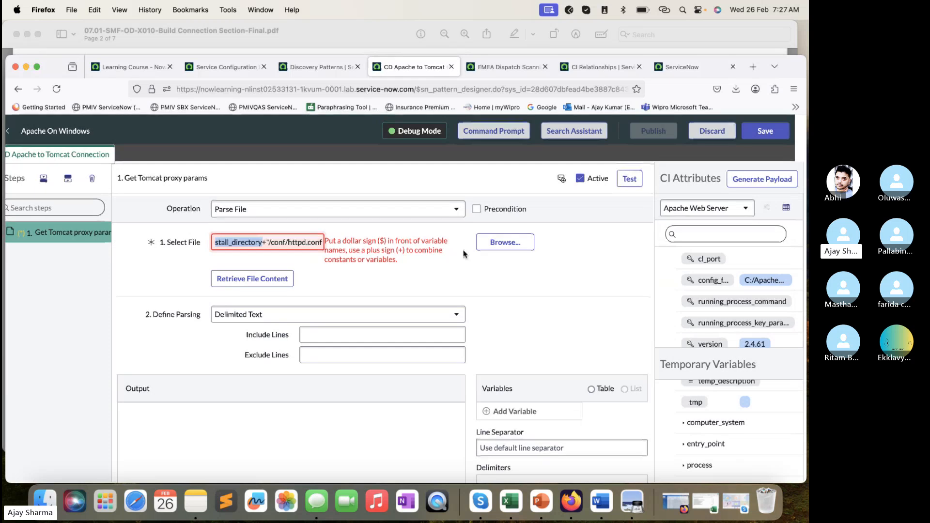
- Browse the server's file system for the file to parse and open the C: drive
left_click(505, 243)
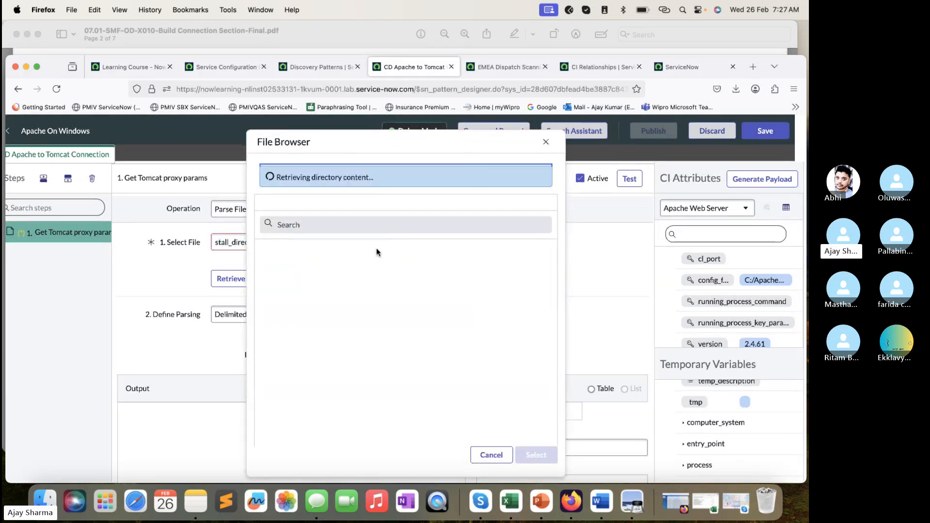
left_click(546, 141)
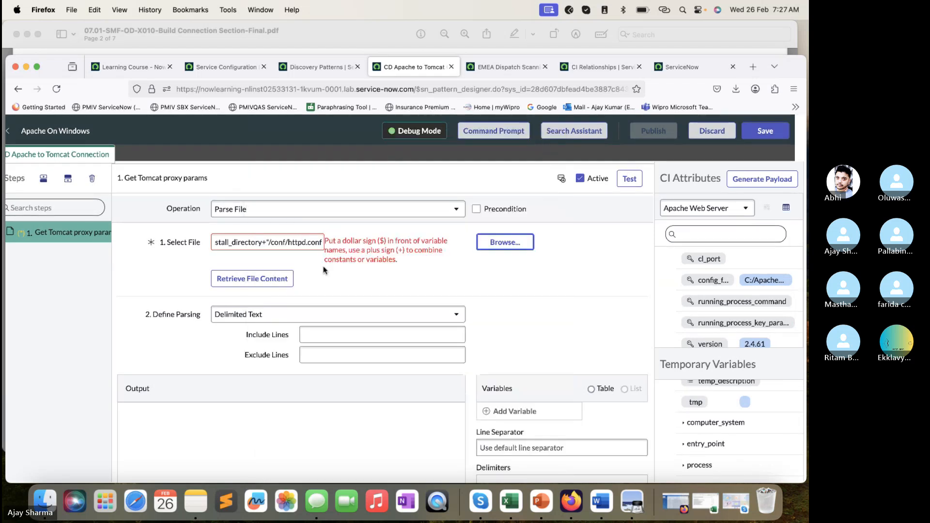
left_click(495, 248)
type("conf")
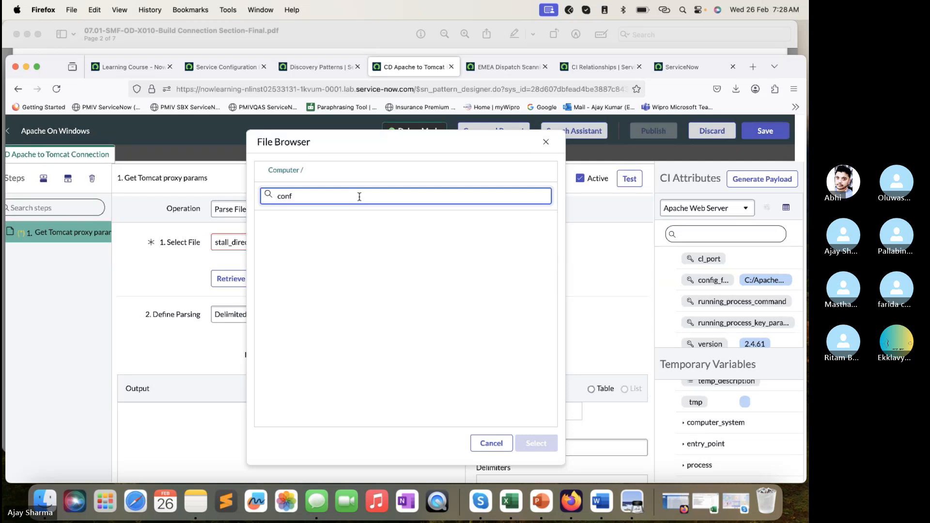
key("BackSpace")
key("BackSpace")
key("BackSpace")
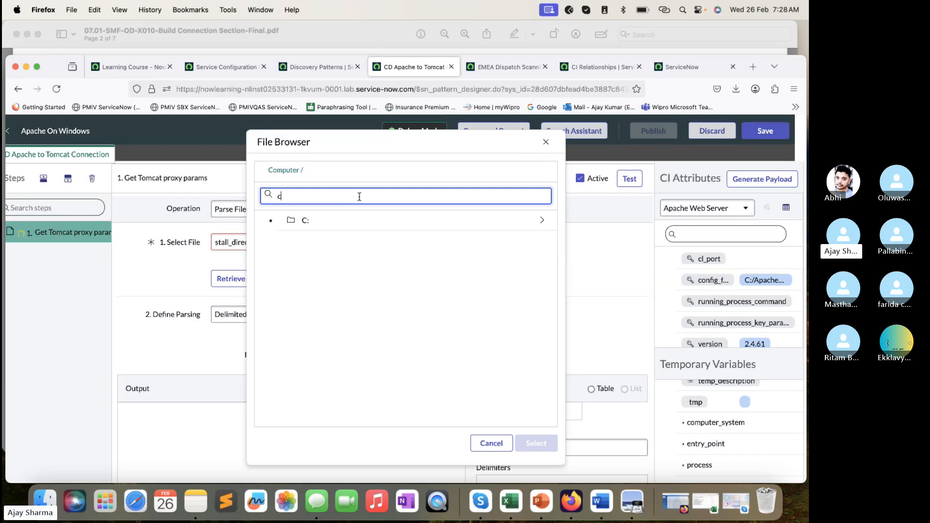
left_click(362, 226)
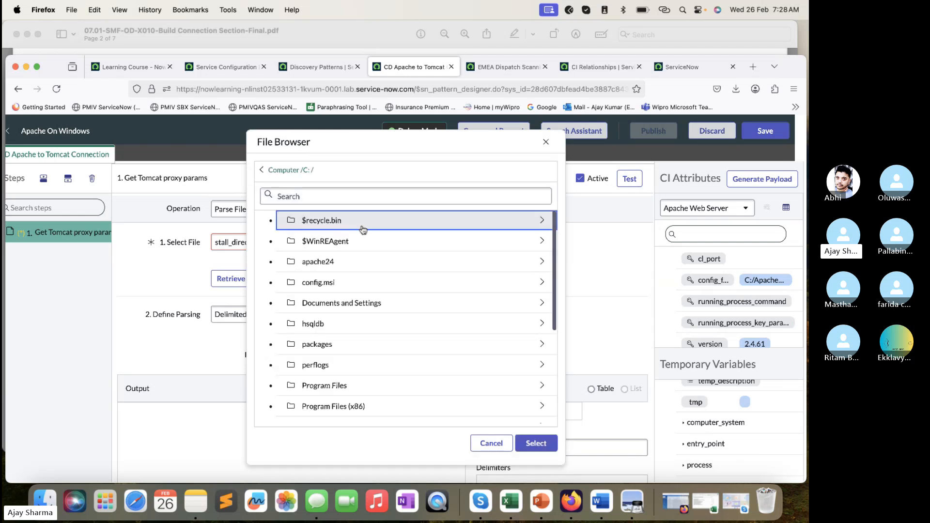
- Choose httpd.conf from the apache24/conf folder as the file to parse and retrieve its content
scroll(368, 358, "down", 4)
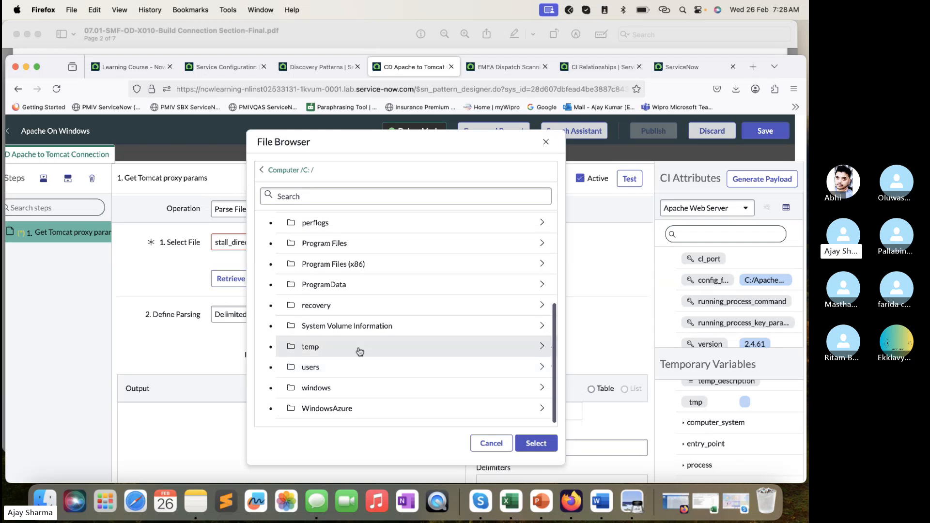
scroll(358, 350, "up", 5)
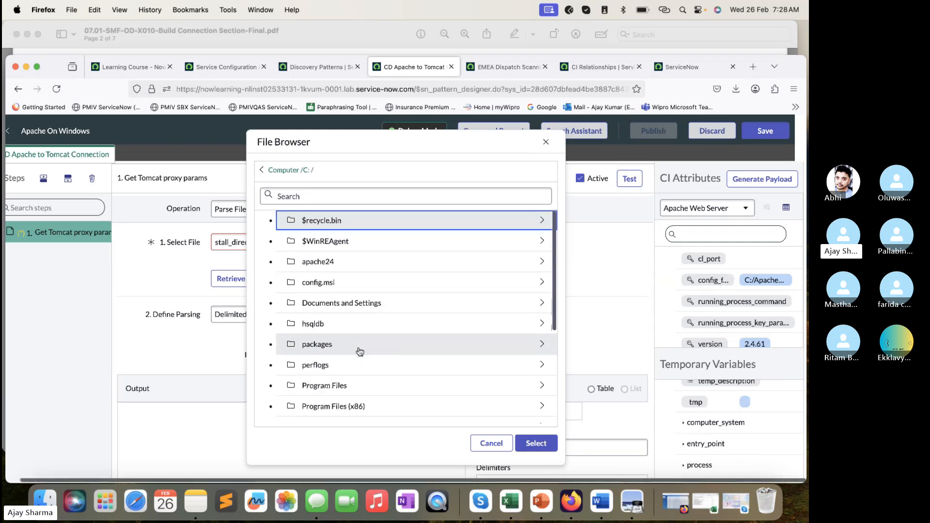
left_click(341, 271)
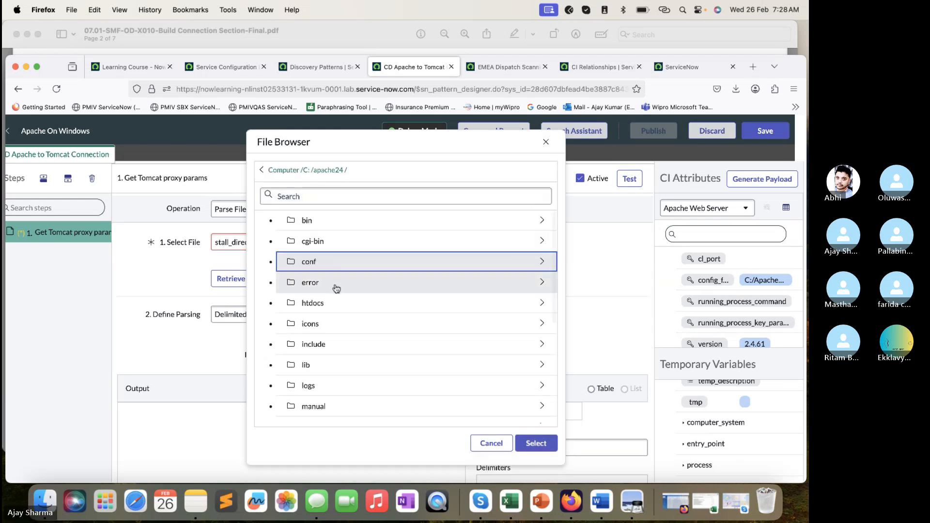
left_click(330, 272)
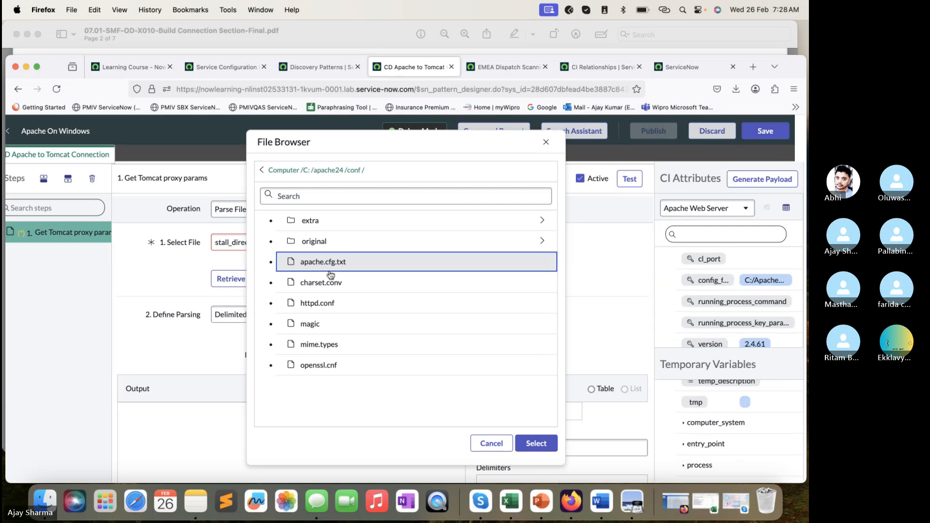
left_click(322, 306)
left_click(550, 448)
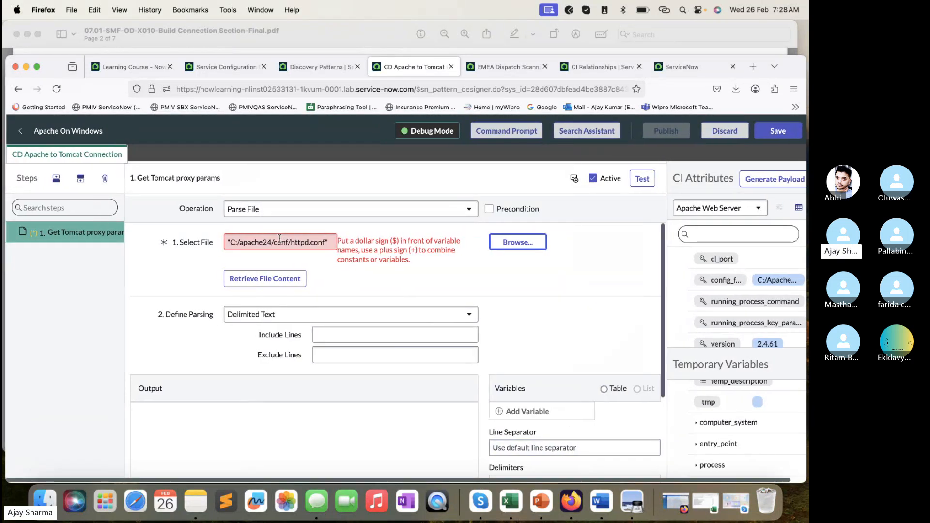
left_click(265, 279)
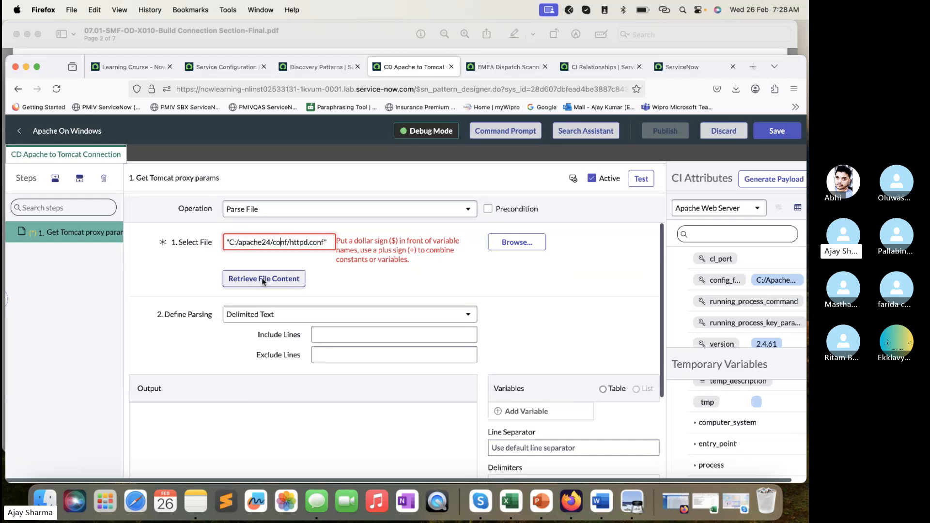
left_click(268, 266)
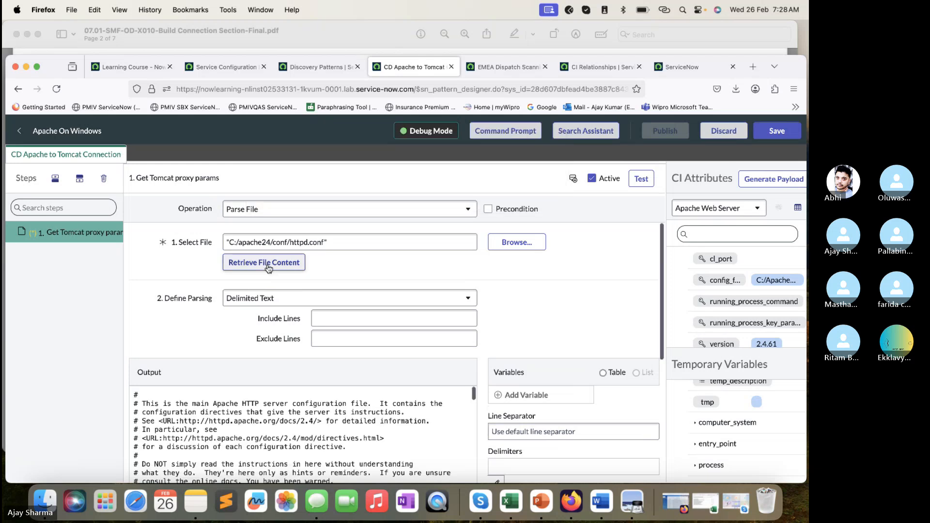
- Examine the retrieved httpd.conf content in the step's output, from the ServerRoot definition through the module and directory settings
scroll(269, 268, "down", 2)
scroll(269, 268, "down", 3)
scroll(262, 261, "up", 5)
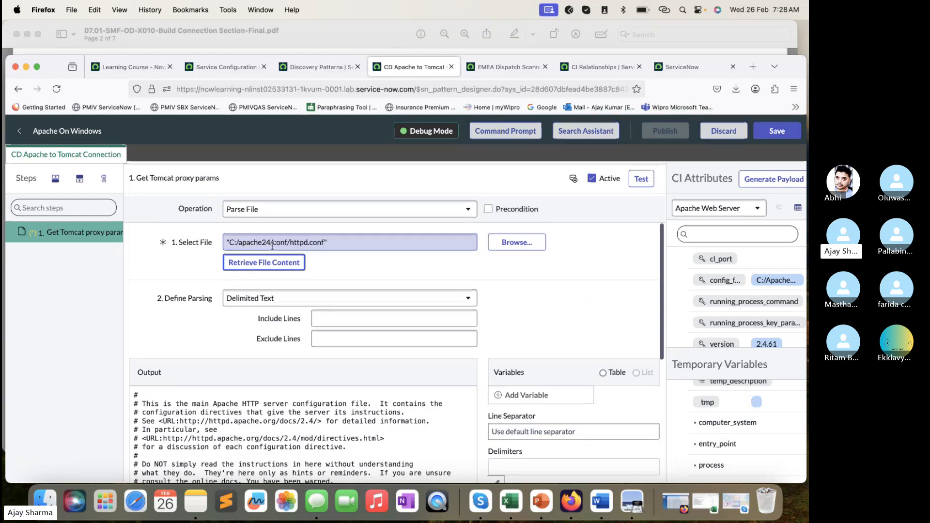
scroll(370, 242, "down", 5)
scroll(369, 246, "down", 10)
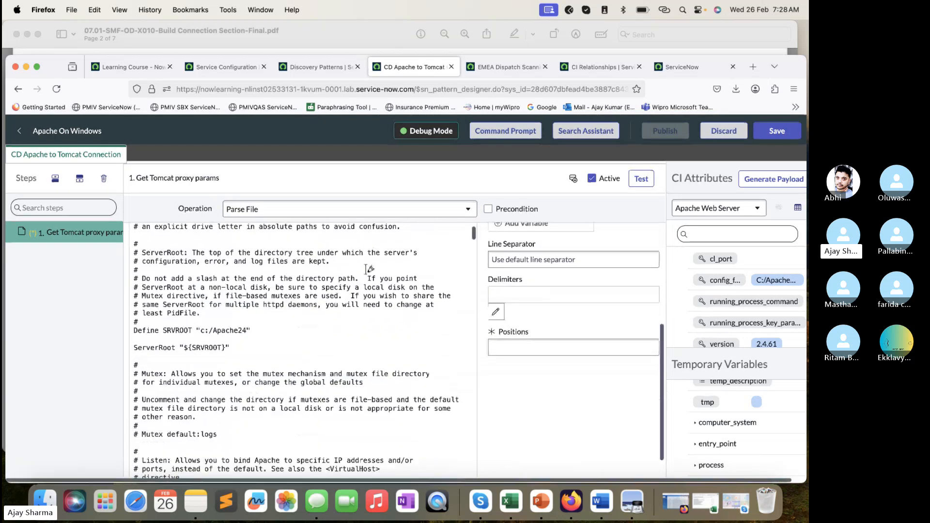
scroll(355, 339, "down", 15)
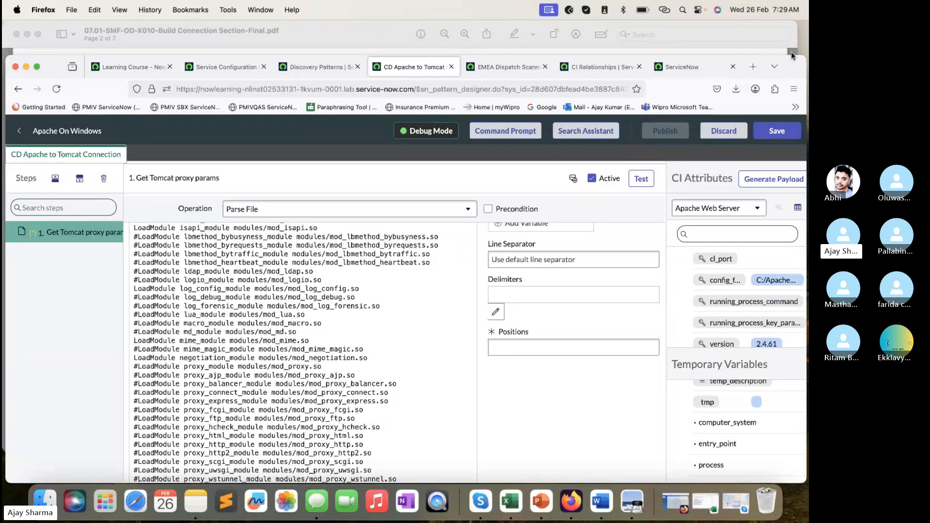
left_click_drag(792, 55, 792, 38)
scroll(327, 359, "down", 15)
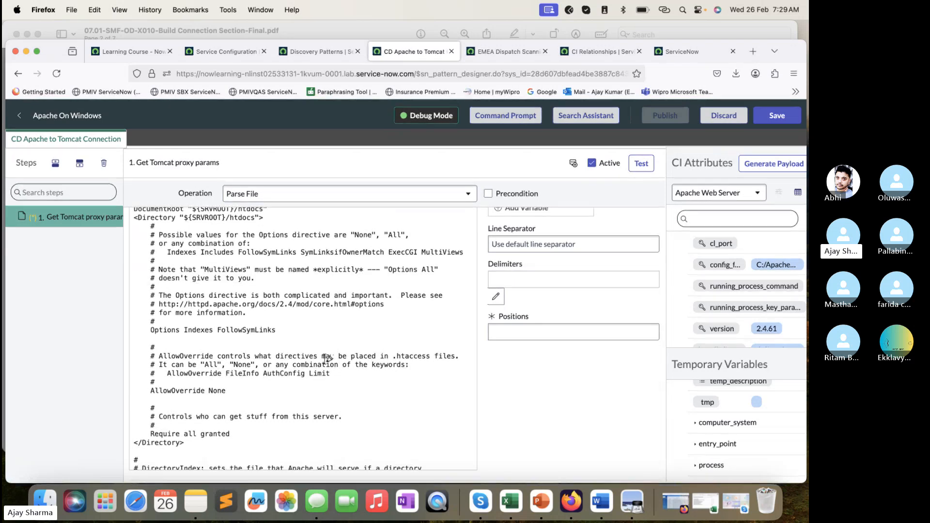
- Copy the Include Lines value ProxyPass from the lab PDF and search the retrieved httpd.conf content in Firefox for it
left_click(327, 36)
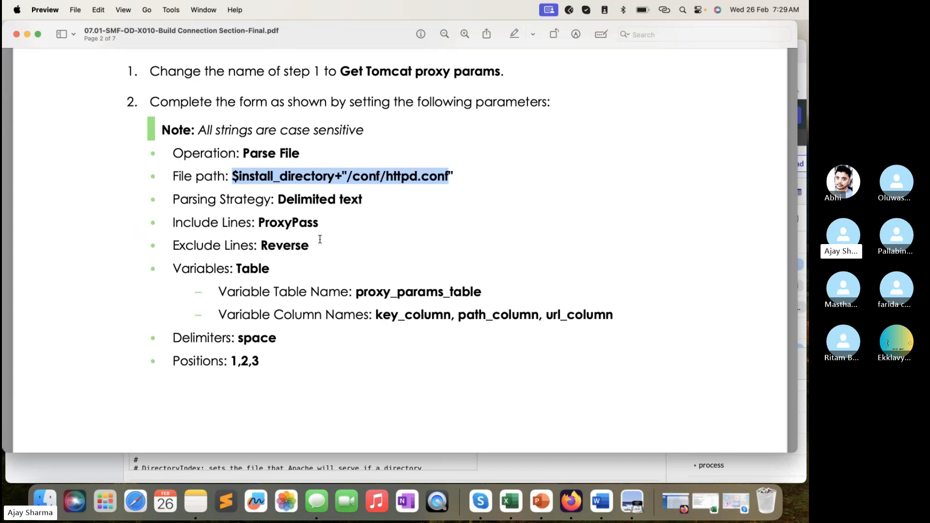
left_click_drag(321, 229, 256, 218)
key("super+c")
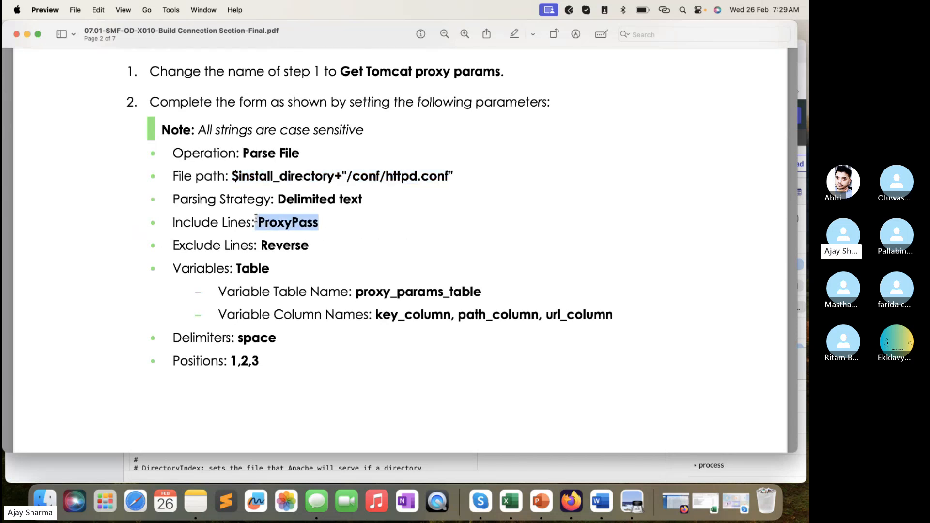
key("super+Tab")
key("super+f")
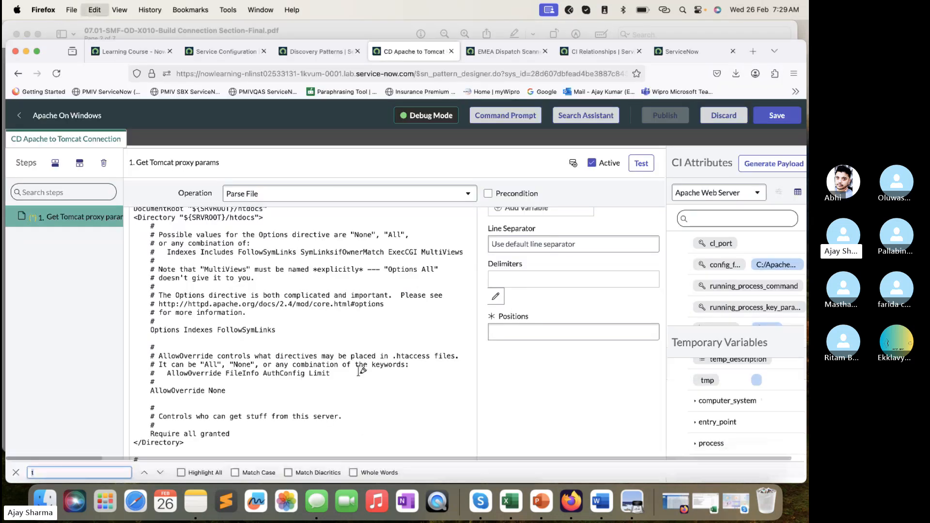
key("super+v")
scroll(358, 368, "down", 3)
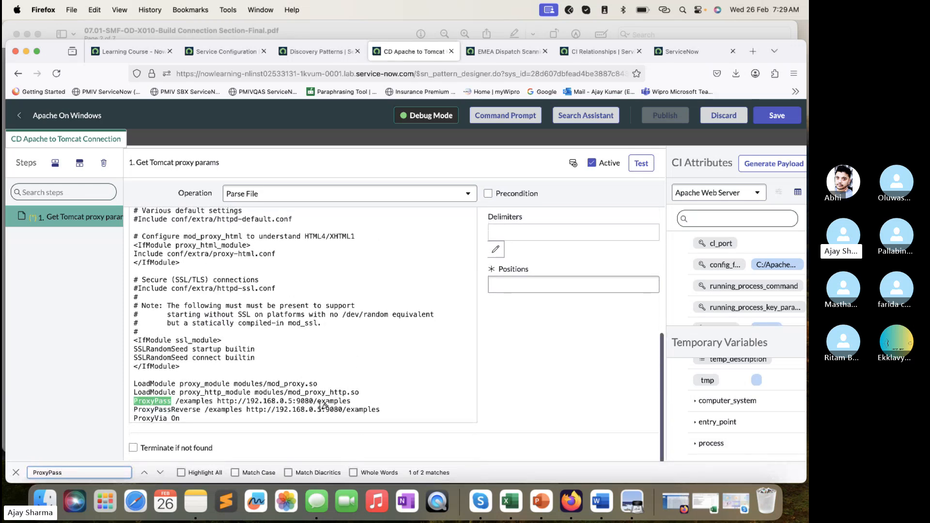
- Examine the ProxyPass and ProxyPassReverse lines and the proxy URL at the end of the retrieved httpd.conf content
left_click_drag(194, 419, 132, 403)
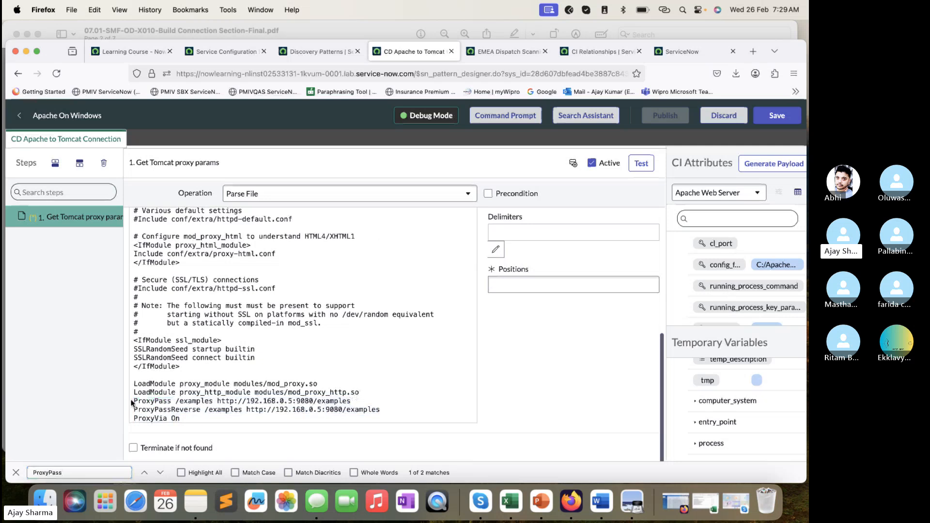
left_click_drag(187, 420, 137, 406)
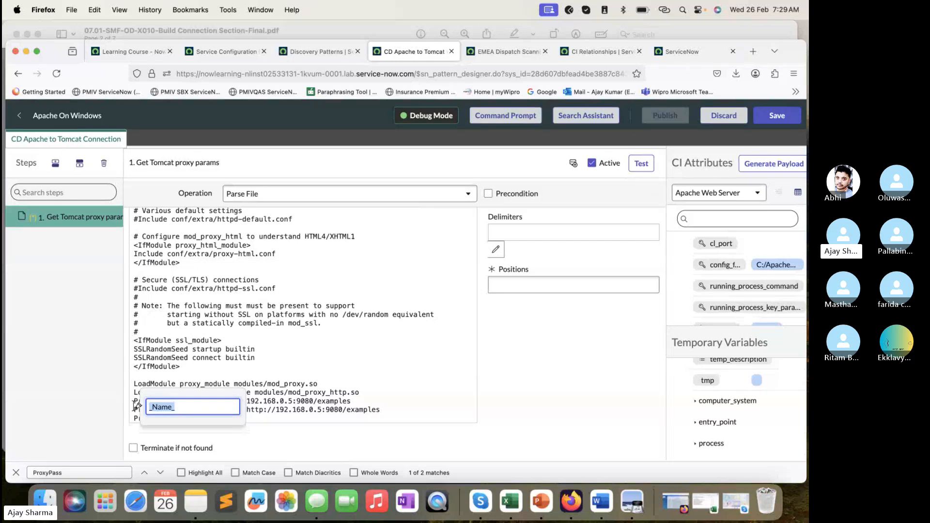
left_click(314, 359)
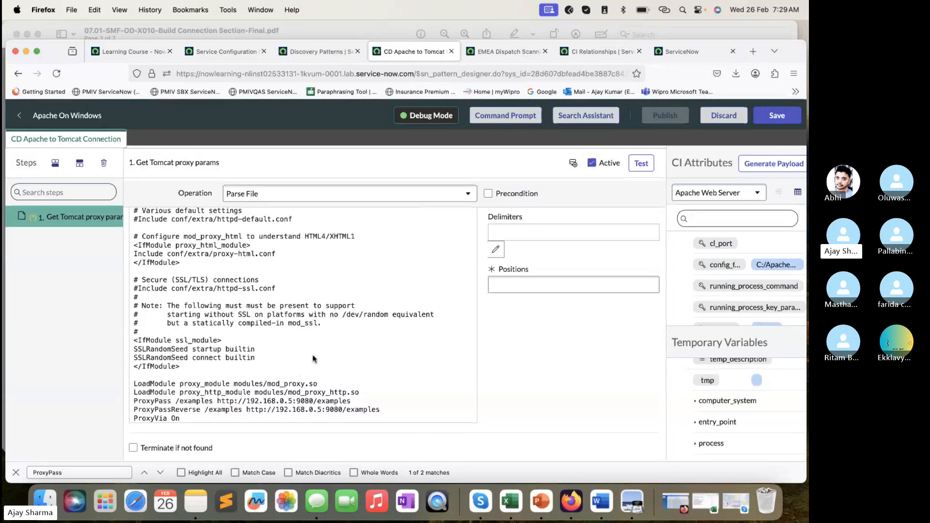
scroll(313, 359, "up", 2)
scroll(315, 383, "down", 2)
left_click_drag(315, 401, 219, 402)
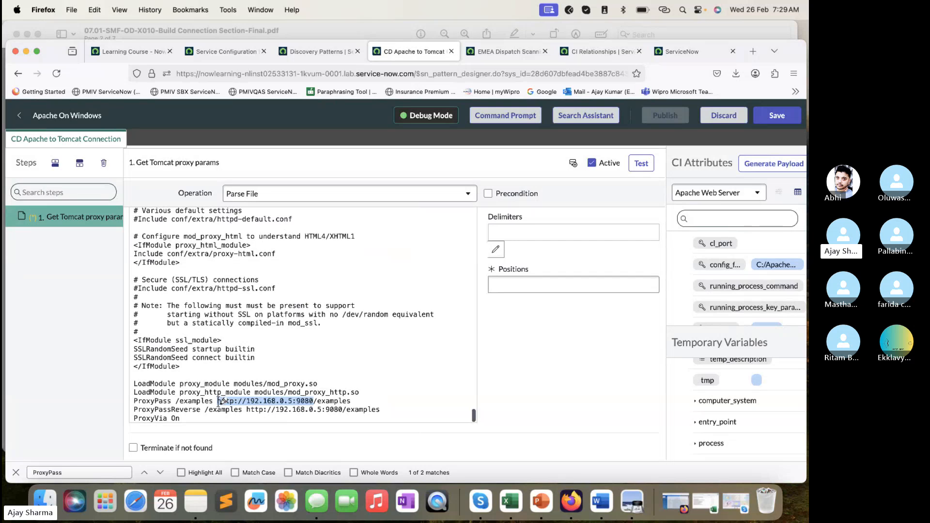
left_click(368, 346)
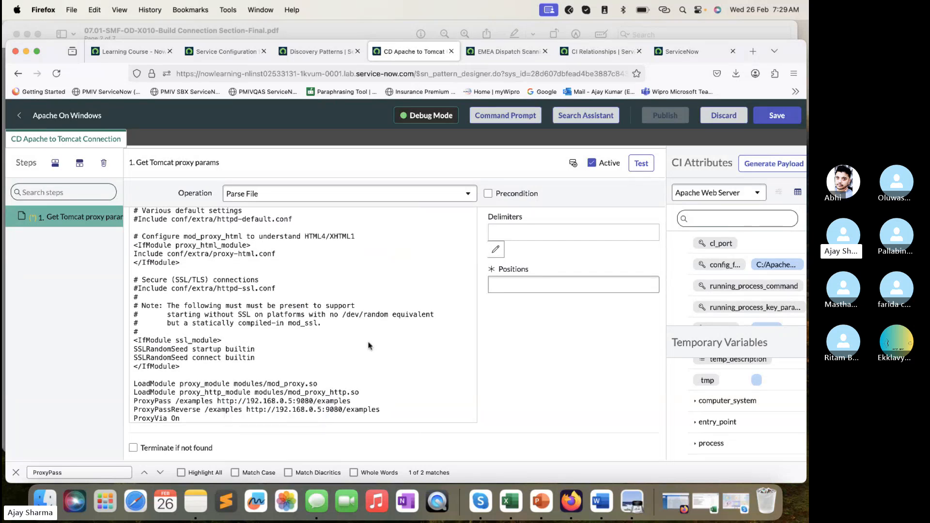
- Set Include Lines to ProxyPass in the parsing definition and apply it to the output
scroll(368, 346, "up", 15)
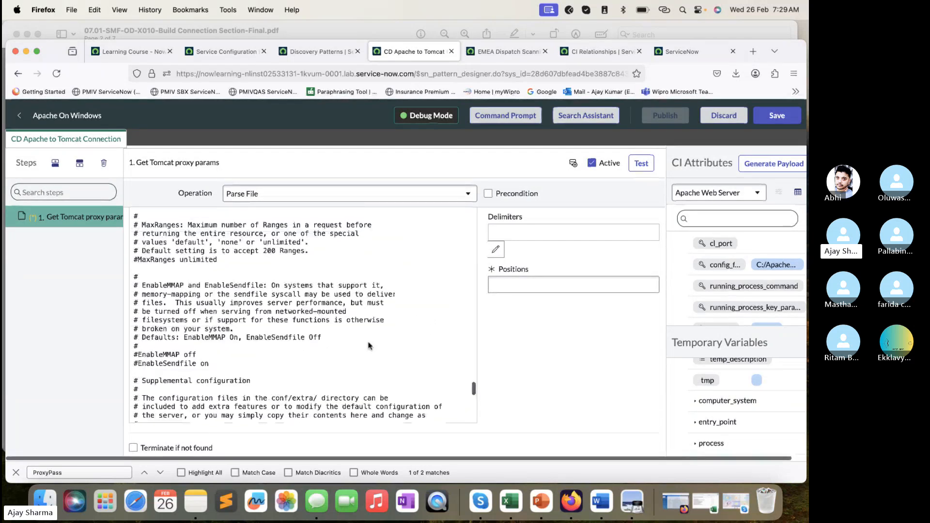
scroll(368, 345, "up", 20)
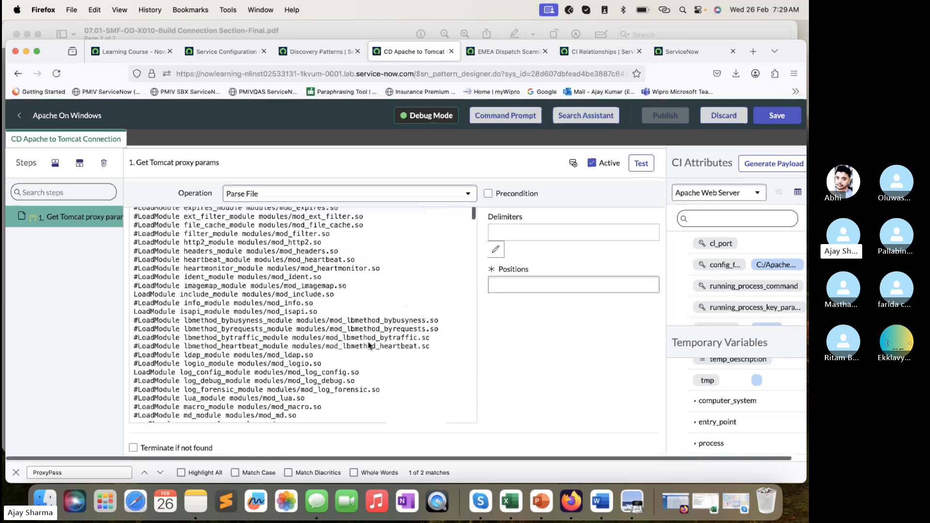
scroll(368, 345, "up", 15)
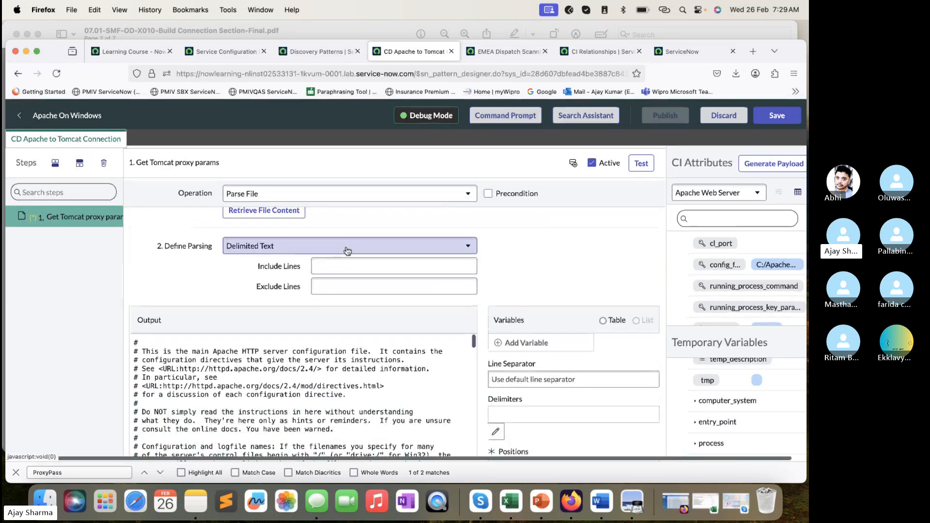
left_click(376, 264)
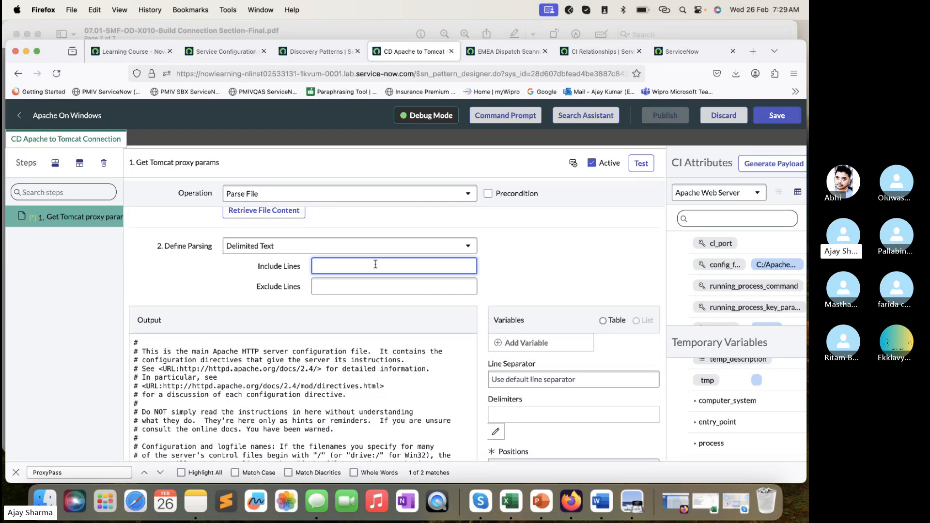
key("super+v")
left_click(441, 363)
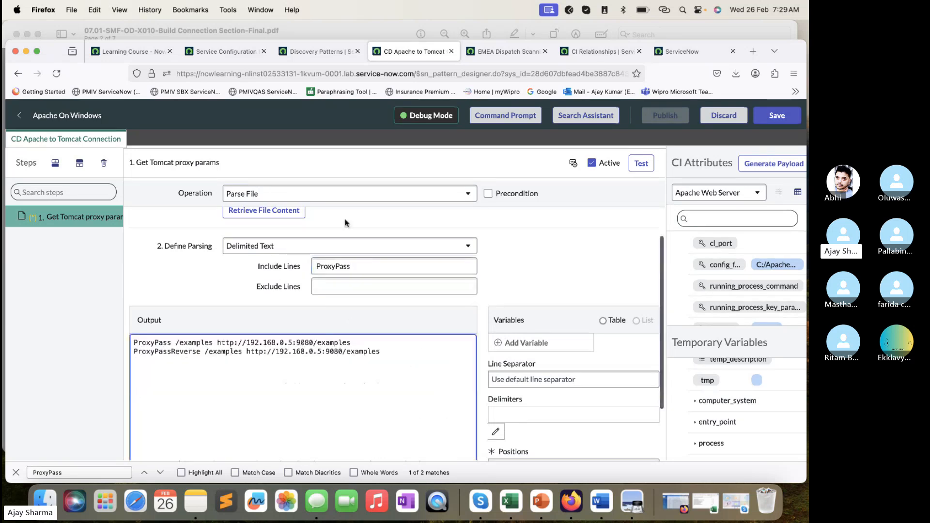
left_click(317, 265)
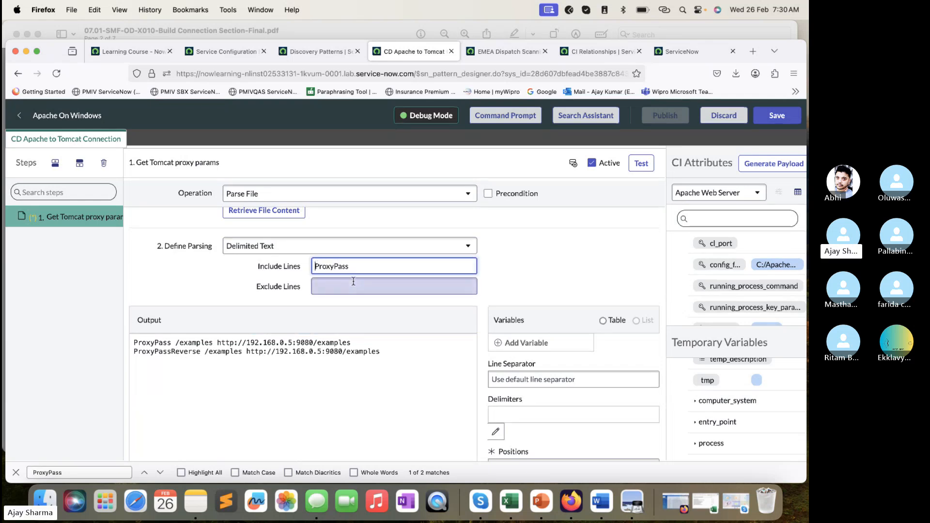
- Copy the Exclude Lines value Reverse from the lab PDF, enter it in the step in Firefox and check the filtered output
left_click(298, 25)
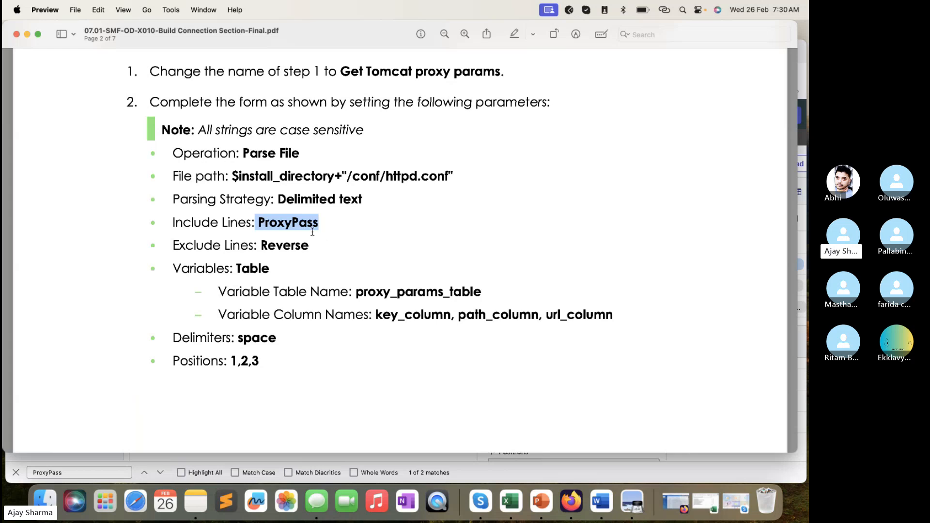
left_click_drag(321, 223, 265, 218)
left_click_drag(310, 248, 262, 241)
key("super+c")
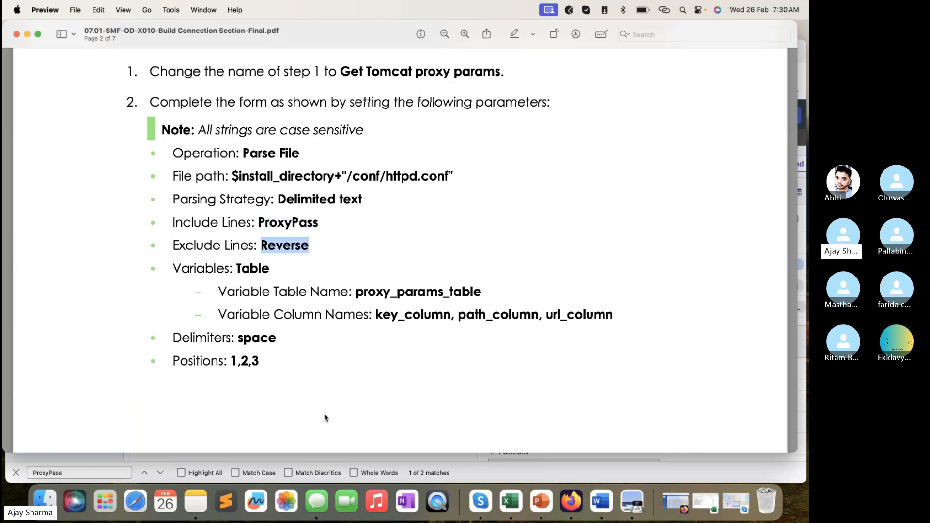
left_click(341, 455)
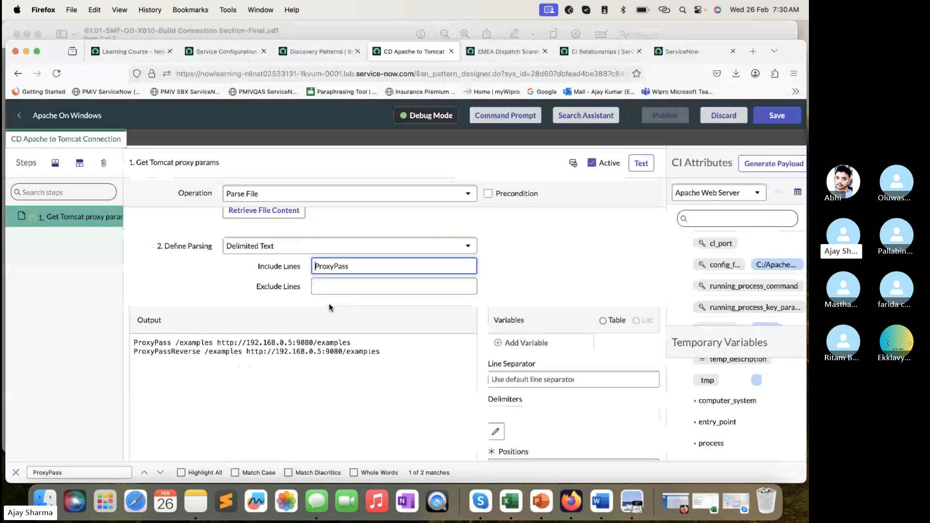
left_click(332, 286)
key("super+v")
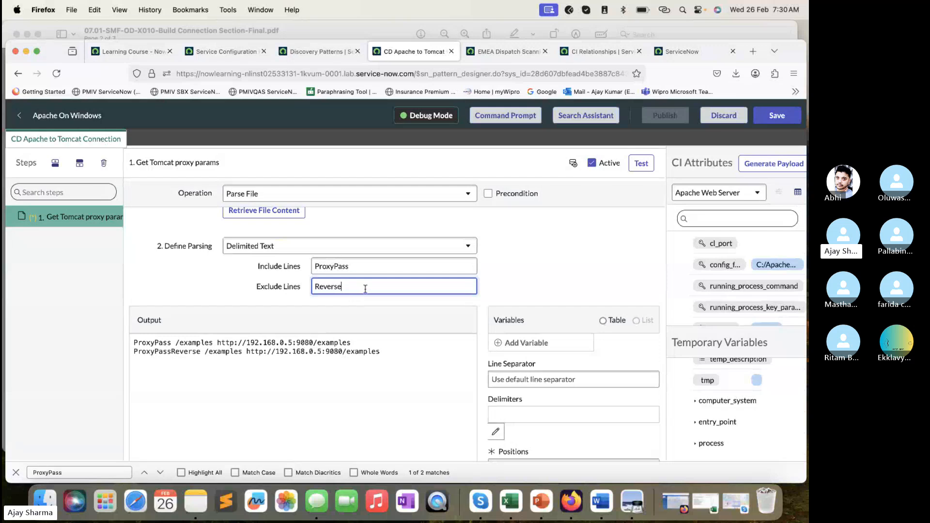
left_click(414, 402)
left_click_drag(353, 290, 304, 280)
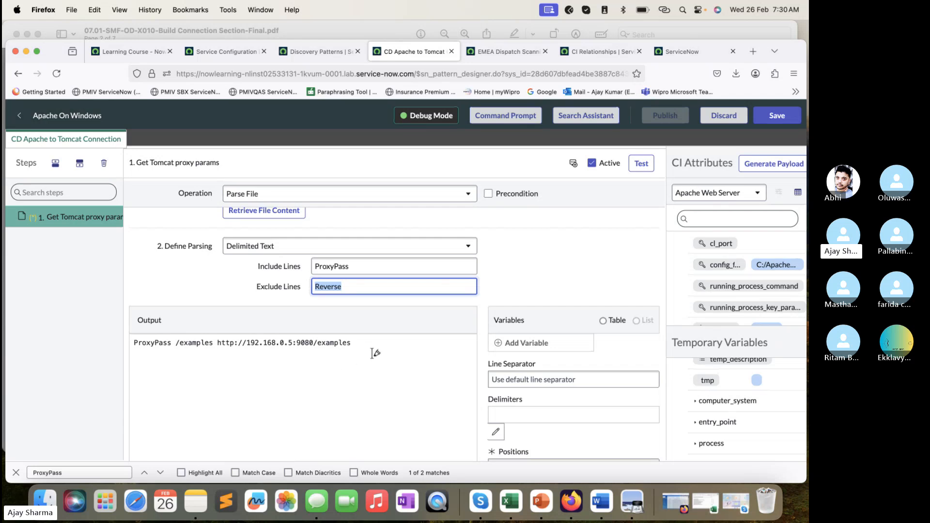
left_click_drag(375, 350, 128, 343)
left_click(537, 266)
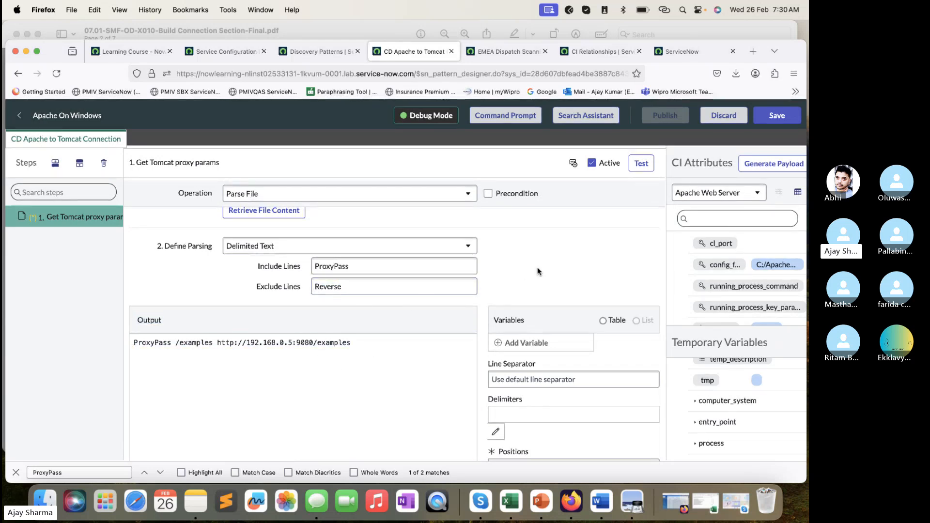
- Read the variable, delimiter and position settings in the lab PDF and its example Parse File form on page 3
left_click(369, 33)
scroll(290, 201, "down", 5)
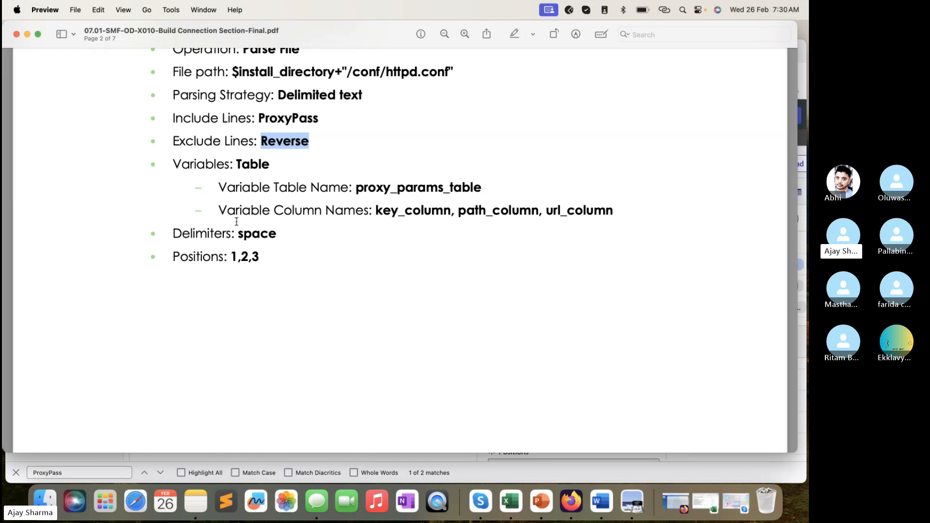
scroll(269, 248, "down", 2)
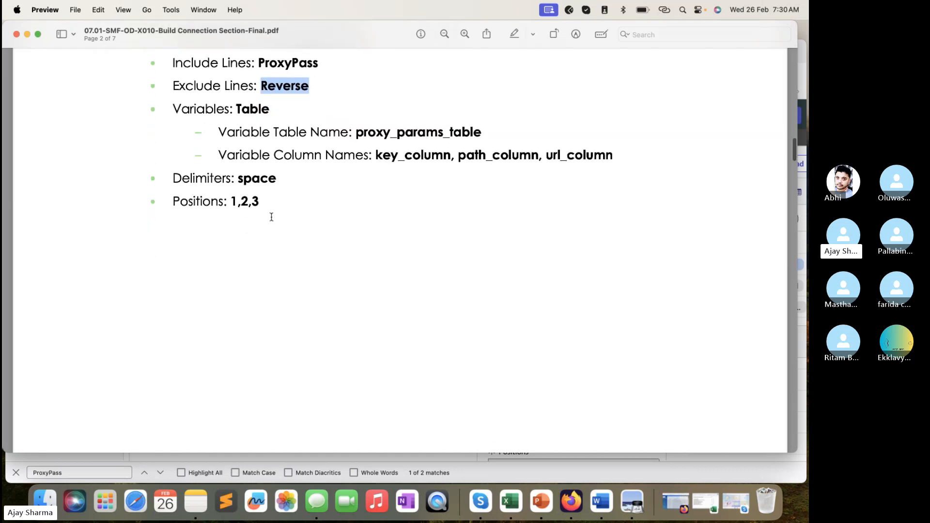
scroll(276, 216, "down", 10)
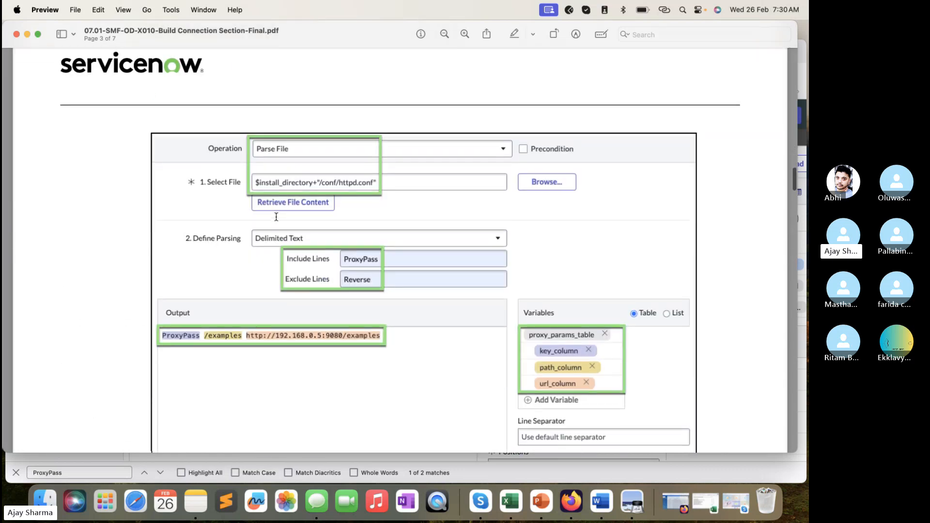
scroll(276, 217, "down", 2)
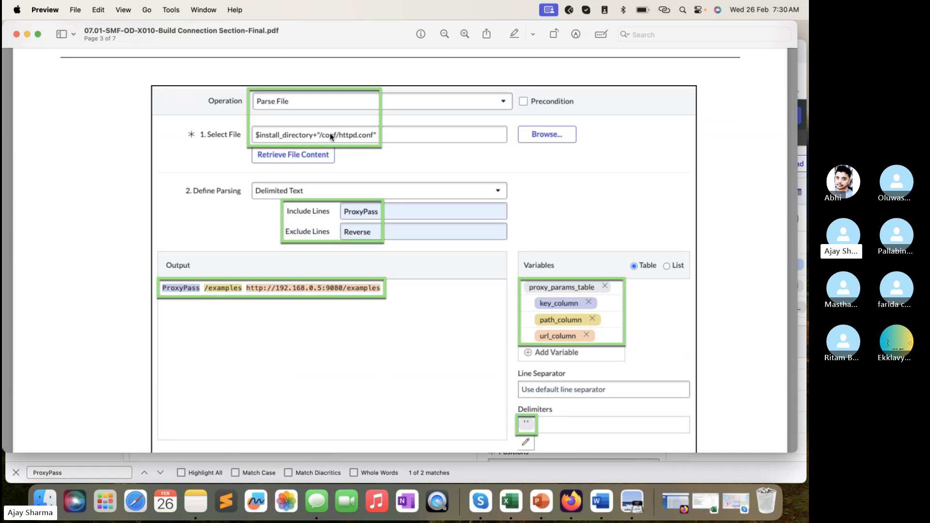
scroll(353, 244, "down", 2)
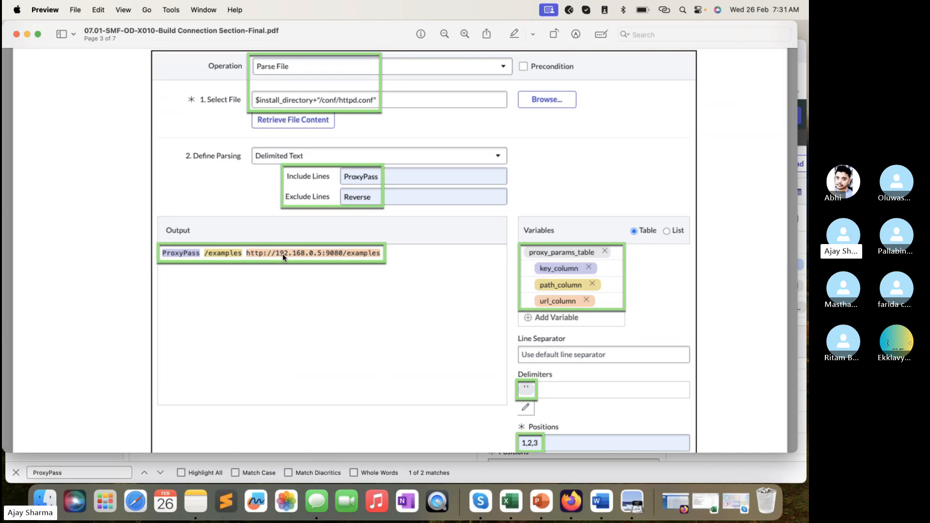
- Switch back to Firefox and add a parsing variable named key_column
left_click(476, 477)
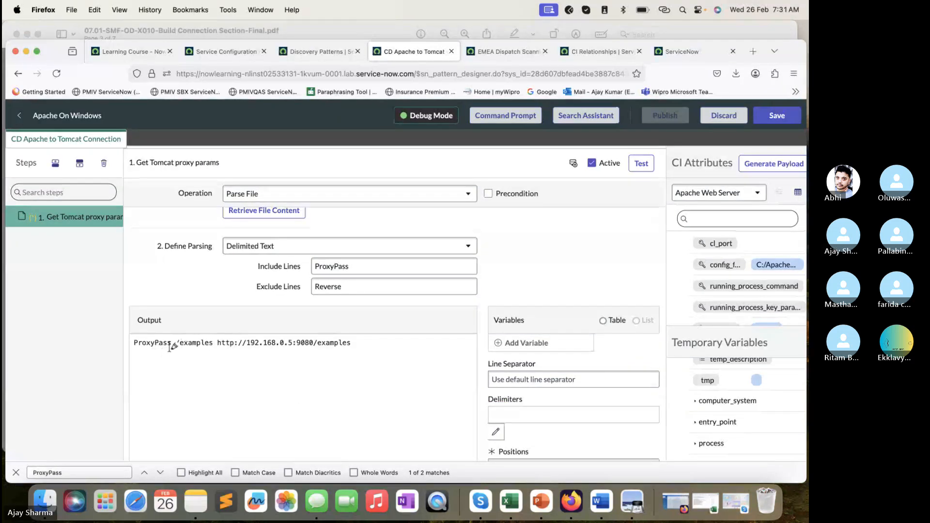
left_click(516, 347)
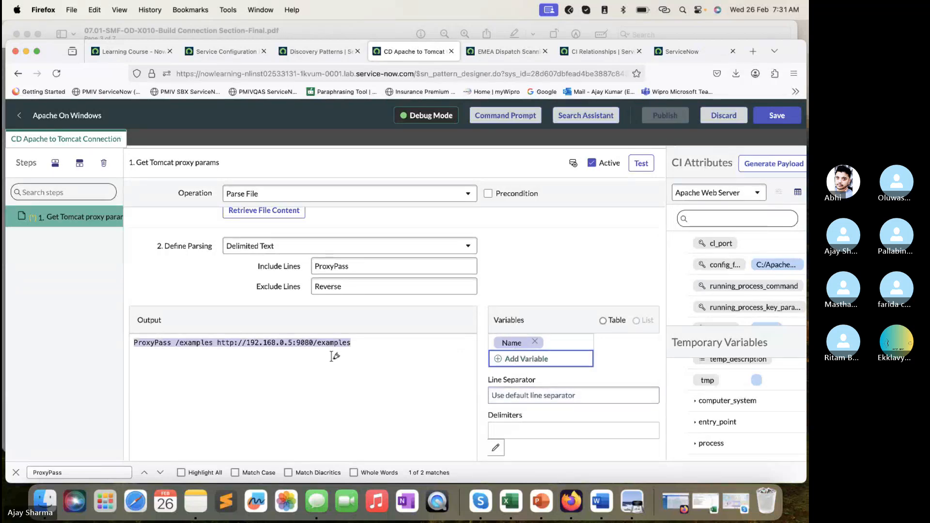
left_click(513, 343)
type("Ke")
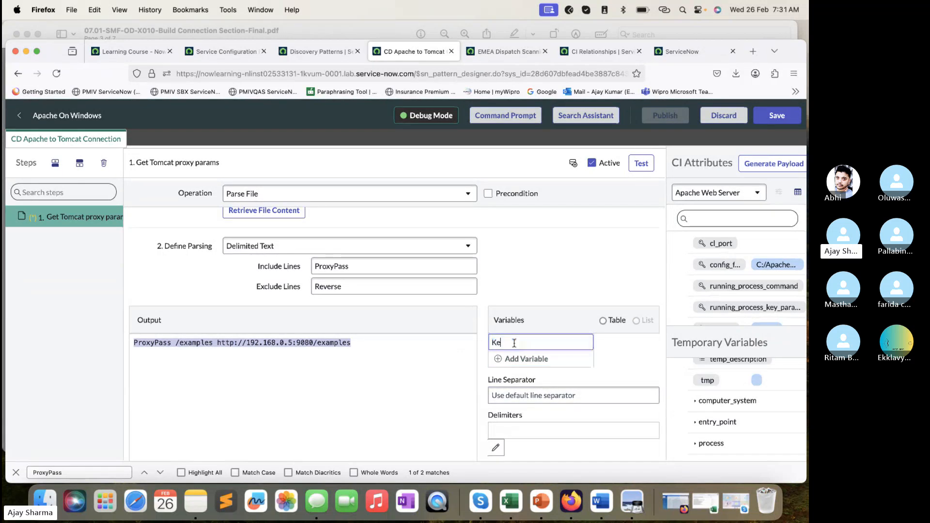
type("ey_column")
- Check the variable names in the lab PDF and add a second column variable named path_column in Firefox
left_click(342, 24)
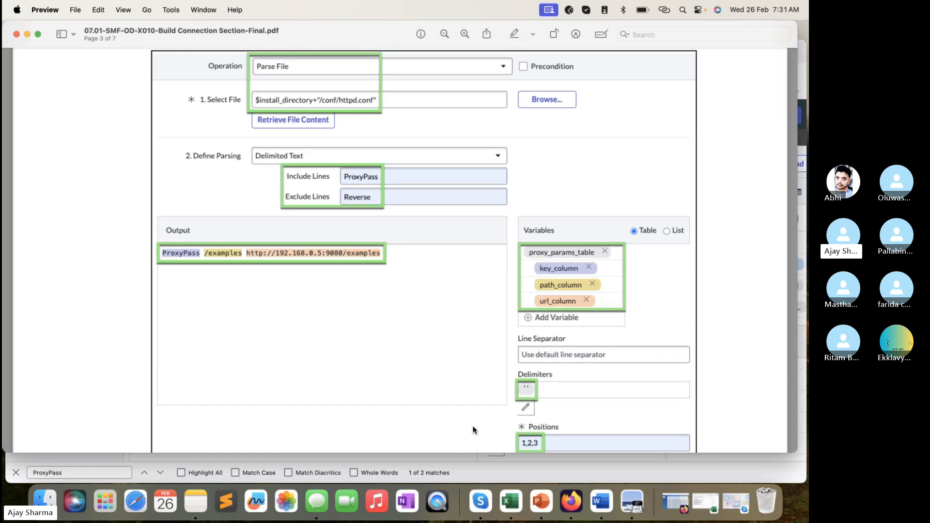
left_click(458, 466)
left_click(535, 360)
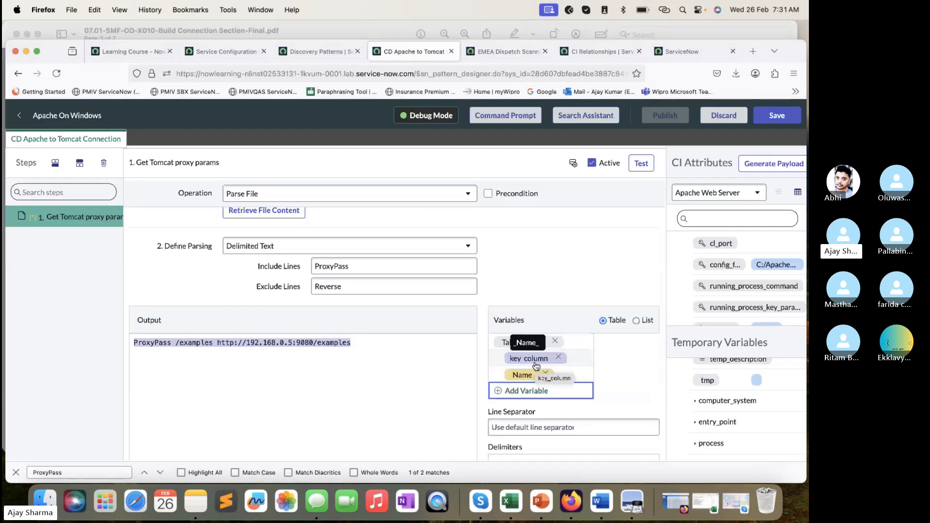
left_click(522, 374)
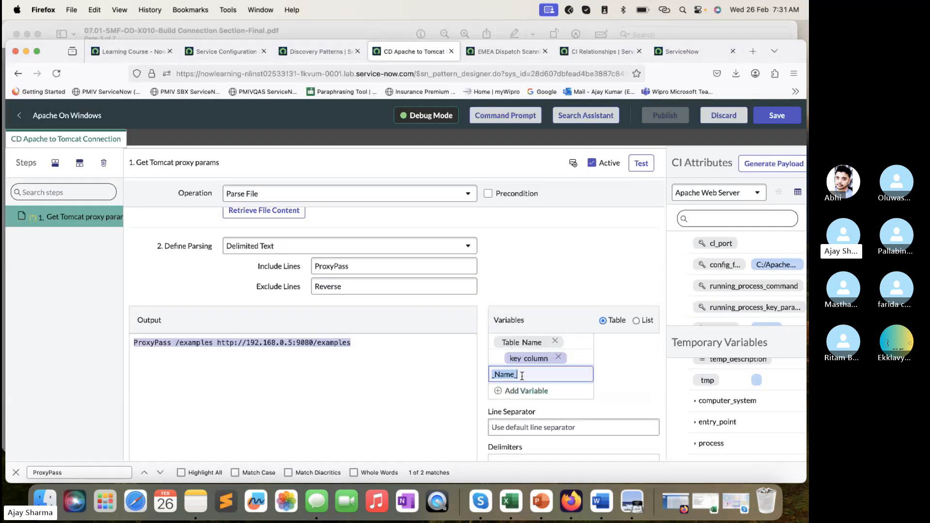
type("Pa")
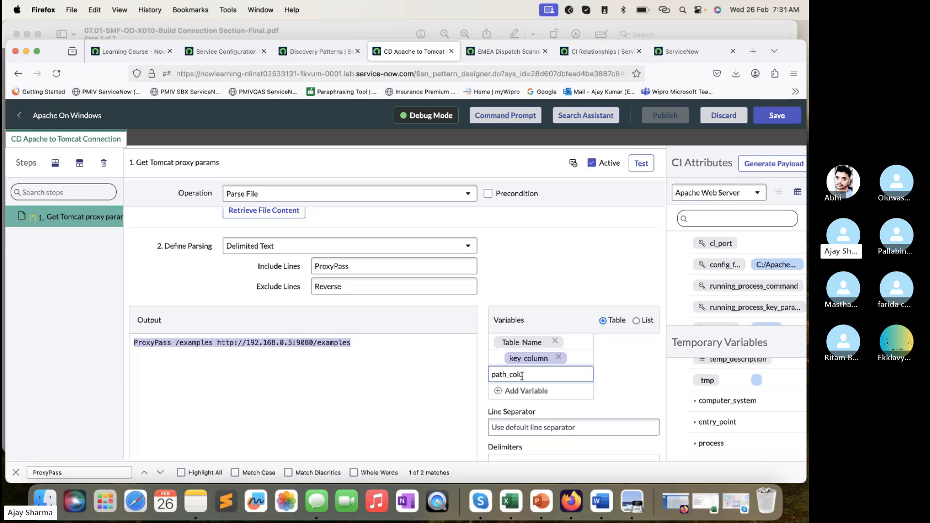
type("th_column")
- Check the lab PDF again and add a third column variable named url_column in Firefox
left_click(362, 34)
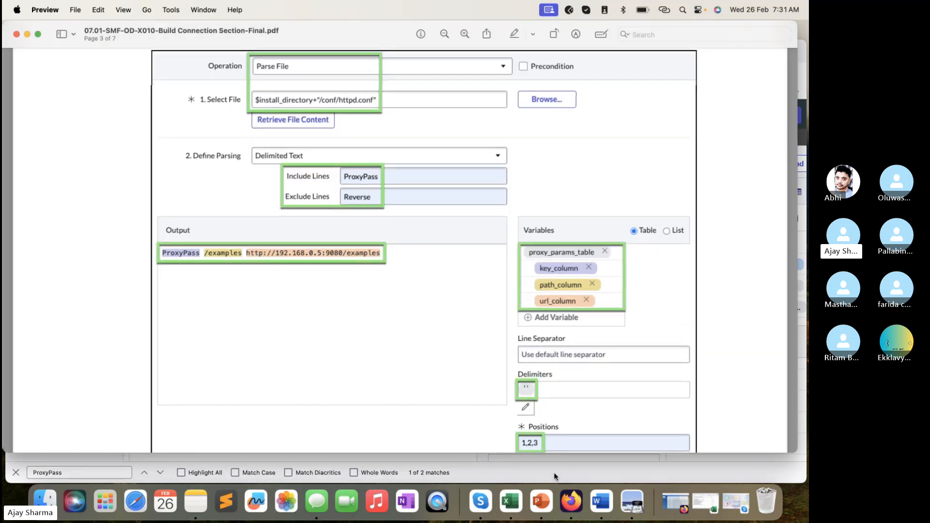
left_click(572, 502)
left_click(545, 392)
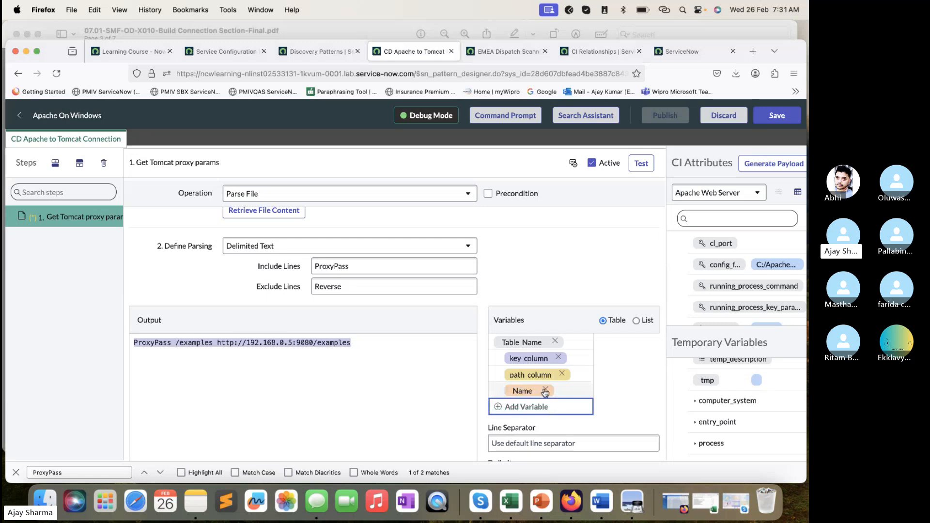
double_click(528, 392)
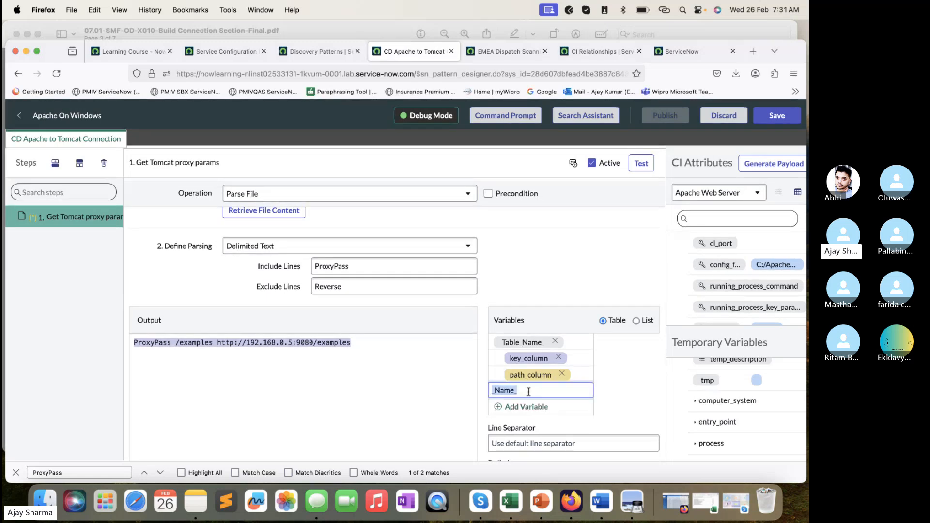
type("url")
key("Return")
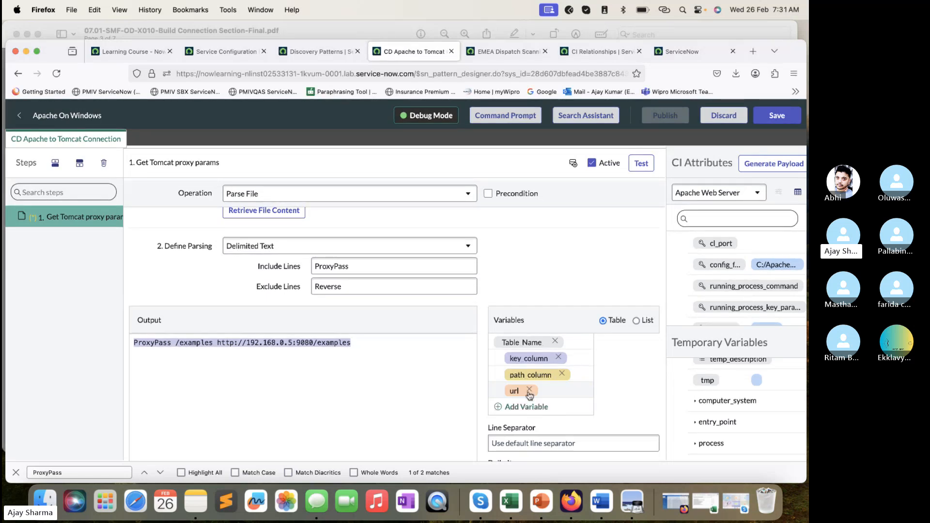
double_click(513, 390)
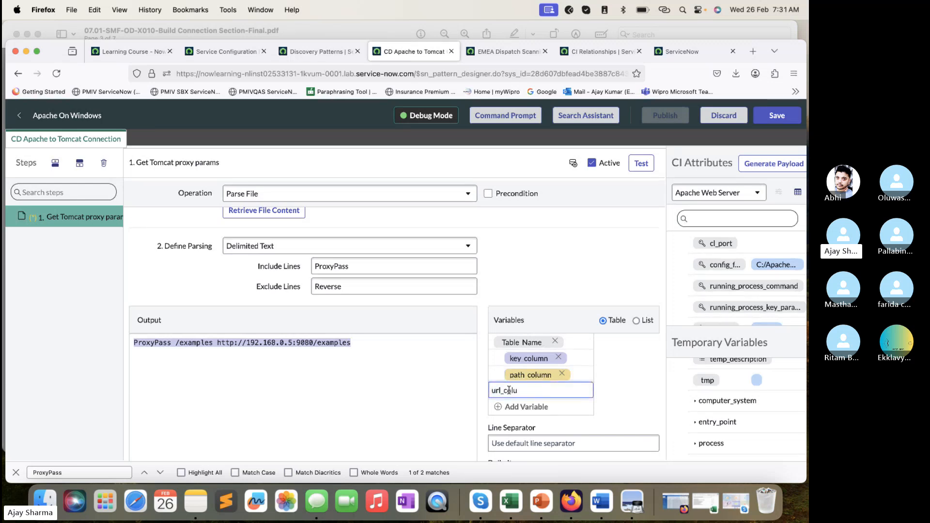
left_click(615, 382)
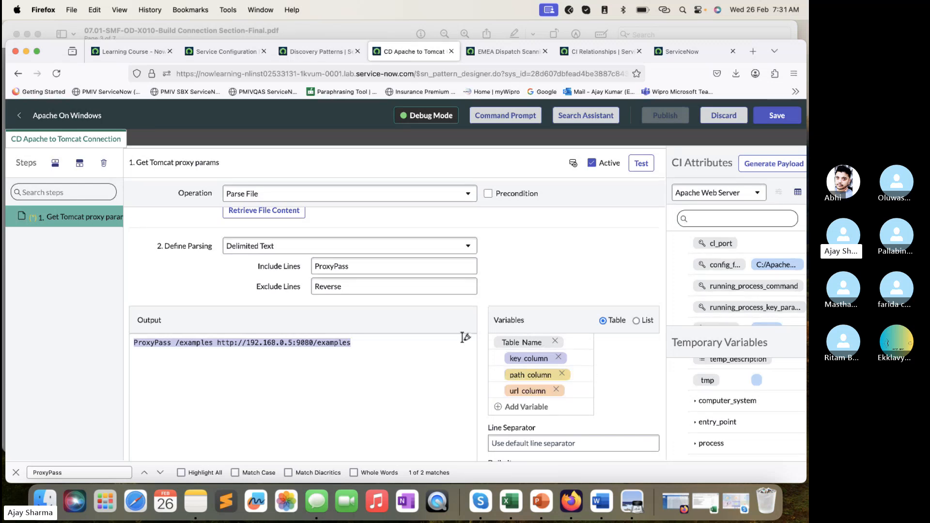
- Try to add a space as the delimiter for the delimited text parsing
scroll(533, 373, "down", 2)
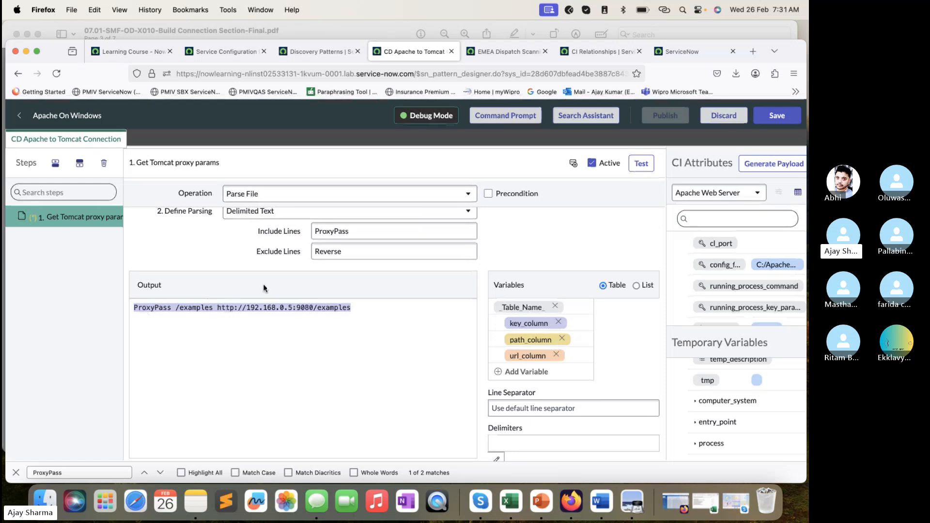
scroll(264, 288, "down", 2)
scroll(264, 288, "down", 2)
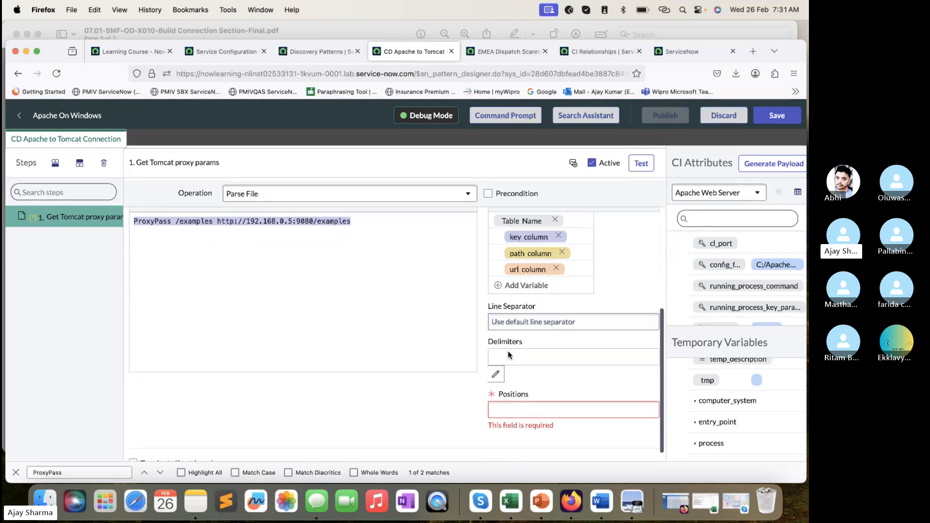
left_click(495, 373)
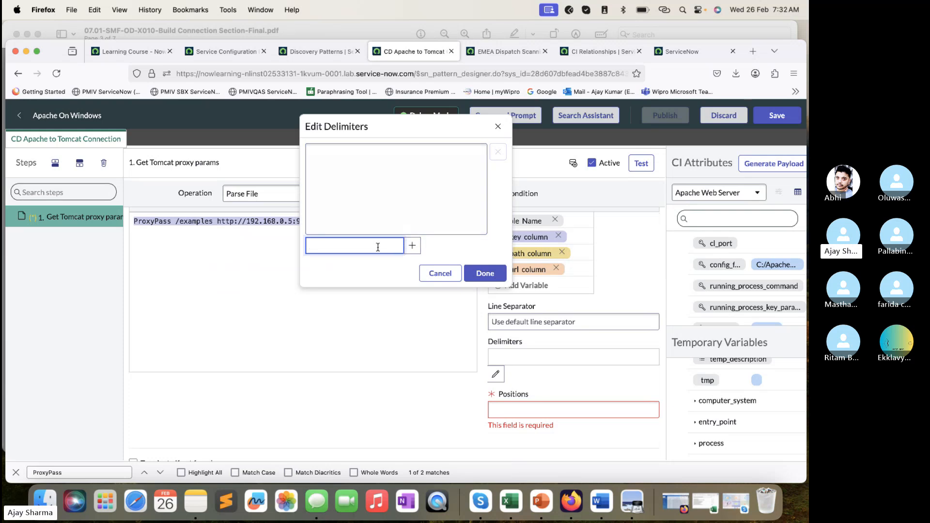
left_click(499, 275)
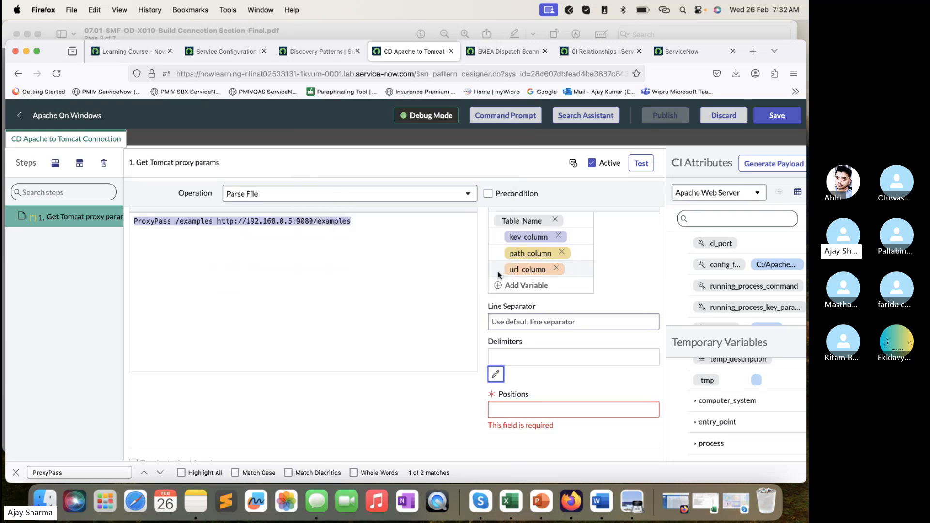
left_click(496, 373)
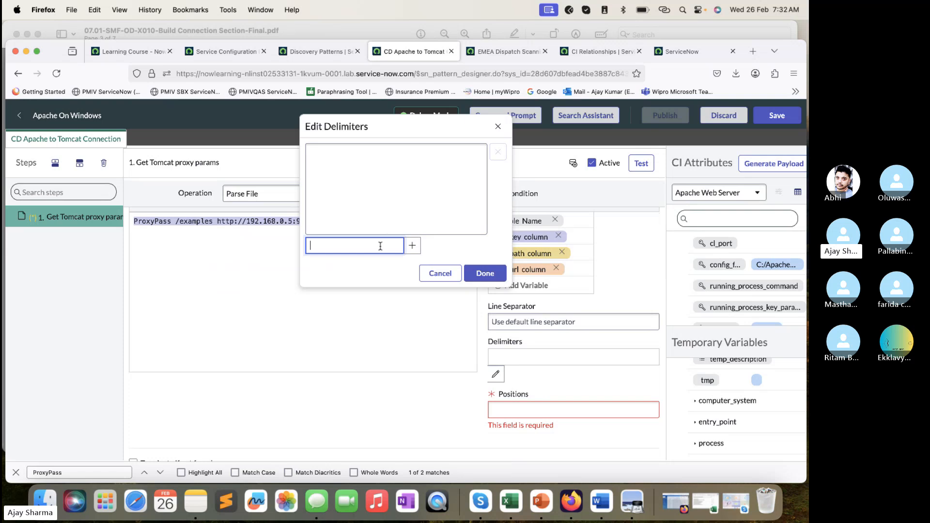
left_click(485, 274)
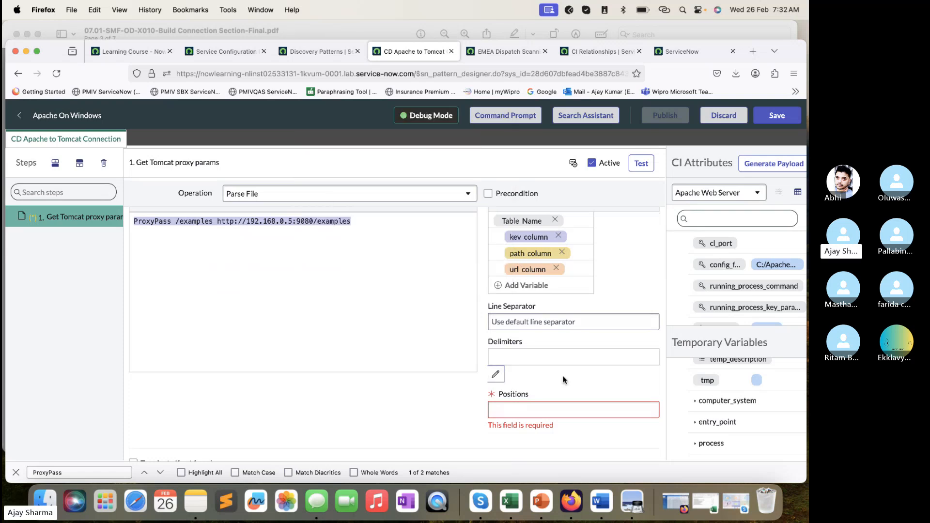
- Set the positions of the parsed columns to 1,2,3
scroll(563, 380, "right", 1)
left_click(547, 408)
type("1,")
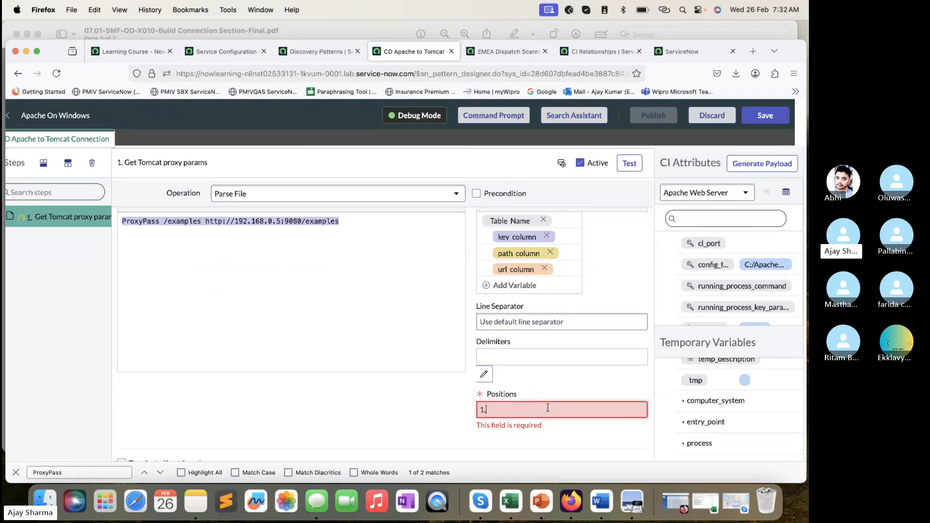
type("2,3")
left_click(587, 383)
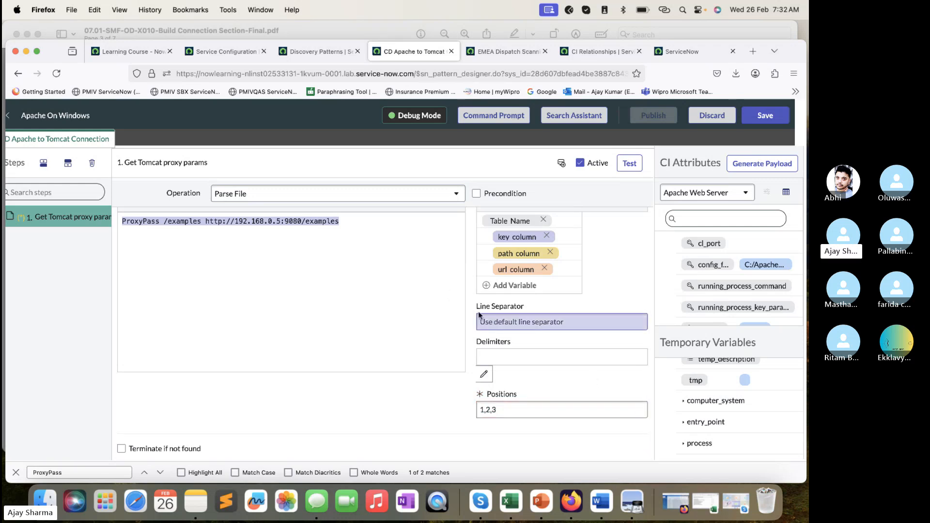
- Compare the variable, delimiter and position settings with the example Parse File form in the lab PDF, then return to Firefox
scroll(455, 295, "up", 2)
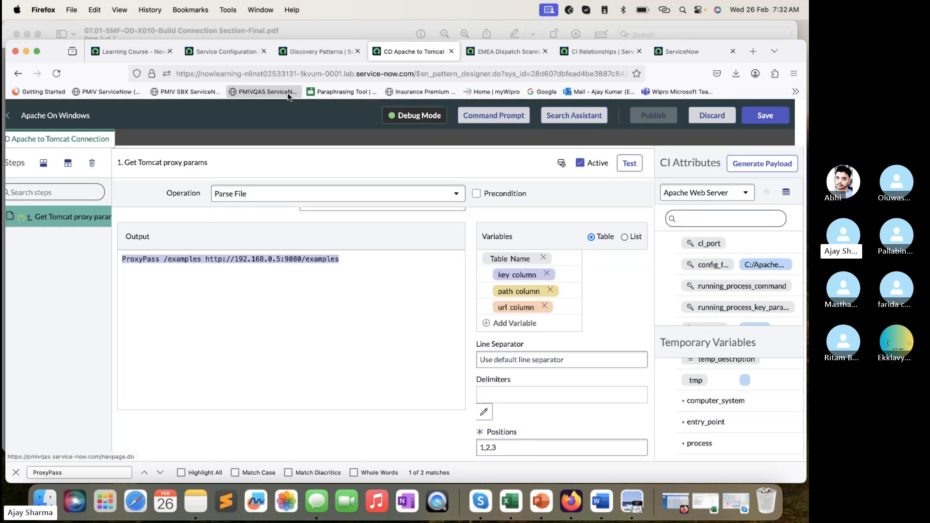
left_click(305, 30)
scroll(397, 260, "down", 2)
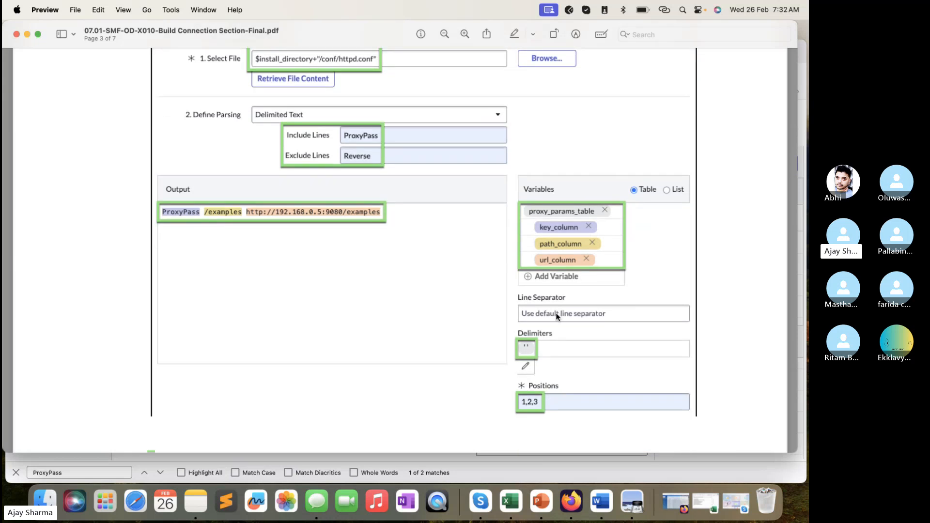
scroll(509, 264, "up", 4)
scroll(509, 264, "down", 5)
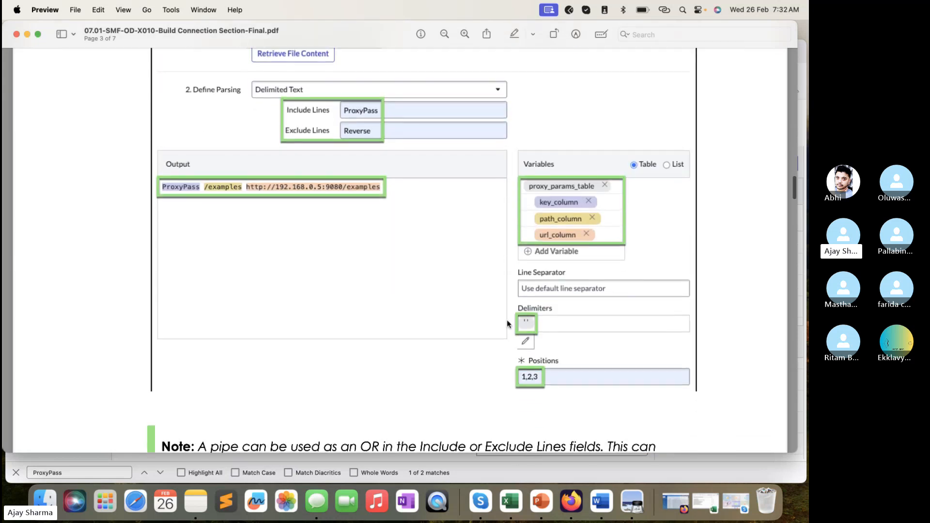
left_click(518, 475)
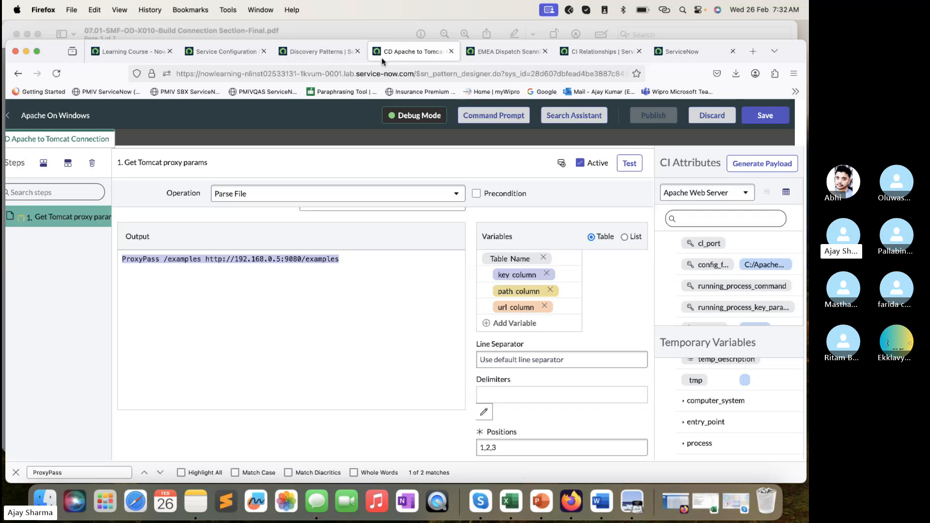
- Check the table name in the lab PDF again and name the parsing table proxy_params_table in Firefox
left_click(380, 34)
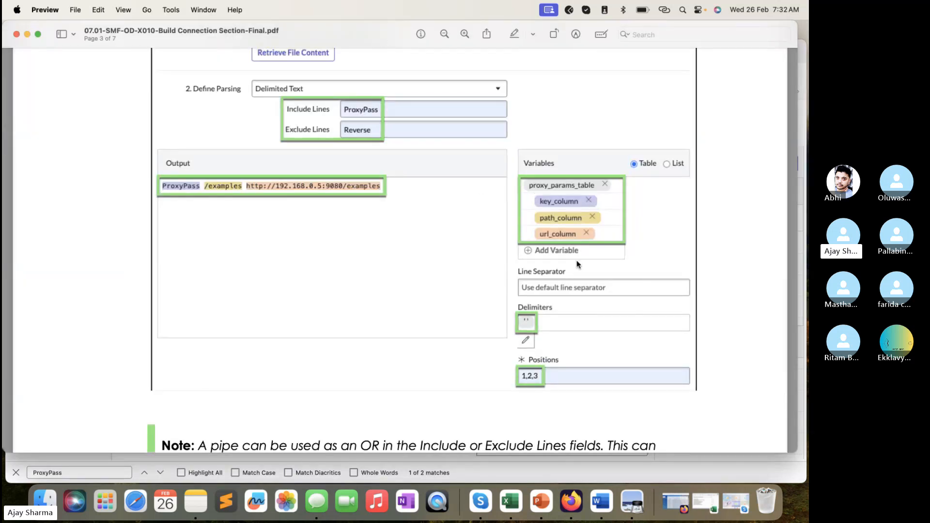
left_click(539, 473)
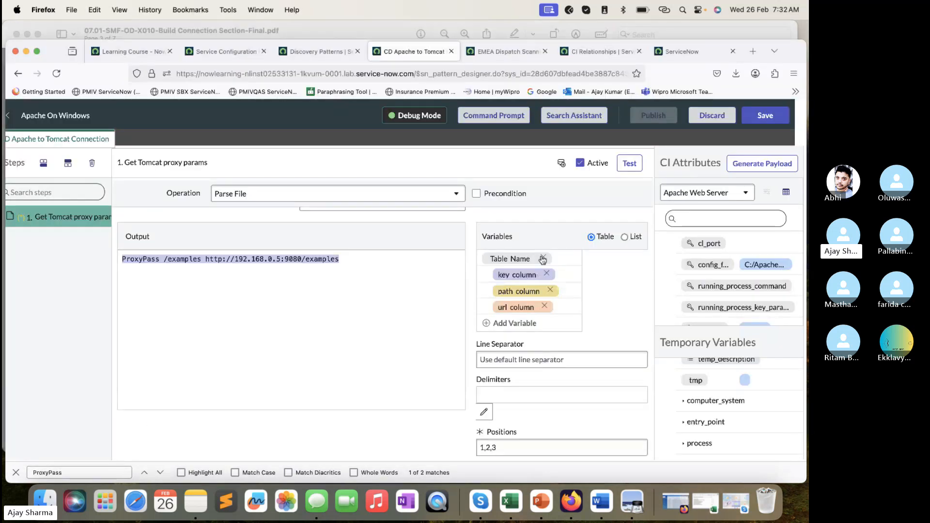
left_click(517, 260)
type("proxy_param")
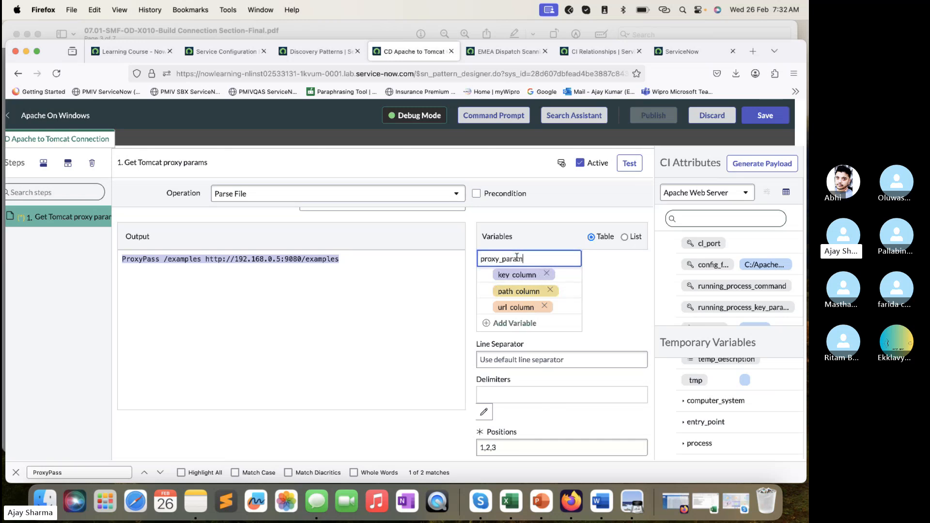
type("s_table")
- Check the delimiter in the lab PDF, add a single space as the delimiter in Firefox, and review the column highlighting in the output
left_click(332, 30)
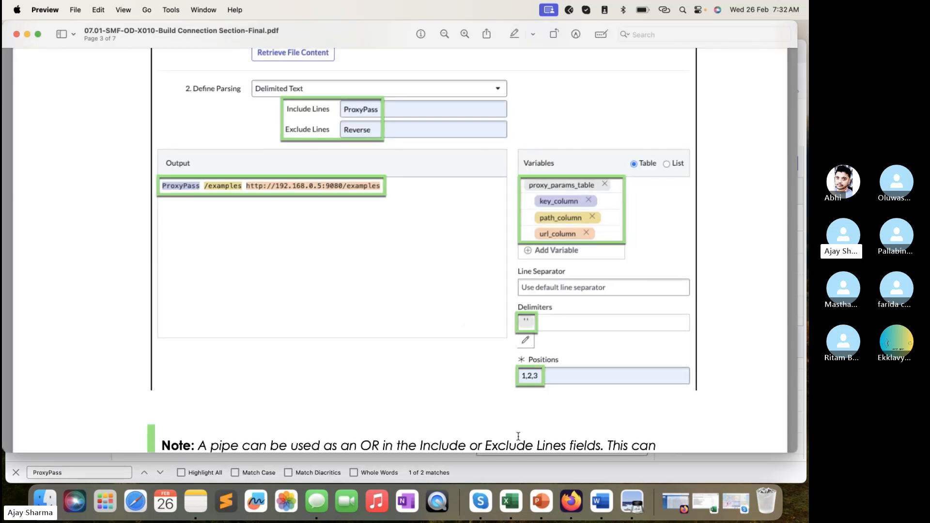
left_click(519, 475)
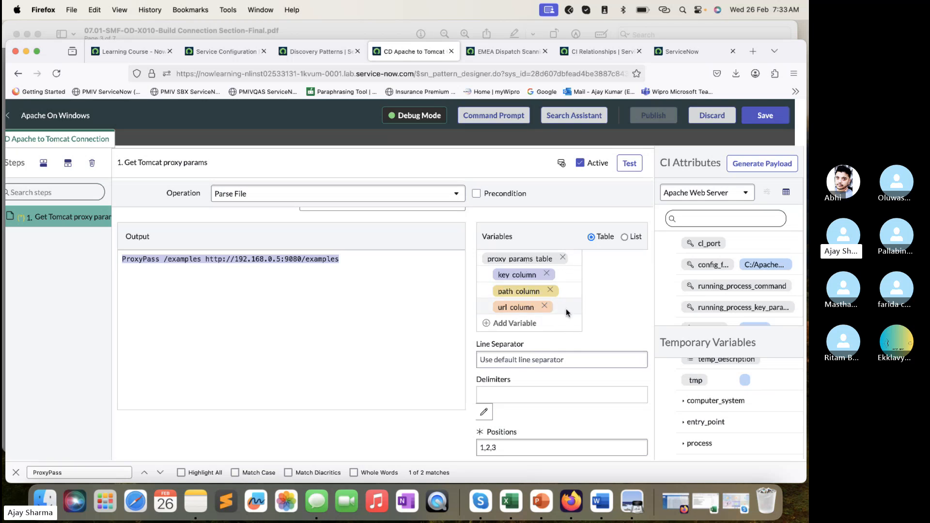
left_click(483, 411)
left_click(375, 247)
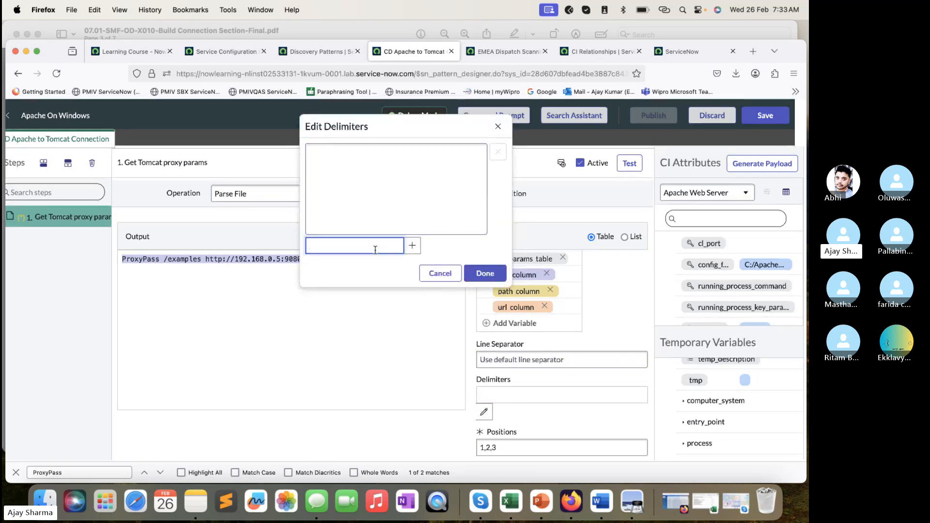
left_click(412, 246)
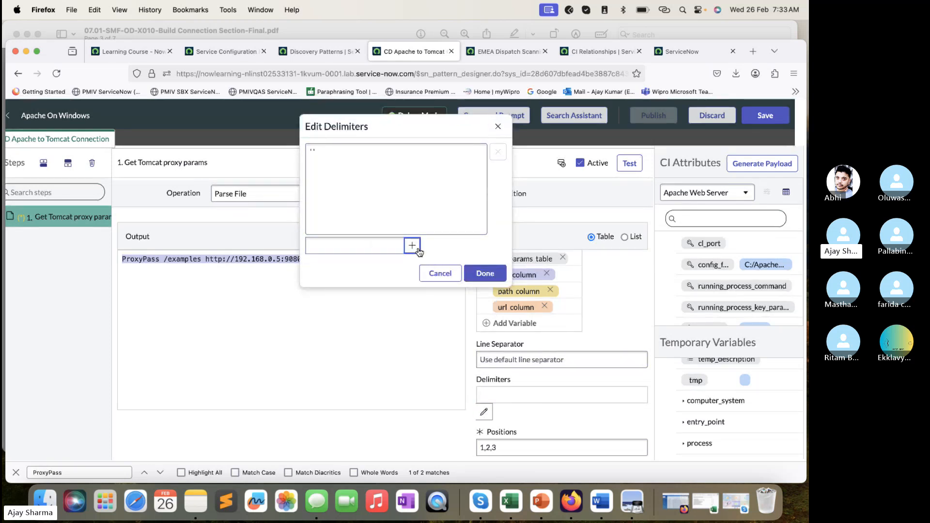
left_click(485, 273)
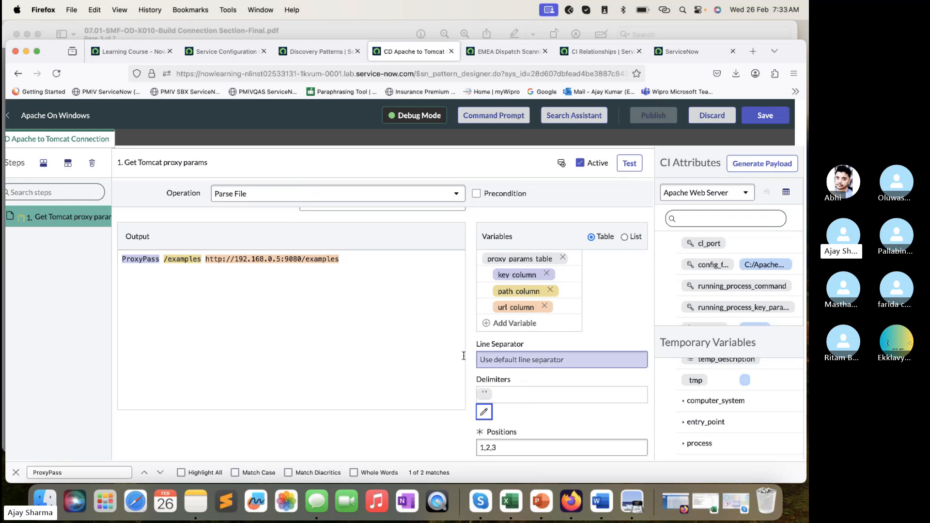
scroll(367, 421, "down", 2)
scroll(367, 421, "up", 2)
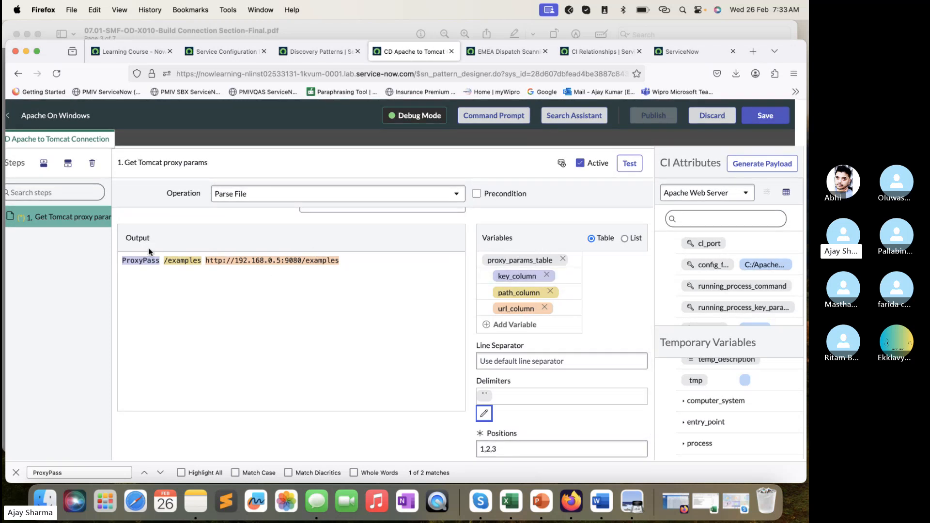
scroll(533, 409, "down", 2)
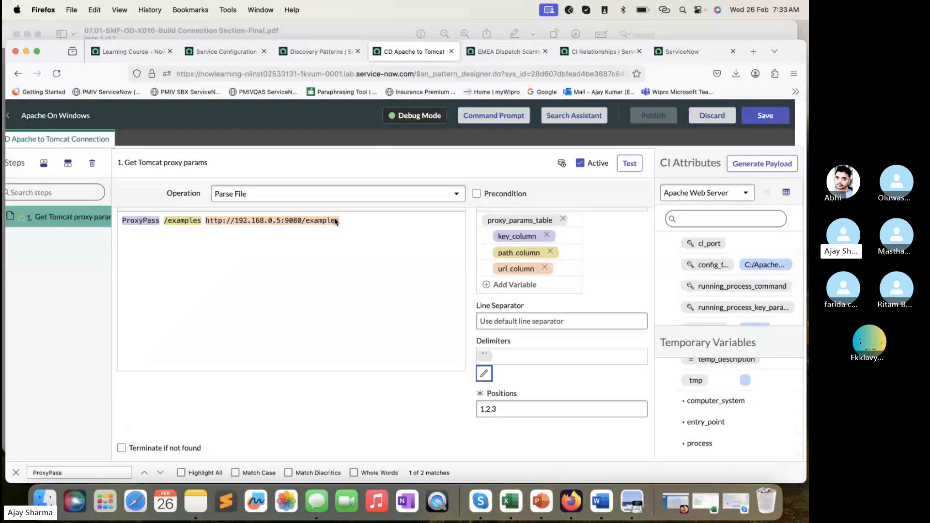
left_click(521, 406)
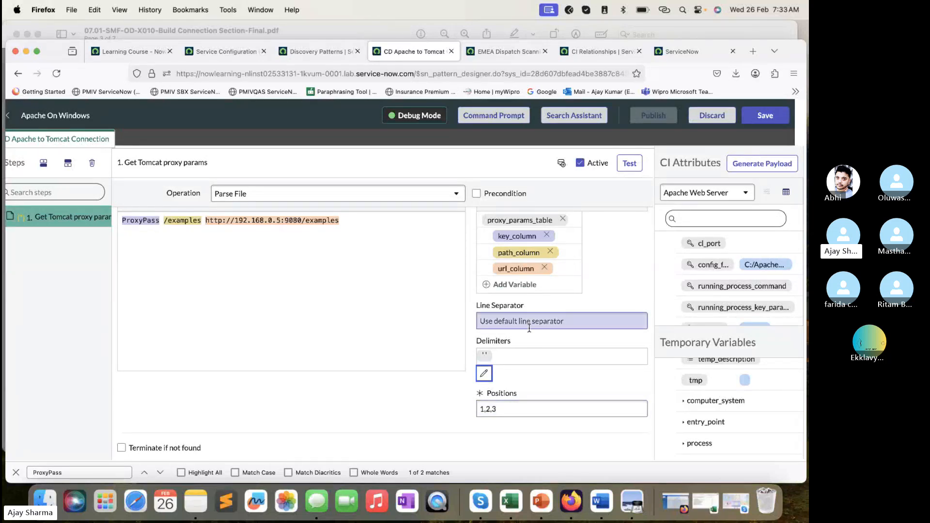
- Read the test instruction in the lab PDF and run the test of the Get Tomcat proxy params step in Firefox
left_click(373, 32)
scroll(418, 260, "down", 6)
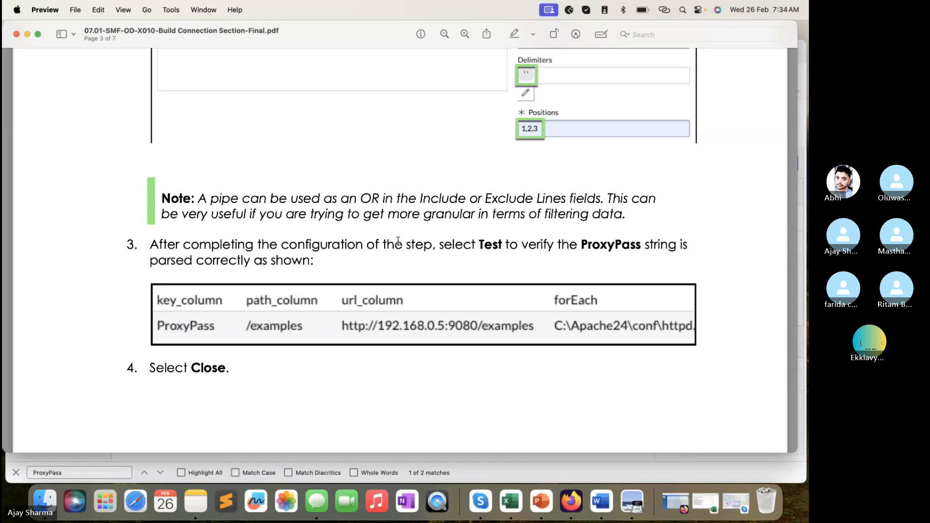
scroll(378, 226, "down", 2)
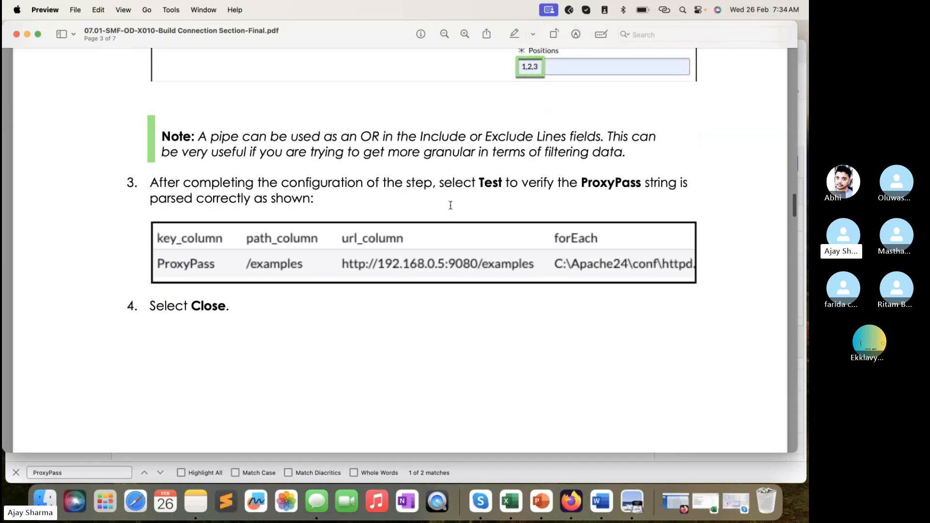
left_click(537, 473)
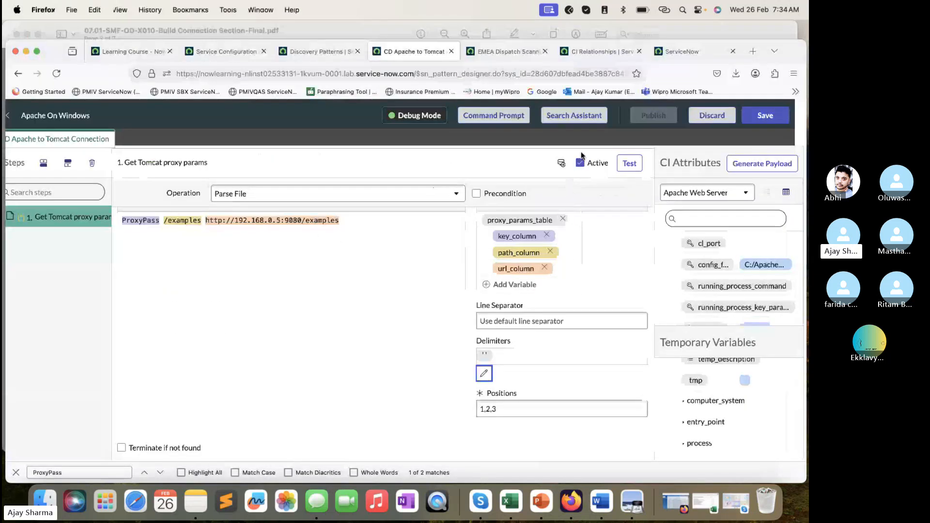
left_click(624, 161)
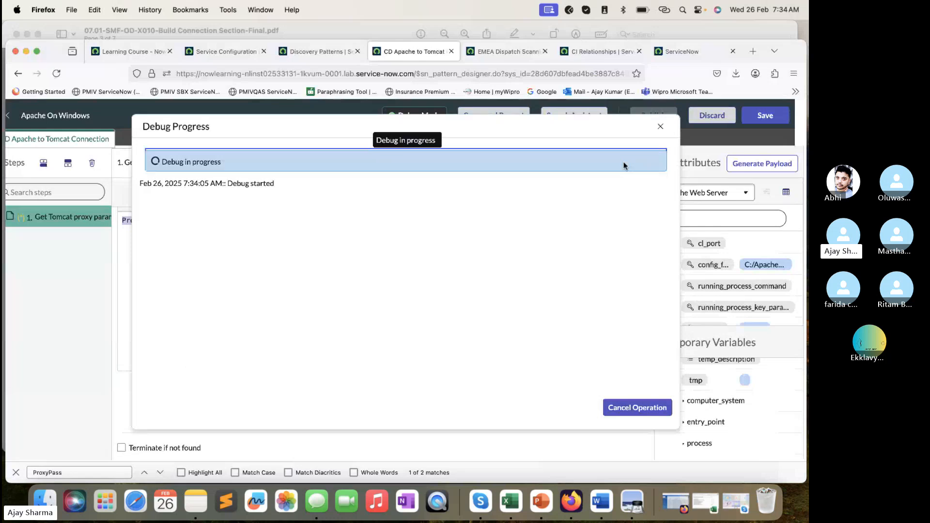
- Compare the expected ProxyPass table in the lab PDF with all columns of the test result in Firefox, and close the result
left_click(388, 25)
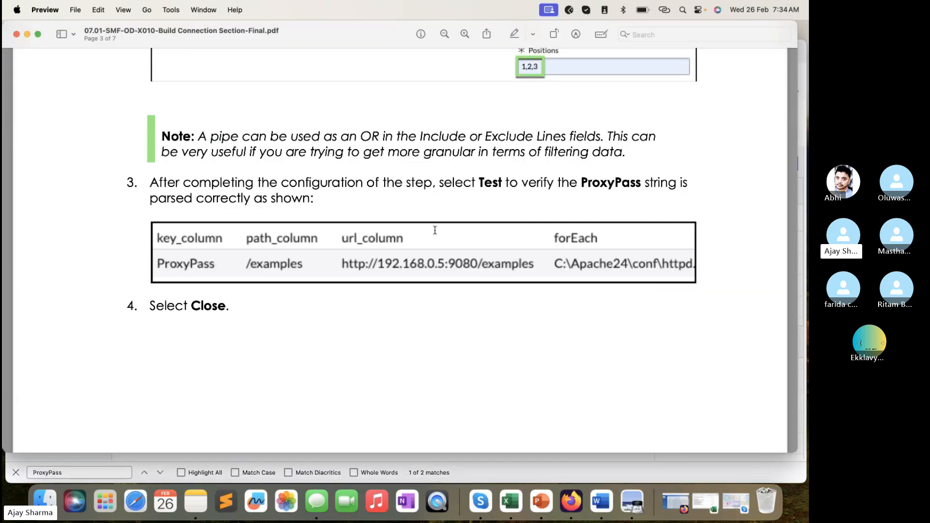
scroll(435, 230, "down", 2)
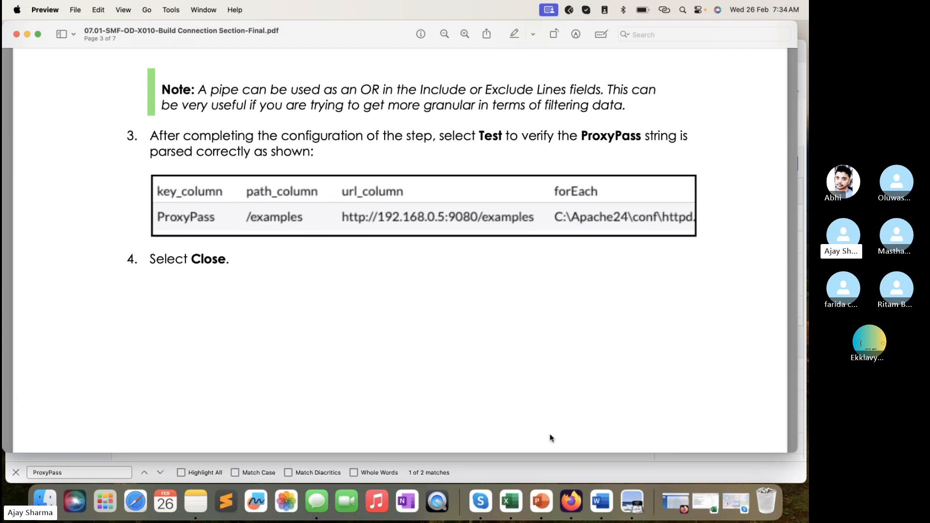
left_click(540, 470)
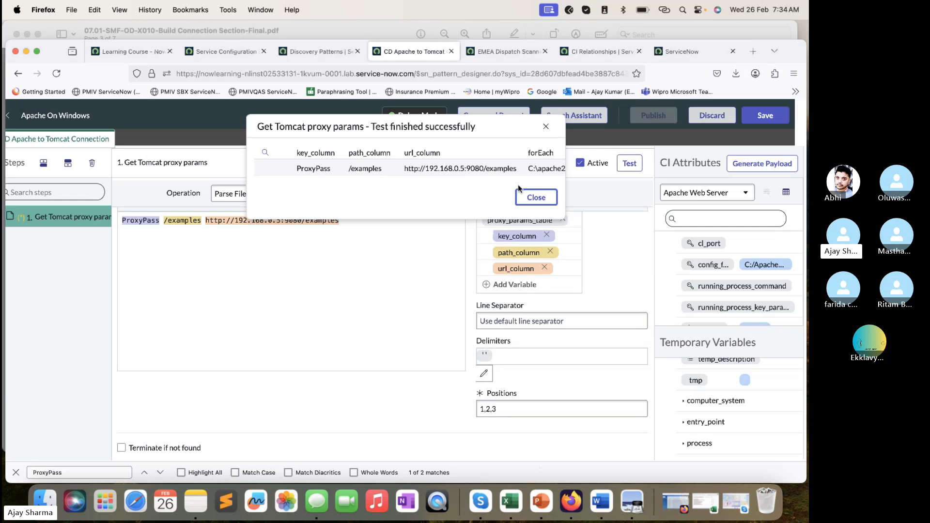
scroll(520, 176, "right", 2)
scroll(521, 176, "left", 2)
scroll(330, 170, "right", 1)
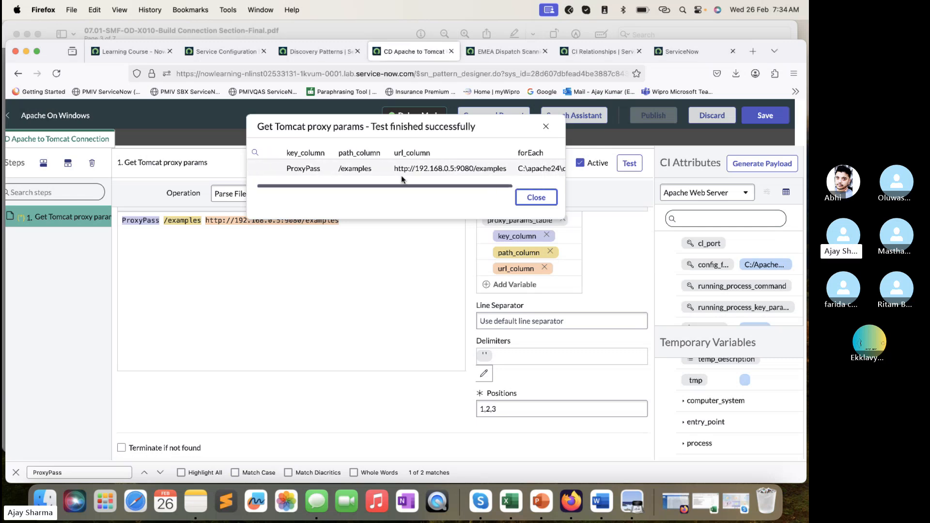
scroll(402, 179, "right", 3)
scroll(504, 175, "left", 1)
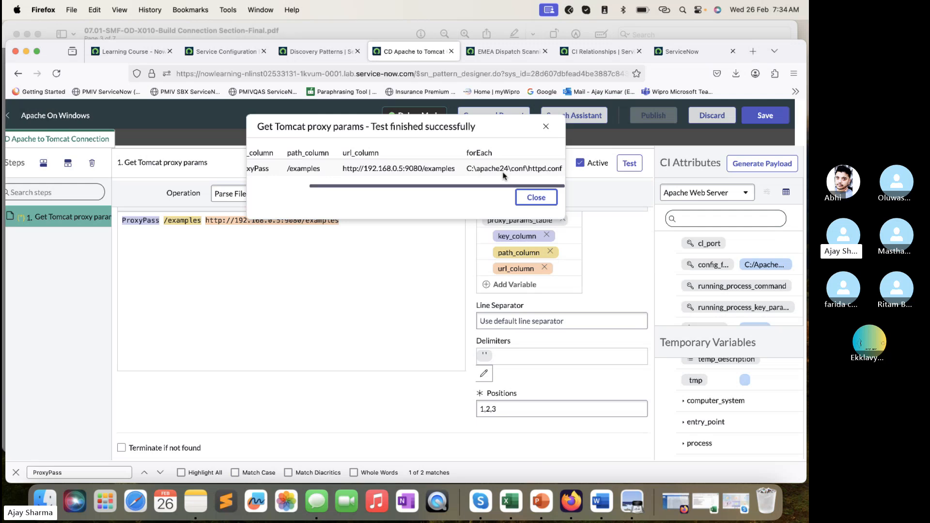
left_click(546, 127)
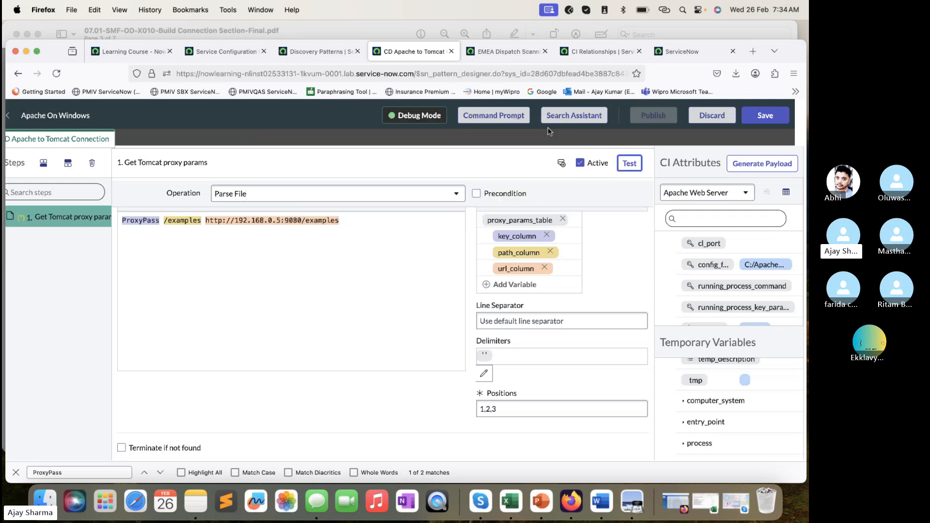
- Read the Create New Connection Step 2 details in the lab PDF, copy the step name, and add a second step below the first in Firefox
left_click(369, 35)
scroll(438, 255, "down", 10)
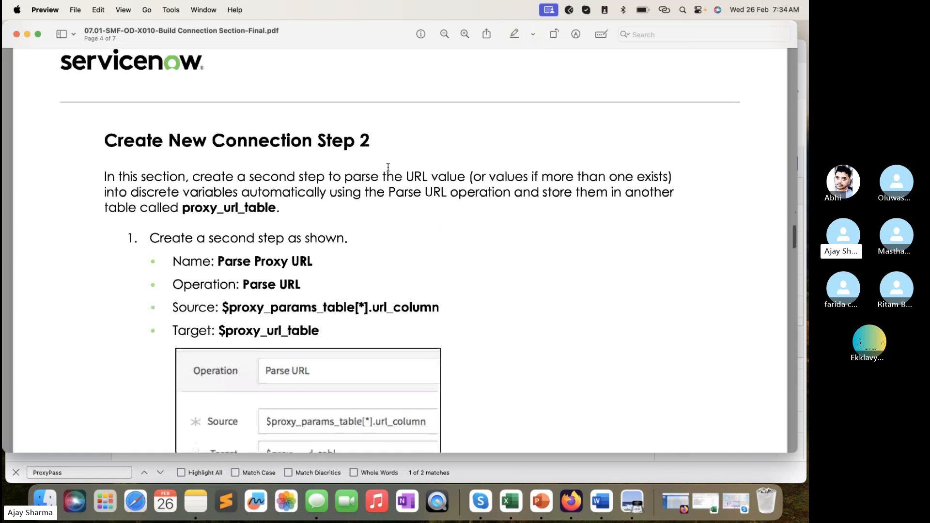
scroll(308, 242, "down", 3)
left_click_drag(314, 202, 222, 202)
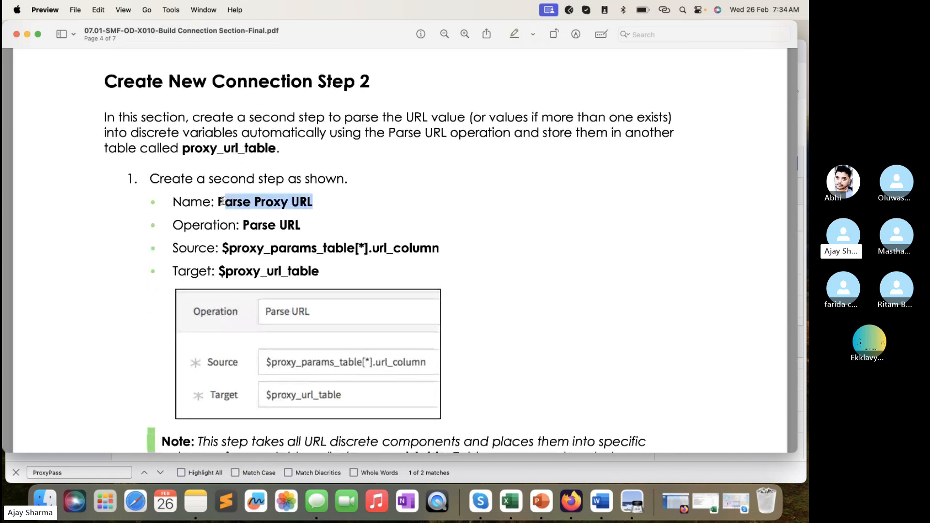
left_click(510, 463)
left_click(68, 164)
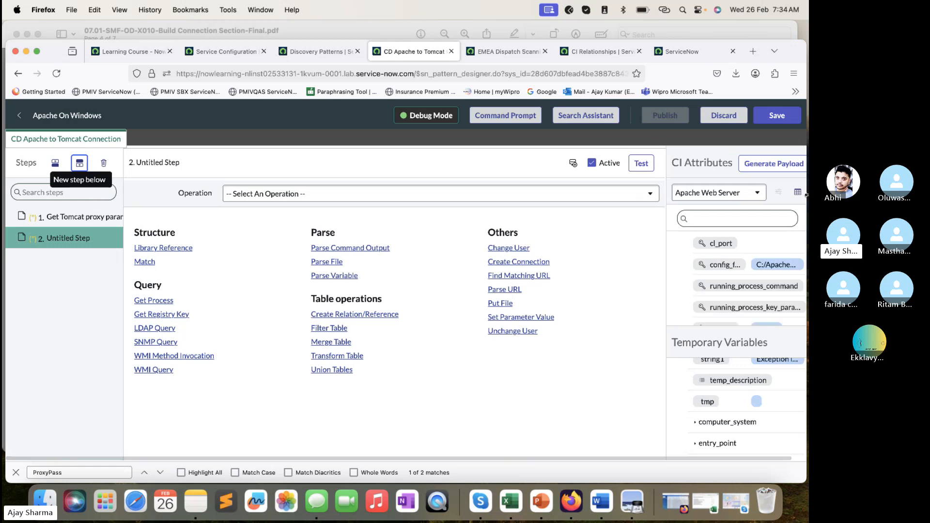
- Adjust the Firefox window's width and rename the untitled second step to Parse Proxy URL
left_click_drag(806, 202, 795, 199)
left_click_drag(779, 53, 780, 53)
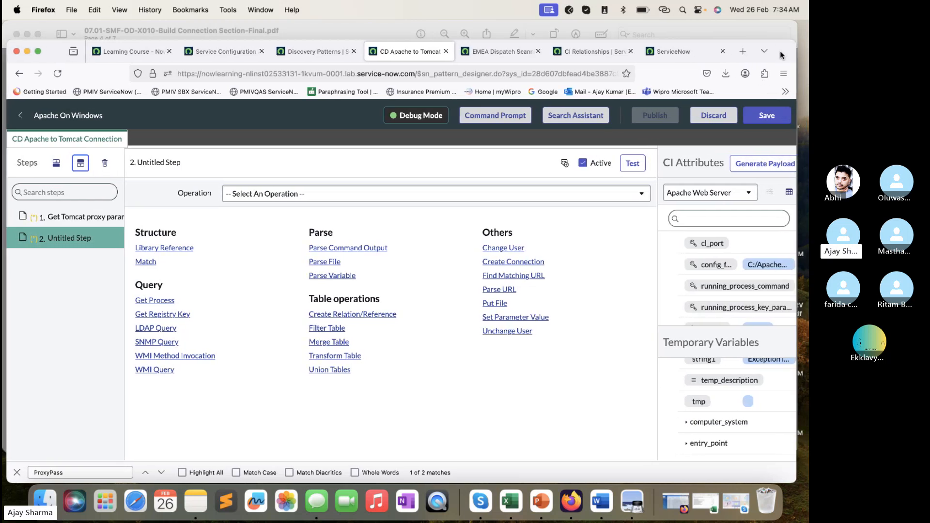
left_click_drag(798, 181, 805, 181)
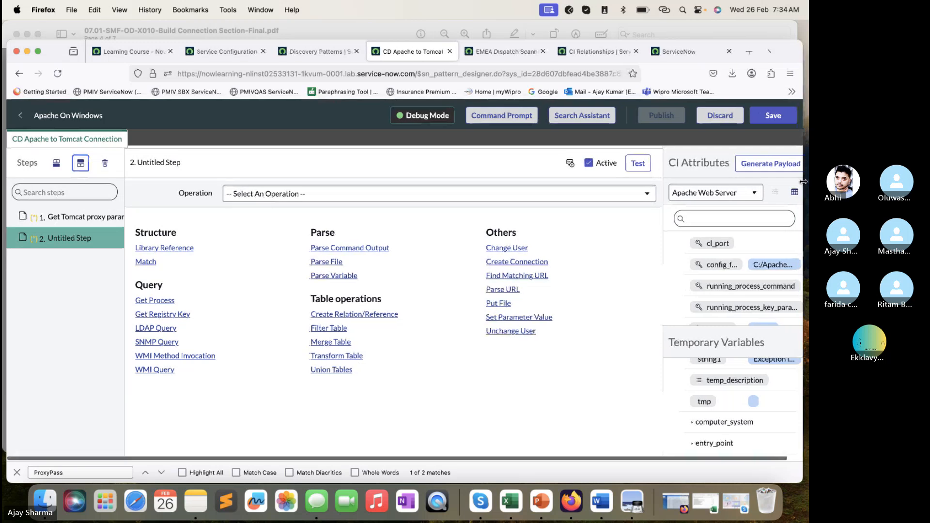
double_click(93, 245)
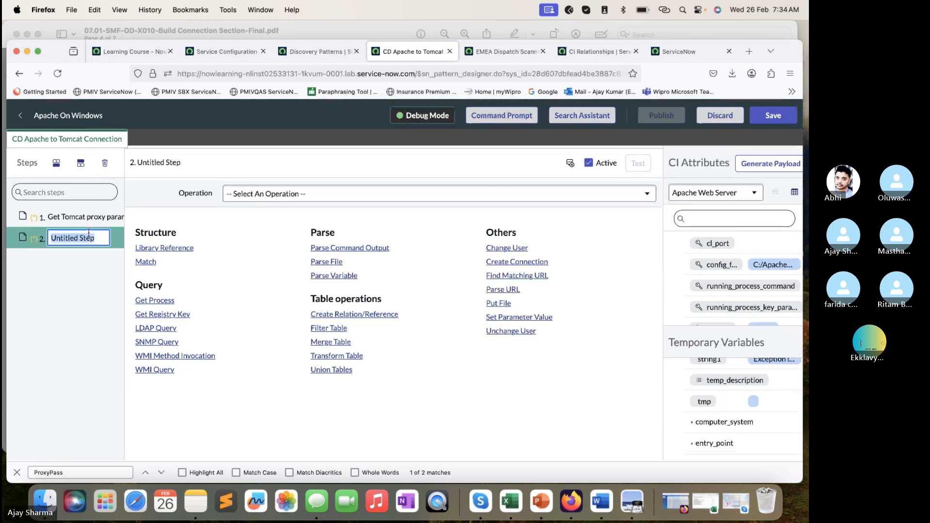
type("Parse Proxy URL")
left_click(234, 393)
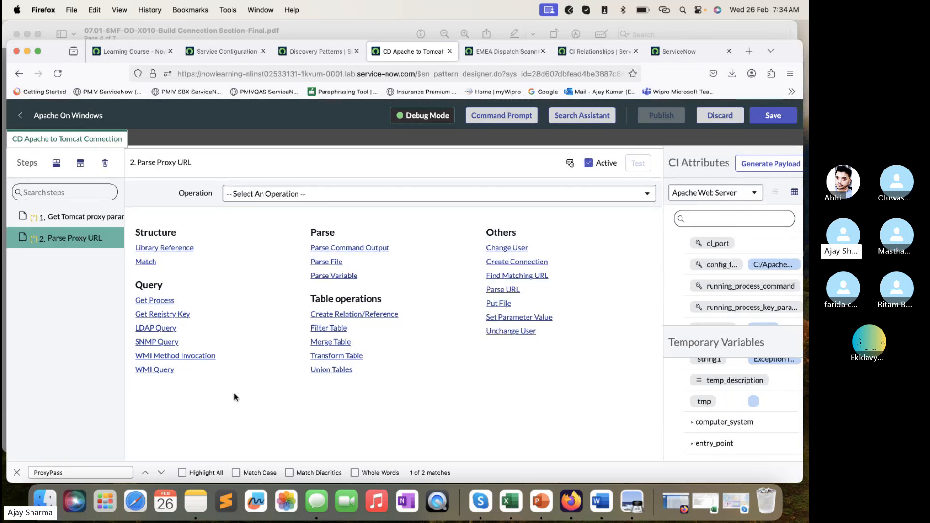
- Check the operation for the second step in the lab PDF and set the Parse Proxy URL step's operation to Parse URL in Firefox
left_click(310, 26)
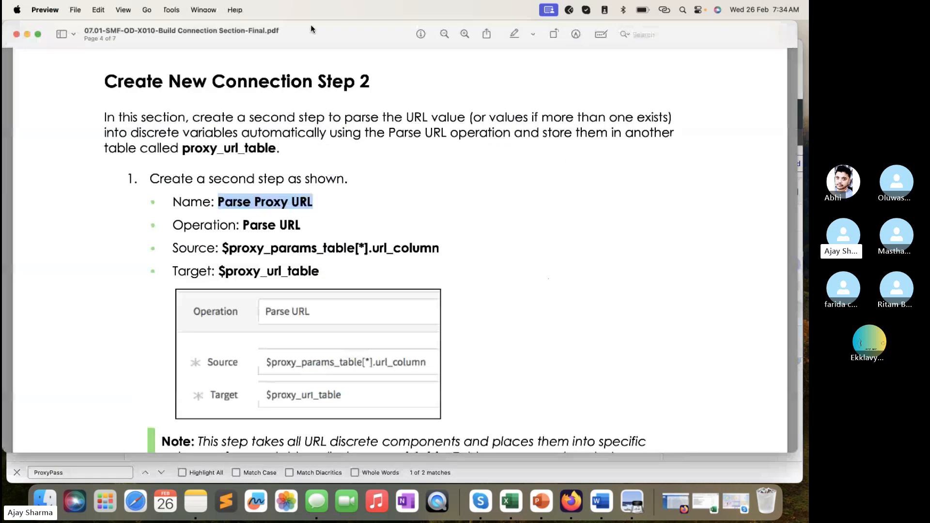
scroll(357, 178, "down", 3)
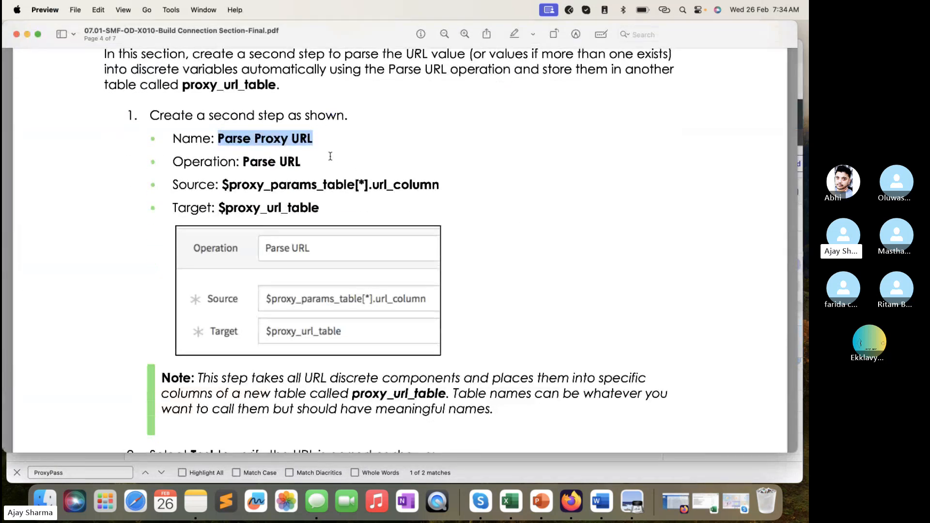
left_click_drag(301, 162, 244, 162)
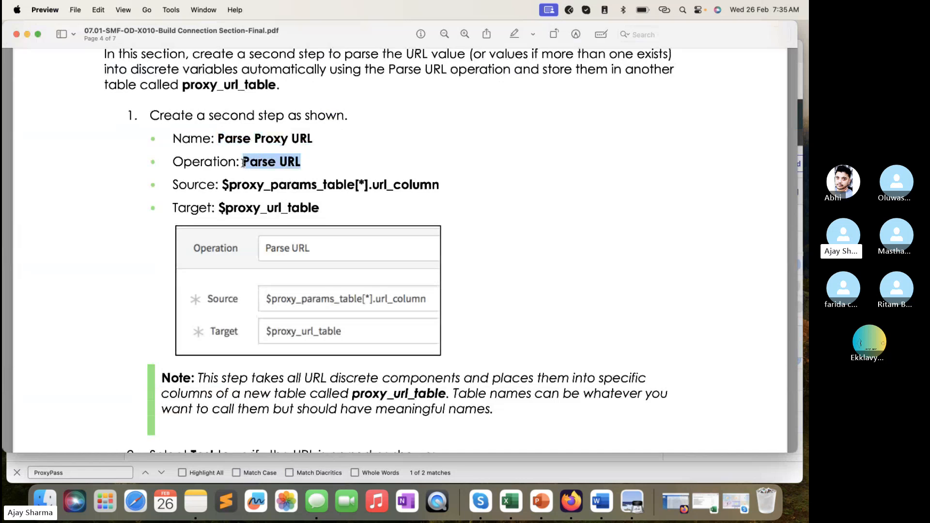
key("super+Tab")
left_click(412, 194)
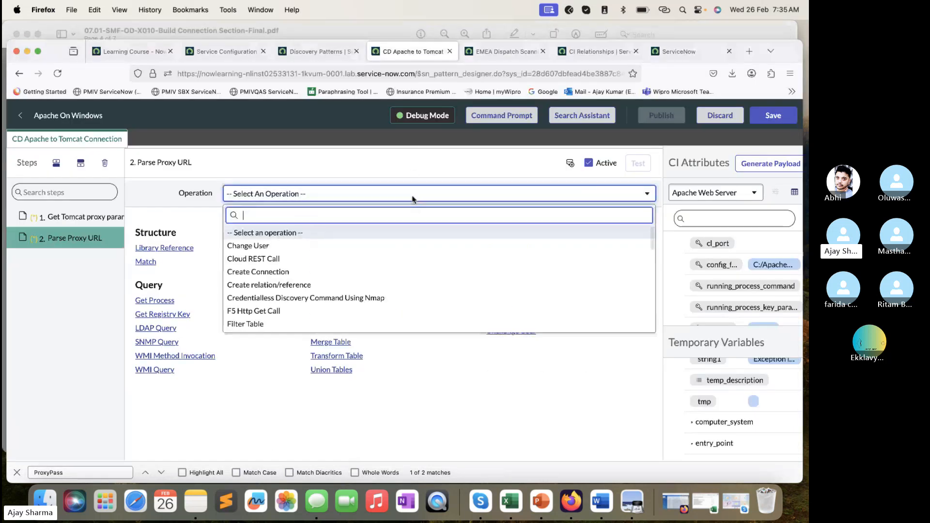
type("pas")
key("BackSpace")
type("r")
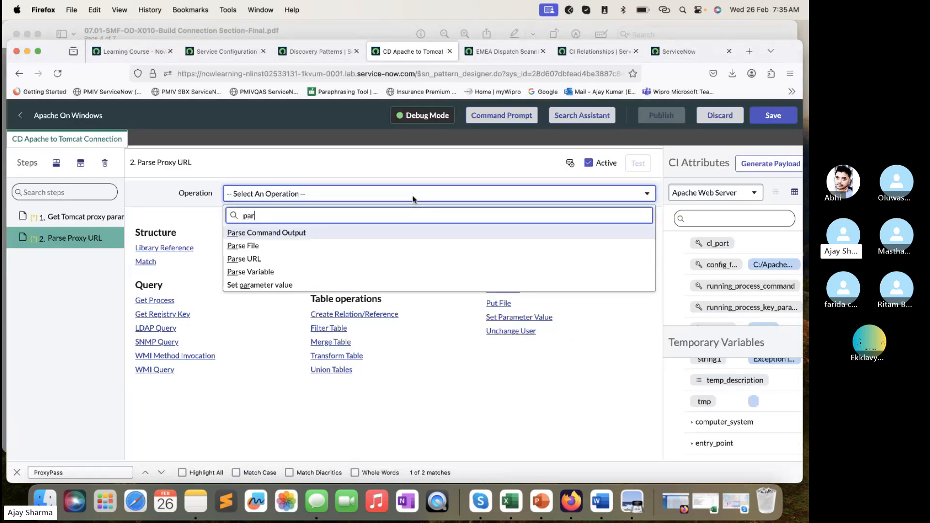
left_click(285, 260)
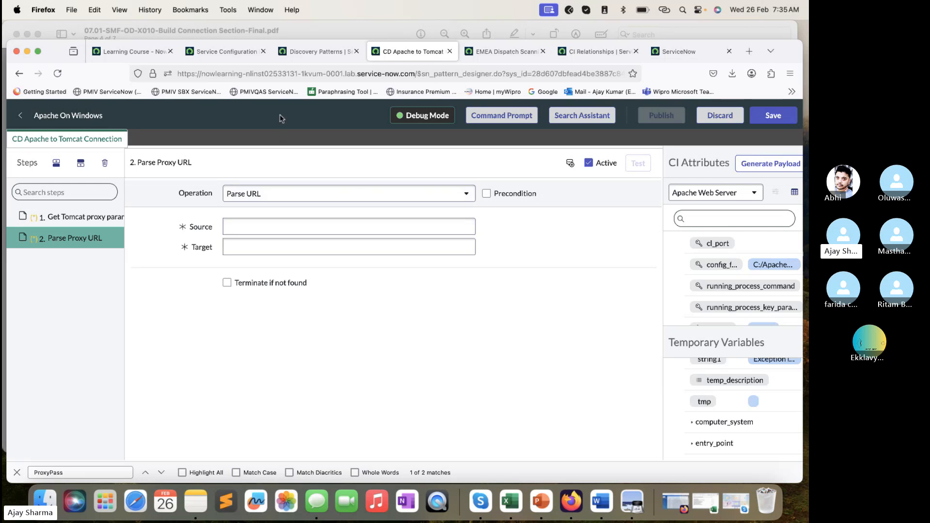
- Copy the source value from the lab PDF, set the Source to $proxy_params_table[*].url_column in Firefox, and review its table and column parts
left_click(294, 23)
scroll(383, 263, "down", 2)
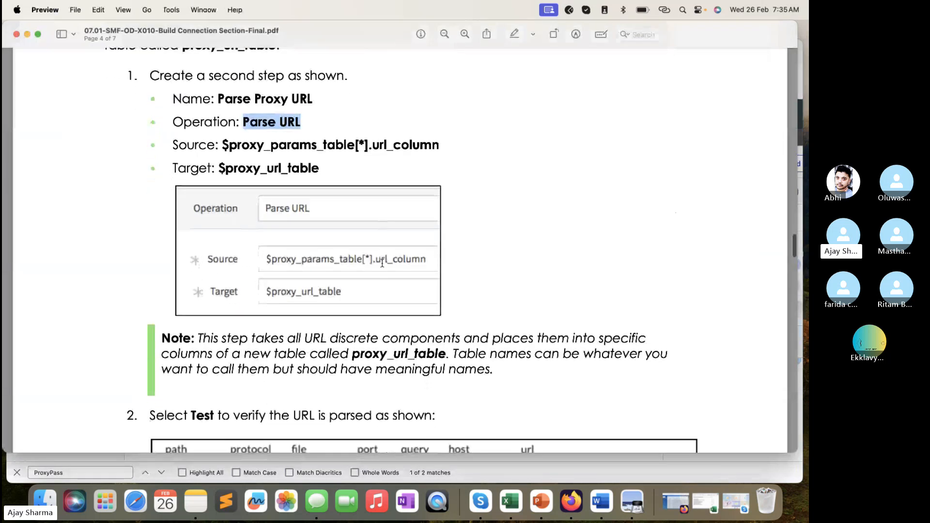
left_click_drag(439, 145, 224, 148)
key("super+c")
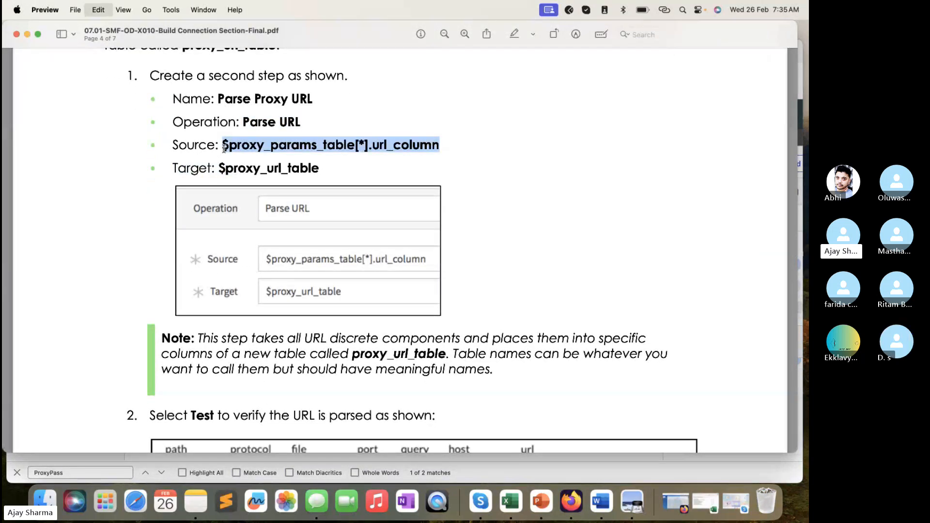
left_click(493, 475)
left_click(304, 228)
key("super+v")
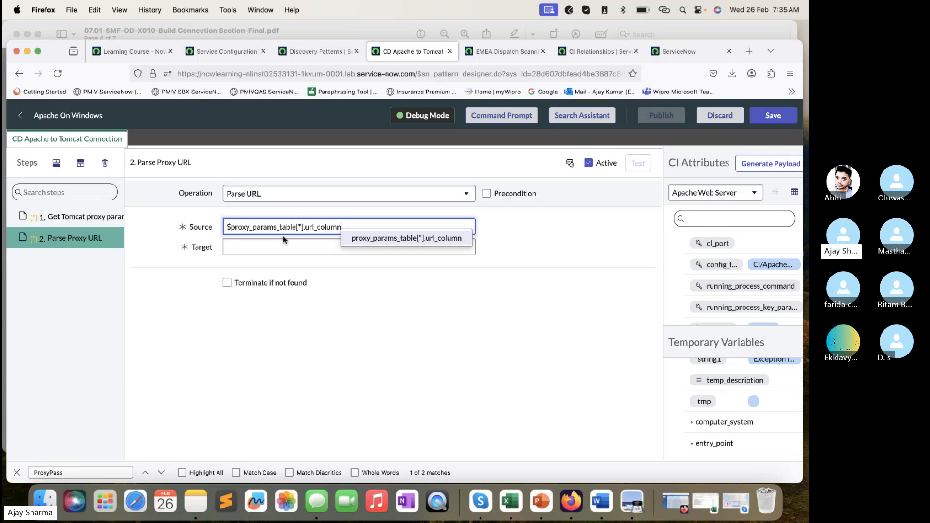
left_click_drag(305, 227, 357, 222)
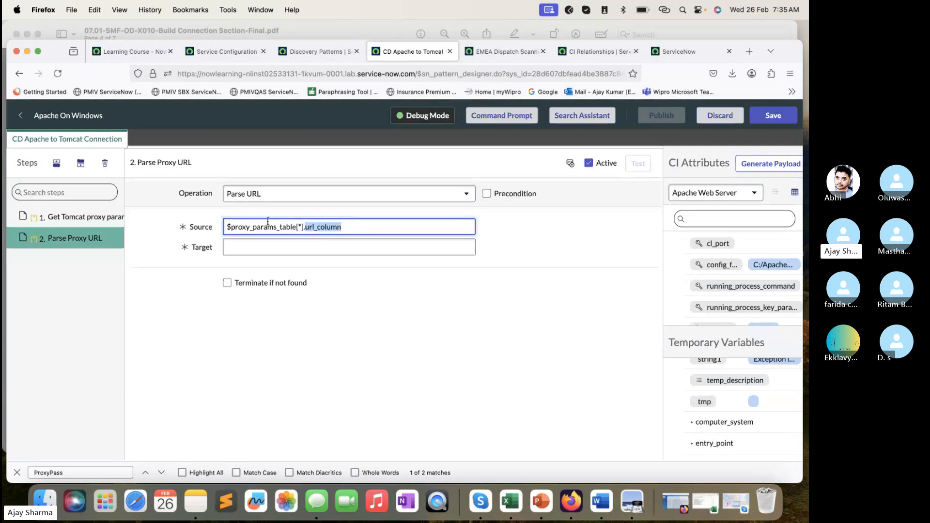
left_click(297, 226)
left_click_drag(297, 226, 217, 226)
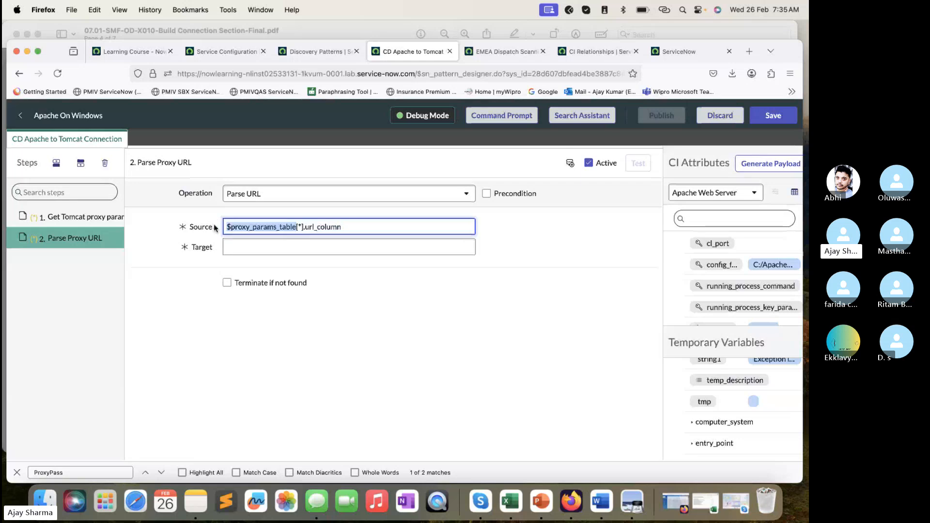
- Copy the target value from the lab PDF and set the Parse URL Target to $proxy_url_table in Firefox
left_click(331, 27)
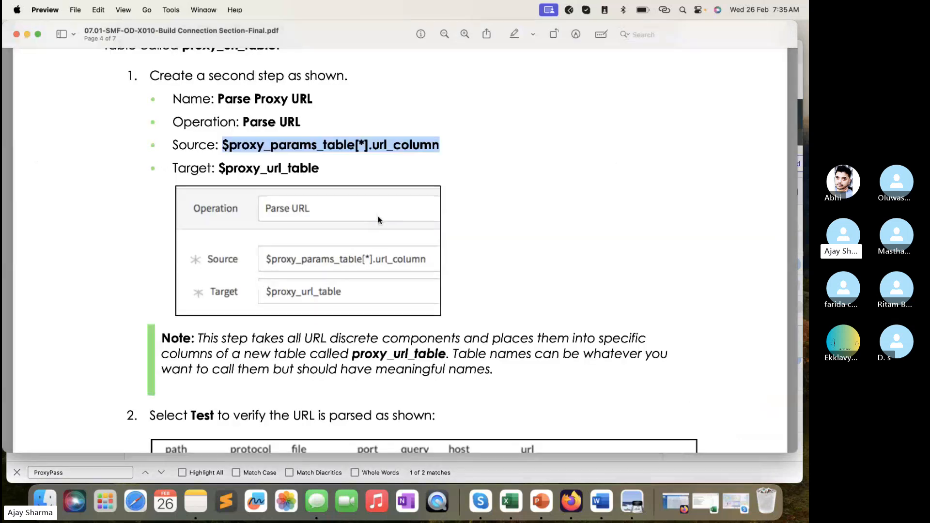
scroll(376, 232, "down", 3)
left_click(305, 235)
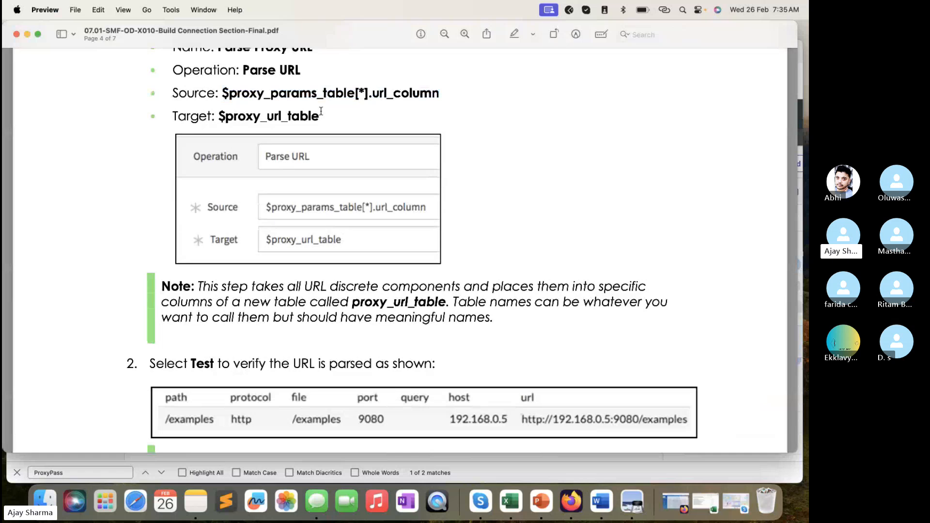
left_click_drag(321, 111, 219, 116)
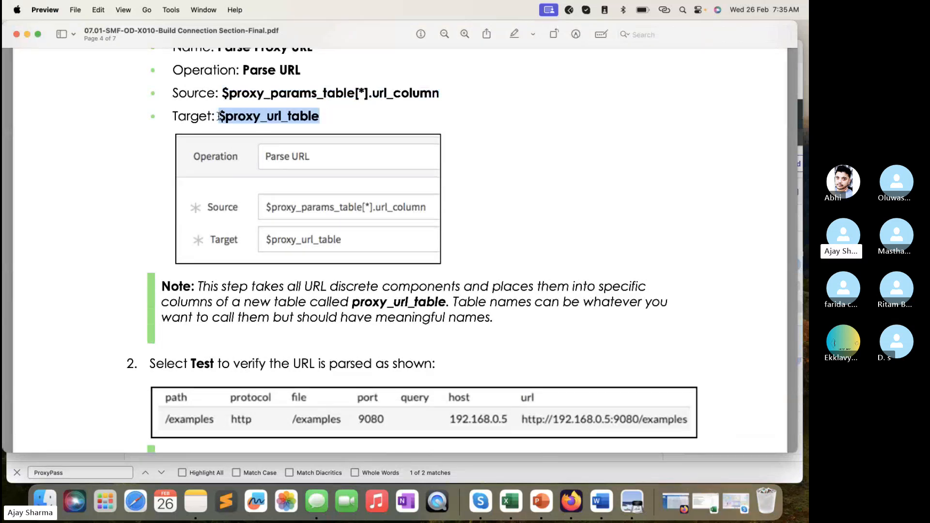
key("super+Tab")
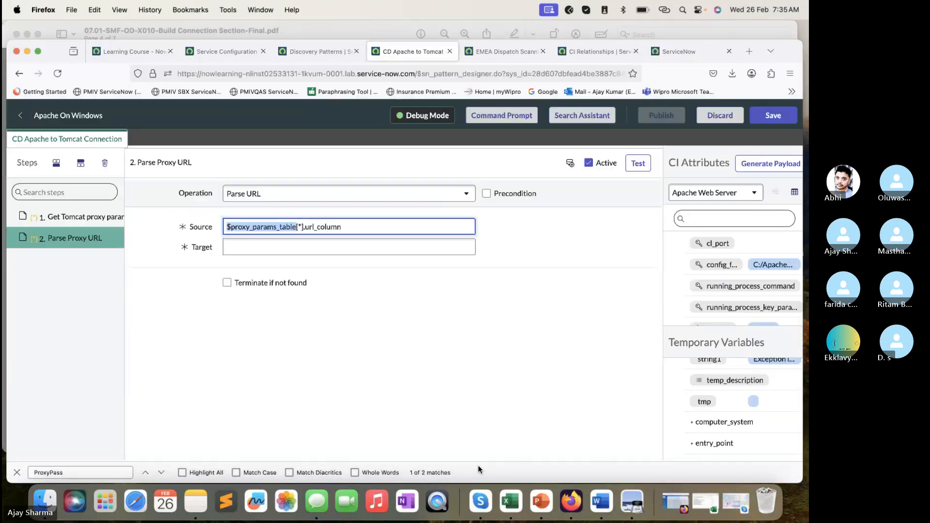
left_click(302, 245)
key("super+v")
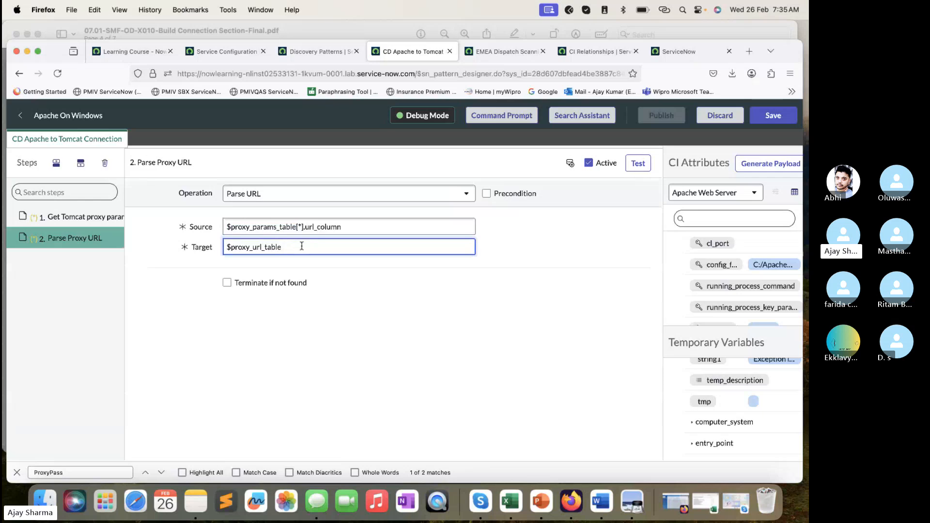
- Read the test instruction for the second step in the lab PDF and run the test of the Parse Proxy URL step in Firefox
left_click(361, 32)
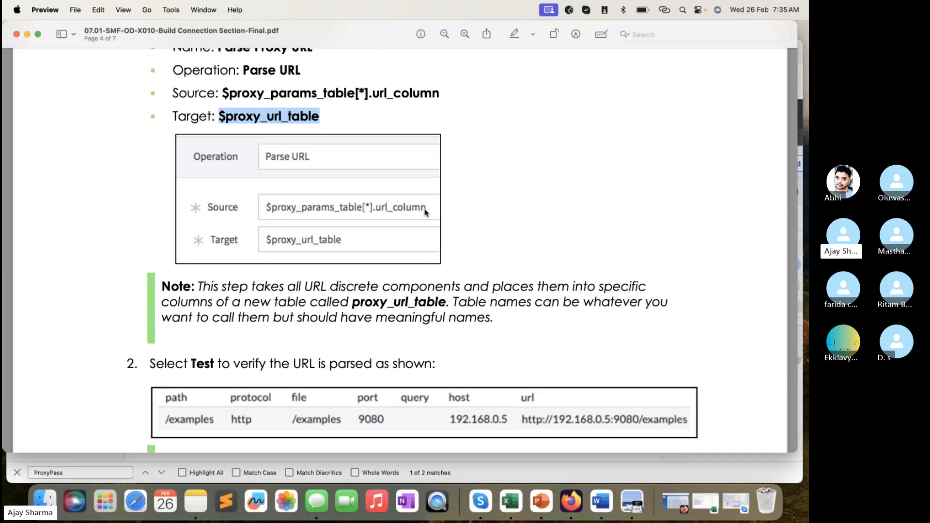
scroll(425, 212, "down", 5)
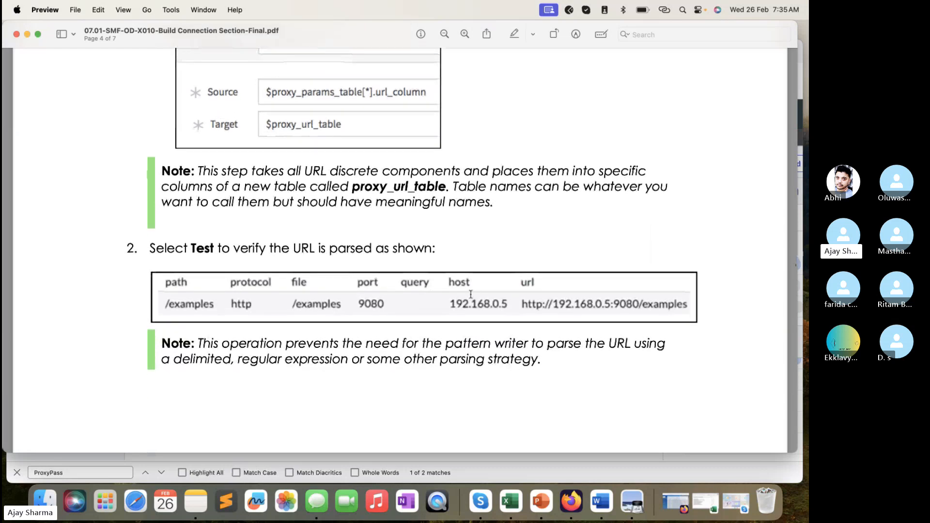
key("super+Tab")
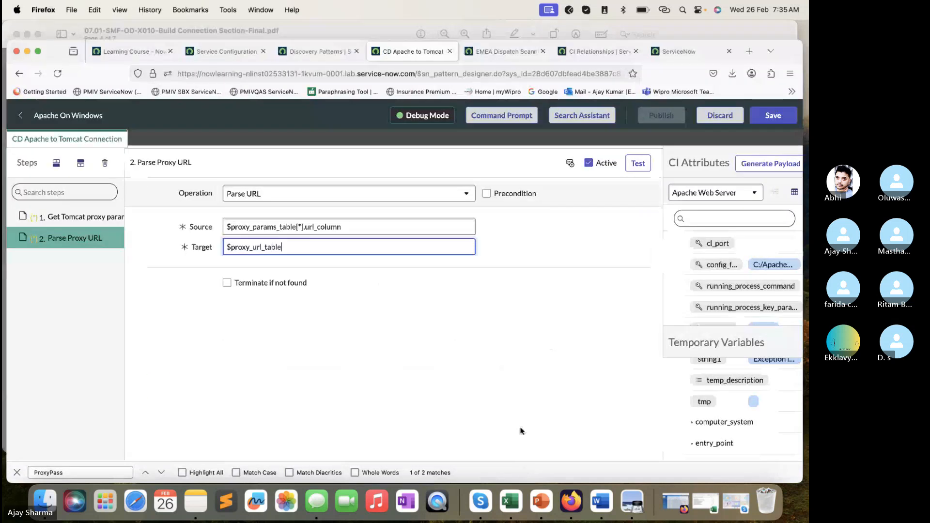
left_click(637, 163)
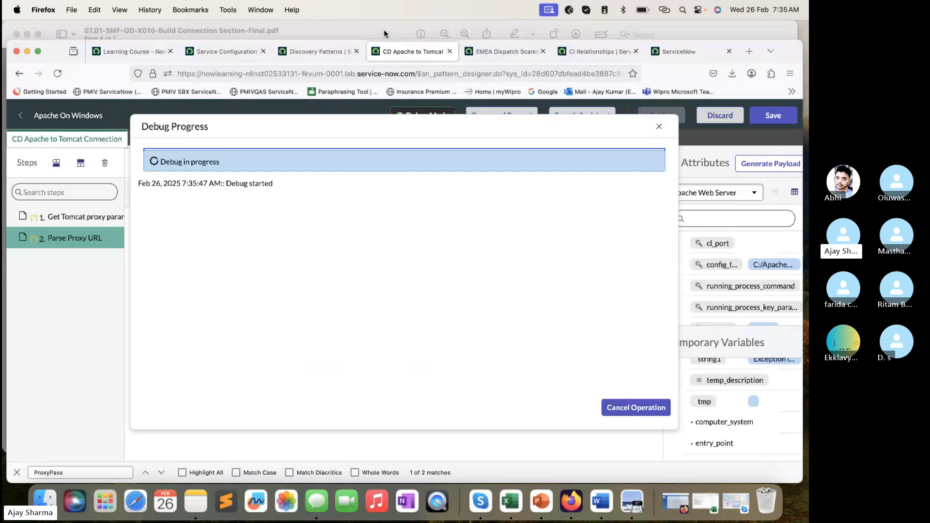
- Compare the expected parsed URL table in the lab PDF with all columns of the Parse Proxy URL test result in Firefox, and close the result
key("super+Tab")
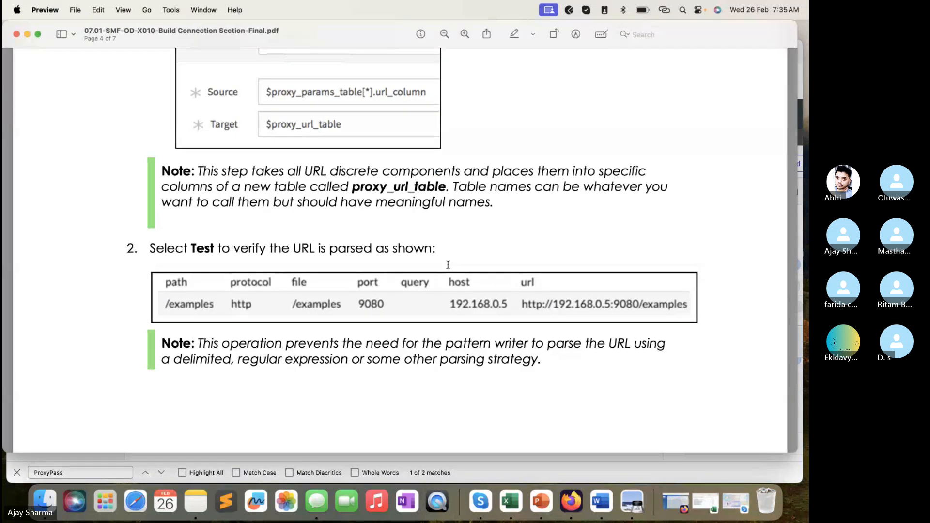
key("super+Tab")
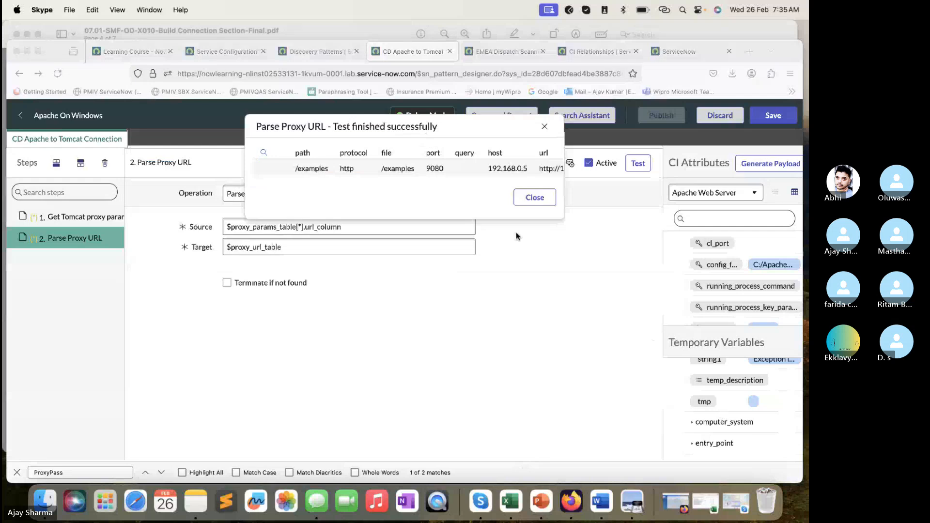
scroll(383, 175, "right", 2)
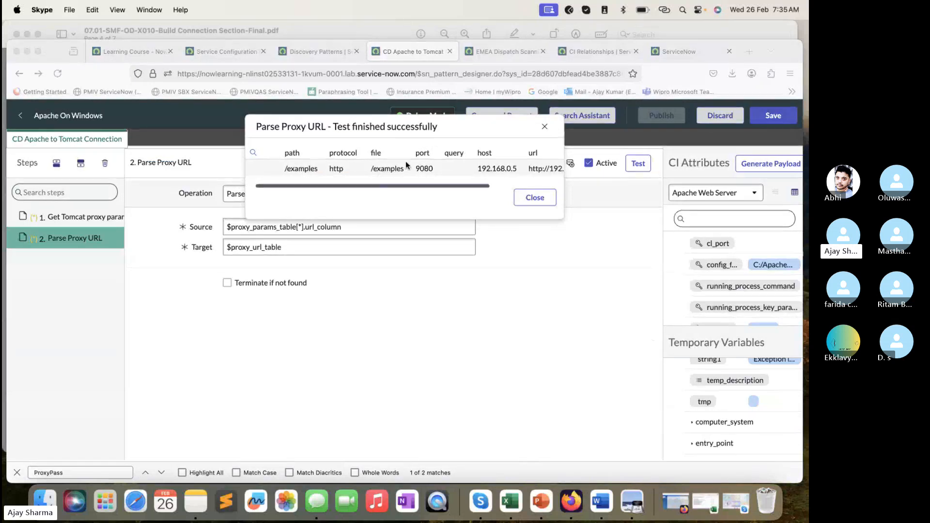
scroll(398, 170, "right", 3)
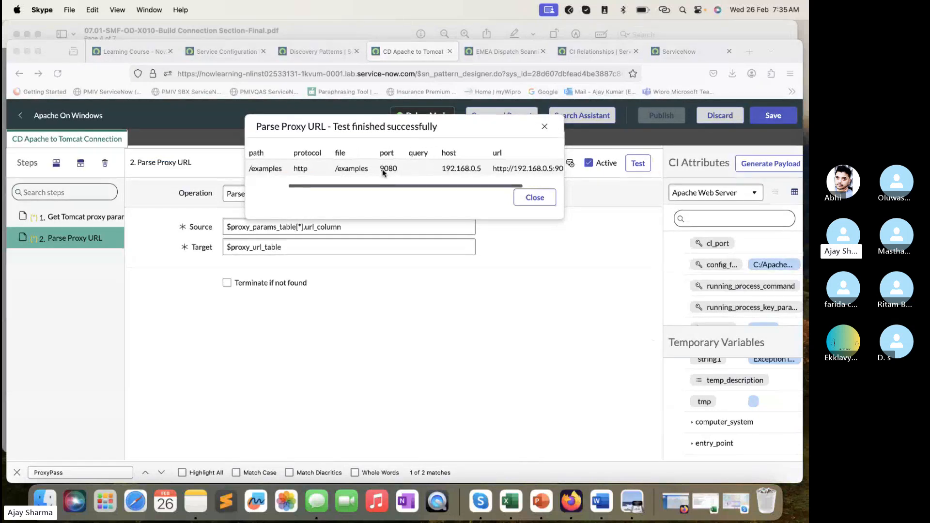
scroll(385, 172, "right", 3)
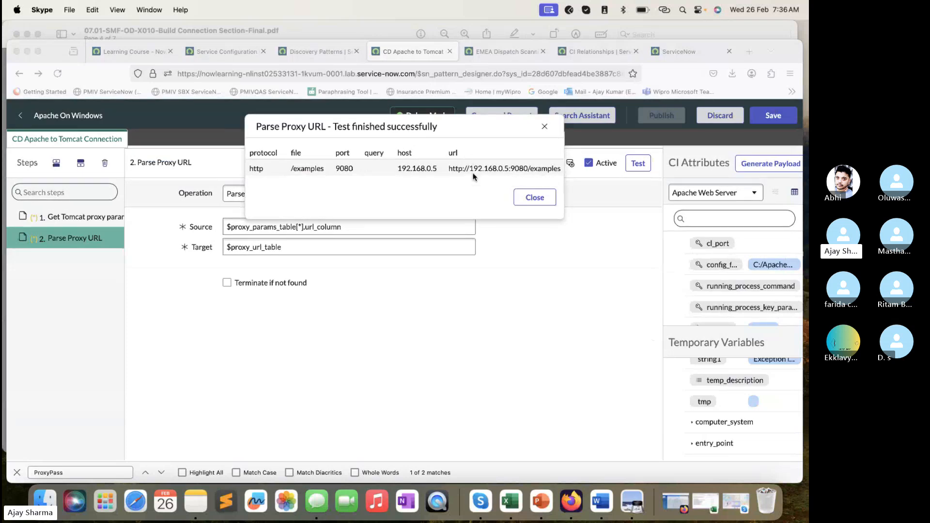
scroll(474, 177, "right", 2)
left_click(539, 199)
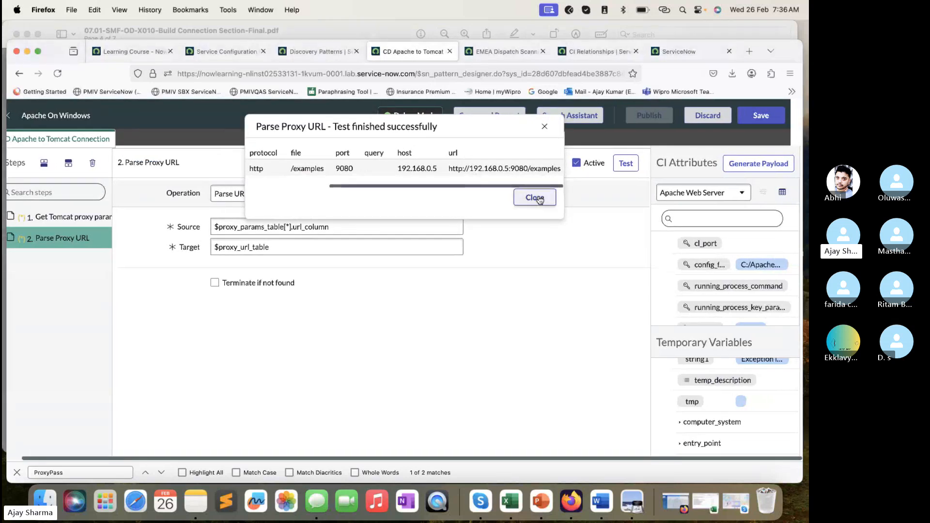
left_click(538, 199)
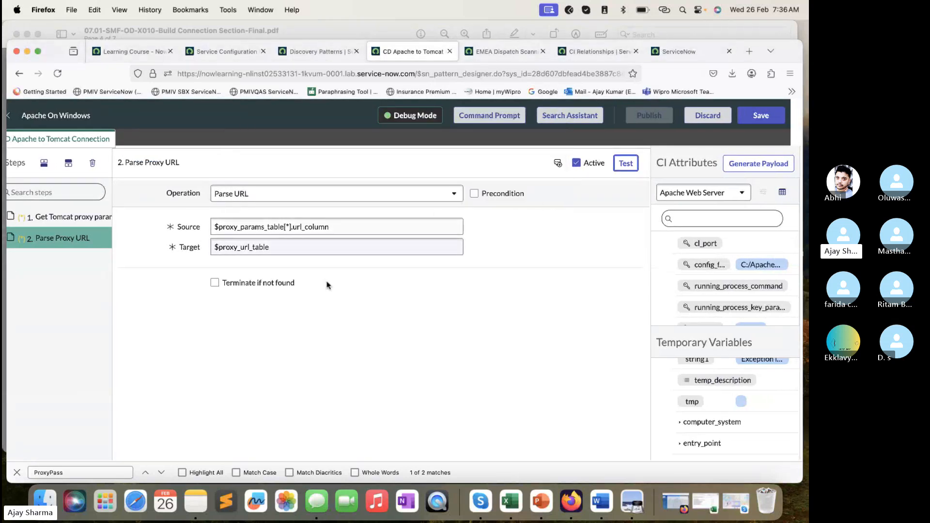
- Find the Create New Connection Step 3 instructions in the lab PDF and copy the step name Create Tomcat Connection
left_click(340, 28)
scroll(352, 269, "down", 10)
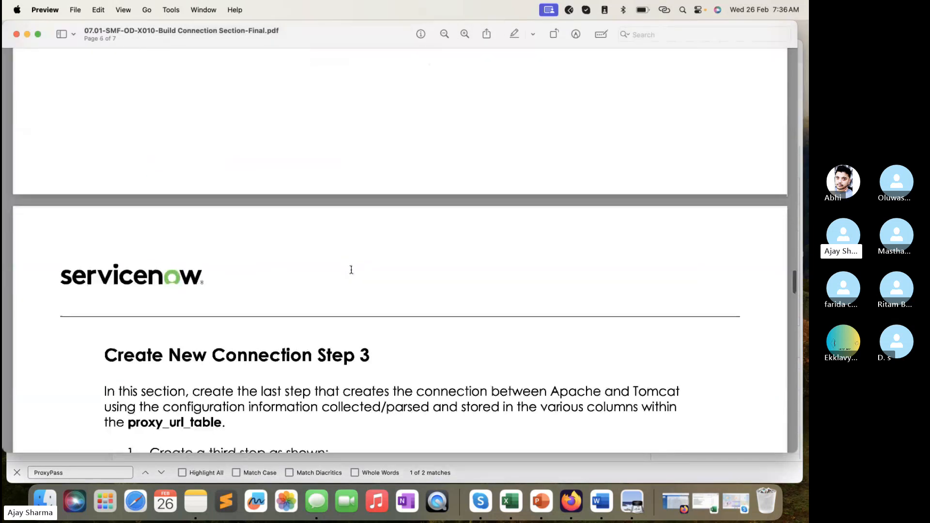
scroll(351, 270, "down", 7)
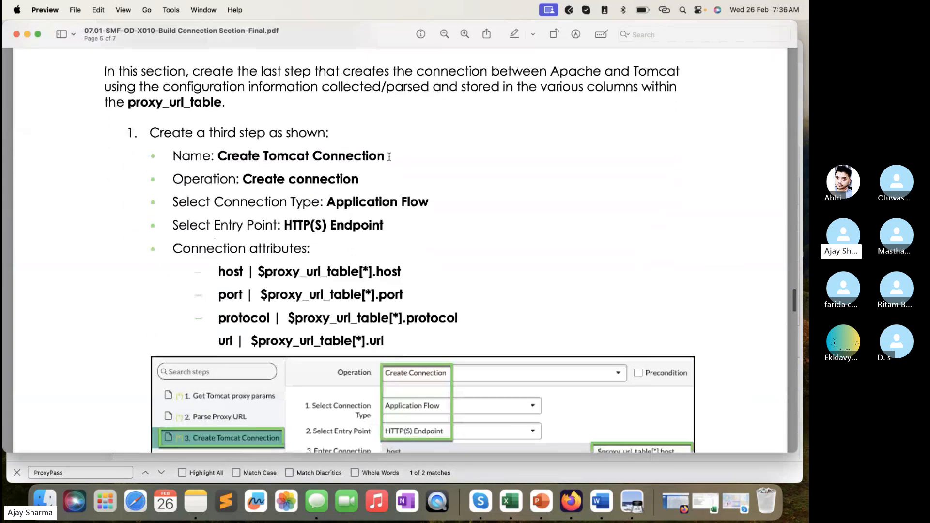
left_click_drag(389, 157, 214, 148)
key("super+c")
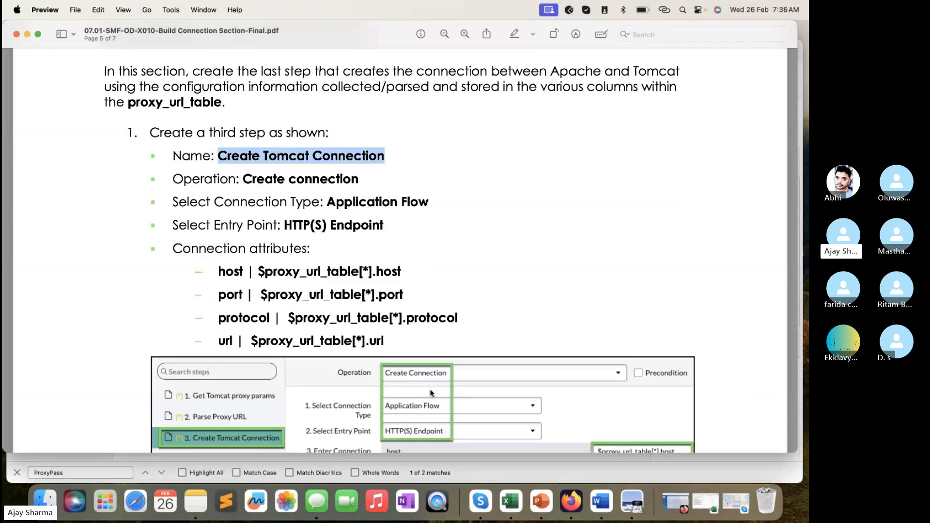
- Add a third step below Parse Proxy URL in Firefox and name it Create Tomcat Connection
left_click(485, 476)
left_click(72, 167)
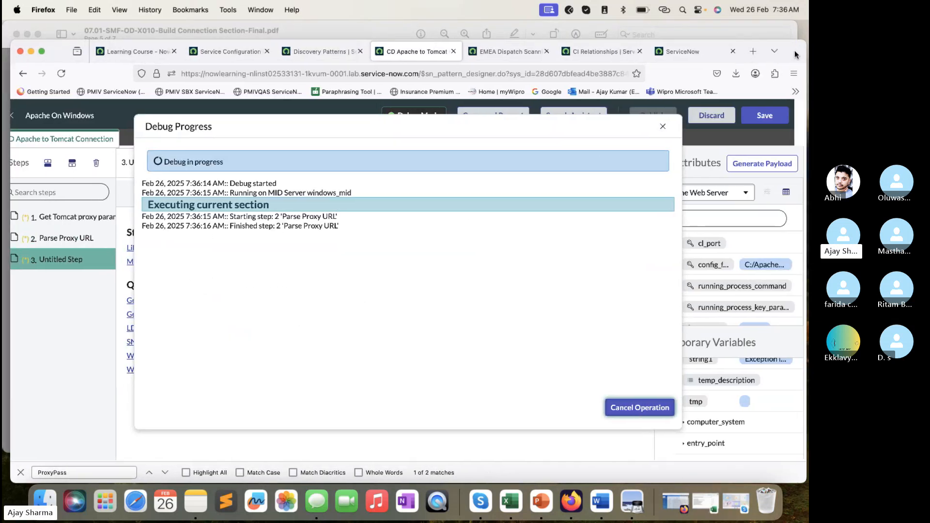
left_click_drag(795, 54, 798, 53)
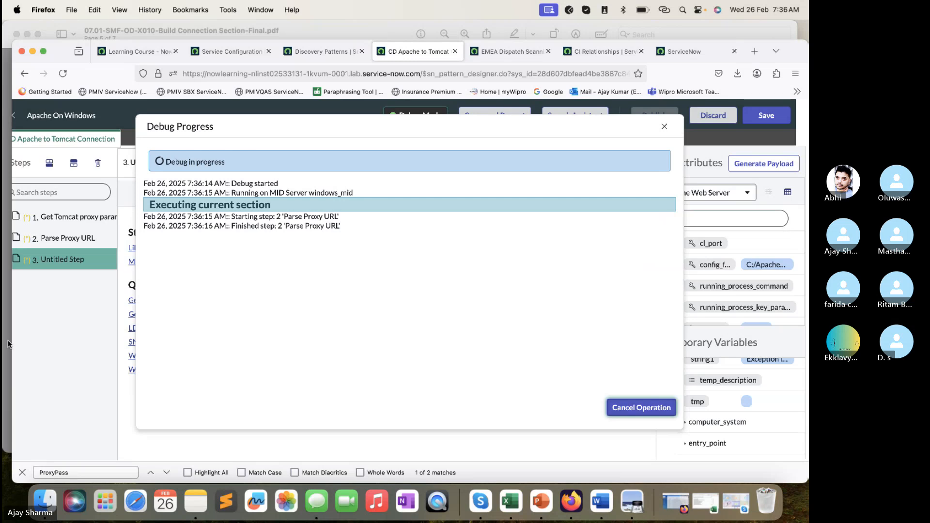
left_click_drag(7, 337, 0, 338)
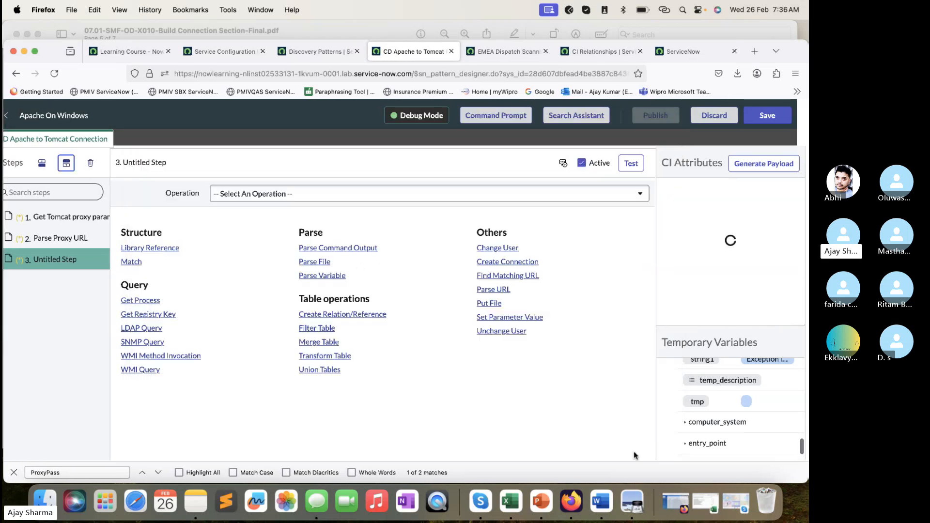
double_click(84, 260)
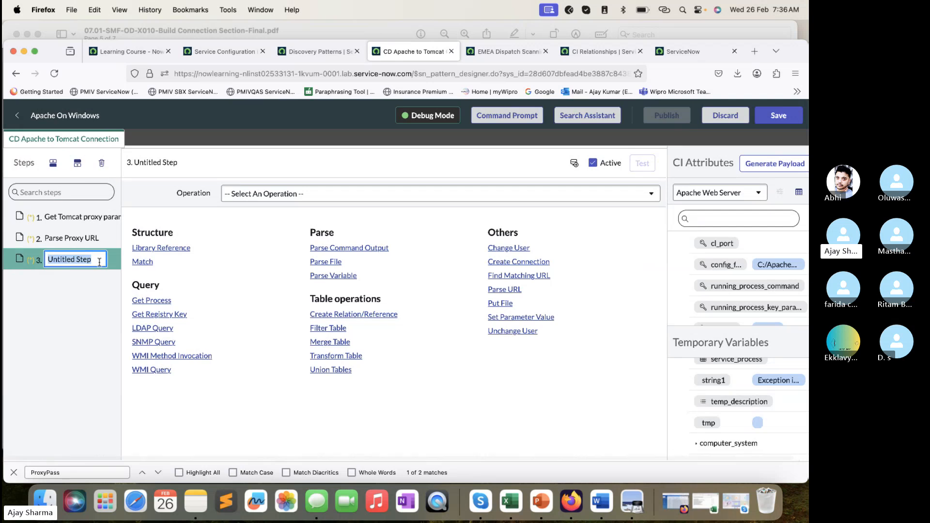
key("super+v")
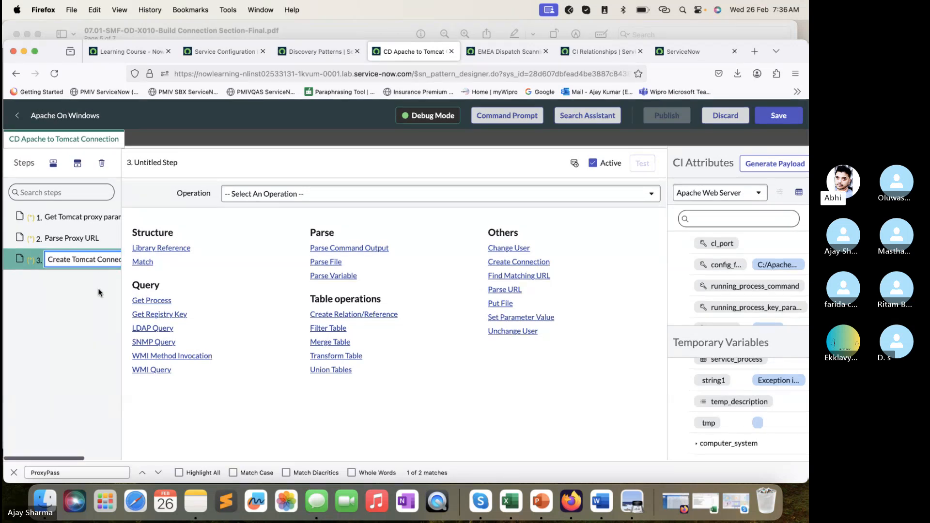
left_click(198, 398)
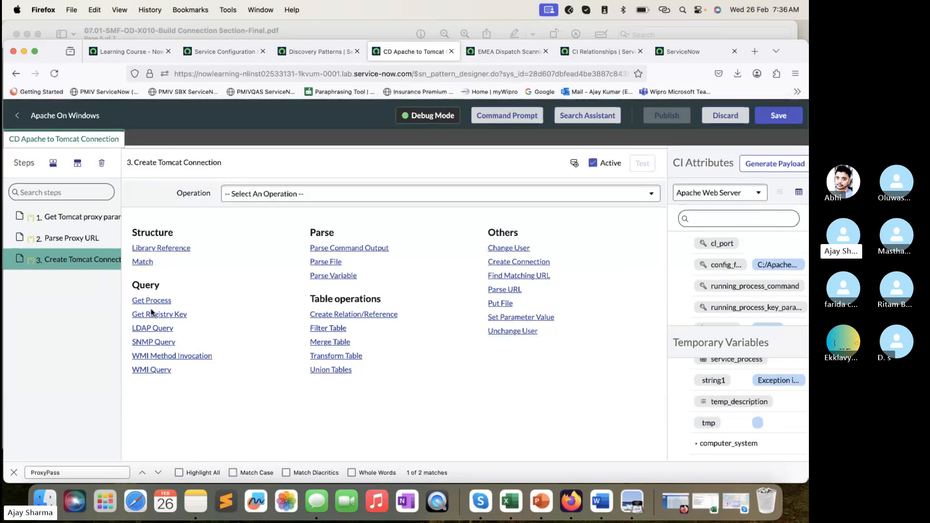
- Review the Get Tomcat proxy params step, and set the Create Tomcat Connection step's operation to Create Connection
left_click(108, 227)
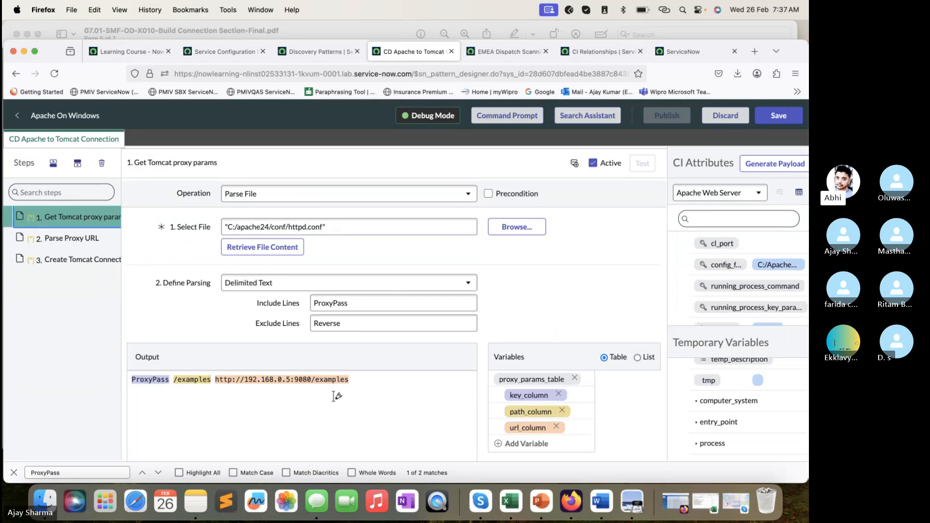
left_click(82, 261)
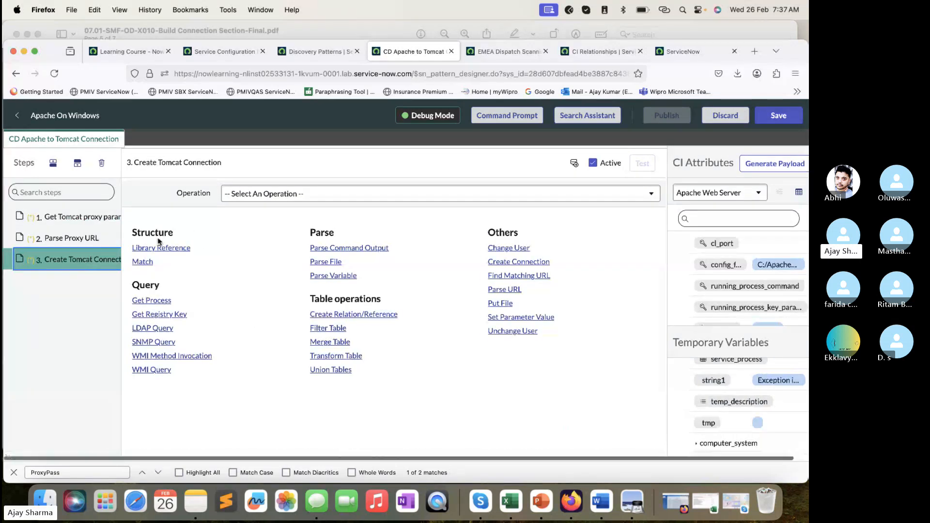
left_click(314, 194)
type("conn")
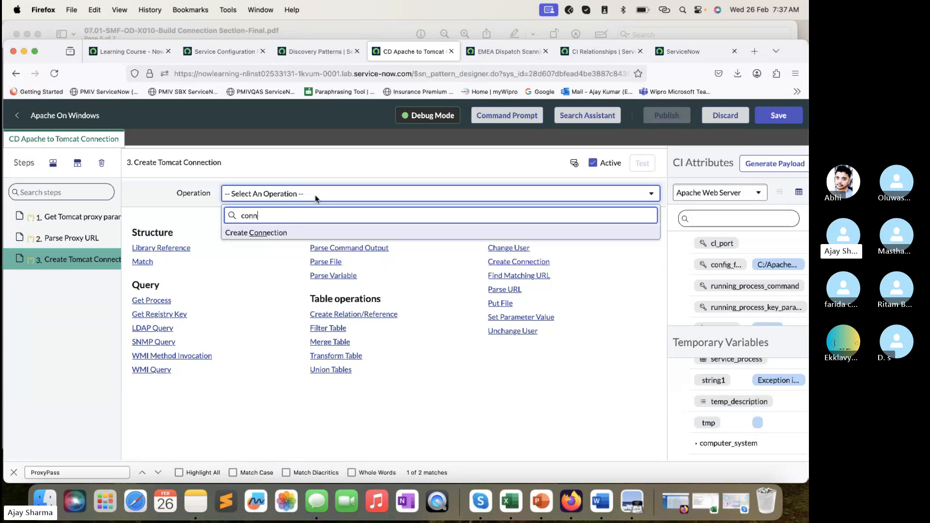
left_click(253, 234)
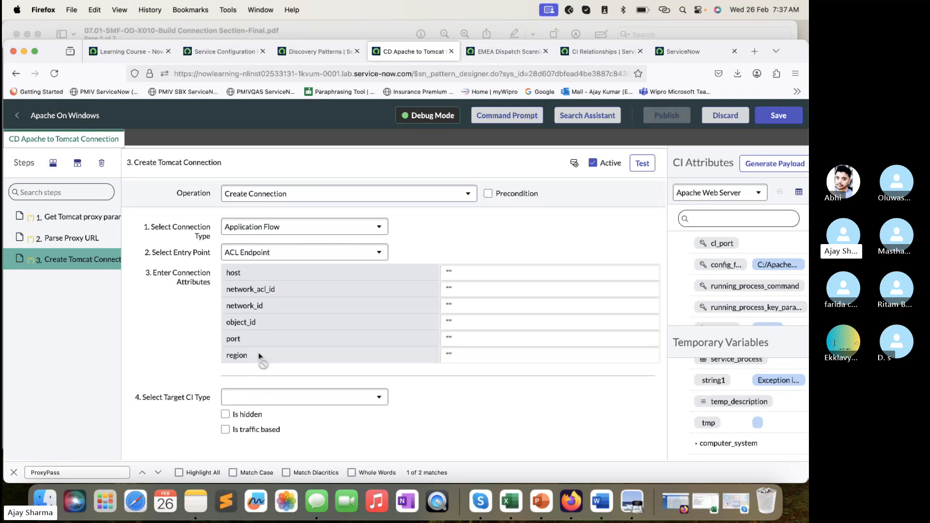
- Read the connection type and entry point in the lab PDF, and set the entry point to HTTP(S) Endpoint in Firefox
left_click(346, 31)
scroll(421, 270, "down", 5)
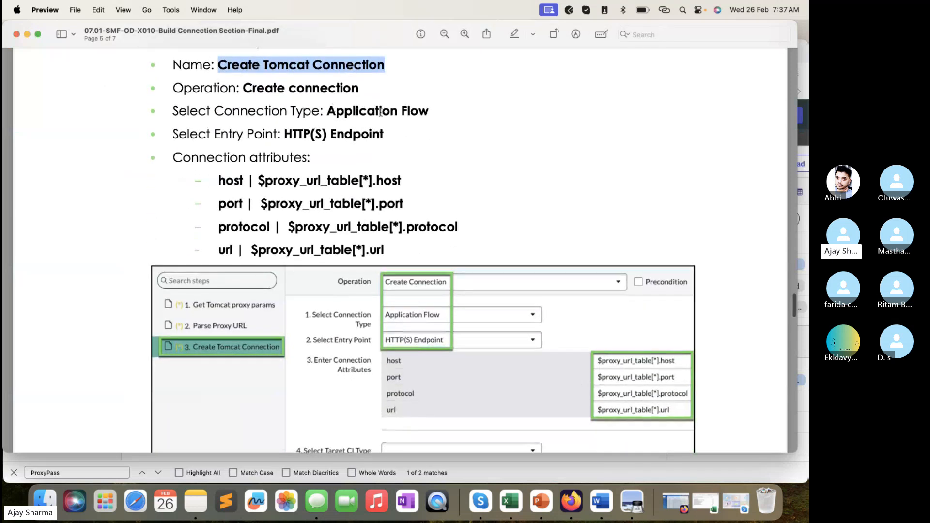
left_click_drag(429, 110, 325, 113)
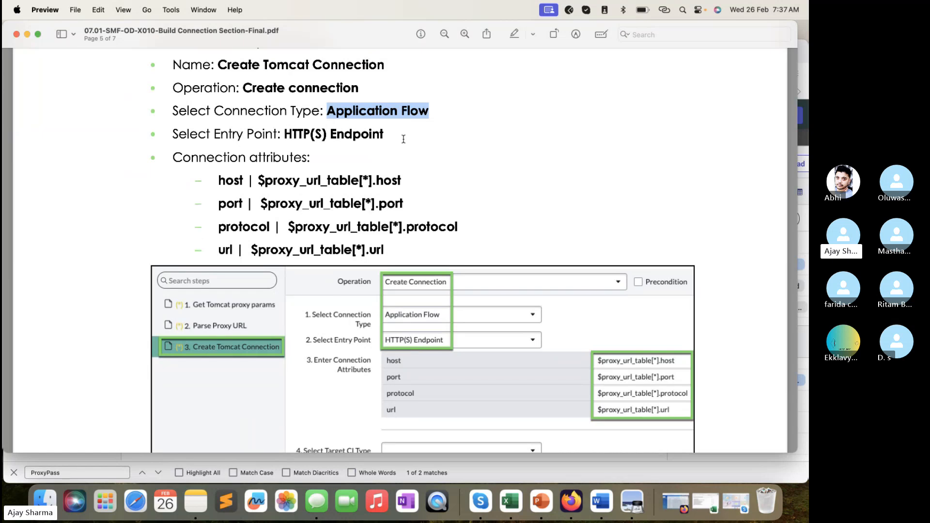
left_click_drag(384, 135, 286, 135)
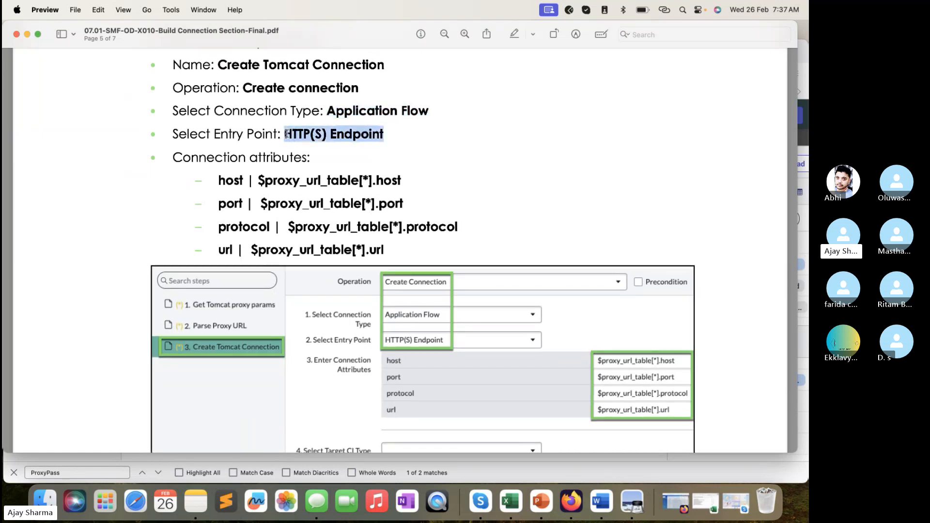
key("super+Tab")
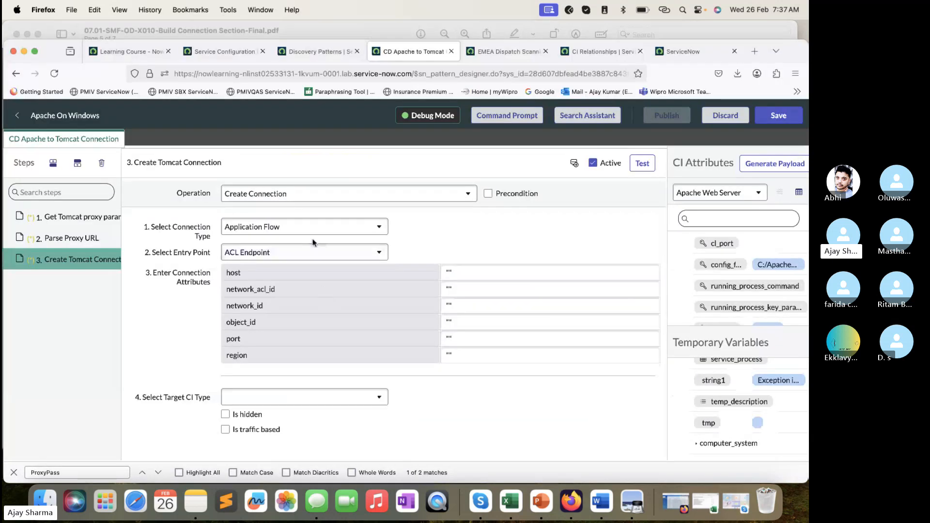
left_click(301, 252)
type("h")
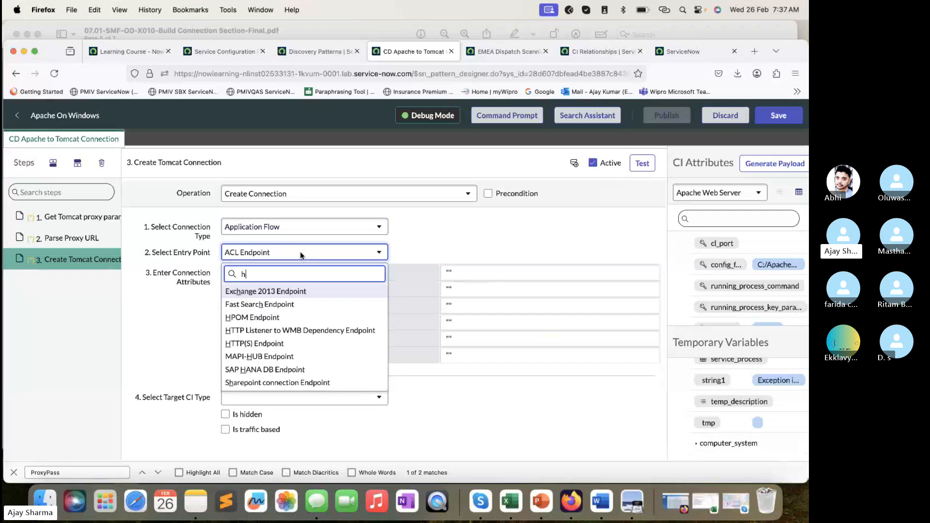
type("ttp")
left_click(266, 305)
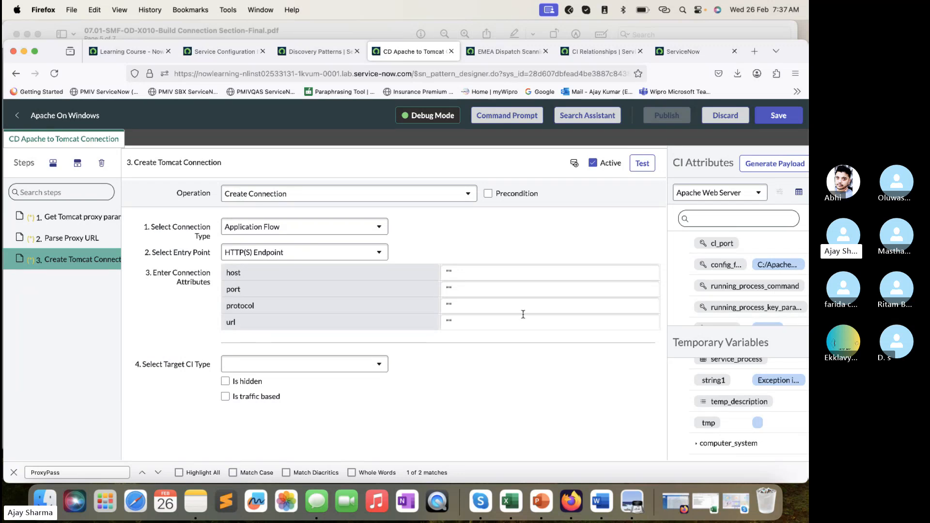
- Copy the host attribute from the lab PDF and set the host connection attribute to $proxy_url_table[*].host in Firefox
left_click(339, 27)
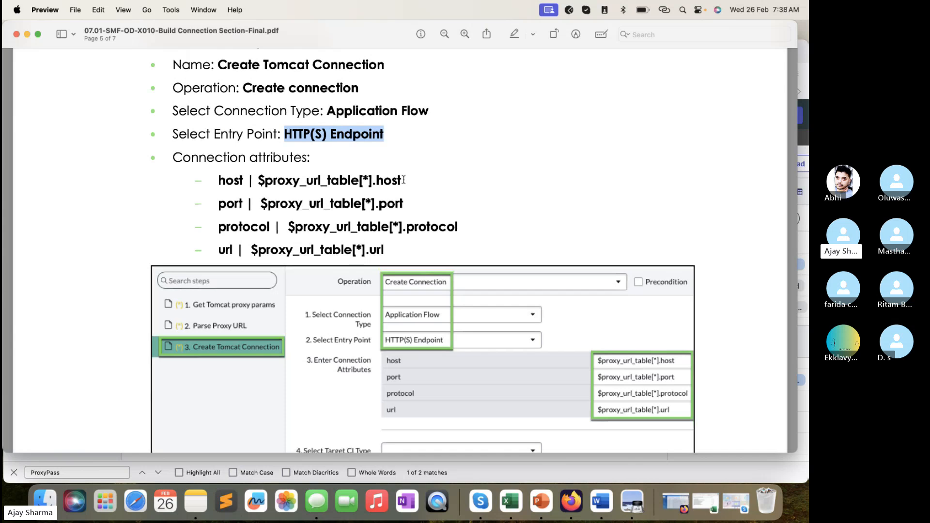
left_click_drag(404, 180, 221, 187)
key("super+c")
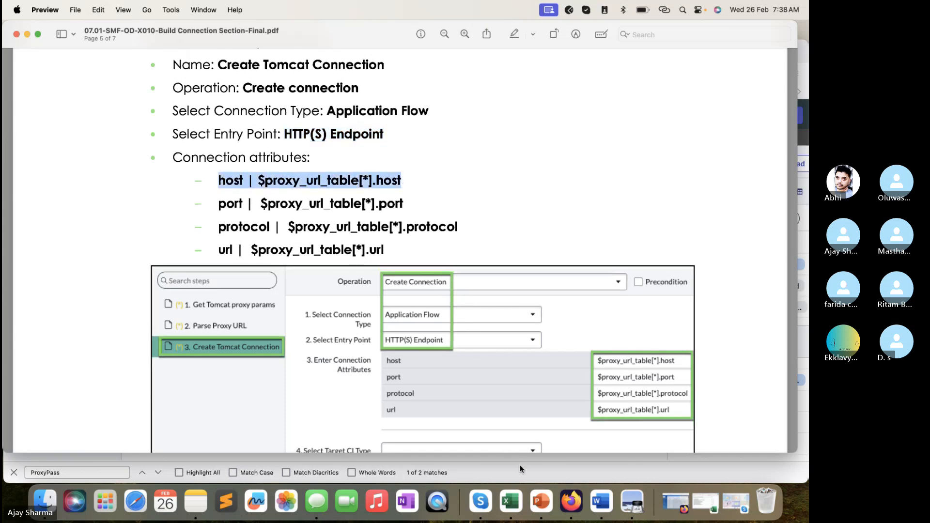
key("super+Tab")
left_click(498, 277)
key("super+v")
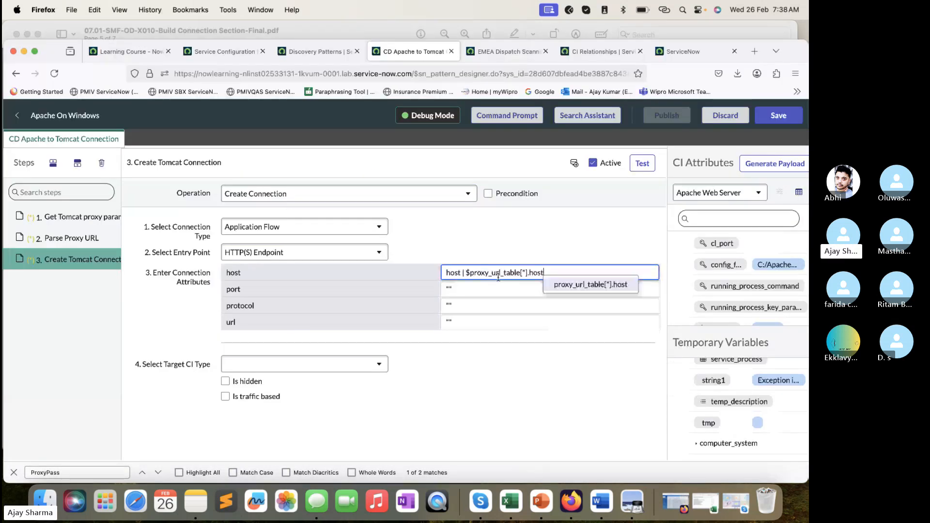
left_click(460, 274)
left_click_drag(465, 273, 437, 268)
key("BackSpace")
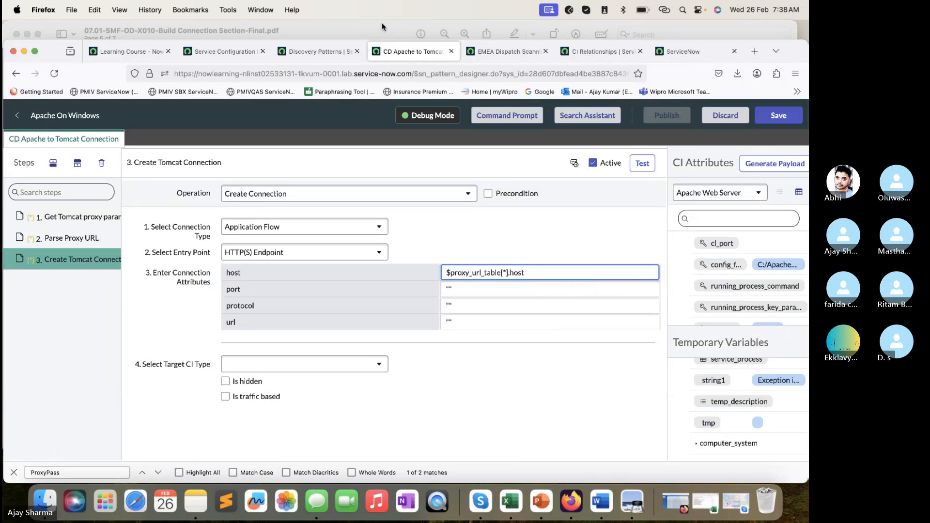
- Copy the port value from the lab PDF and set the port connection attribute to $proxy_url_table[*].port in Firefox
left_click(368, 37)
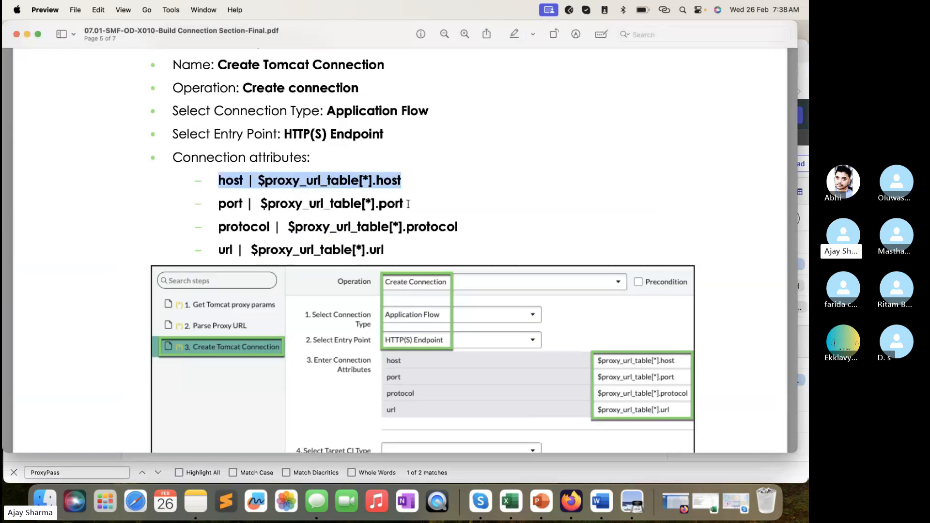
left_click_drag(409, 204, 260, 204)
key("super+c")
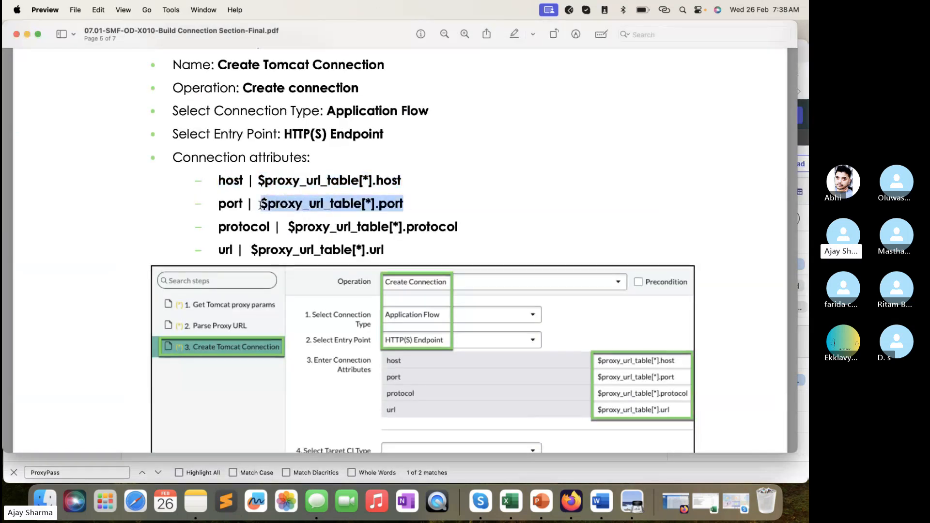
left_click(464, 469)
left_click(495, 288)
key("super+v")
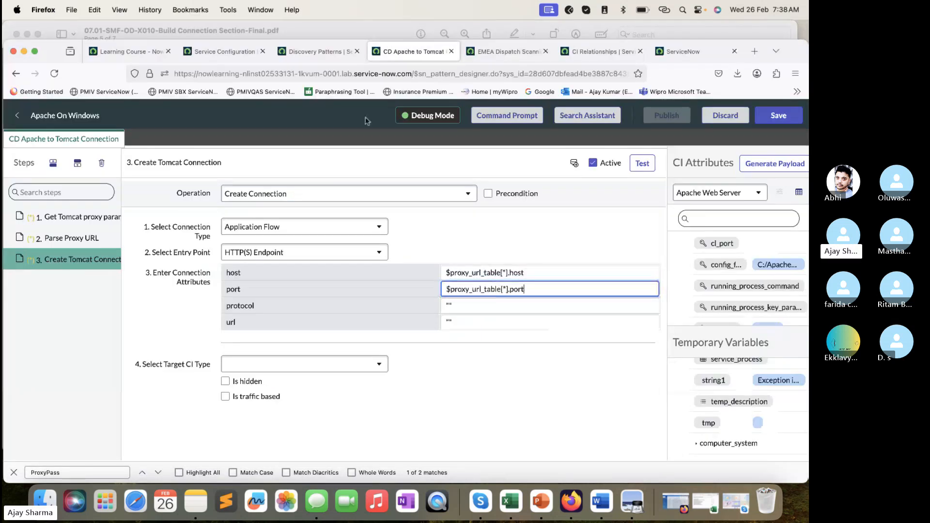
- Copy the protocol value from the lab PDF and set the protocol connection attribute to $proxy_url_table[*].protocol in Firefox
left_click(339, 34)
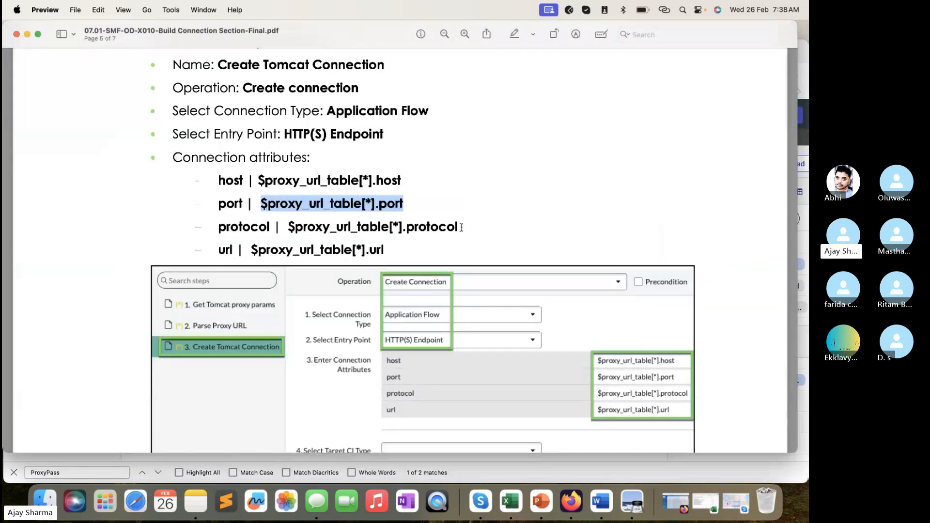
left_click_drag(461, 228, 289, 227)
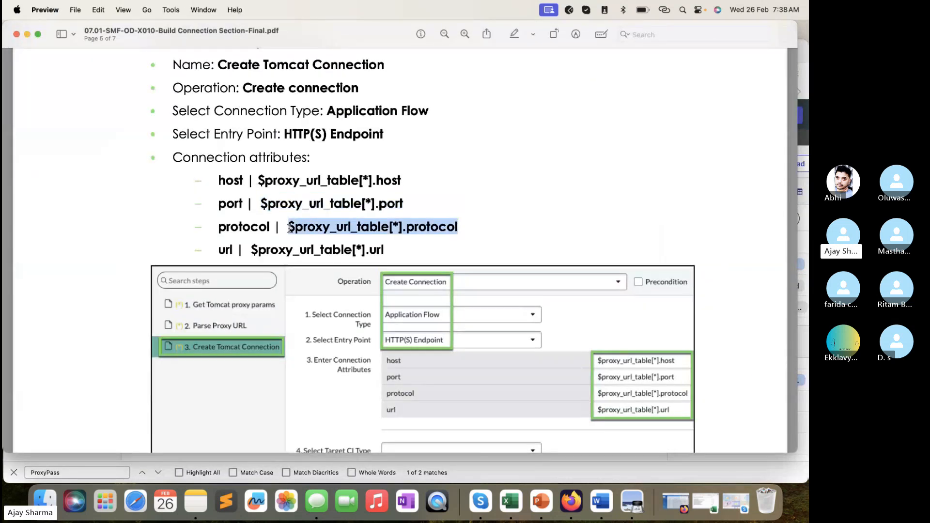
key("super+c")
left_click(538, 464)
left_click(505, 306)
key("super+v")
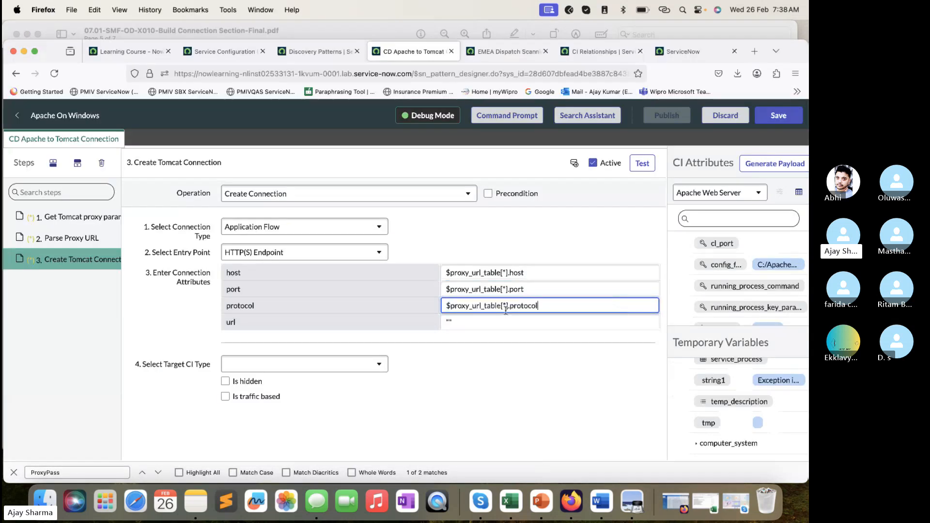
- Copy the url value from the lab PDF and set the url connection attribute to $proxy_url_table[*].url in Firefox
left_click(353, 35)
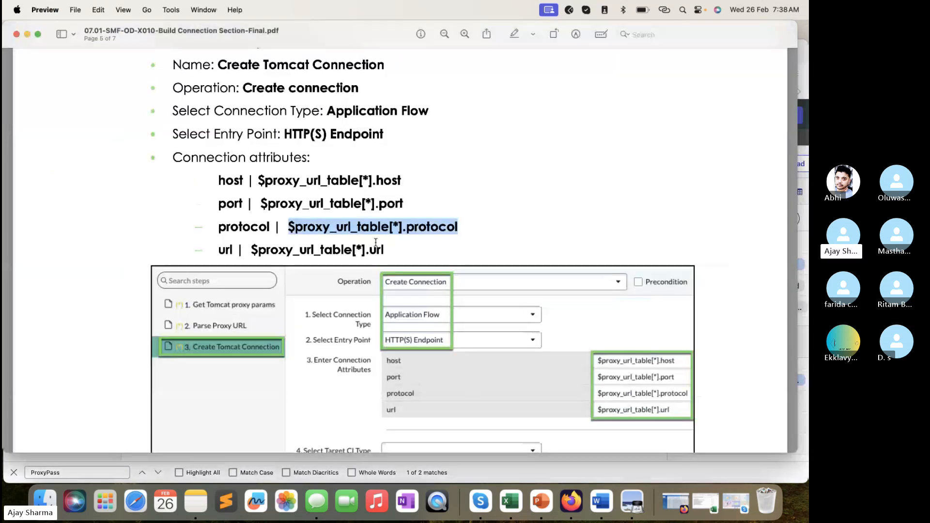
left_click_drag(386, 250, 253, 252)
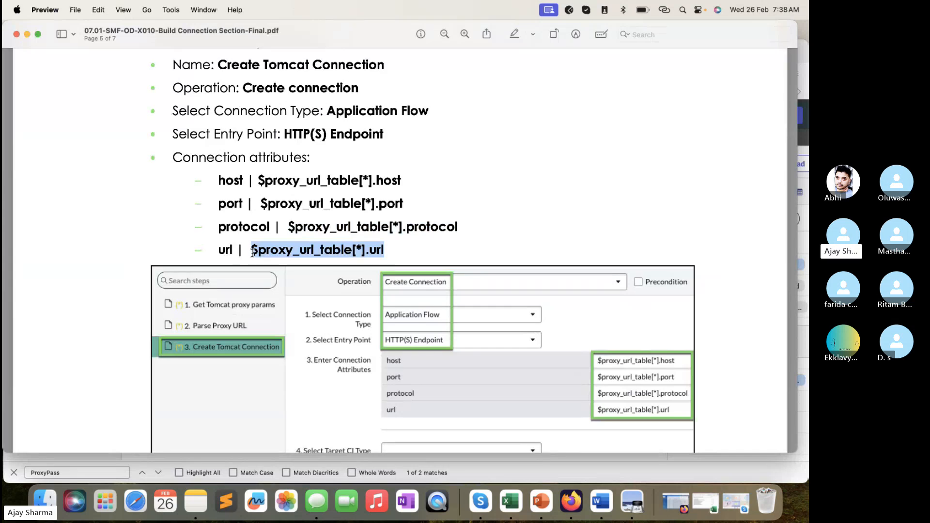
key("super+c")
left_click(508, 470)
left_click(494, 324)
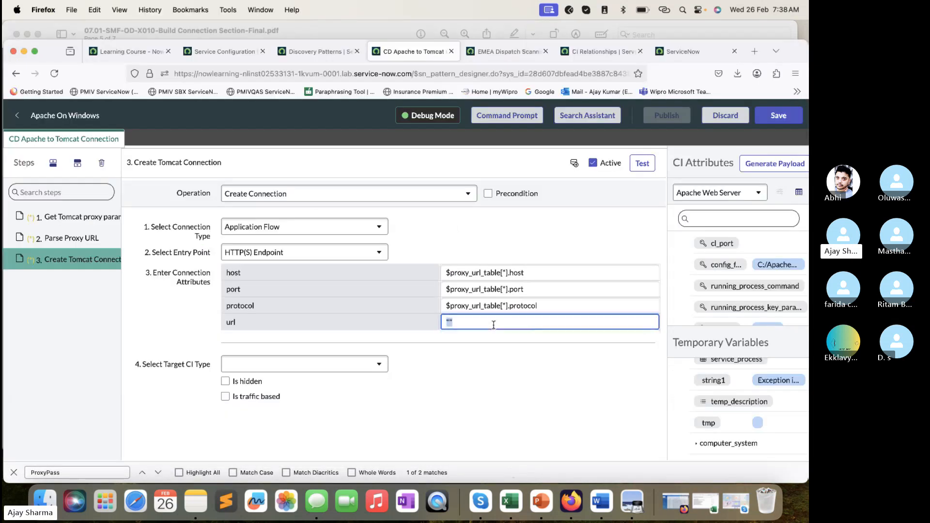
key("super+v")
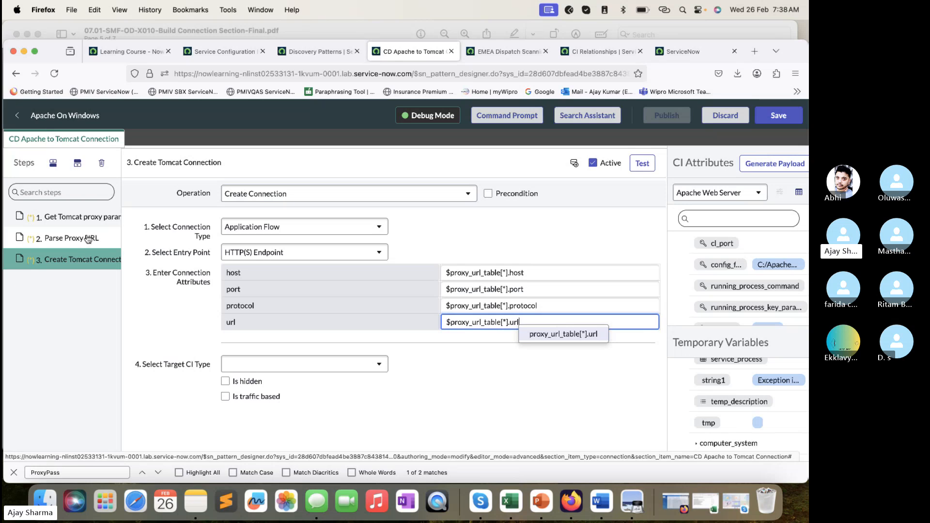
left_click(515, 405)
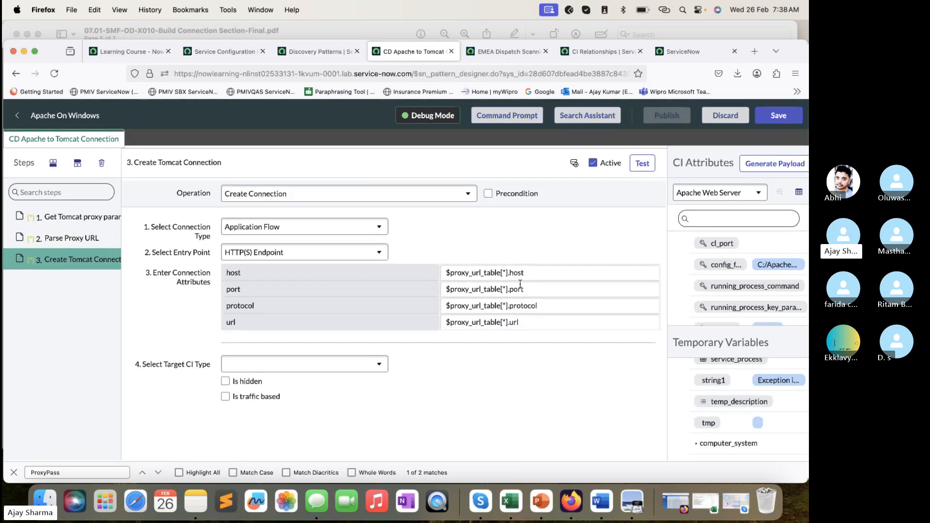
- Test the Parse Proxy URL step and inspect all columns of the resulting table, including host and url
left_click(97, 238)
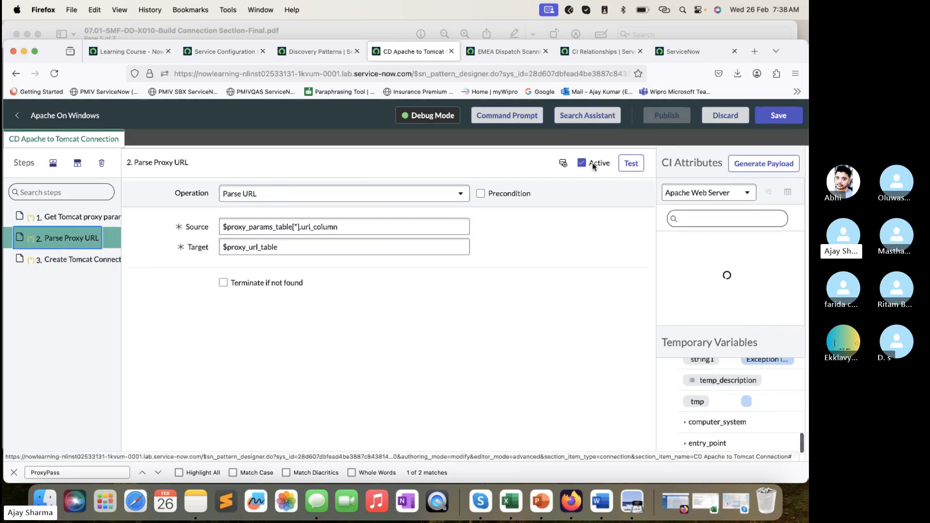
left_click(647, 163)
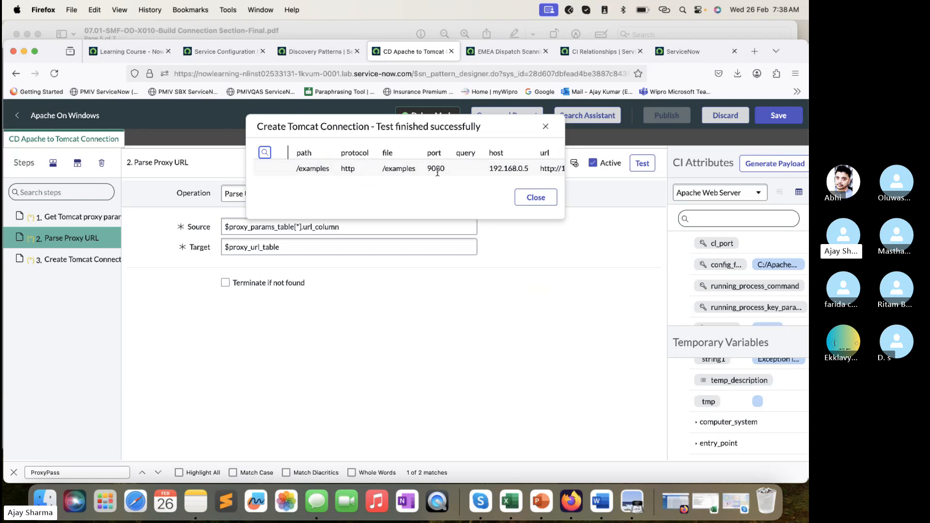
scroll(459, 152, "right", 2)
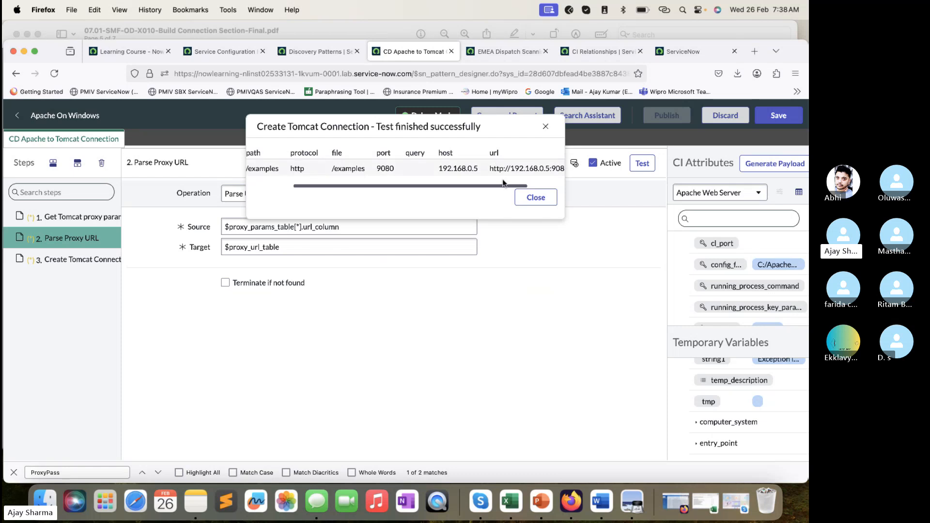
left_click(546, 127)
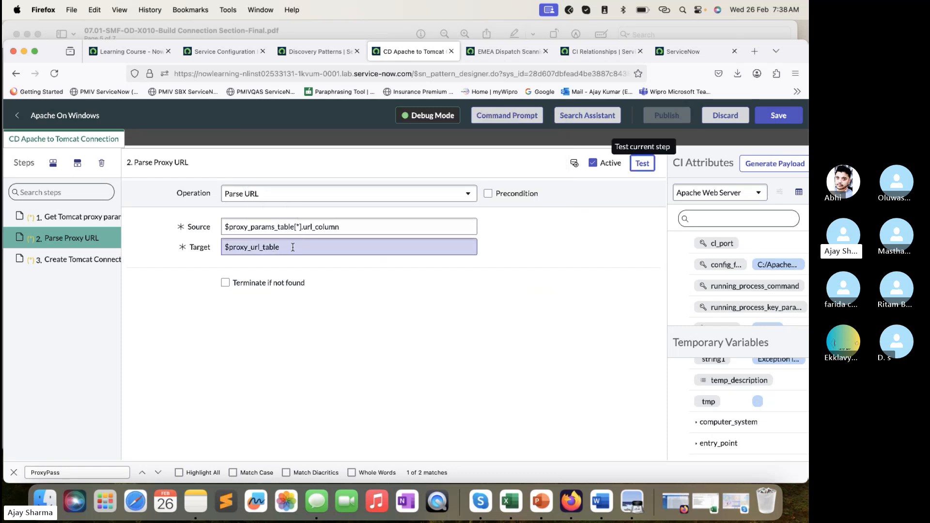
- Examine the Parse Proxy URL source and target variables and the host, port, protocol and url attribute values in Create Tomcat Connection
left_click_drag(293, 248, 222, 245)
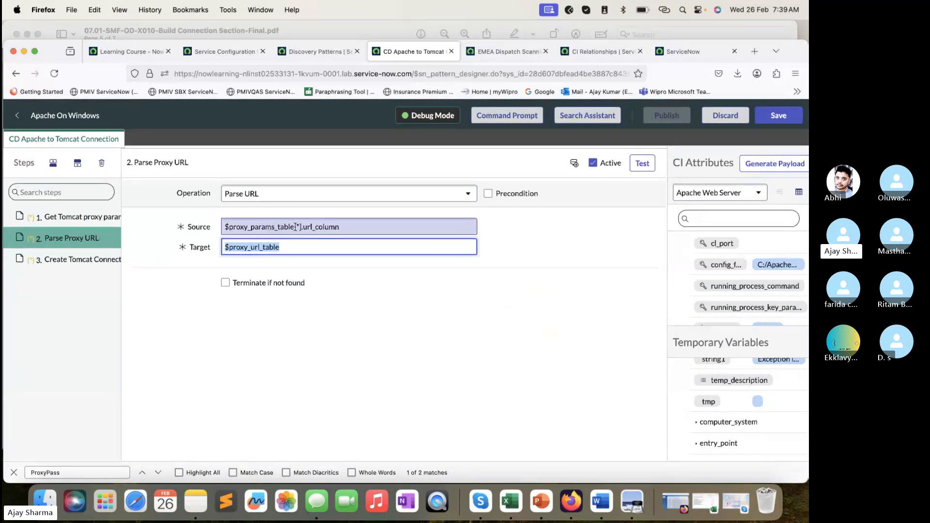
left_click_drag(296, 227, 209, 231)
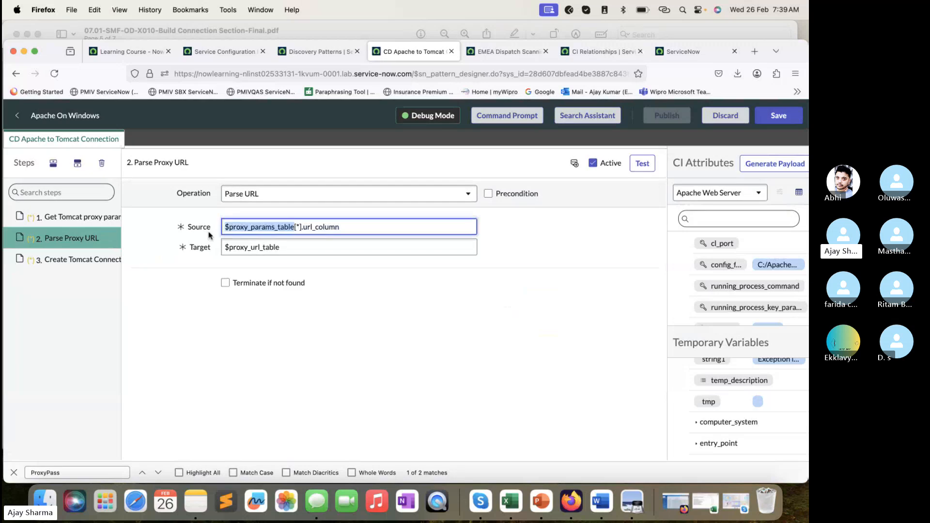
left_click(293, 247)
left_click_drag(351, 227, 214, 247)
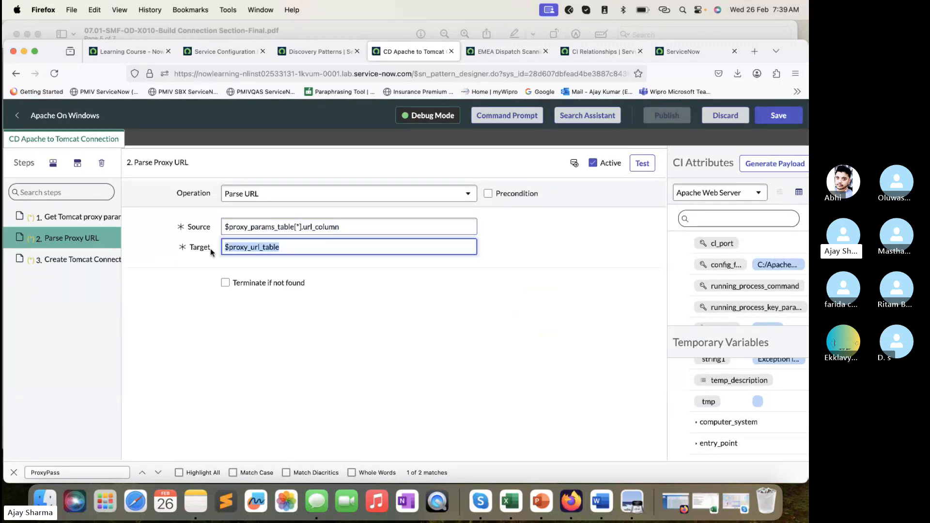
left_click(85, 259)
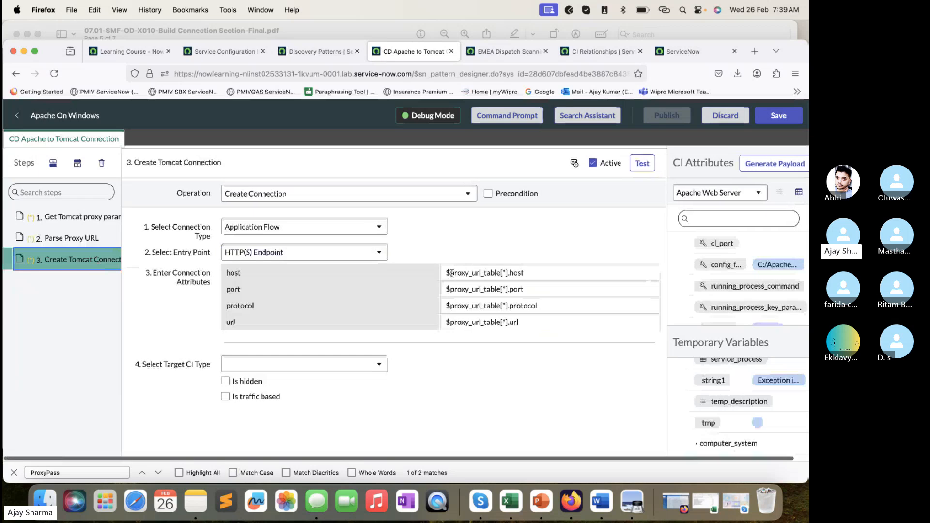
left_click(493, 273)
double_click(493, 273)
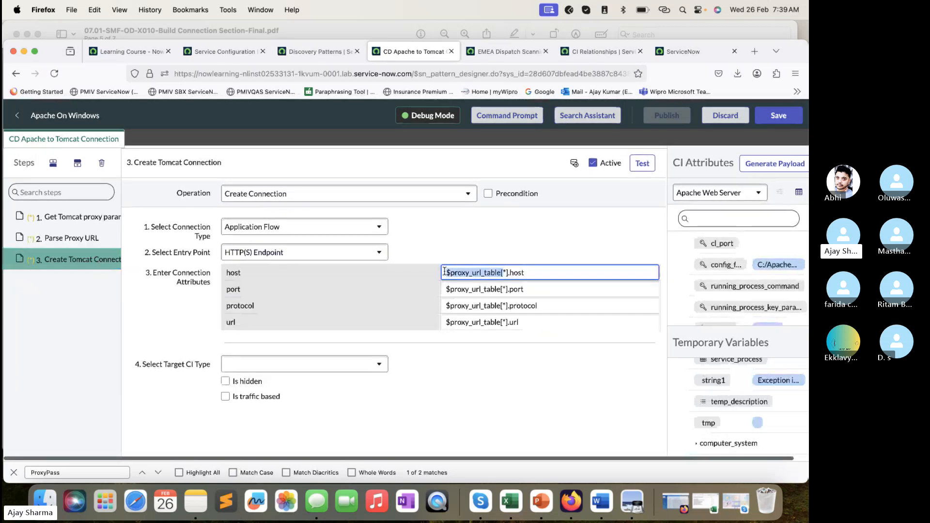
left_click_drag(532, 273, 469, 274)
left_click_drag(532, 289, 443, 299)
left_click_drag(541, 306, 465, 305)
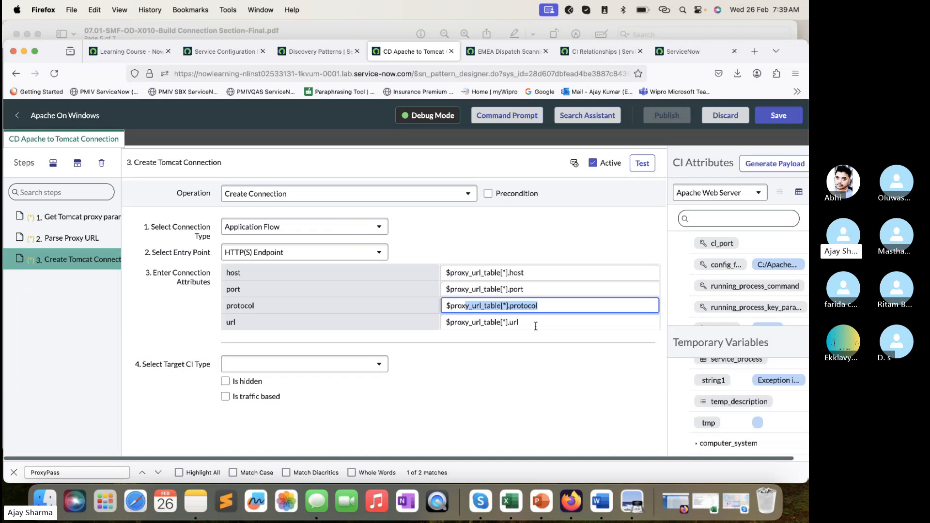
left_click_drag(534, 326, 421, 327)
left_click(426, 375)
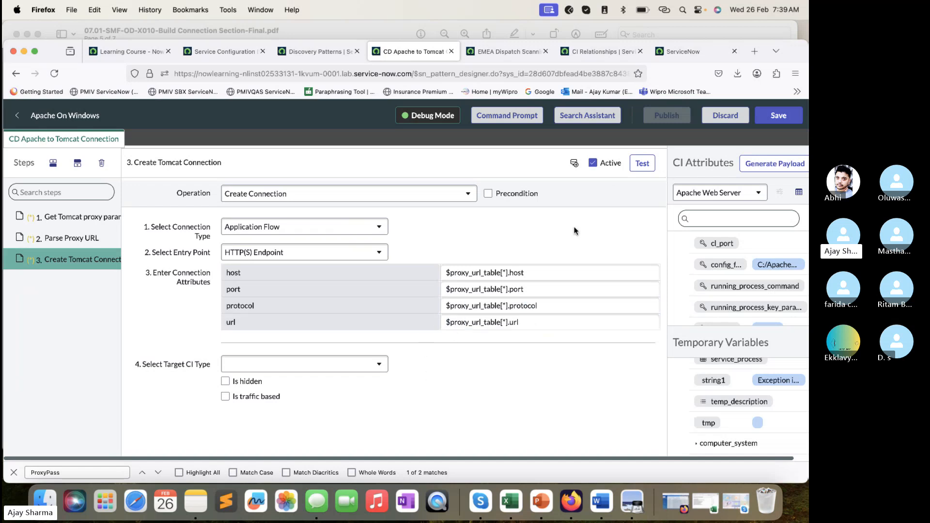
- Test the Create Tomcat Connection step and compare its connection attributes with the expected result in the lab PDF in Preview
left_click(643, 165)
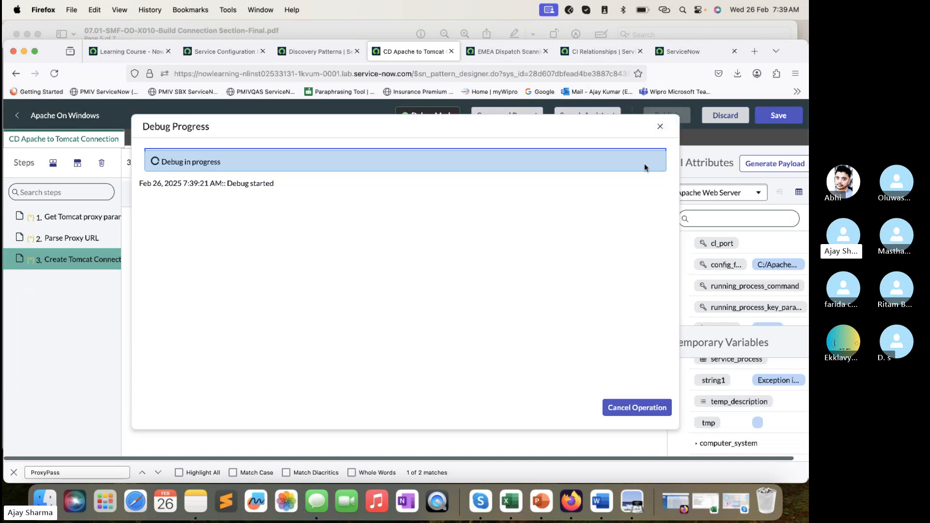
left_click(352, 31)
scroll(465, 266, "down", 10)
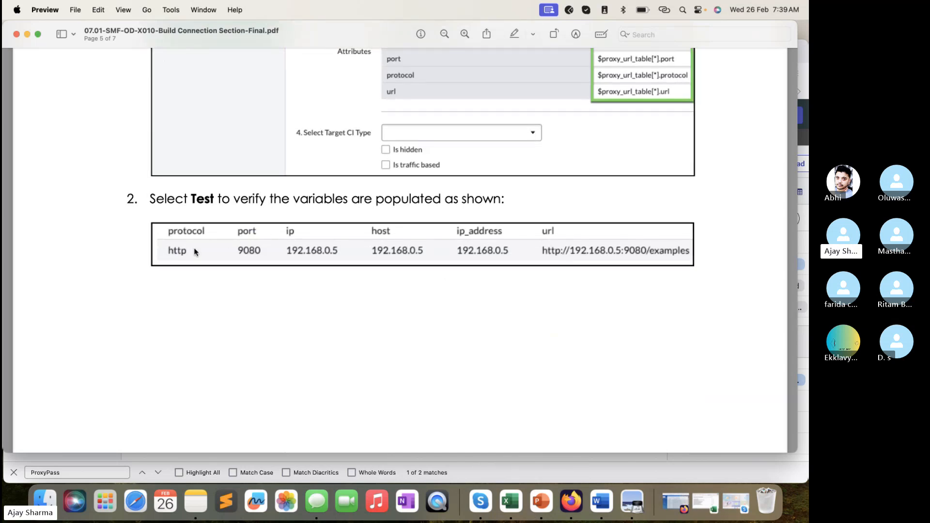
left_click(567, 458)
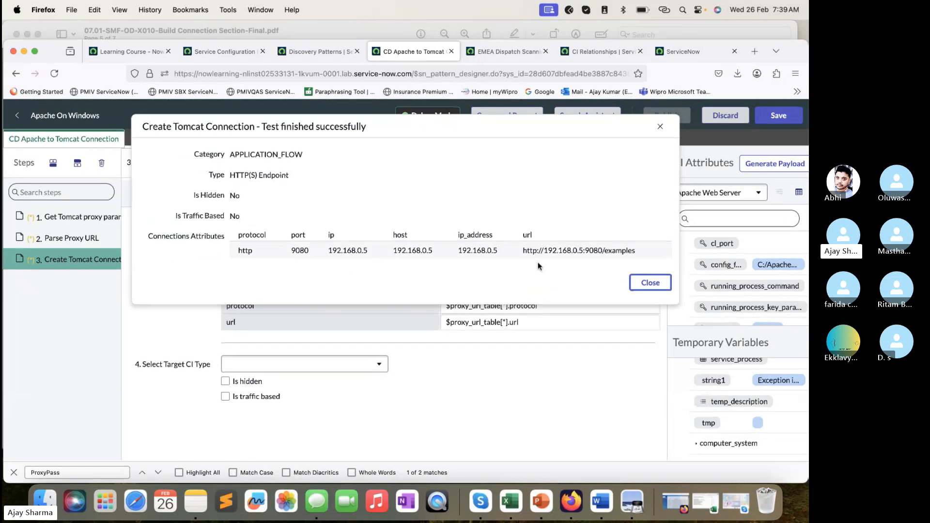
left_click(650, 283)
- Check the remaining lab PDF instructions in Preview, and save and publish the Apache On Windows pattern in Firefox
left_click(368, 25)
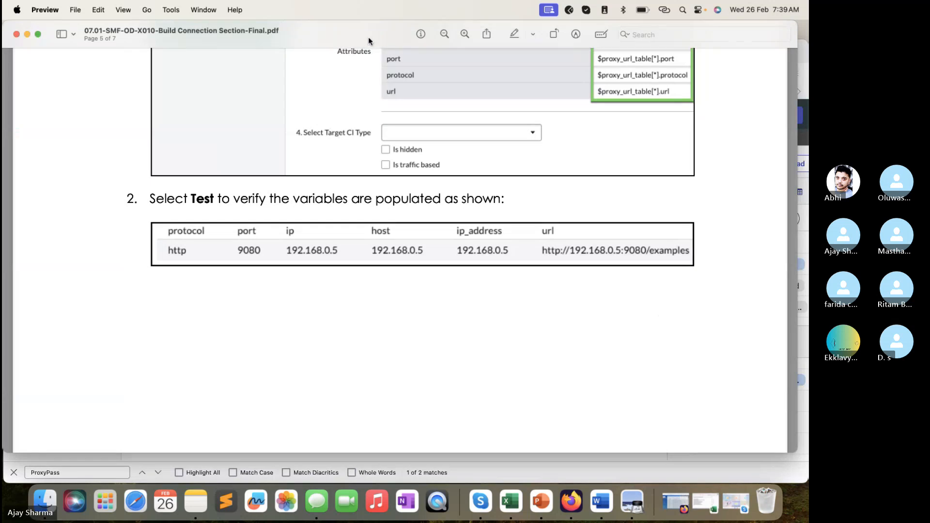
scroll(463, 285, "down", 10)
scroll(463, 286, "up", 8)
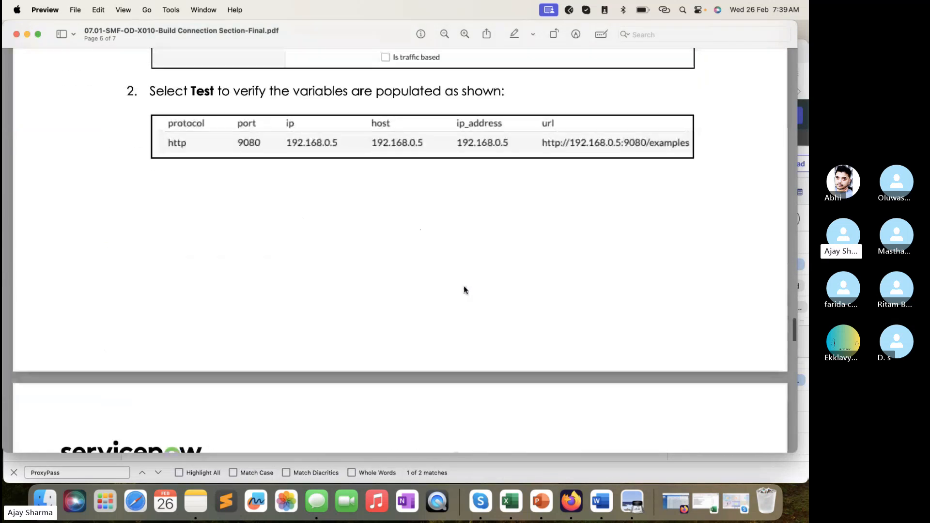
scroll(464, 290, "down", 15)
left_click(512, 464)
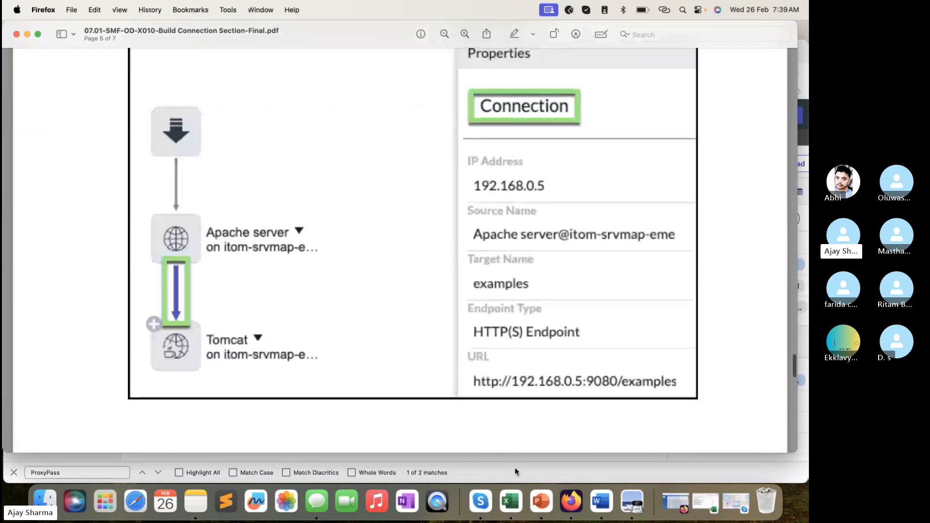
left_click(780, 116)
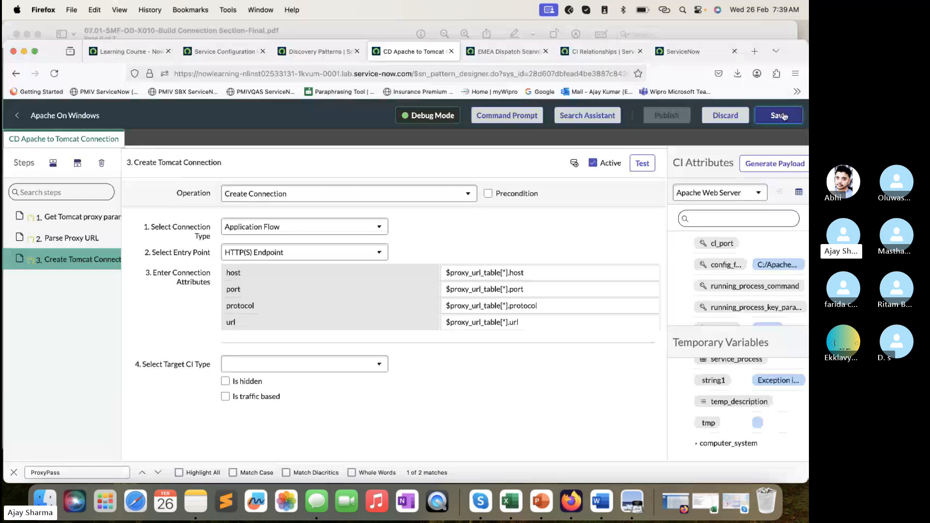
left_click(675, 115)
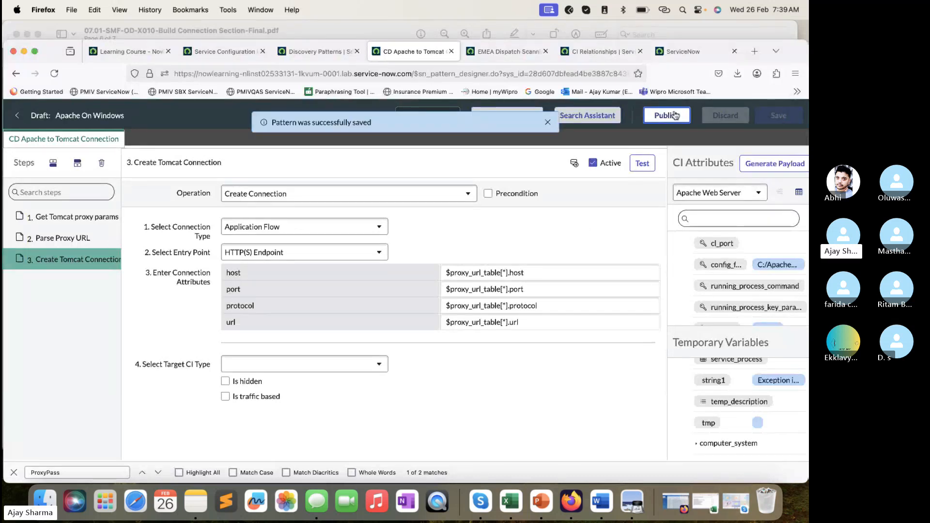
left_click(547, 123)
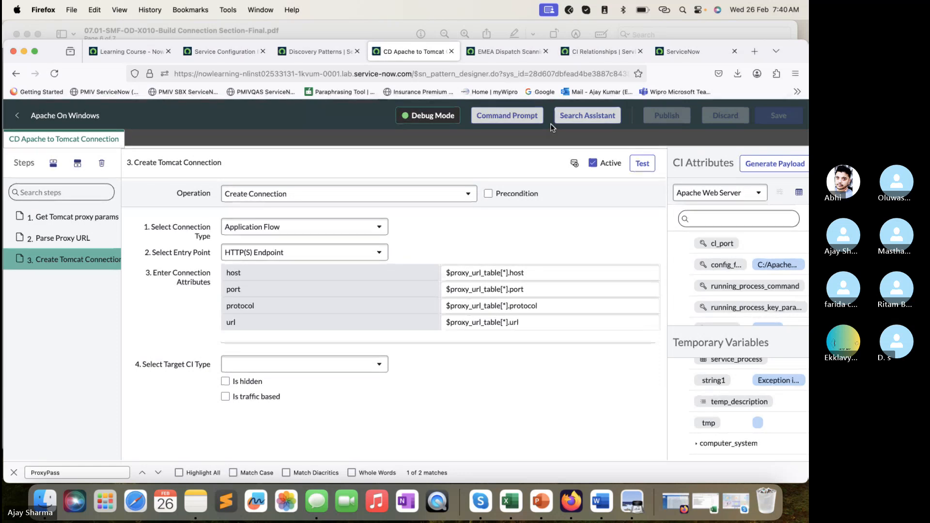
- Check the Skype call window and read the Challenge 1 (Required) section of the lab PDF in Preview
left_click(746, 397)
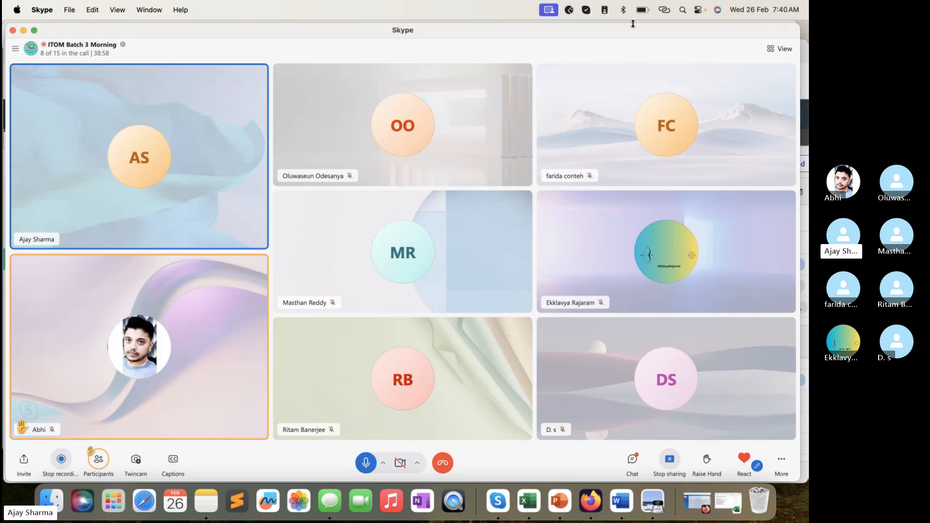
left_click_drag(633, 24, 632, 36)
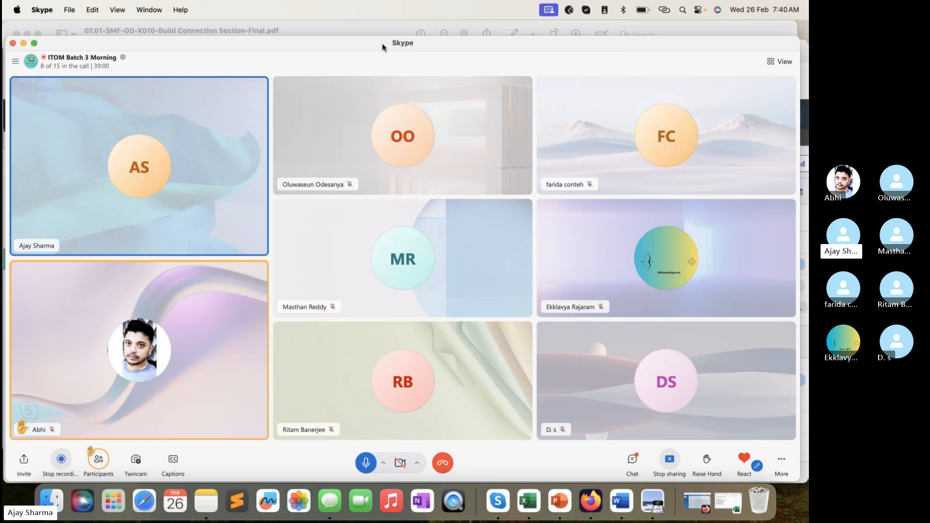
left_click(376, 28)
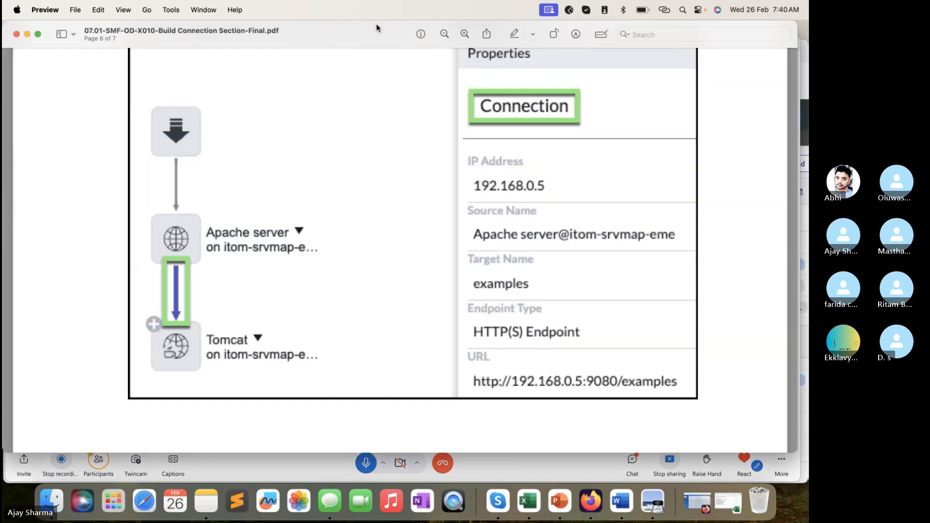
left_click(536, 466)
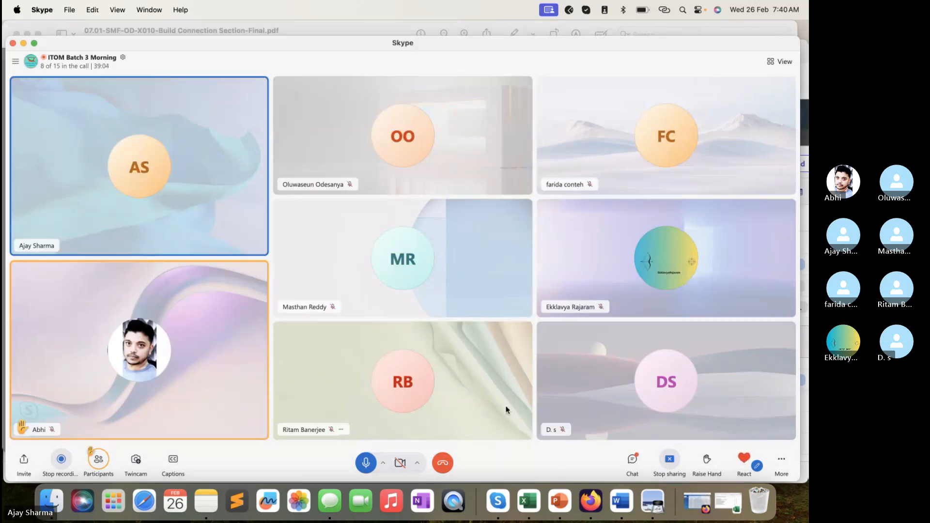
left_click(376, 27)
scroll(430, 214, "down", 10)
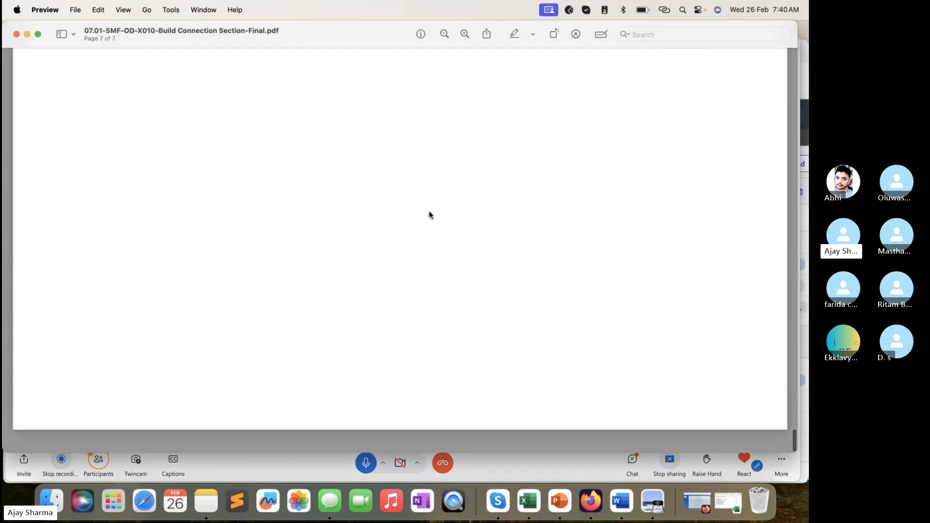
scroll(429, 214, "down", 10)
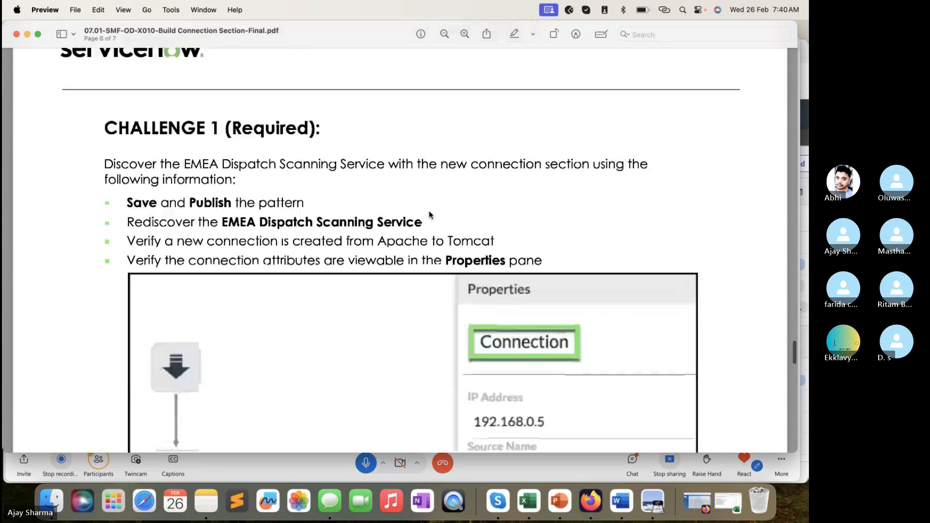
scroll(430, 214, "down", 10)
- Minimize the Skype call window and return to Firefox
left_click(531, 470)
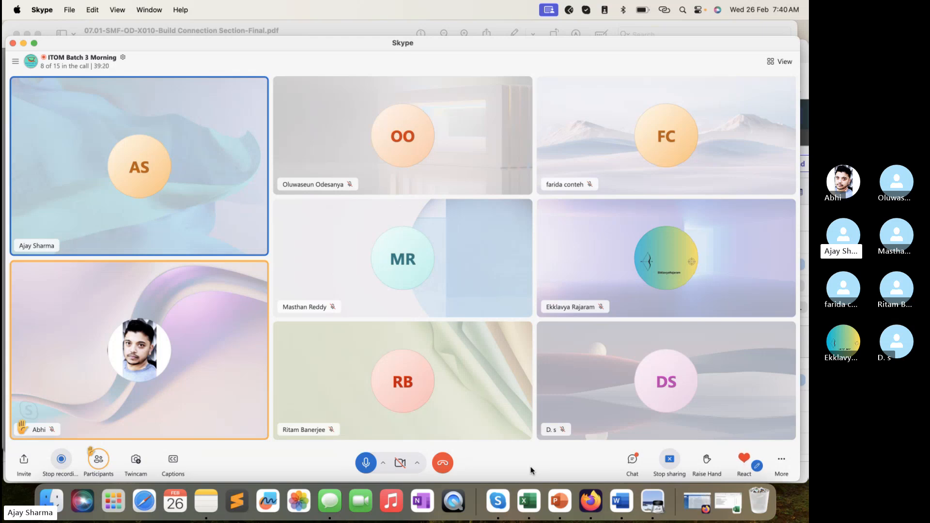
left_click(23, 43)
left_click(176, 450)
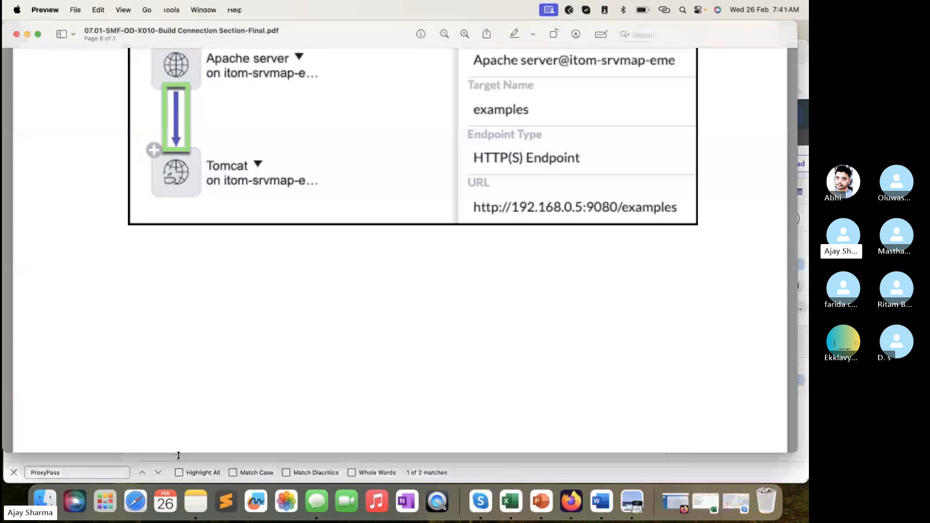
left_click(154, 459)
- Filter the ServiceNow navigator for "mid server", open Discovery's MID Servers list in a new tab, and select windows_mid
left_click(222, 49)
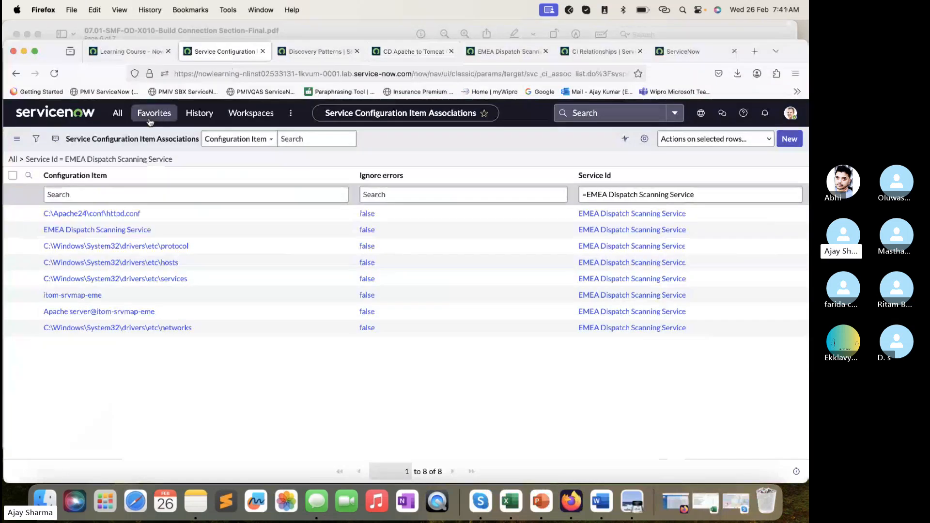
left_click(118, 112)
key("super+a")
type("m")
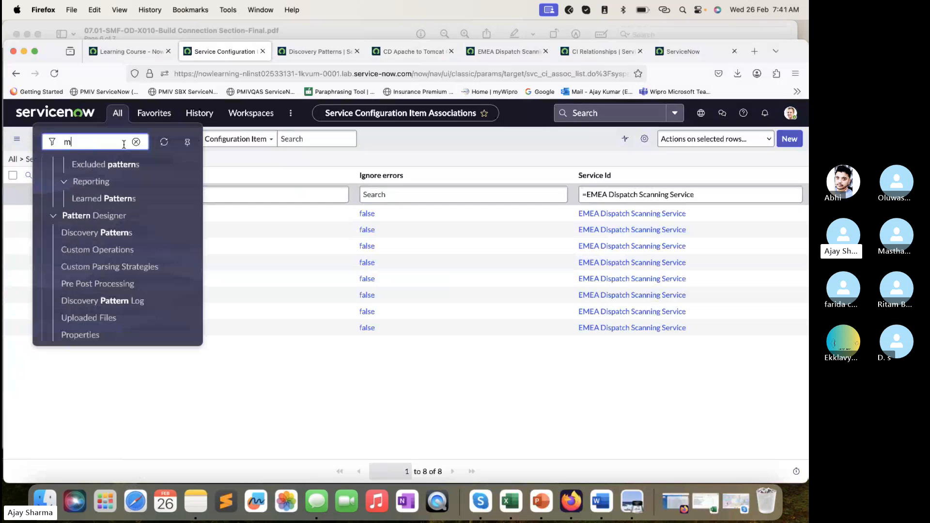
type("id server")
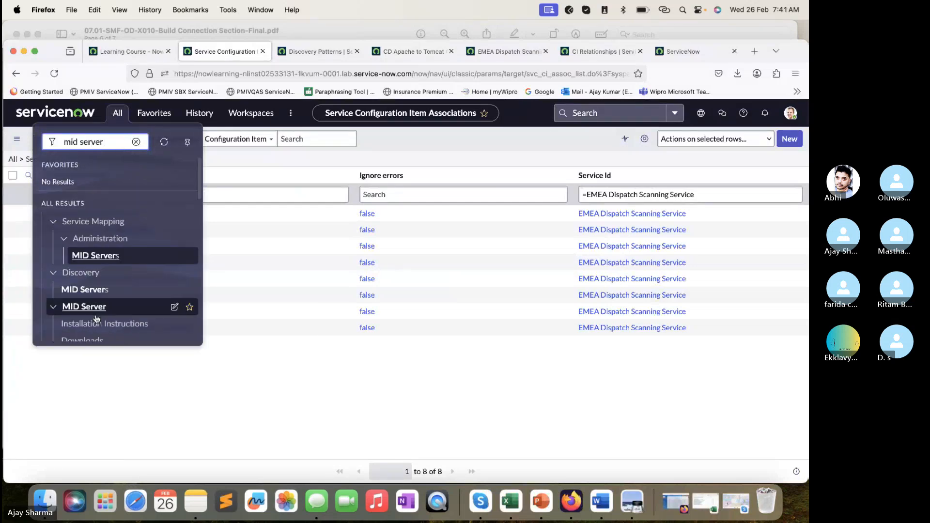
scroll(97, 319, "down", 2)
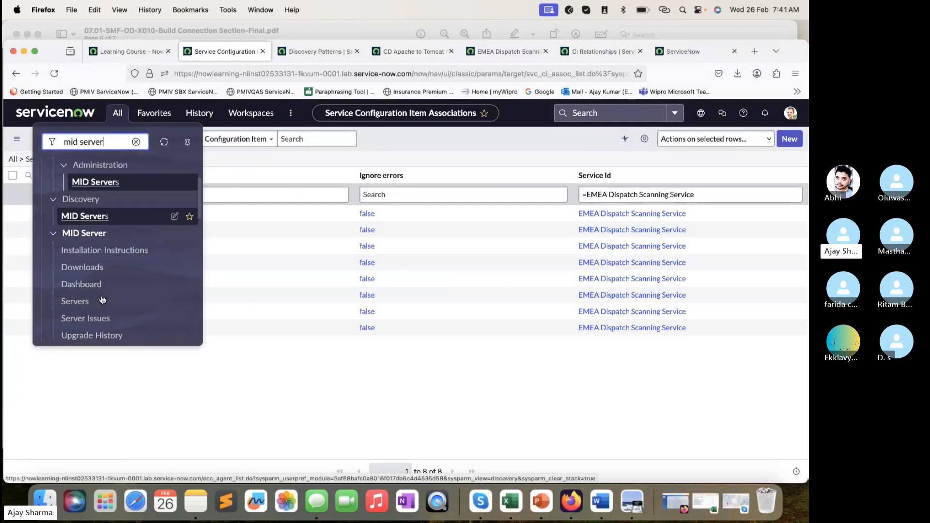
left_click(96, 213, "super")
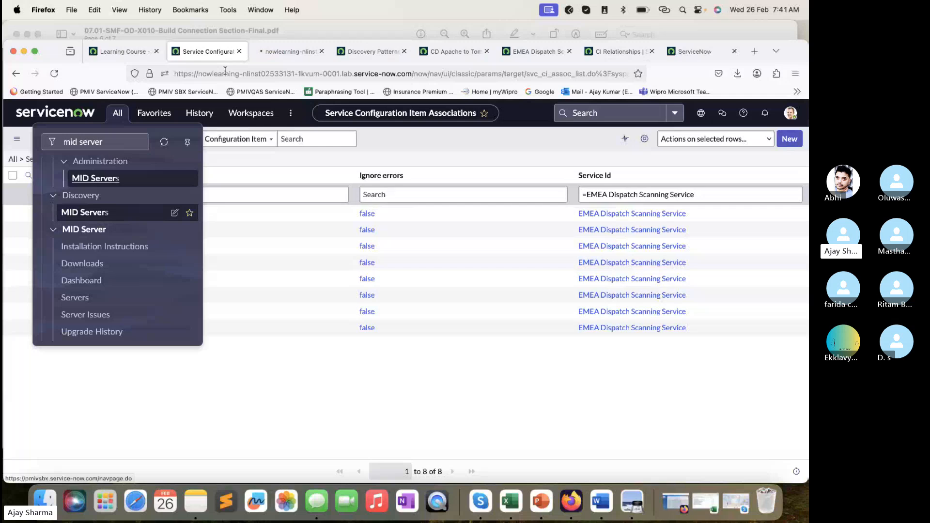
left_click(283, 52)
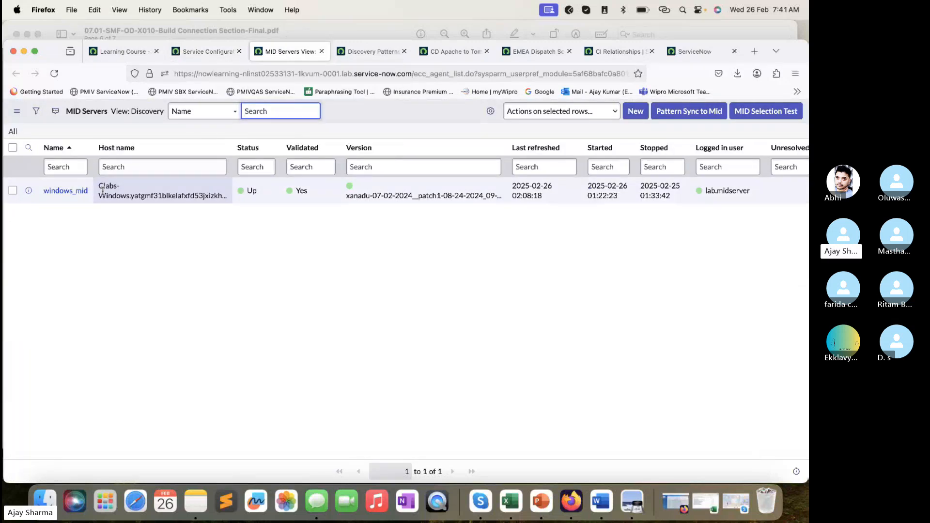
left_click(13, 190)
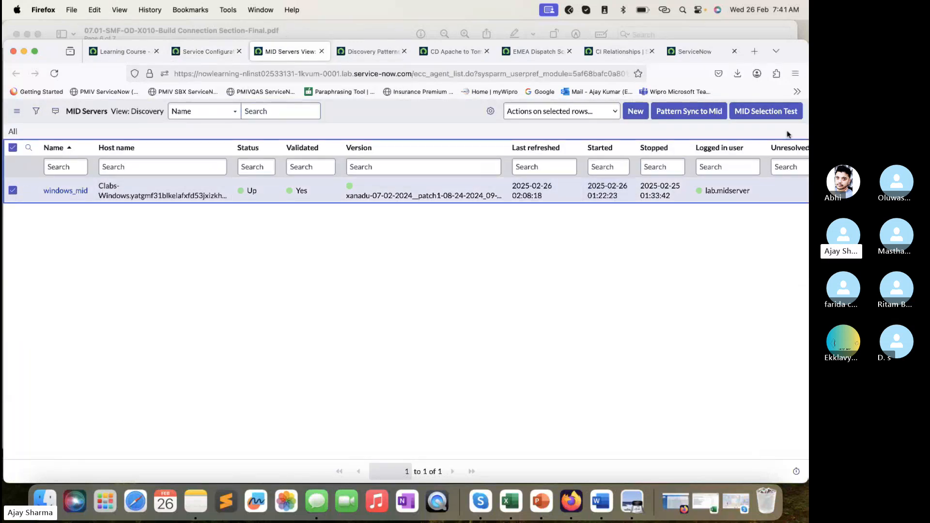
- Run the pattern sync for windows_mid, synchronize the Apache On Windows discovery pattern with the MID Servers, and close the resulting list
left_click(702, 115)
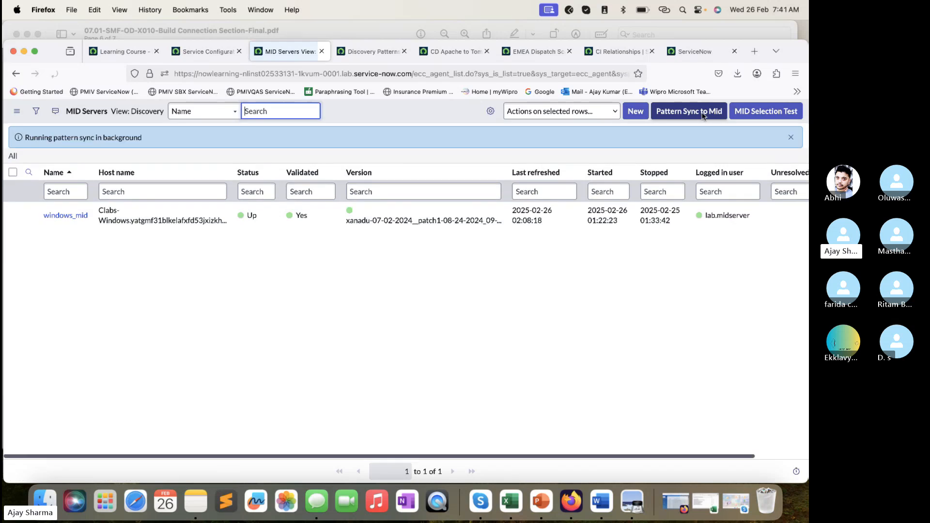
left_click(367, 53)
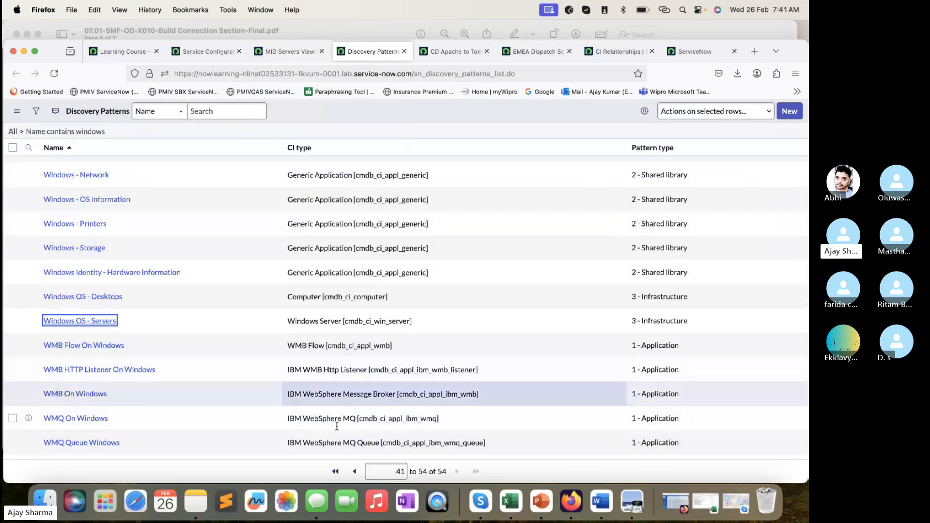
left_click(354, 471)
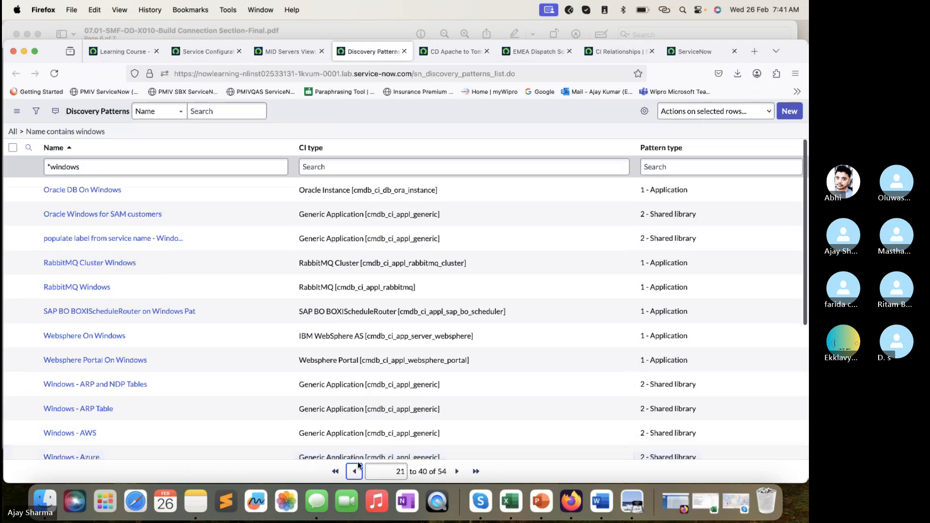
scroll(282, 426, "down", 4)
scroll(282, 425, "down", 1)
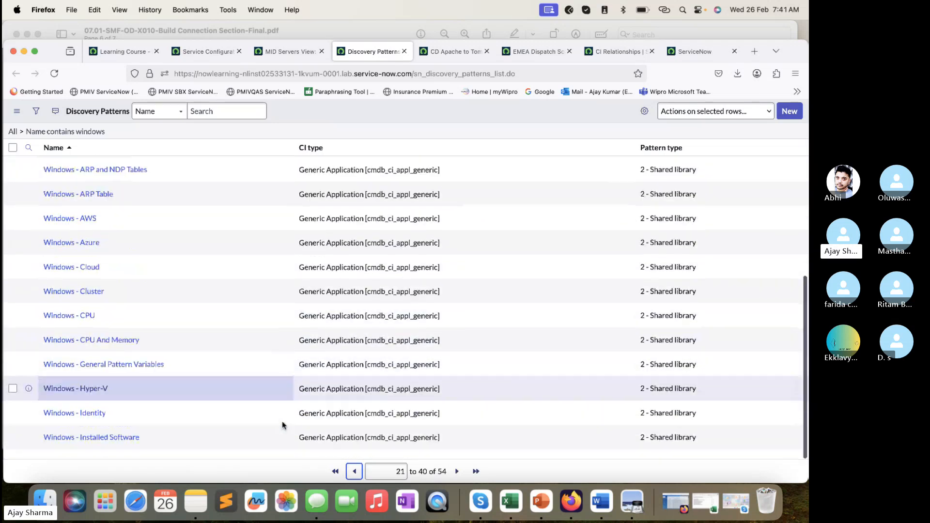
left_click(354, 471)
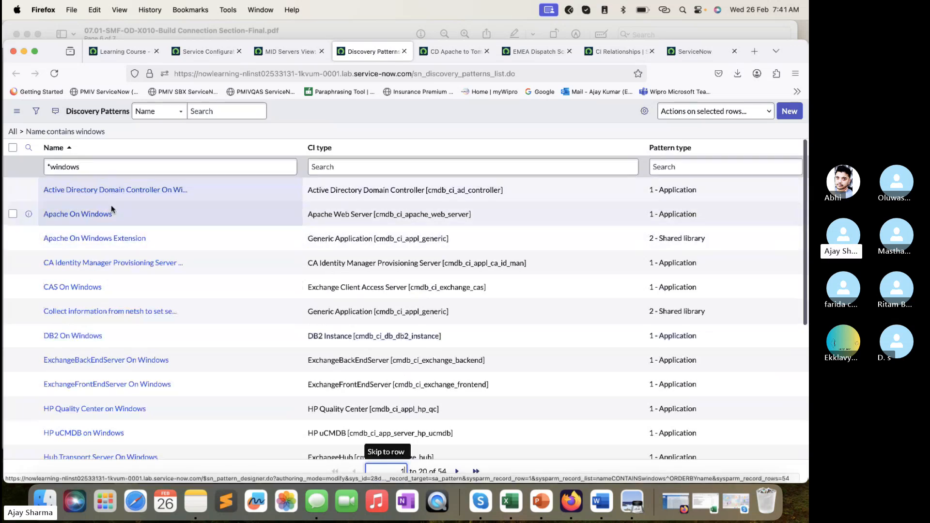
left_click(13, 214)
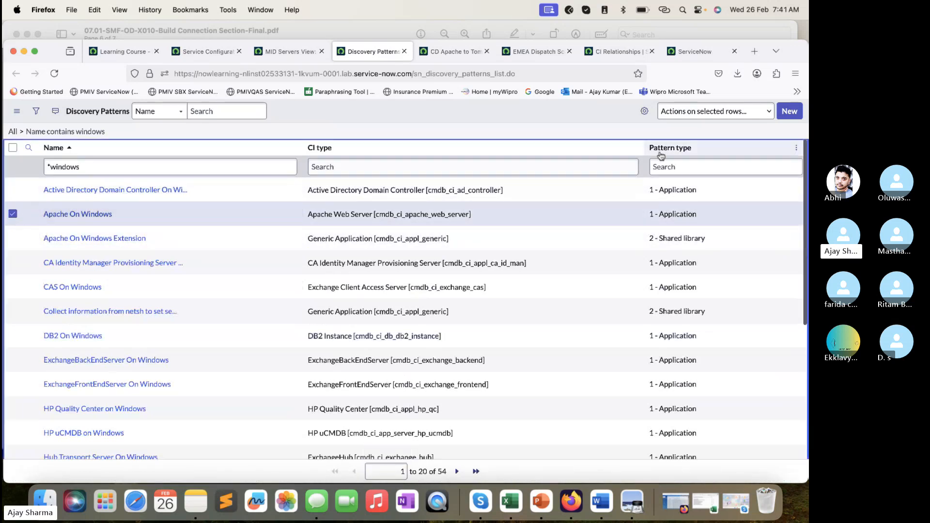
left_click(716, 111)
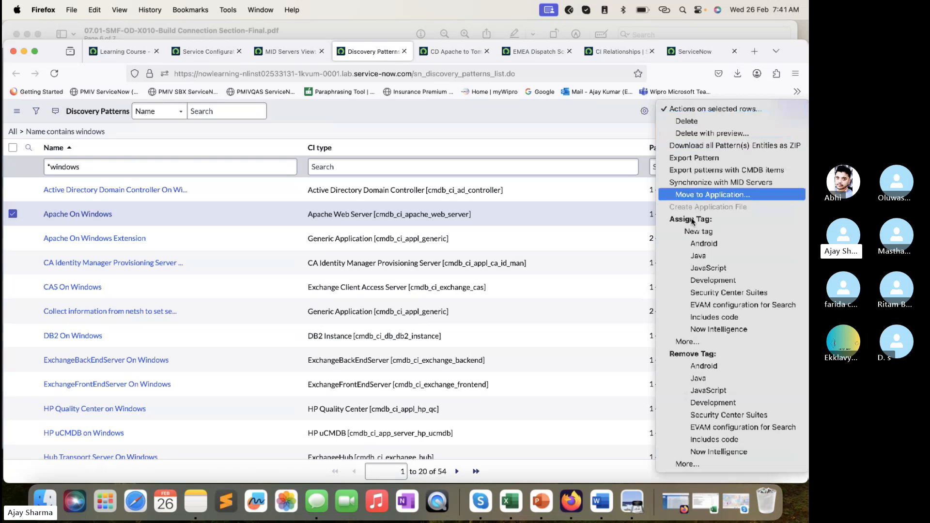
left_click(694, 182)
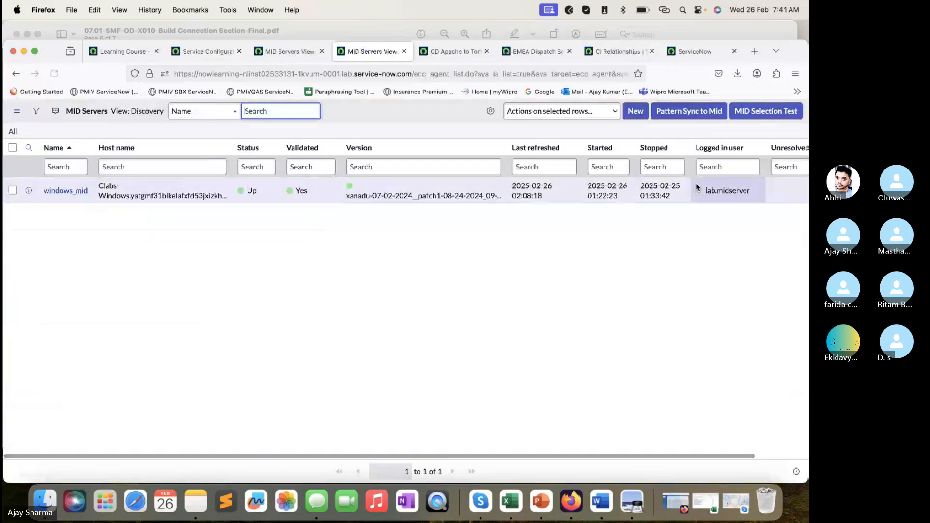
left_click(404, 51)
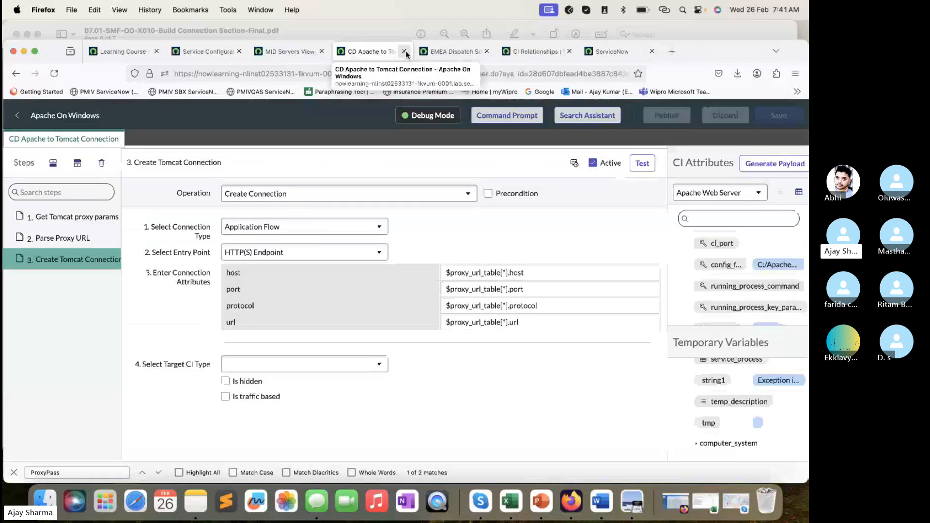
- Return to the EMEA Dispatch Scanning Service map and start its discovery
left_click(453, 52)
left_click(517, 56)
left_click(612, 52)
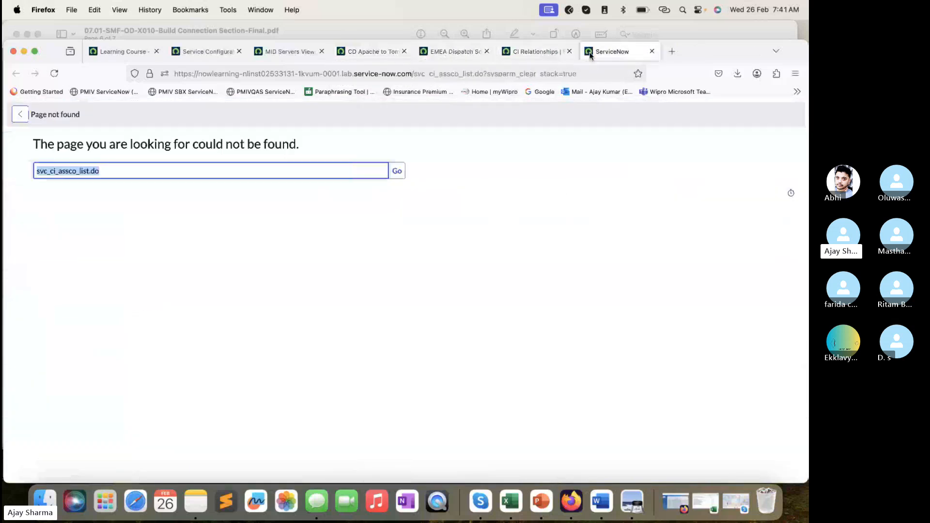
left_click(453, 51)
left_click(601, 112)
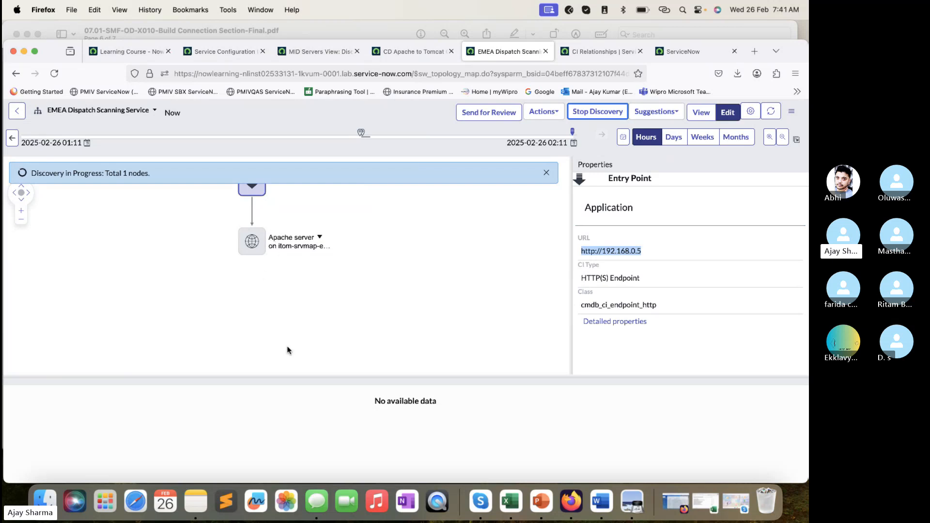
- Review the Parse File step for ProxyPass lines in the lab PDF in Preview, and return to the service map in Firefox
left_click(346, 33)
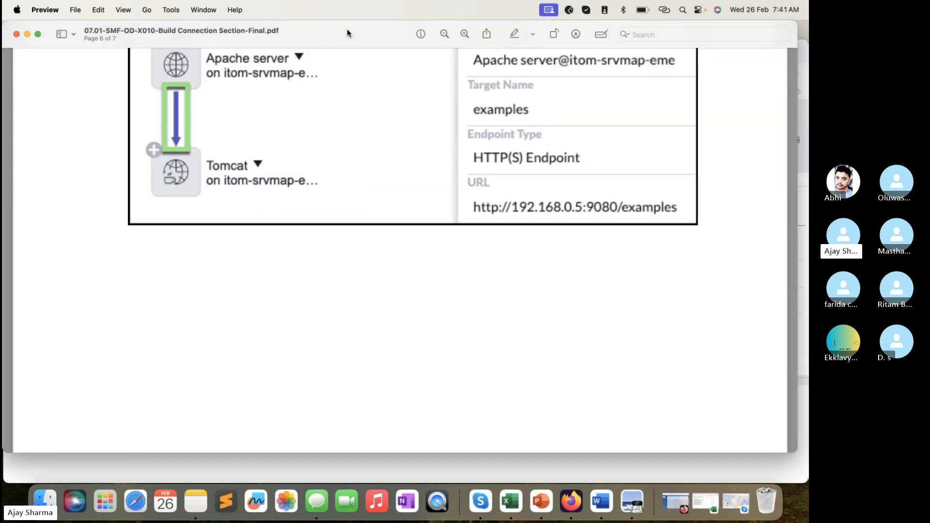
scroll(382, 225, "up", 10)
scroll(383, 226, "up", 15)
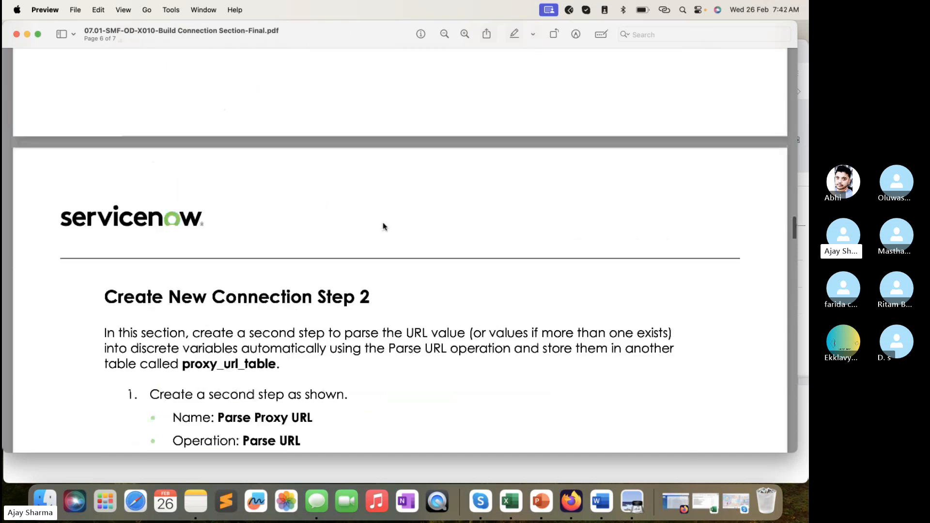
scroll(382, 225, "down", 3)
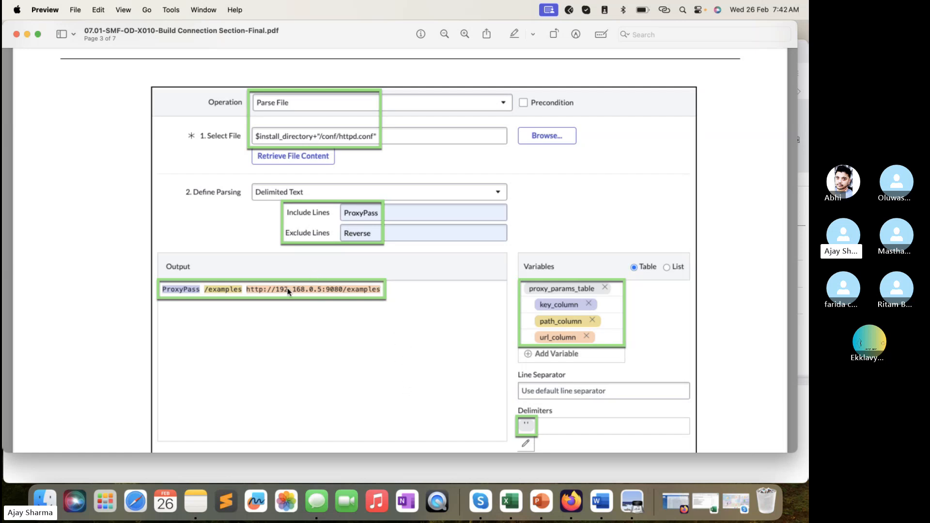
left_click(527, 472)
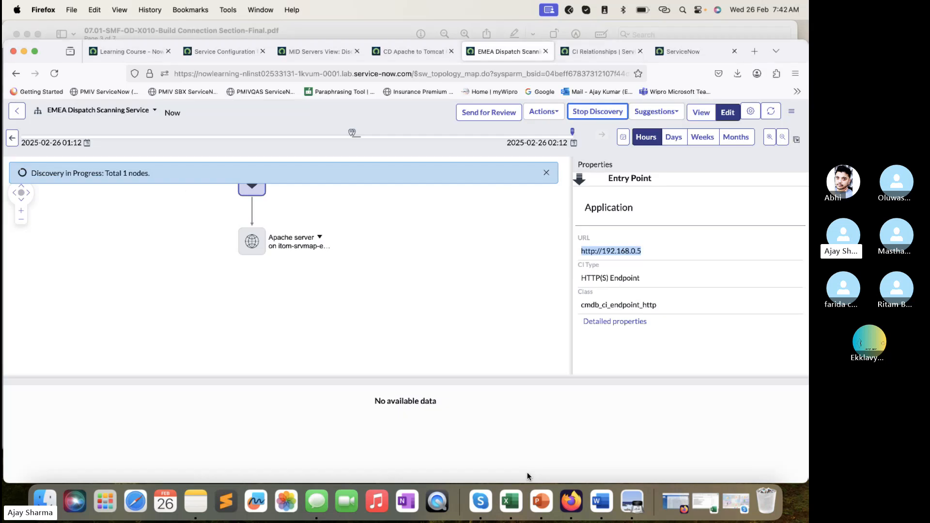
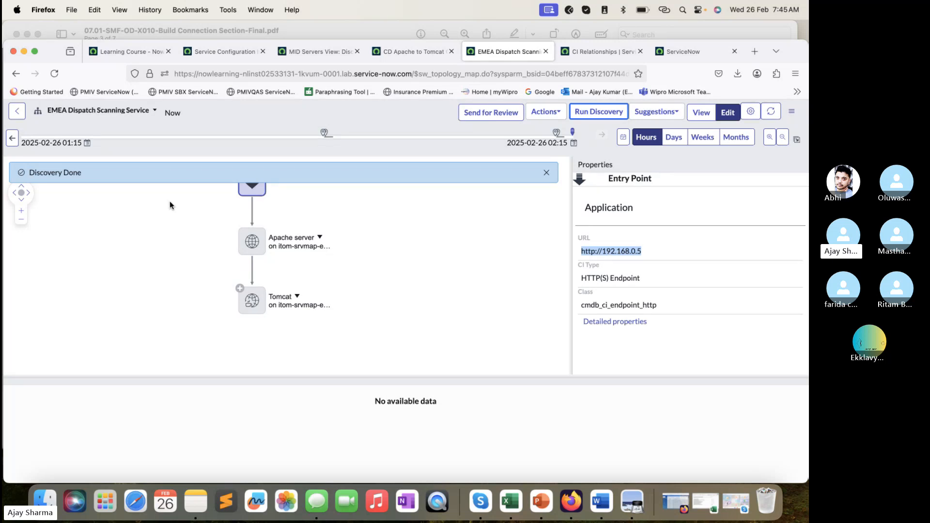
- Dismiss the discovery notice on the EMEA Dispatch Scanning Service map, select the Tomcat node, and examine its application and server properties
left_click(417, 54)
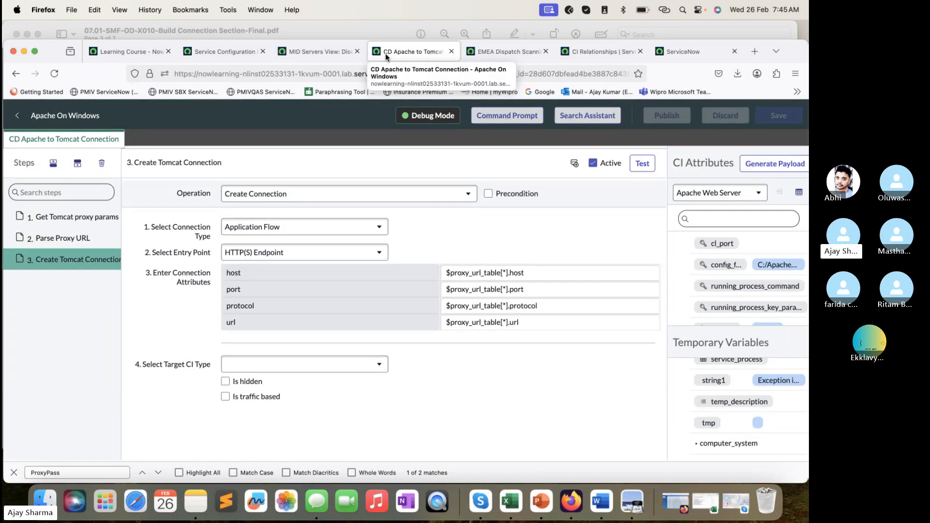
left_click(509, 53)
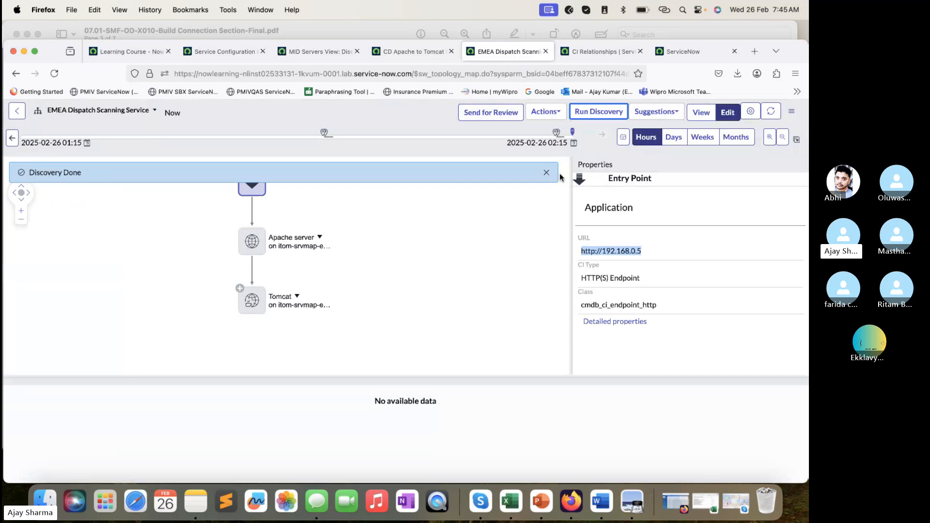
left_click(547, 173)
left_click(255, 299)
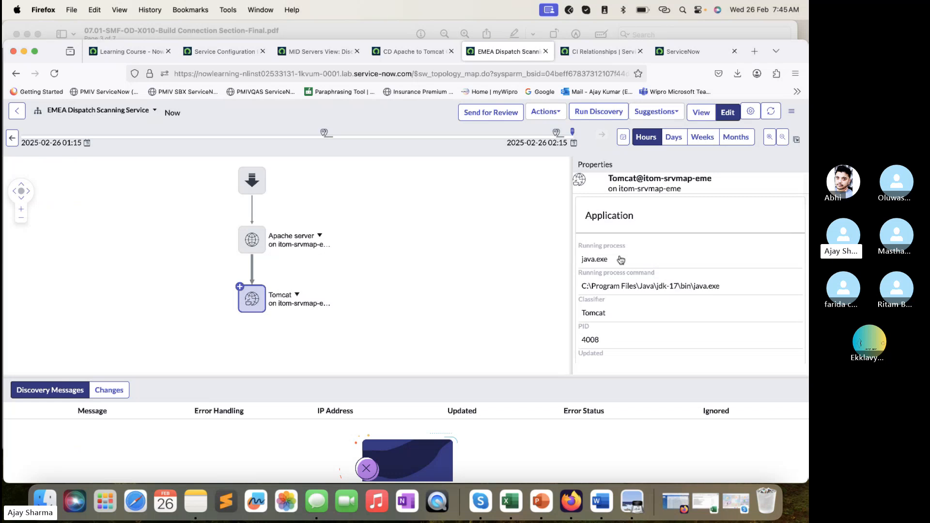
scroll(616, 281, "down", 2)
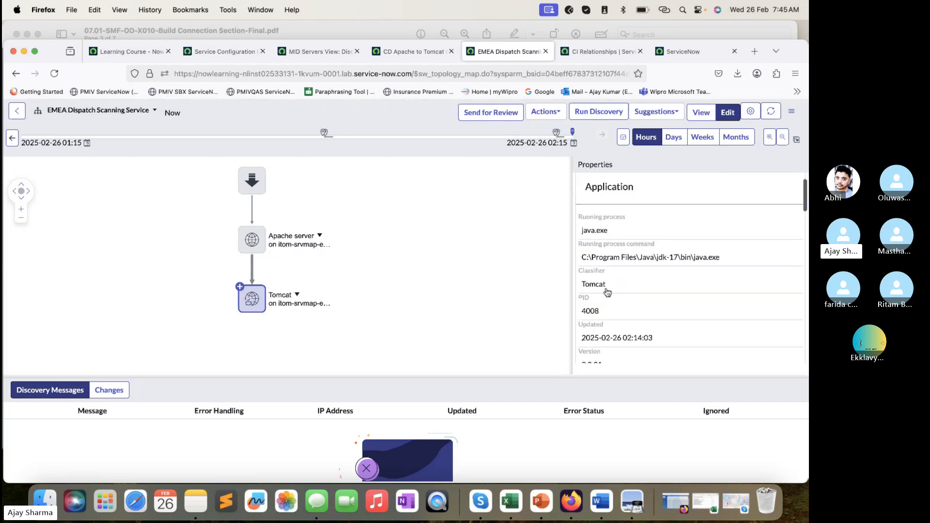
scroll(607, 291, "down", 2)
scroll(604, 245, "down", 3)
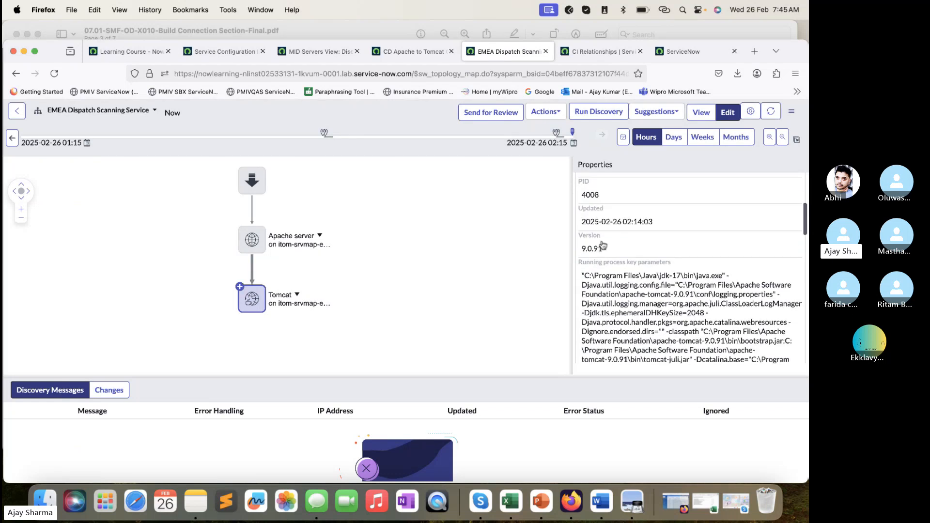
scroll(605, 252, "down", 5)
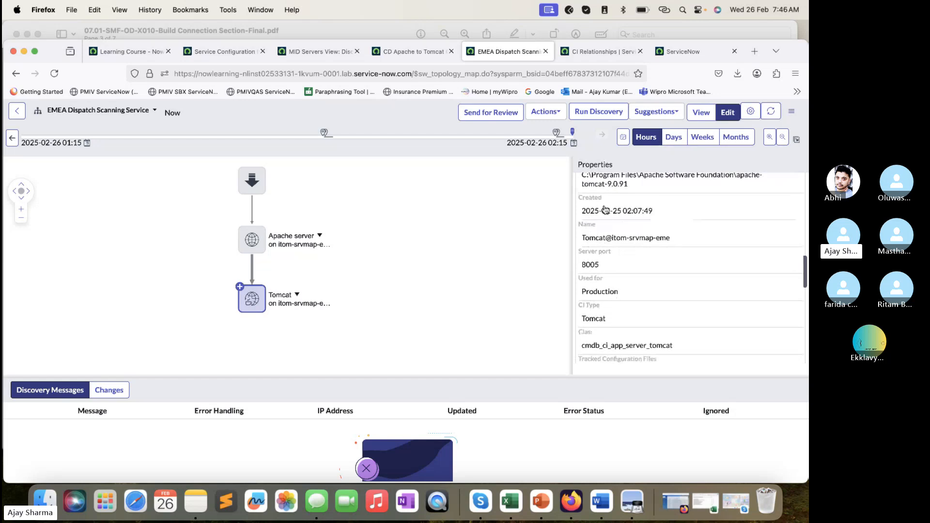
scroll(603, 265, "down", 2)
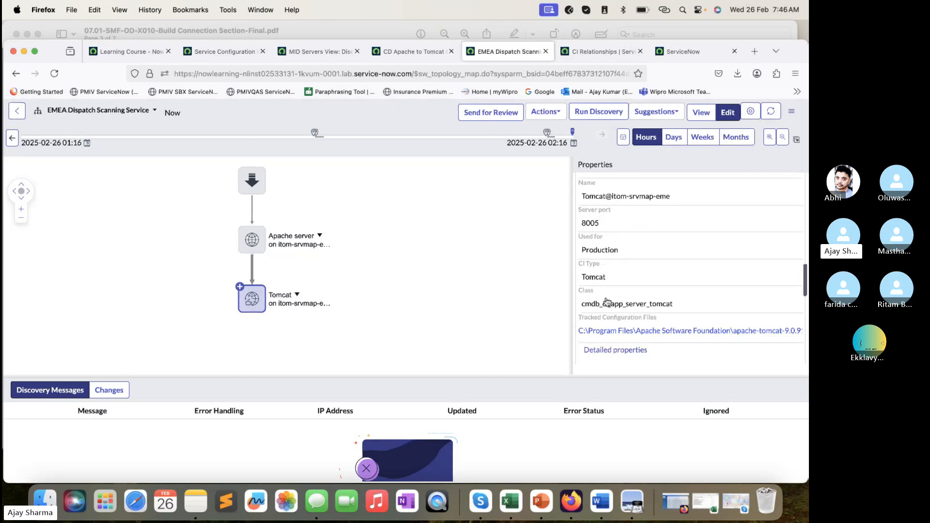
scroll(606, 344, "down", 6)
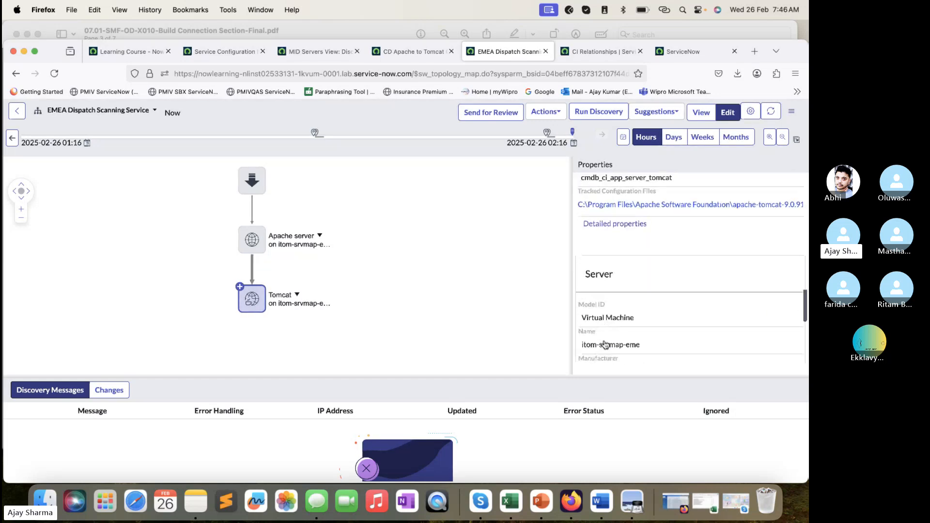
scroll(604, 345, "up", 2)
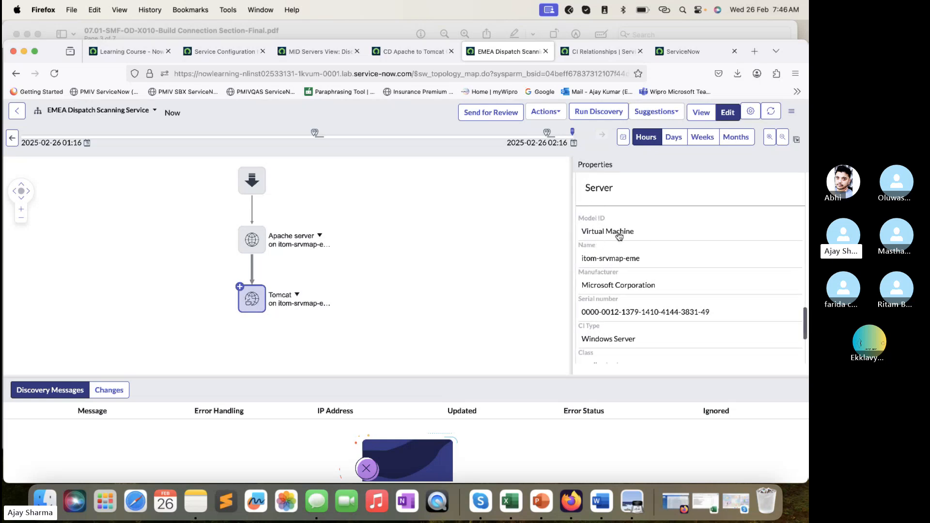
scroll(616, 263, "down", 2)
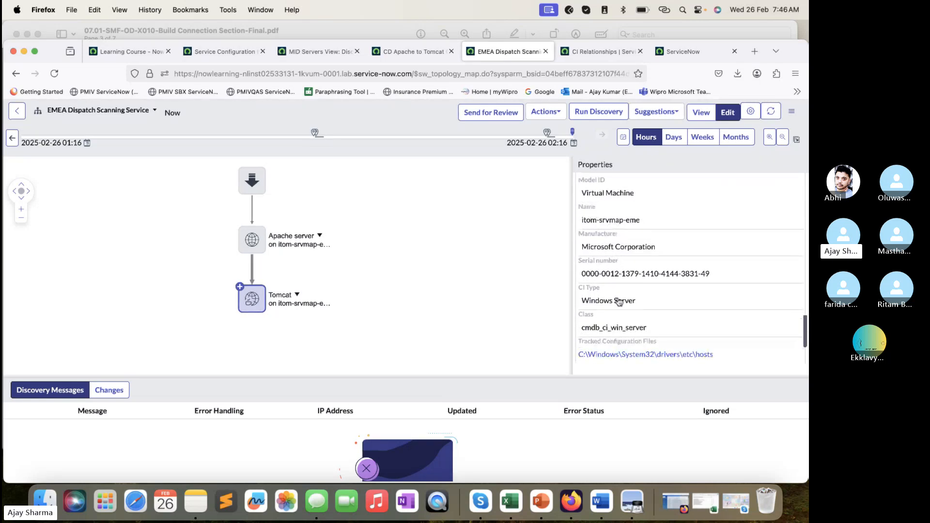
scroll(619, 310, "down", 3)
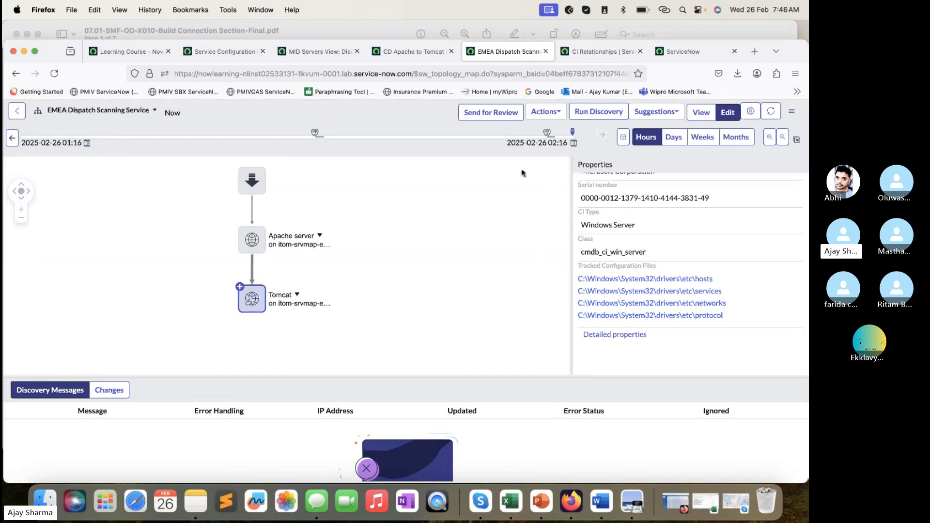
- View the service map at the earlier and latest change markers on the timeline to compare the recorded changes
left_click(316, 134)
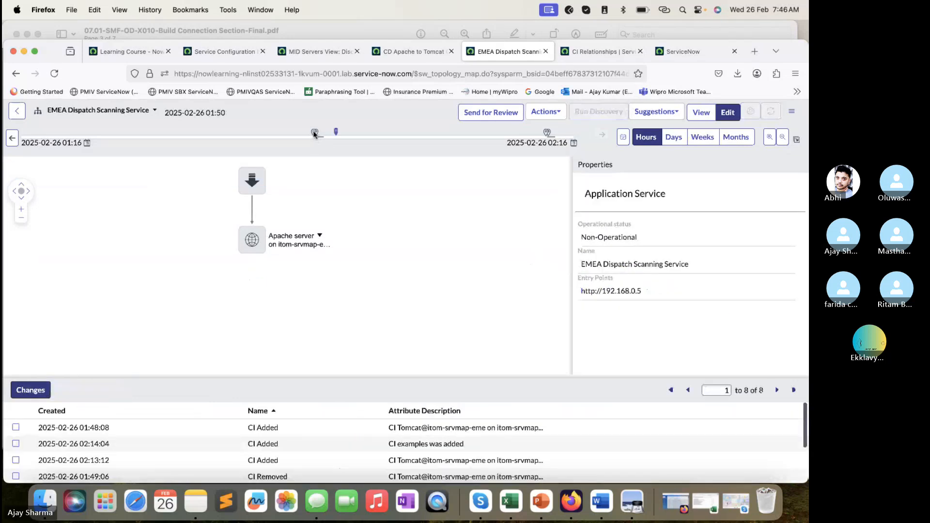
mouse_move(313, 134)
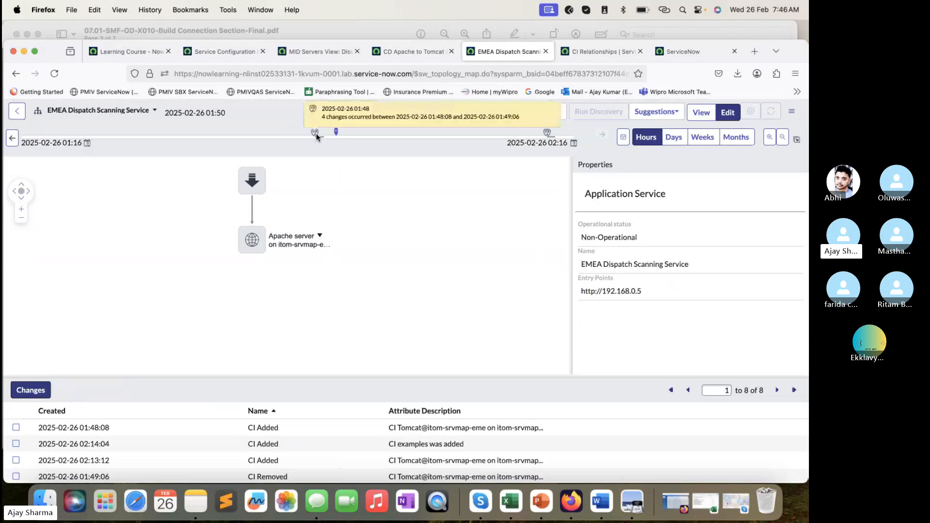
left_click(548, 133)
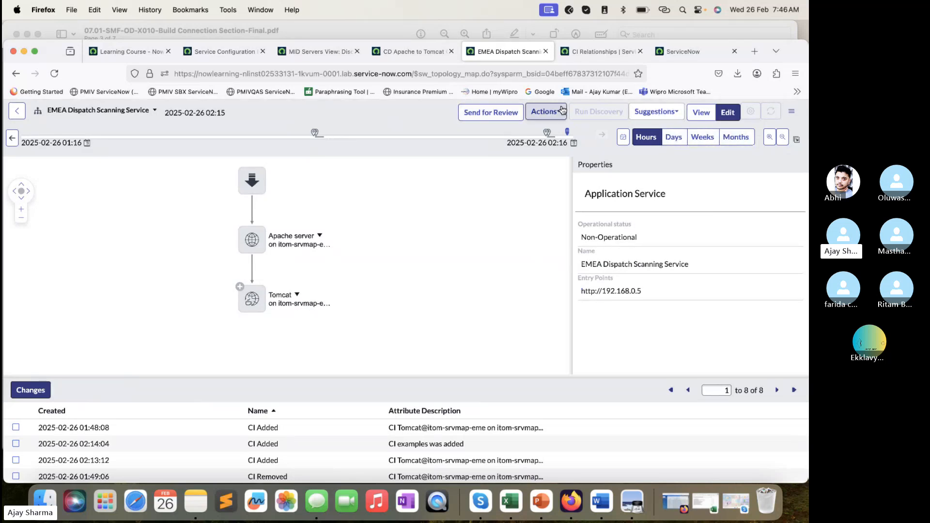
- Review the map's change timeline by days, weeks and months, and return to the current map on the hours scale
left_click(674, 138)
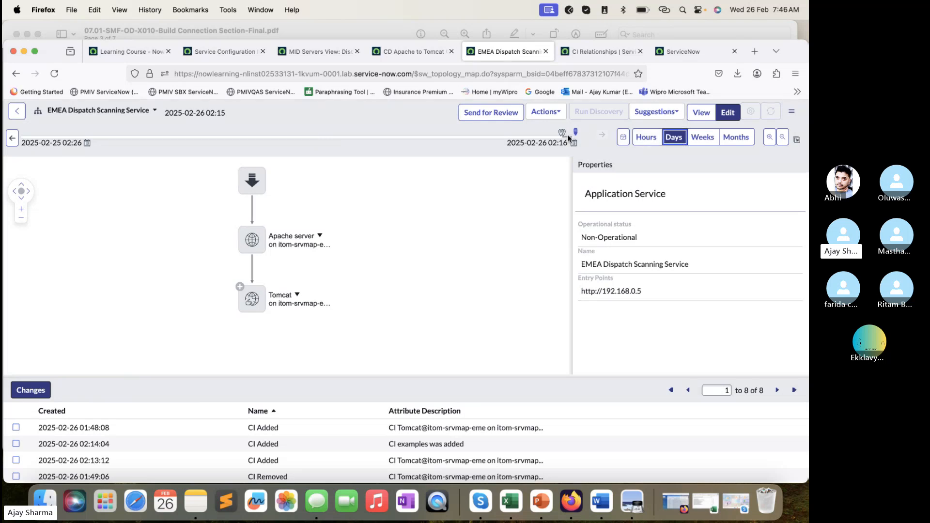
left_click(703, 137)
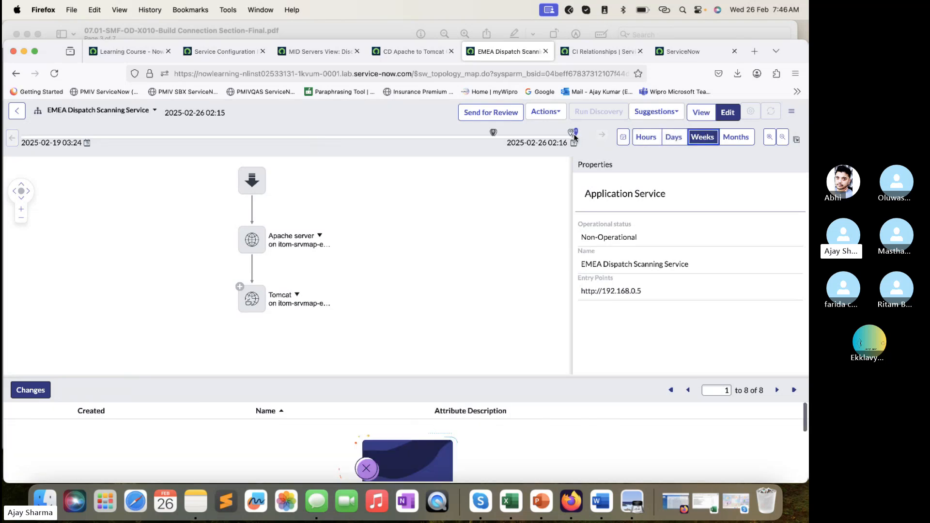
left_click(733, 138)
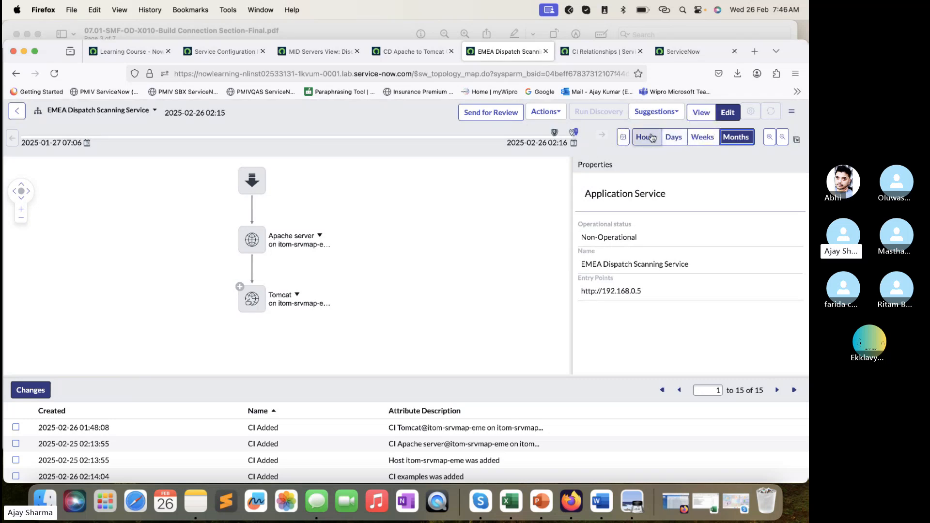
left_click(673, 137)
left_click(623, 137)
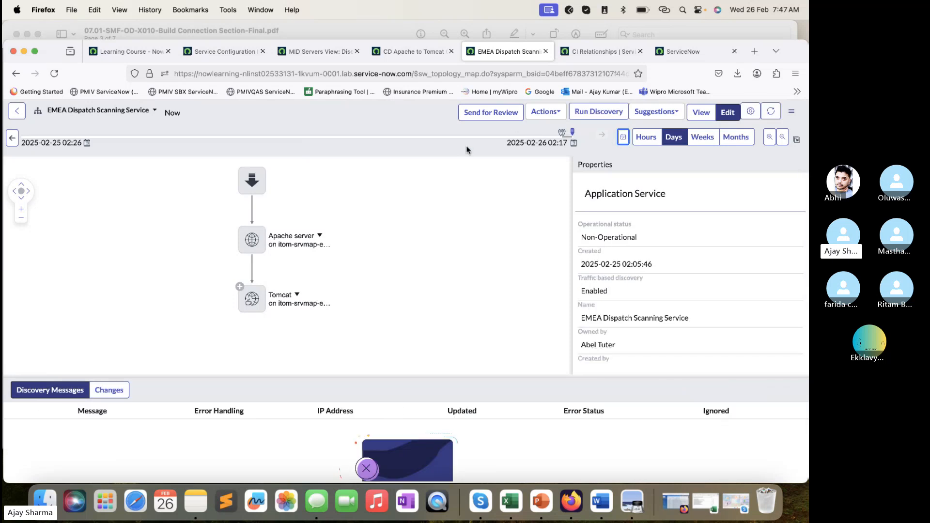
left_click(646, 137)
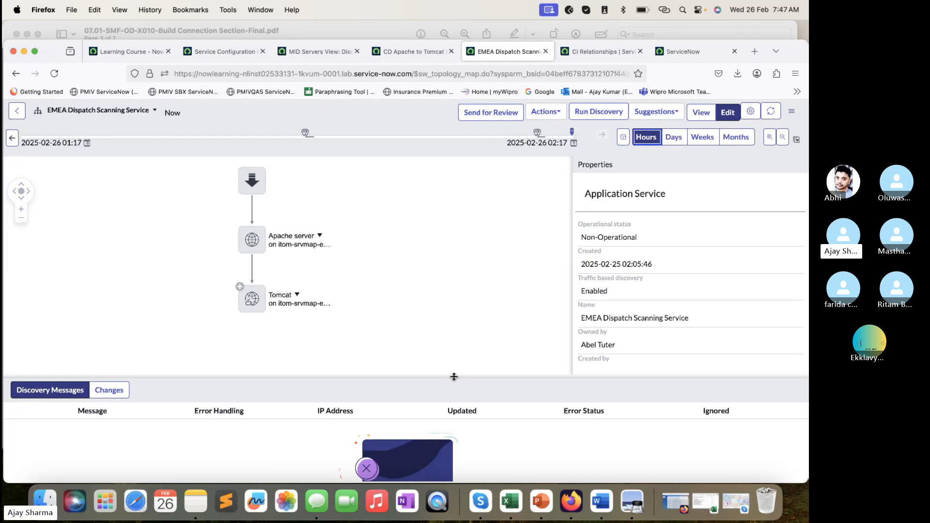
left_click_drag(453, 376, 453, 373)
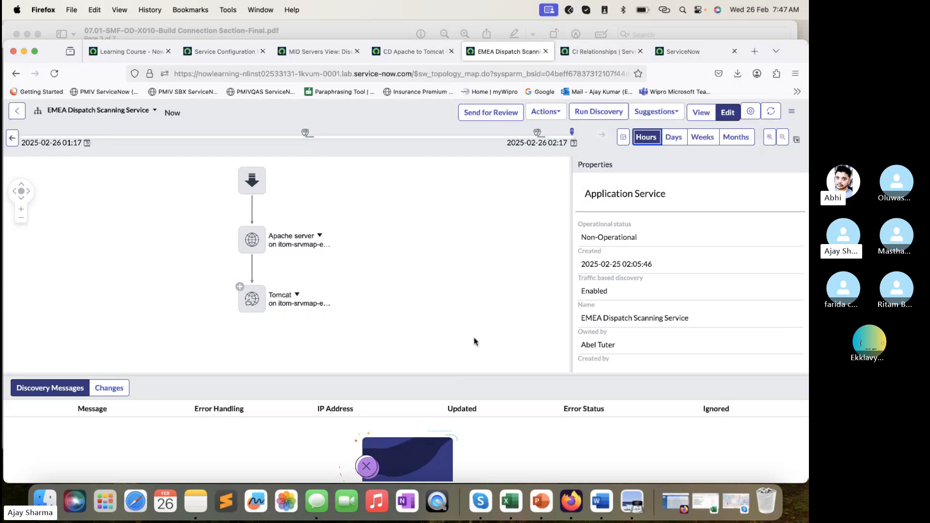
- Try to open proxy_url_table, copied from the Create Tomcat Connection host value, as a ServiceNow list, and close the resulting page
left_click(414, 54)
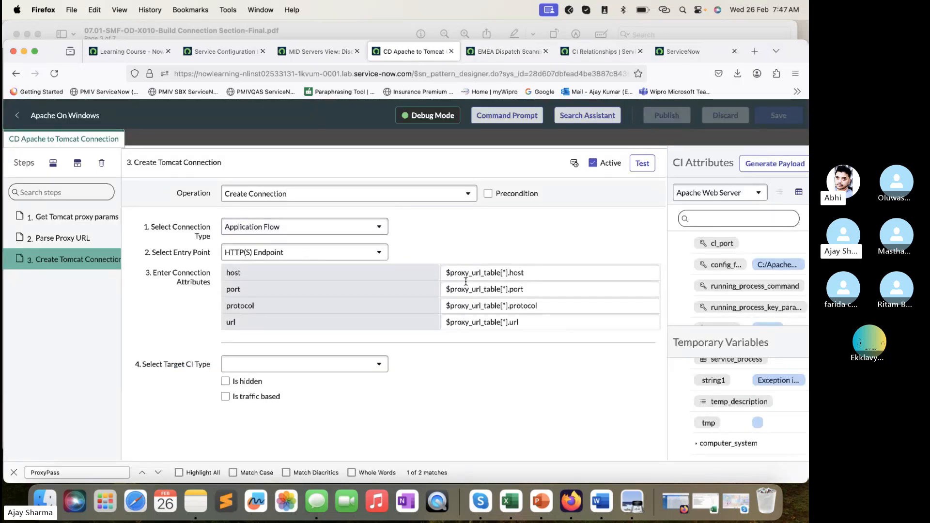
left_click_drag(450, 273, 500, 272)
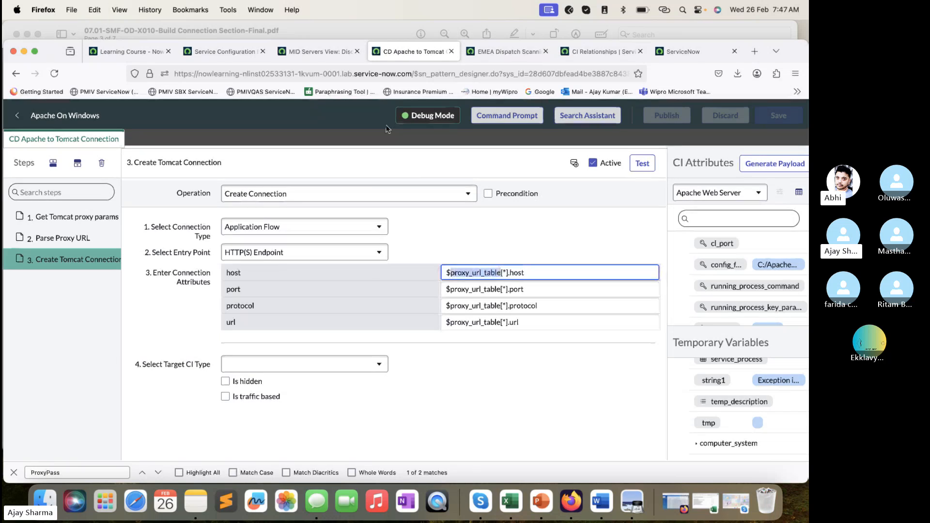
left_click(316, 51)
left_click(216, 57)
left_click(117, 113)
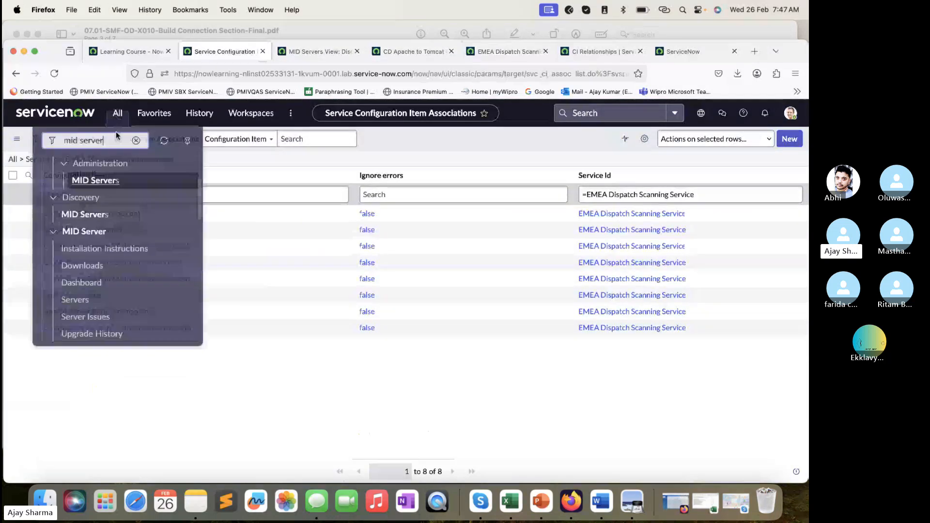
key("super+a")
type("proxy_url_table")
type(".")
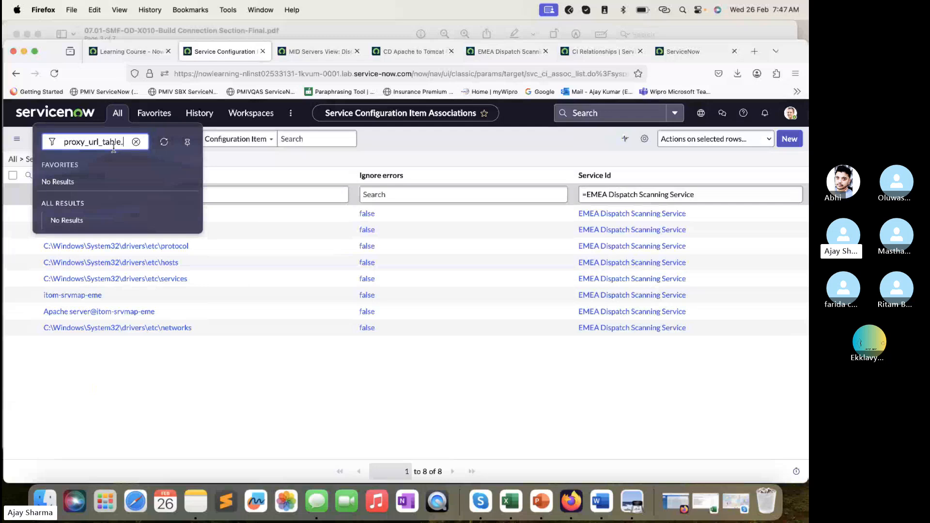
type("LIST")
key("Return")
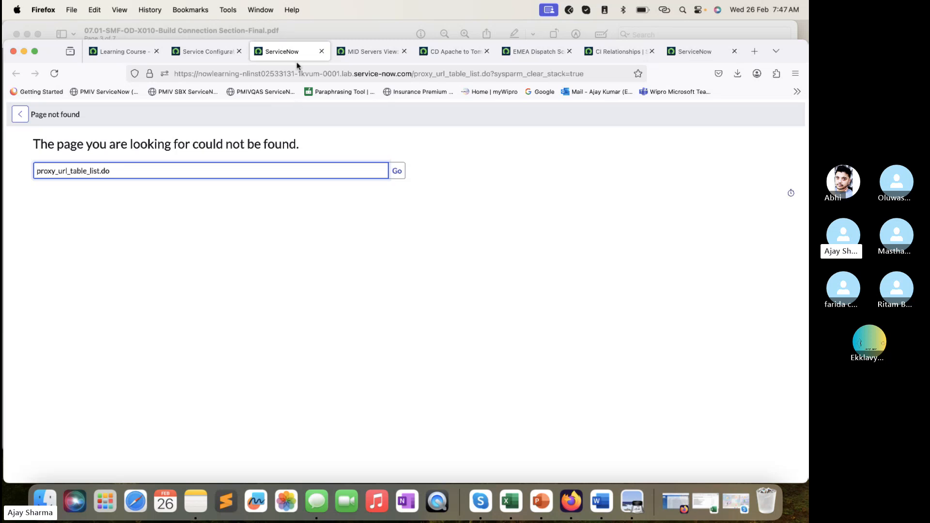
left_click(321, 51)
- Look over the service map and CI Relationships list, return to the Create Tomcat Connection step, and dismiss its variable suggestions
left_click(370, 51)
left_click(447, 51)
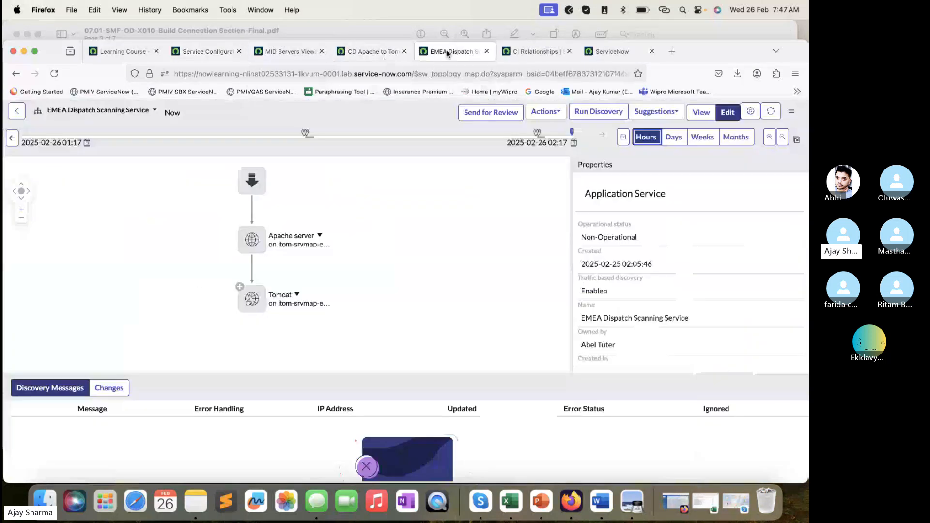
left_click(517, 56)
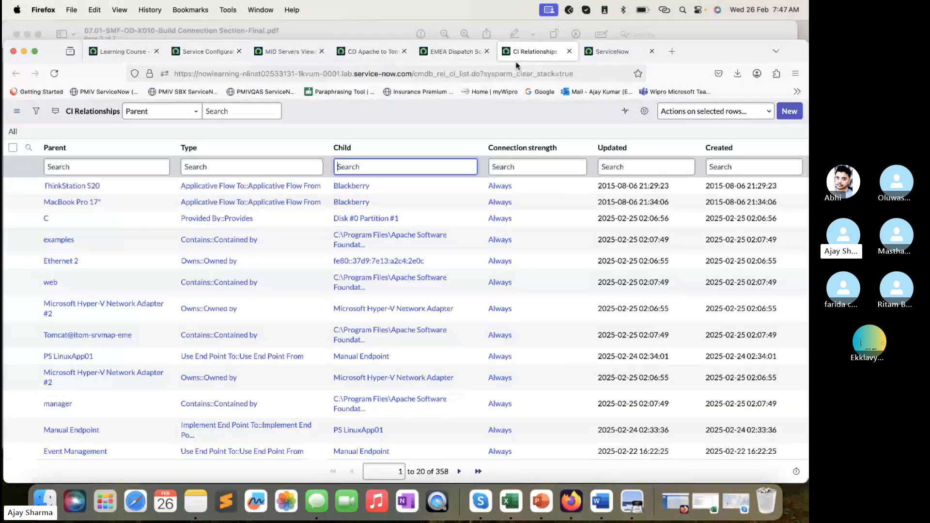
left_click(458, 53)
left_click(591, 50)
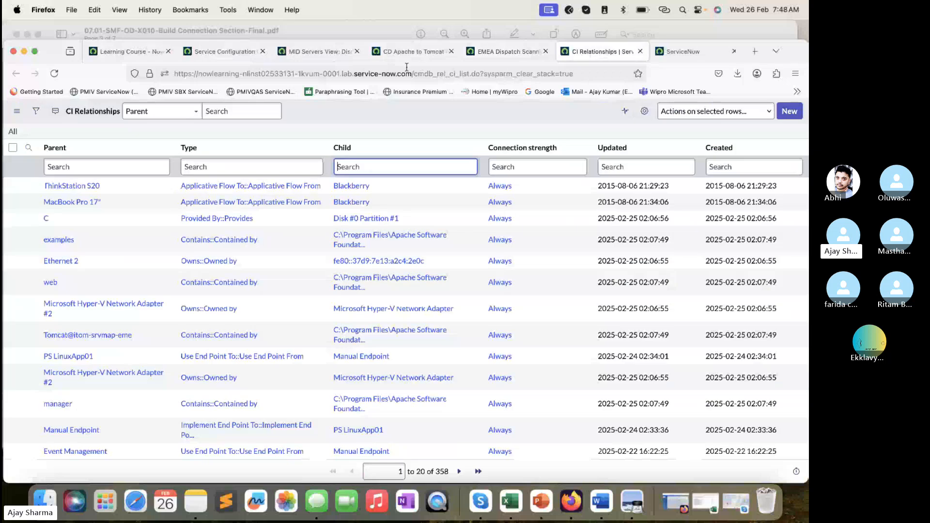
left_click(411, 52)
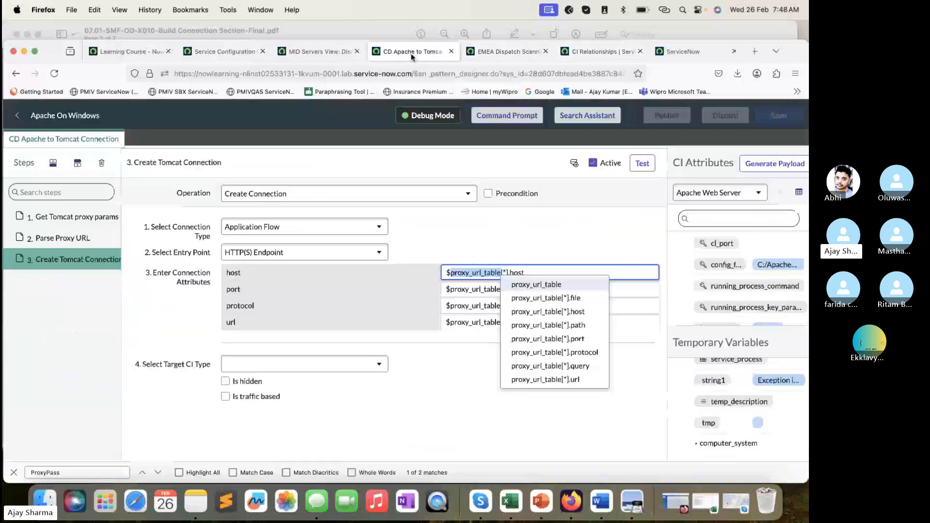
left_click(509, 429)
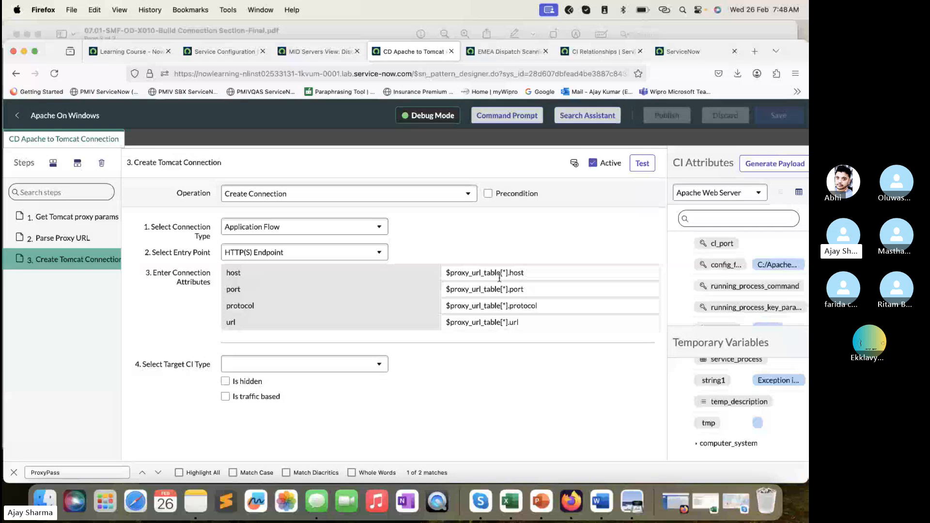
- Check the Parse File example in the lab PDF in Preview, and examine the Get Tomcat proxy params step's parsing settings and variables in Firefox
left_click(383, 32)
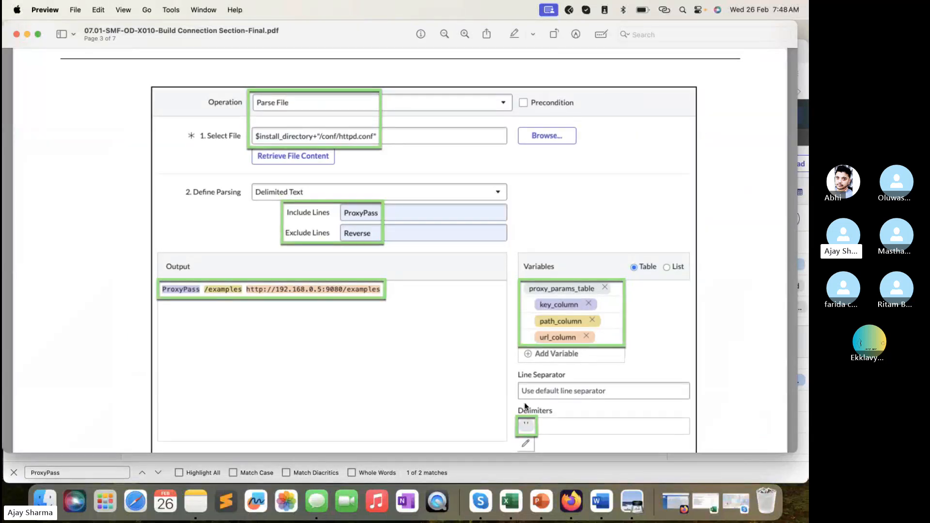
left_click(527, 470)
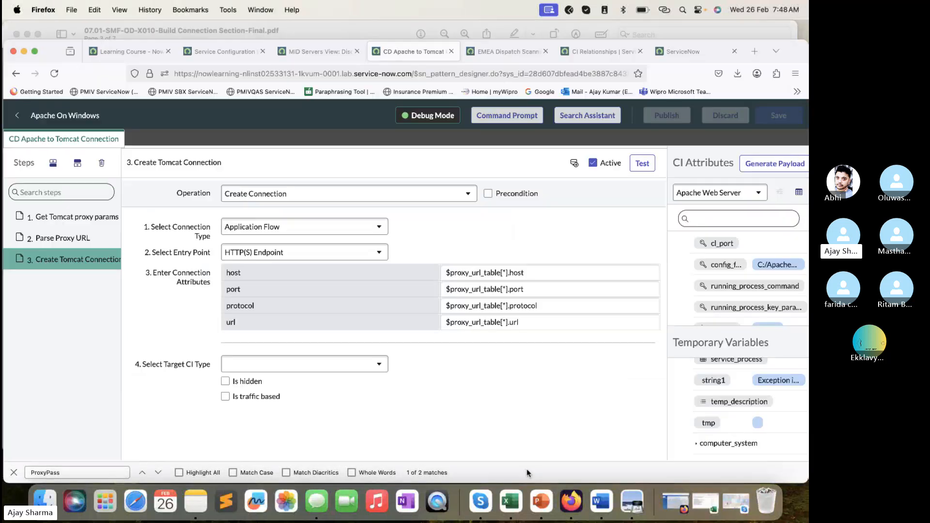
left_click(51, 224)
scroll(374, 339, "down", 3)
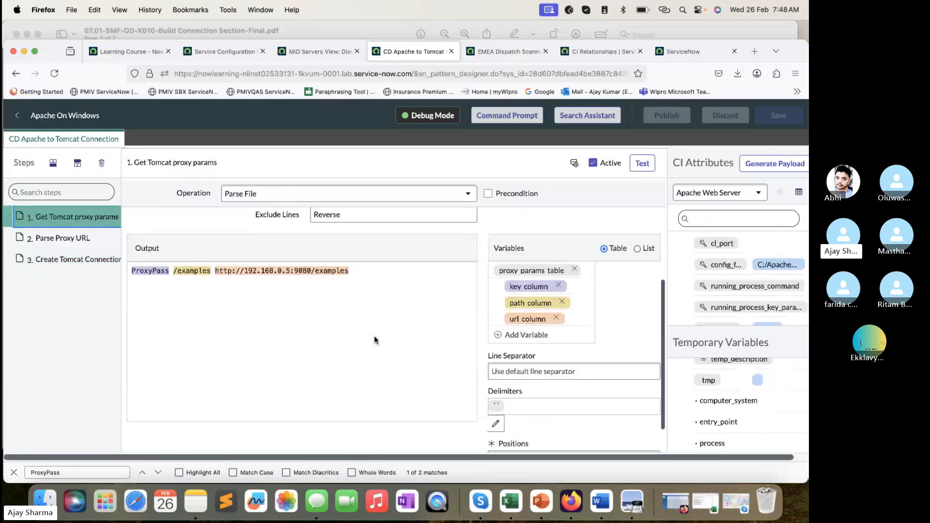
scroll(374, 335, "down", 1)
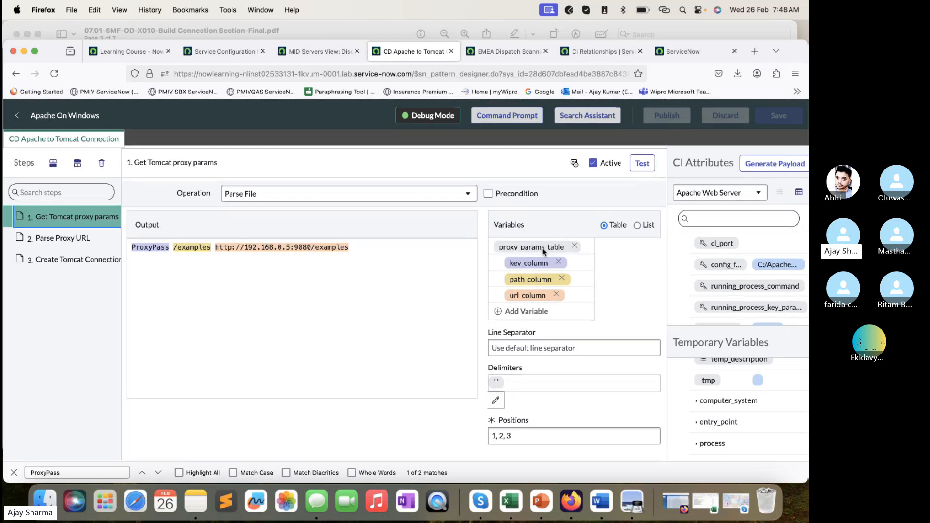
scroll(537, 281, "up", 3)
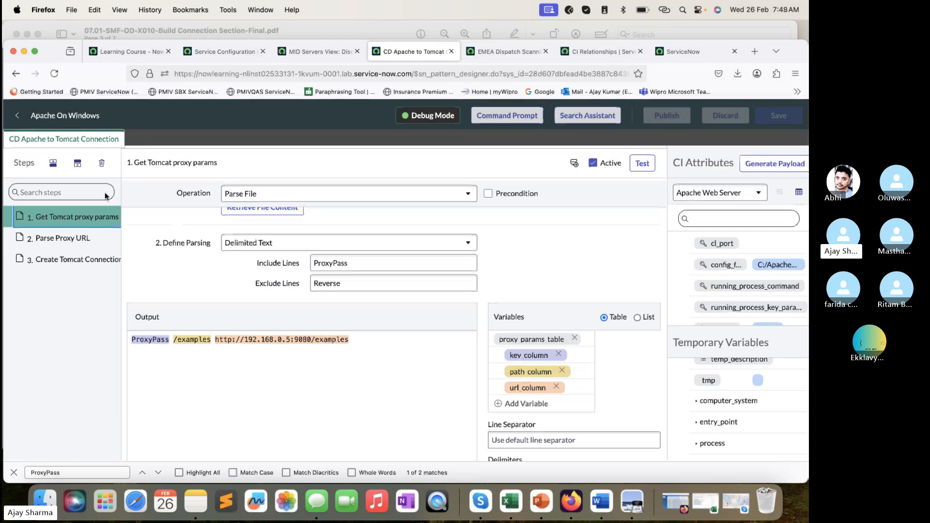
- Examine the source and target values of the Parse Proxy URL step in the CD Apache to Tomcat Connection section
left_click(100, 239)
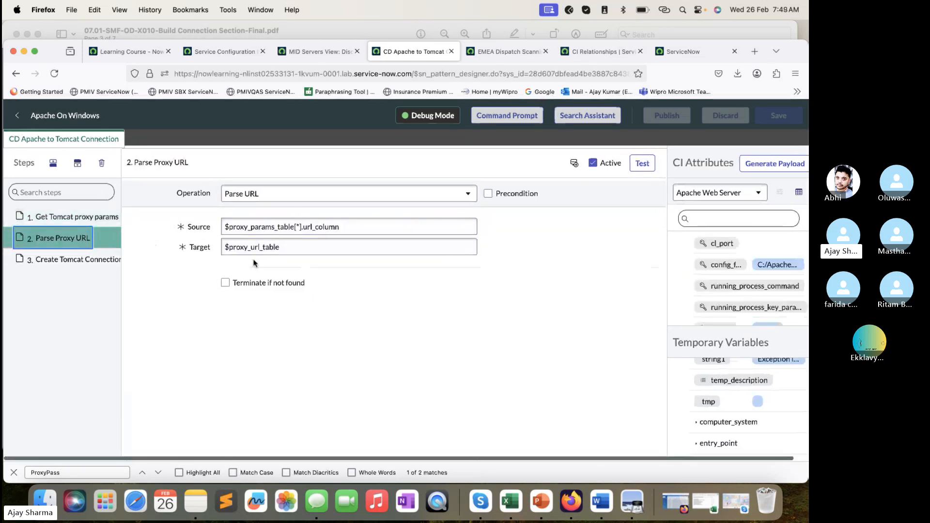
left_click(266, 231)
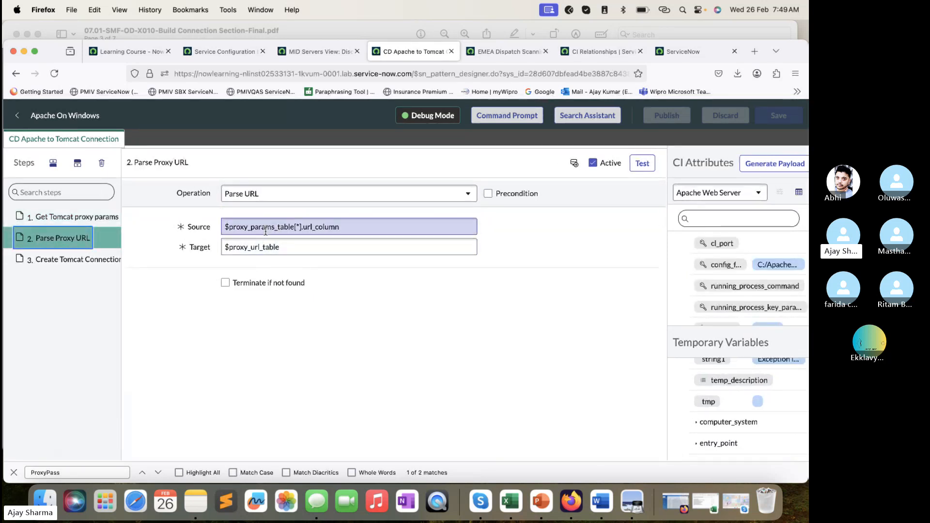
left_click_drag(274, 226, 232, 252)
left_click(285, 248)
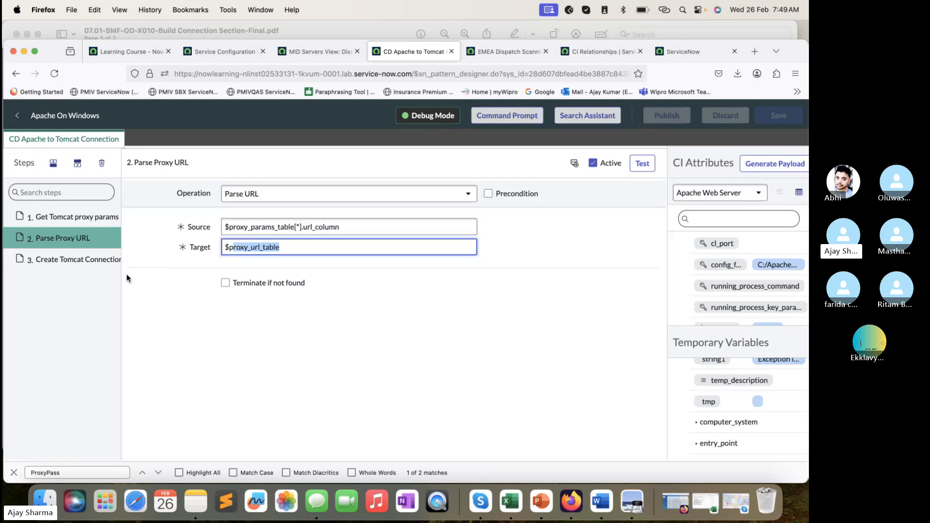
- Check the Create Tomcat Connection step's attributes, and return to Get Tomcat proxy params to highlight its selected file path
left_click(110, 264)
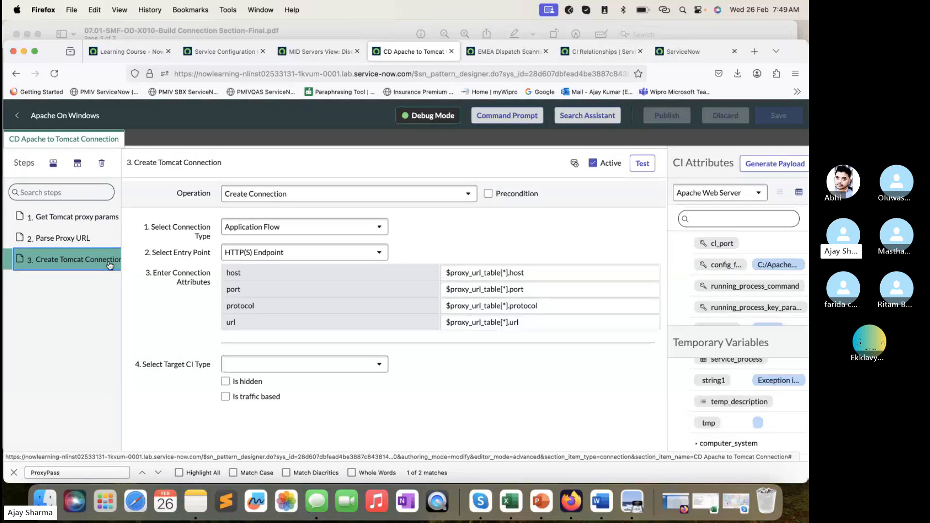
left_click(73, 217)
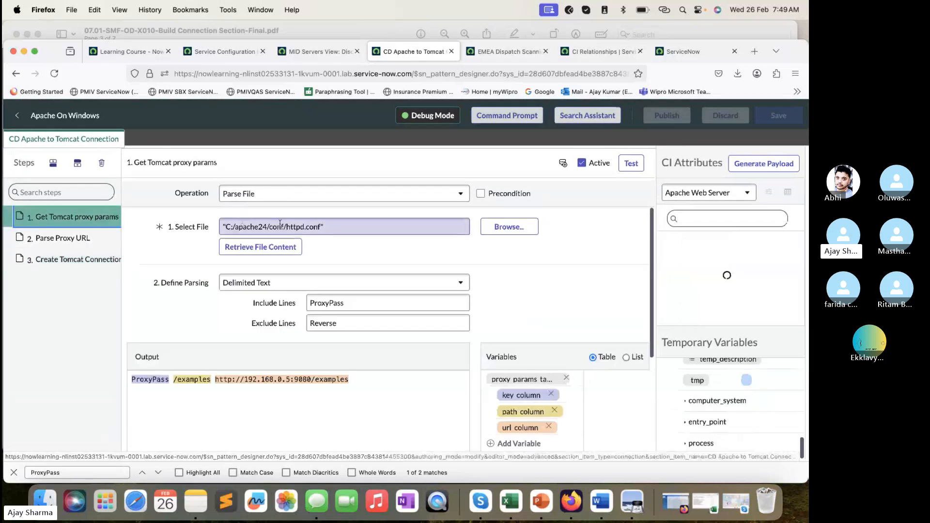
left_click_drag(337, 229, 186, 233)
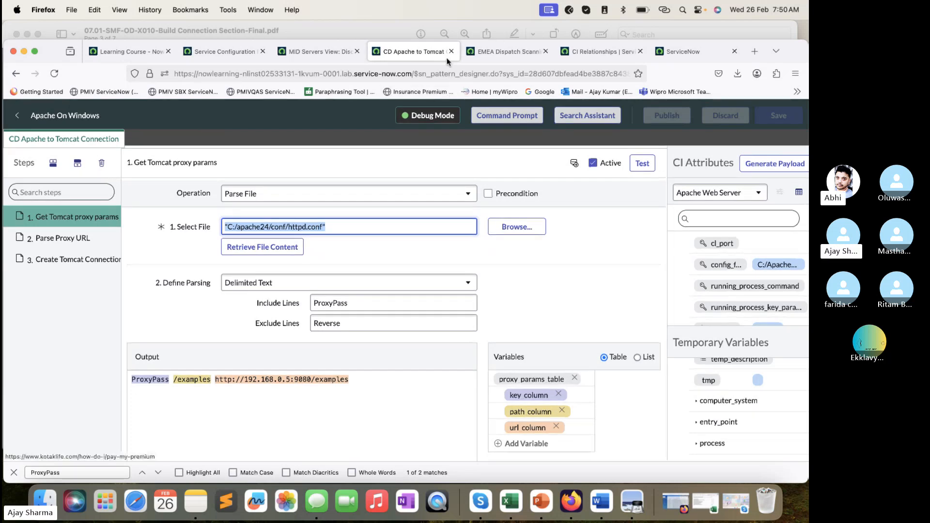
- Search Google for "dynamic endpoint in Service mapping", replacing the page-not-found ServiceNow page
left_click(506, 51)
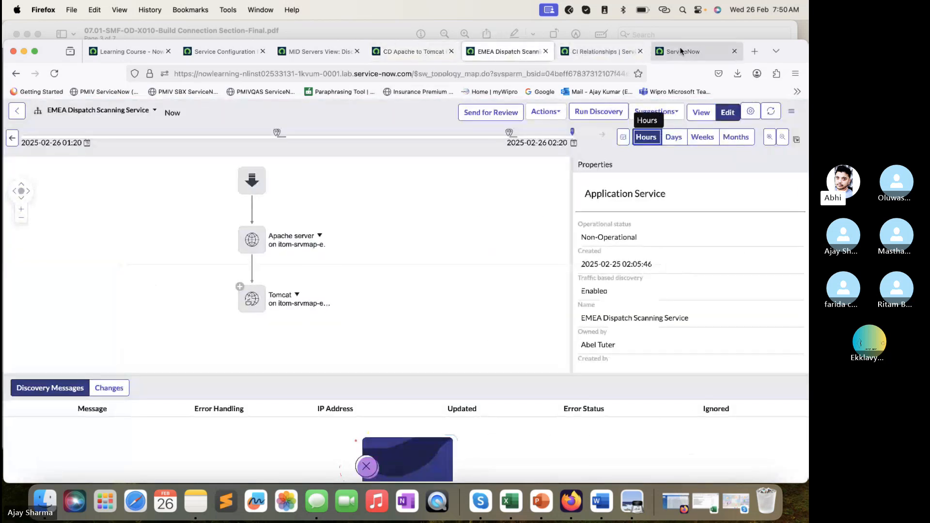
left_click(688, 51)
left_click(514, 73)
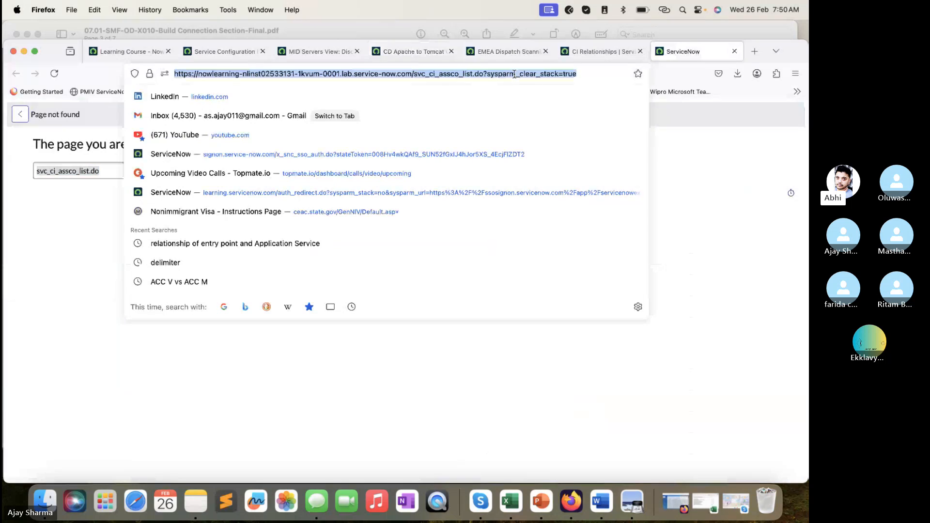
type("dynamic ")
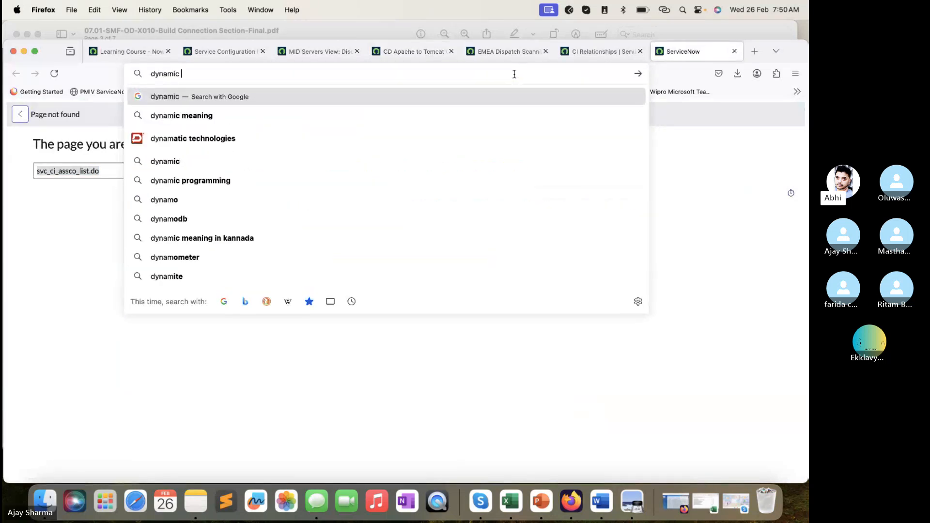
type("endp")
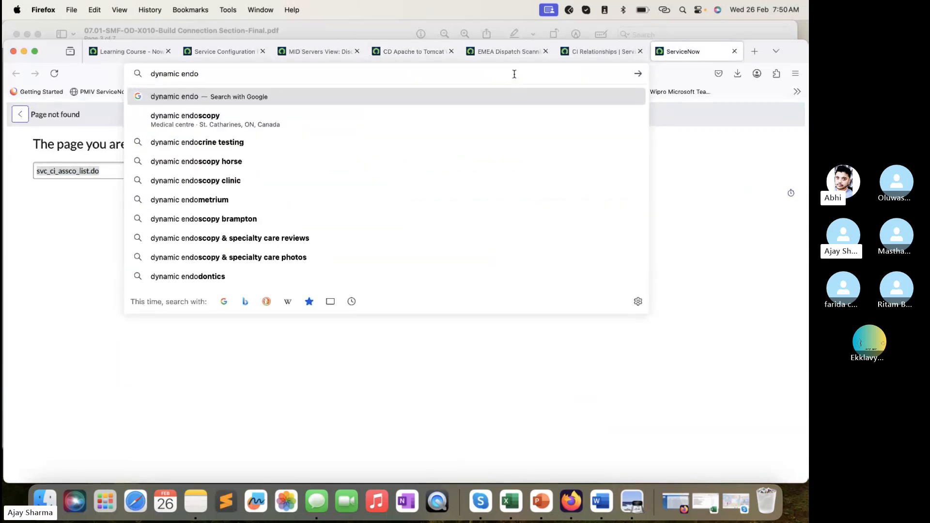
type("oint")
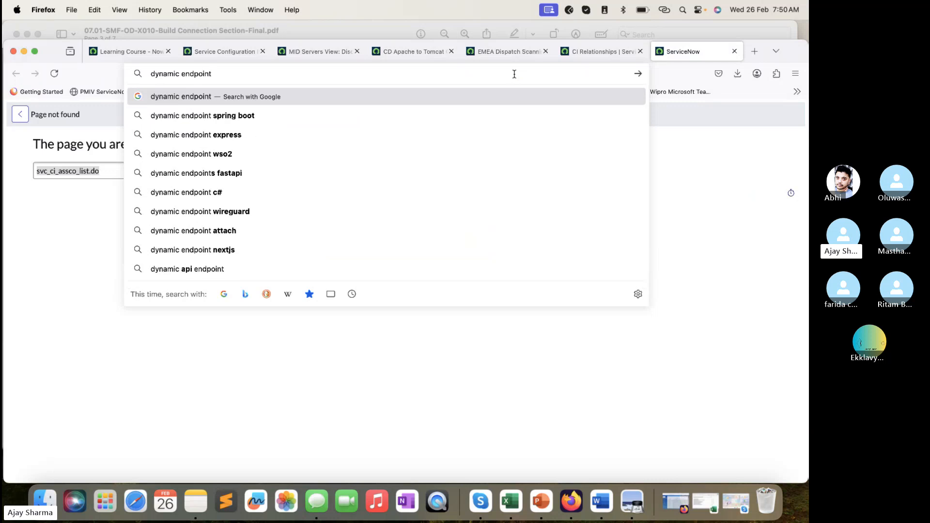
type(" in se")
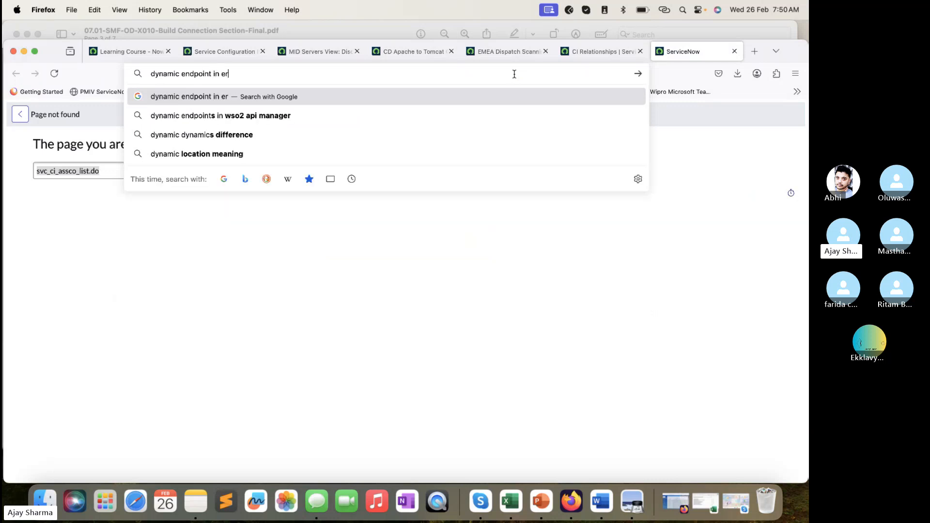
key("BackSpace")
key("BackSpace")
type("Service mapping")
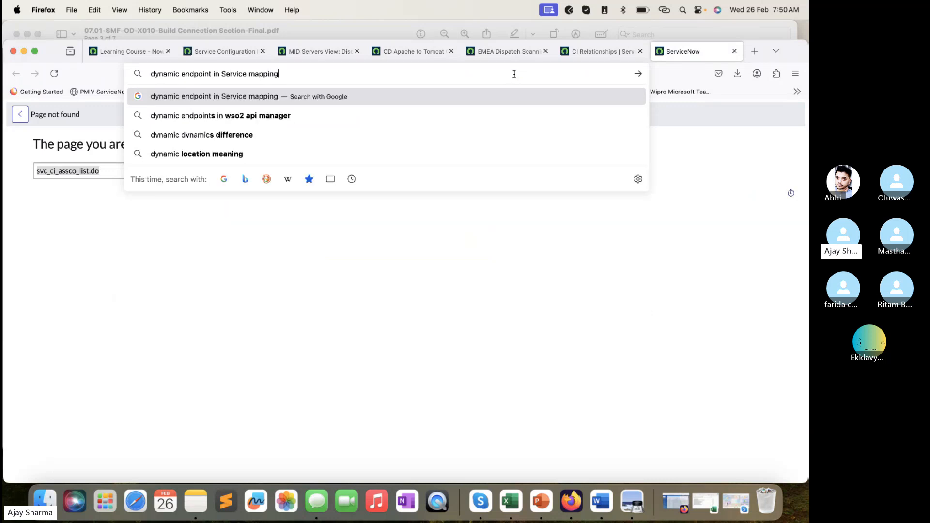
key("Return")
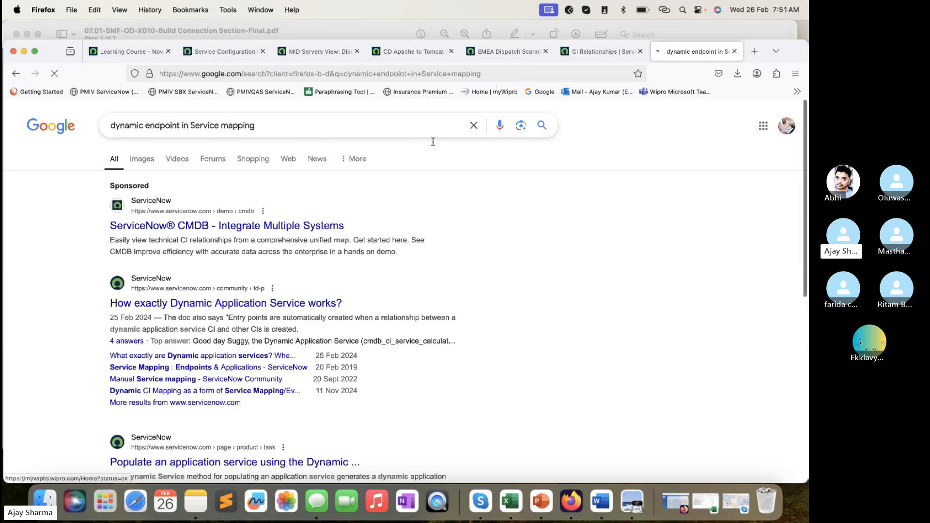
- Open the "What exactly are Dynamic application services?" and "Populate an application service using the Dynamic ..." results in separate tabs
scroll(336, 233, "down", 3)
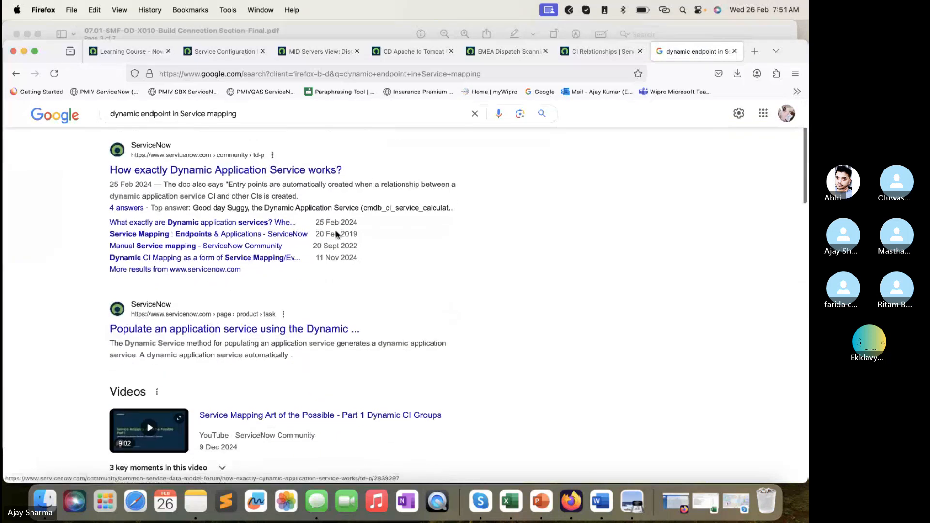
left_click(177, 224, "super")
scroll(226, 313, "down", 1)
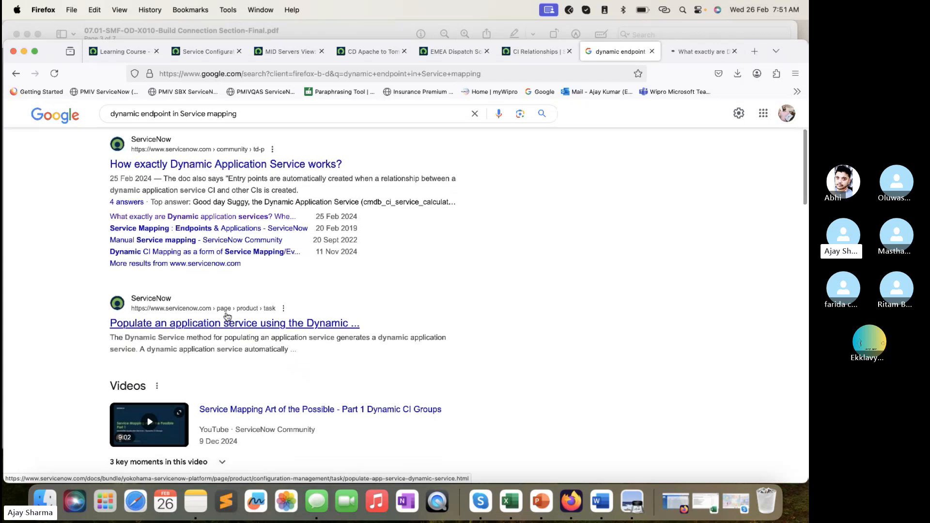
left_click(226, 323, "super")
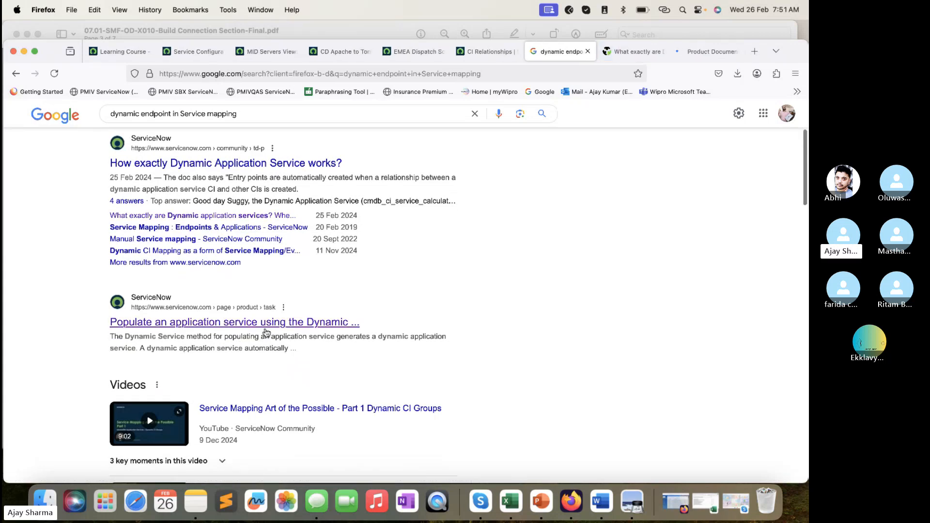
- Read the ServiceNow Community question about dynamic application services and its replies
left_click(625, 51)
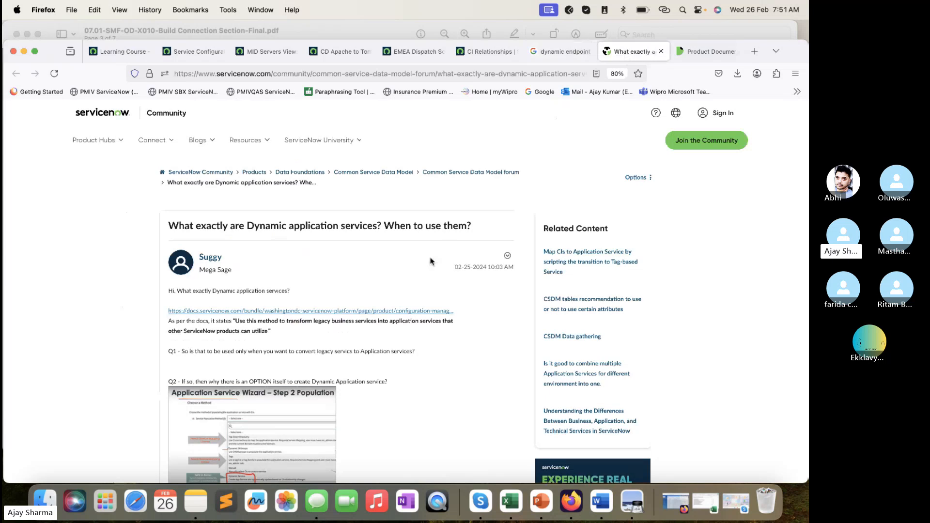
scroll(430, 262, "down", 5)
scroll(430, 262, "up", 4)
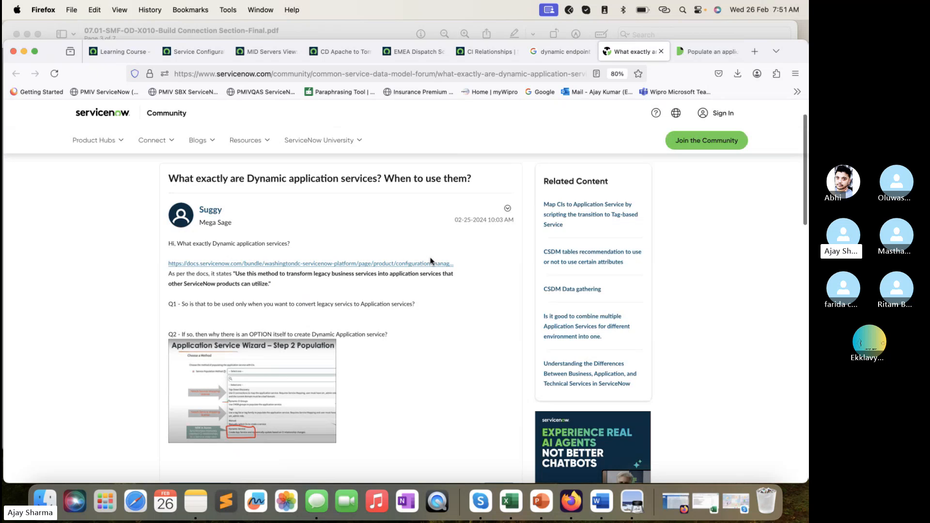
scroll(430, 262, "down", 6)
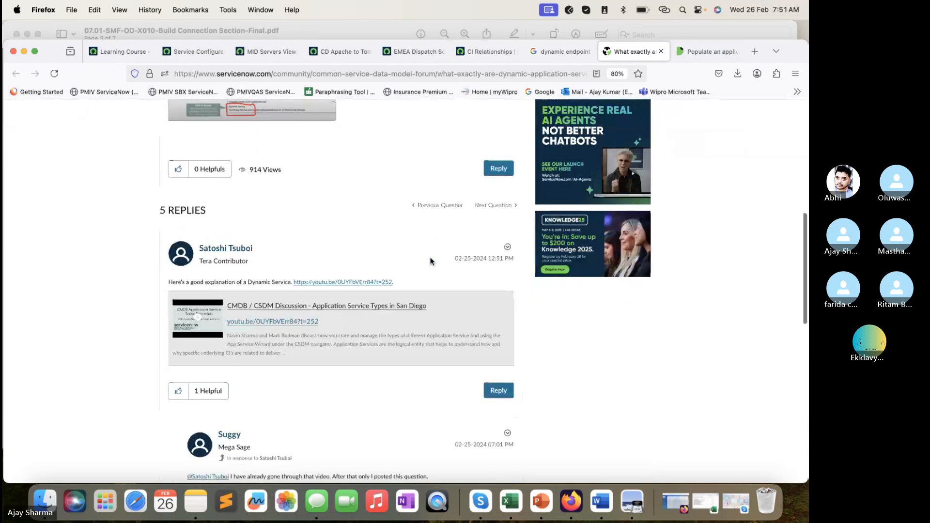
scroll(431, 261, "down", 4)
- Read the Yokohama documentation page on populating an application service using the Dynamic Service method, including its procedure
left_click(710, 51)
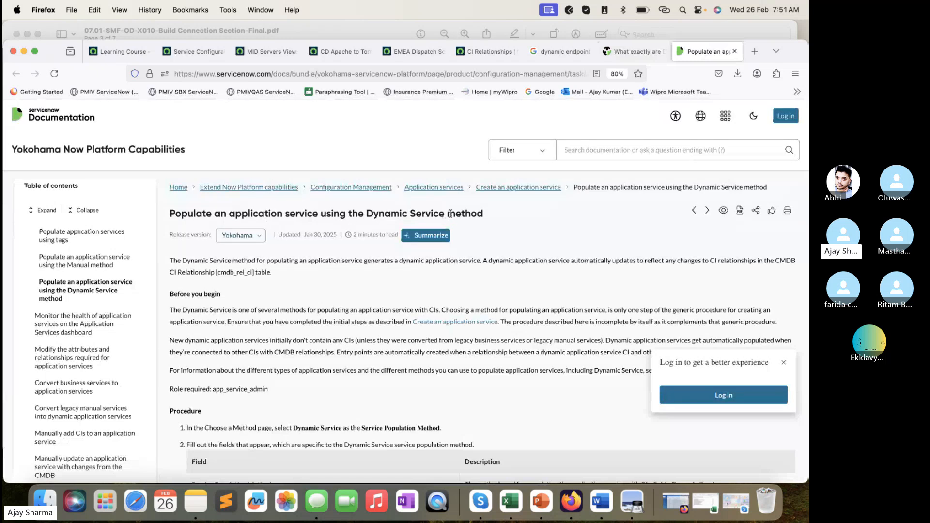
left_click_drag(482, 213, 372, 214)
scroll(373, 209, "down", 5)
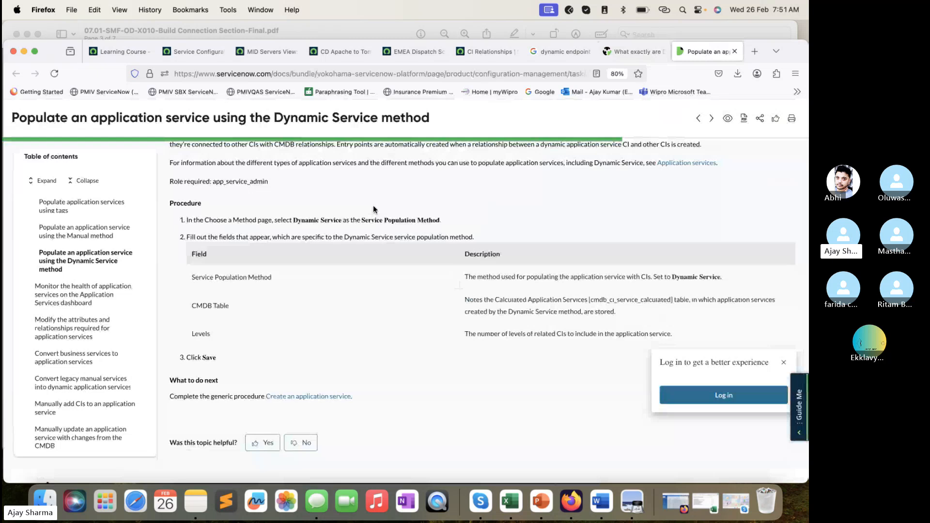
scroll(373, 209, "down", 2)
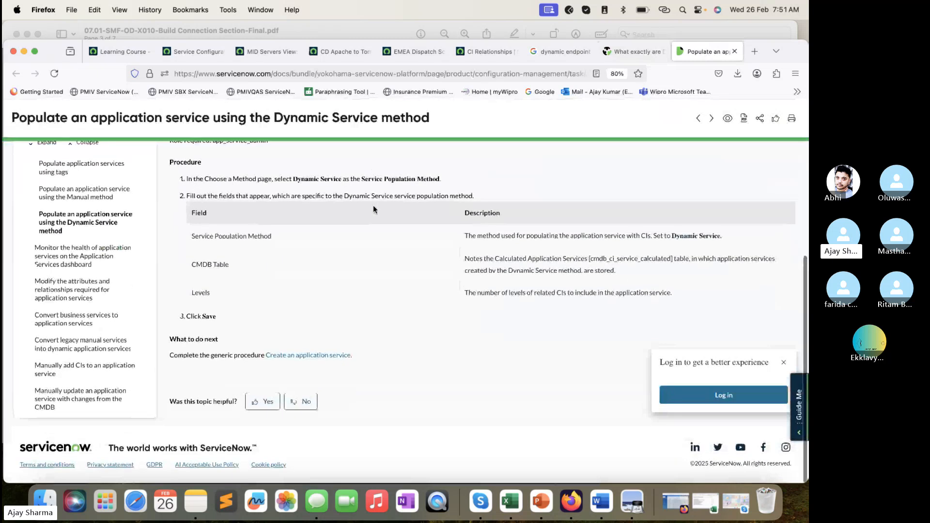
scroll(373, 210, "up", 10)
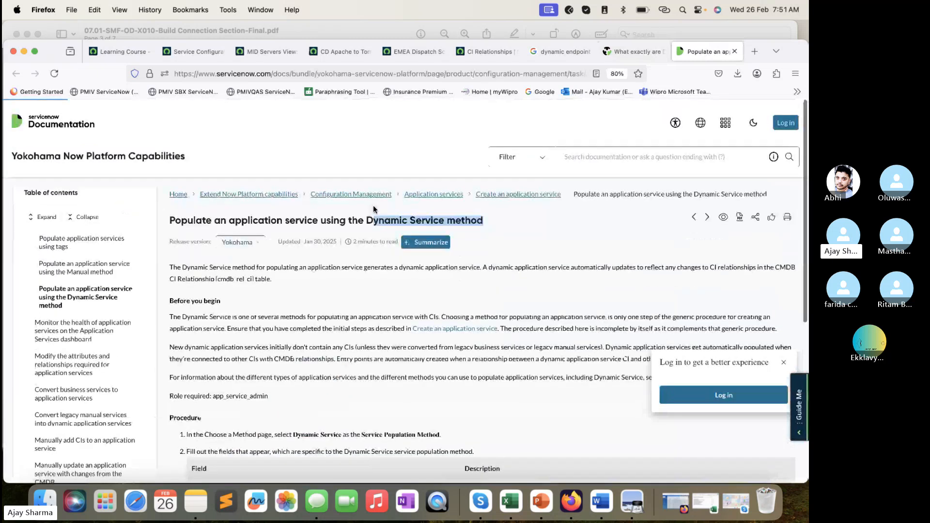
scroll(392, 288, "up", 1)
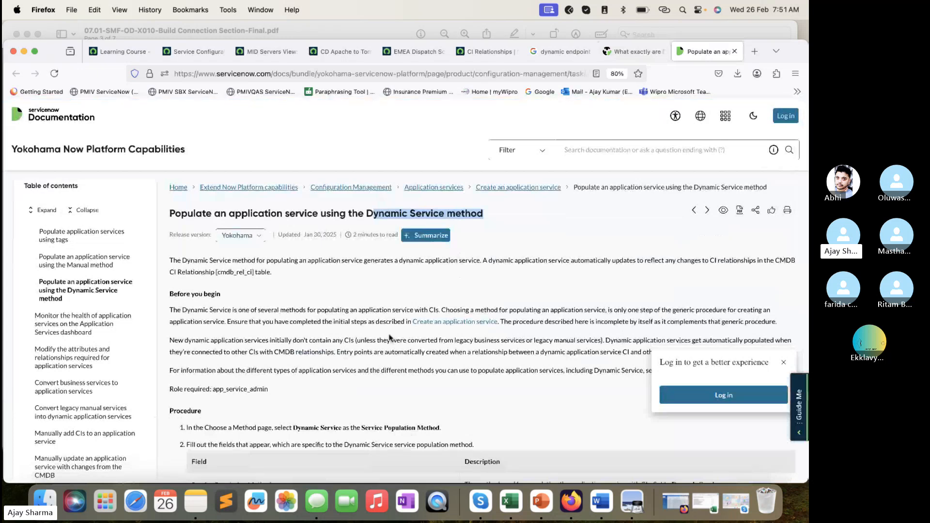
scroll(390, 338, "down", 5)
scroll(392, 338, "up", 10)
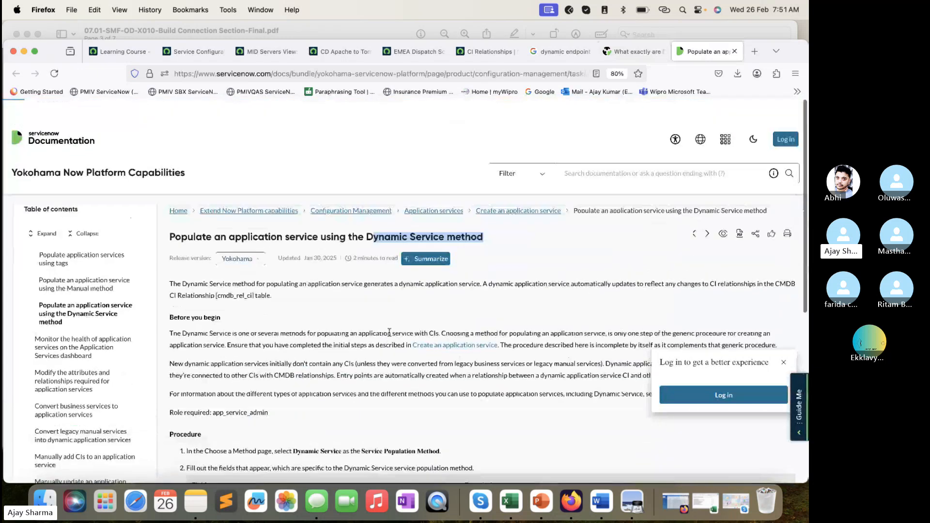
- Glance again at the community thread and the Dynamic Service documentation, and return to the Google results
left_click(634, 51)
left_click(561, 51)
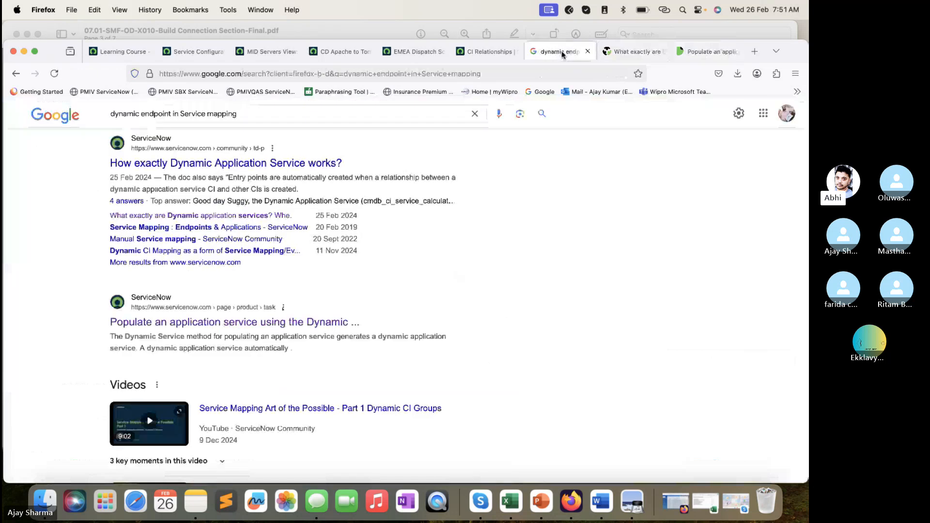
left_click(700, 51)
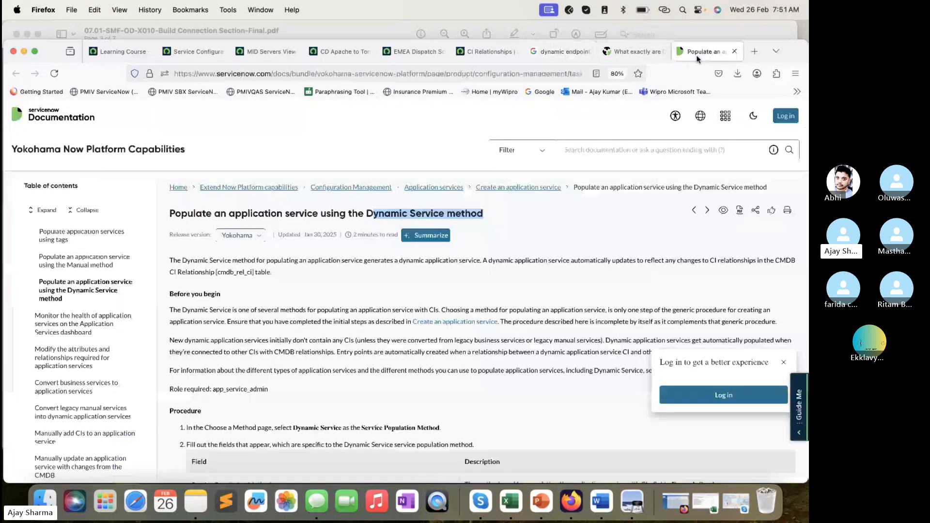
left_click(633, 51)
left_click(575, 51)
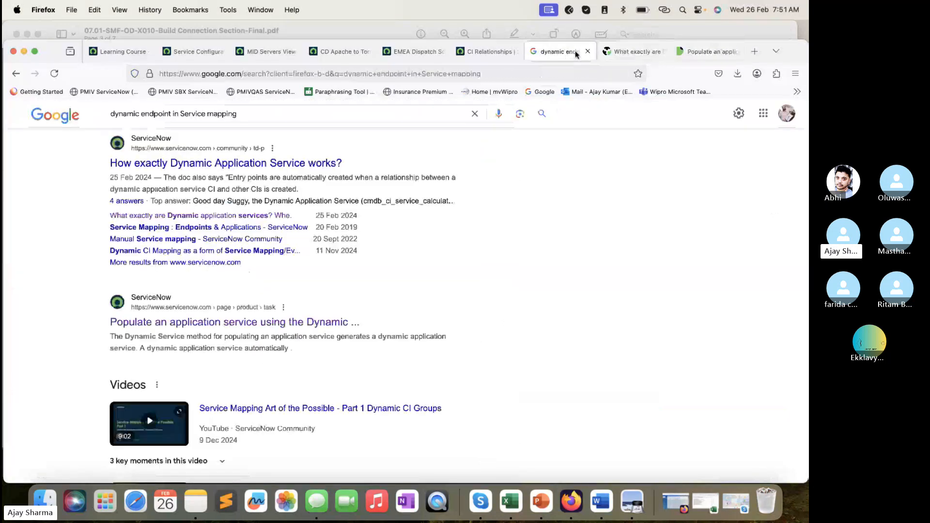
- Glance at the lab PDF, the MID Servers list and the EMEA Dispatch Scanning Service map, and return to the CD Apache to Tomcat Connection steps
left_click(356, 30)
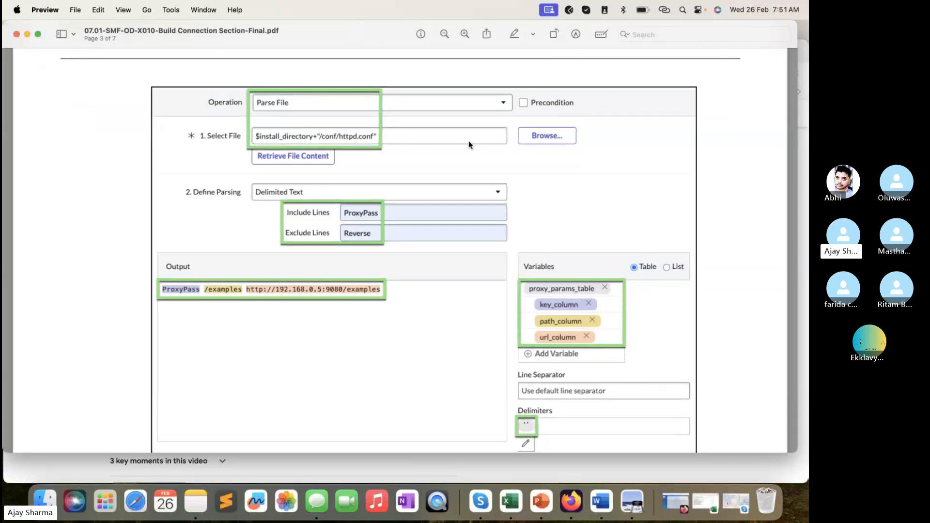
left_click(533, 464)
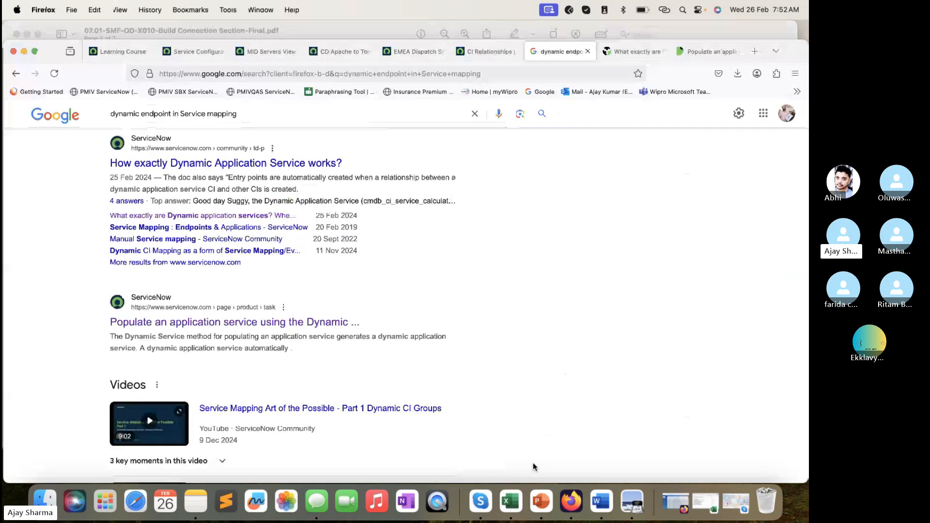
left_click(260, 53)
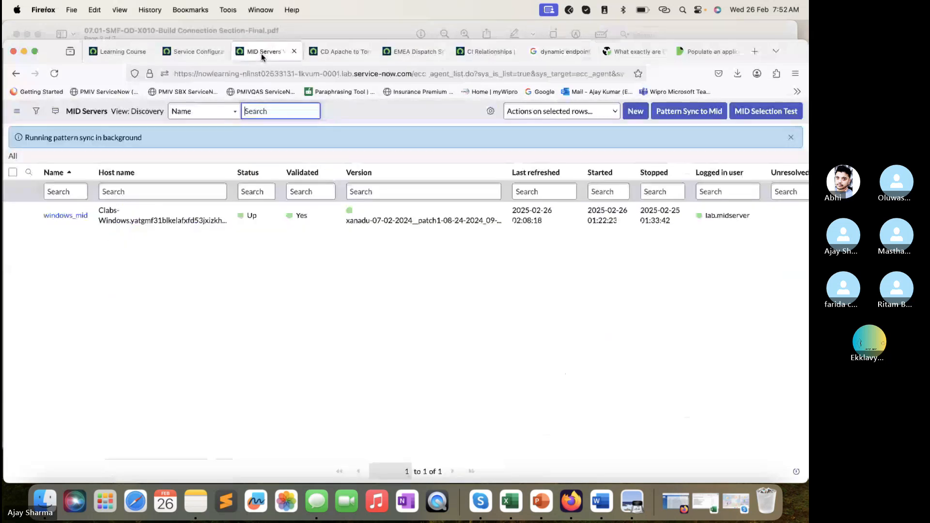
left_click(197, 58)
left_click(271, 57)
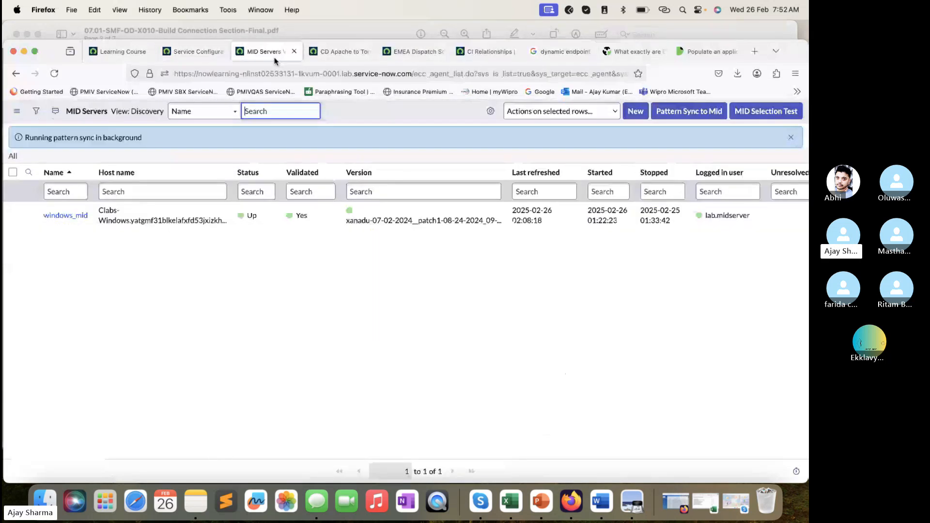
left_click(350, 52)
left_click(402, 52)
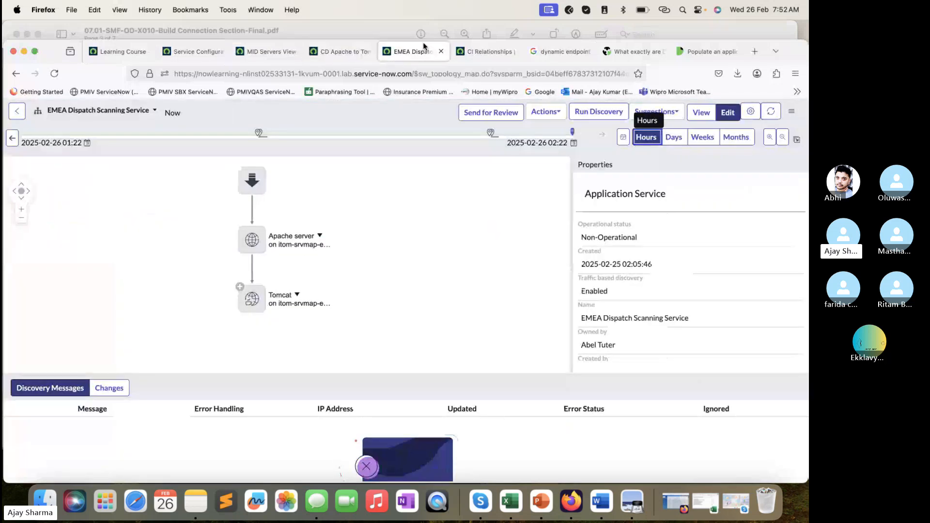
left_click(339, 52)
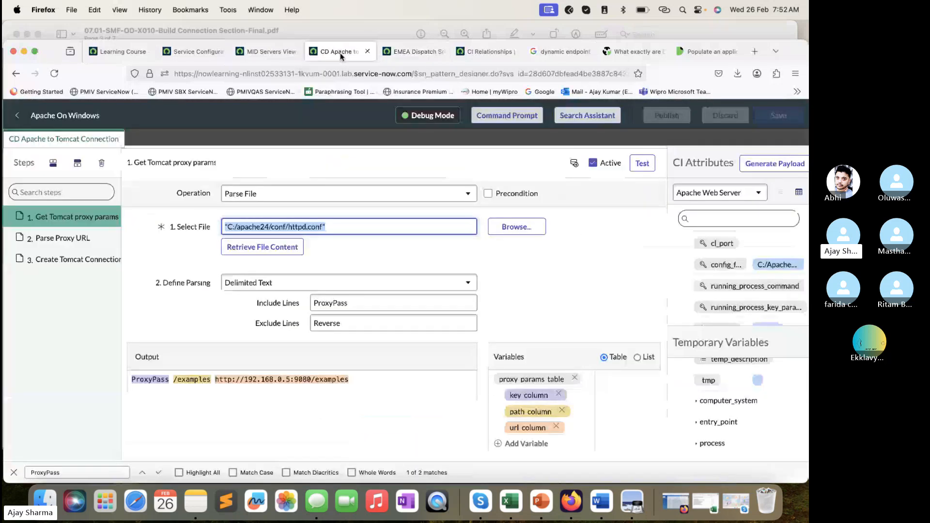
- Glance at the EMEA Dispatch Scanning Service map and open the Windows Servers table list from the navigator in a new tab
left_click(427, 52)
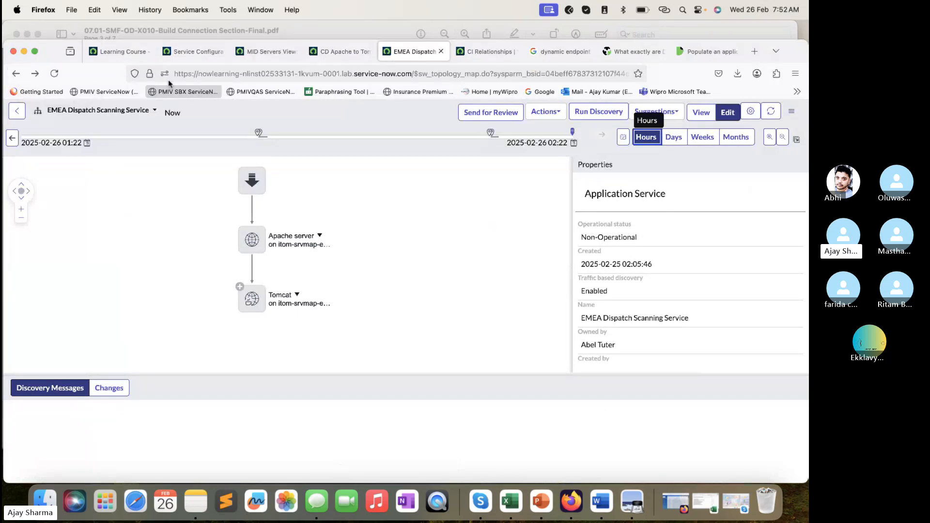
left_click(194, 51)
left_click(118, 116)
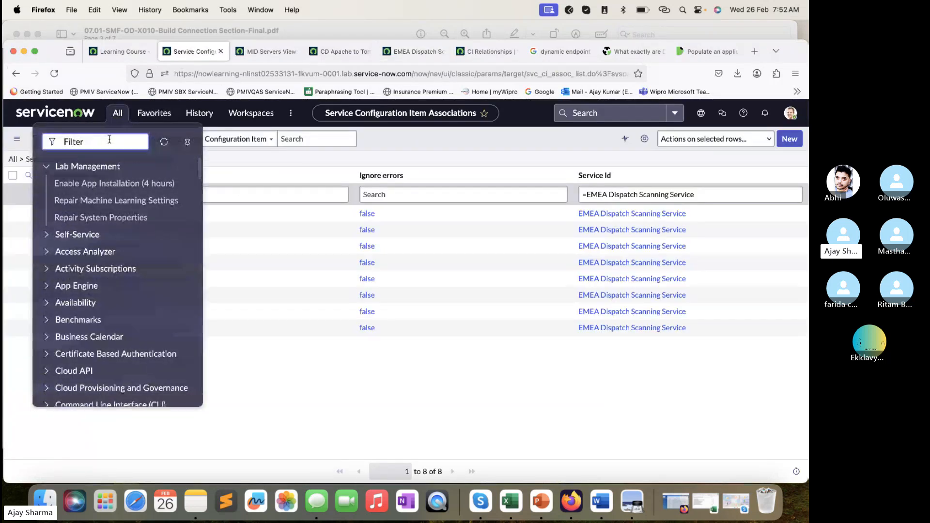
type("cmdb_w")
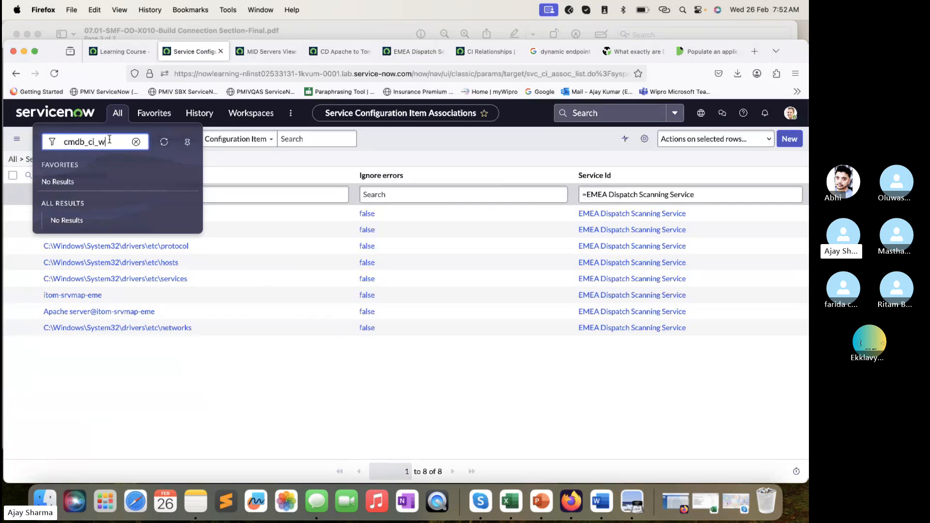
type("rver.LIST")
key("Return")
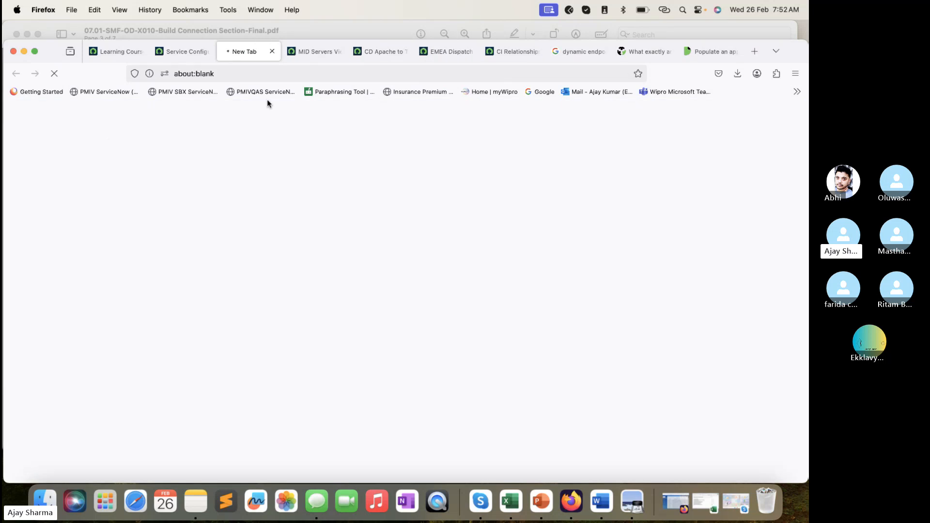
- Open the Test application service's map in place of the EMEA Dispatch Scanning Service map and glance at the Windows Servers list
left_click(441, 51)
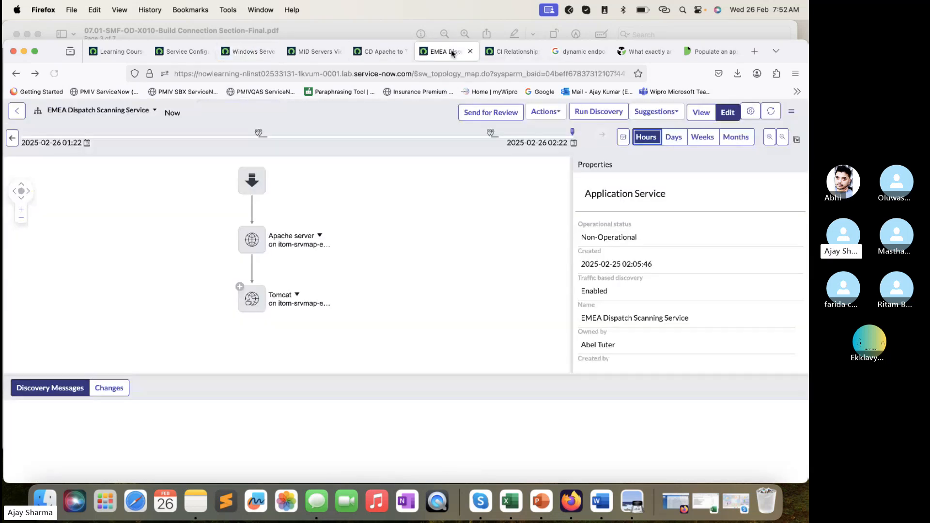
left_click(116, 110)
left_click(65, 248)
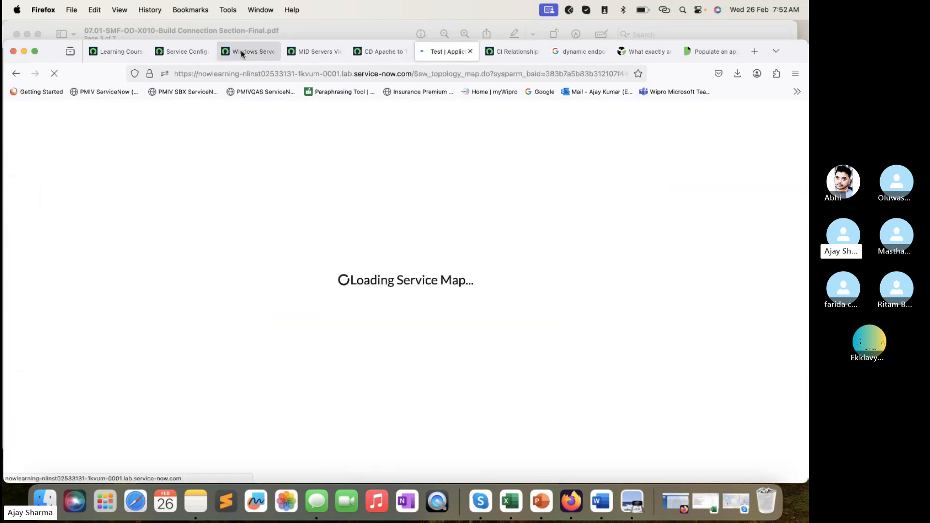
left_click(242, 52)
left_click(460, 52)
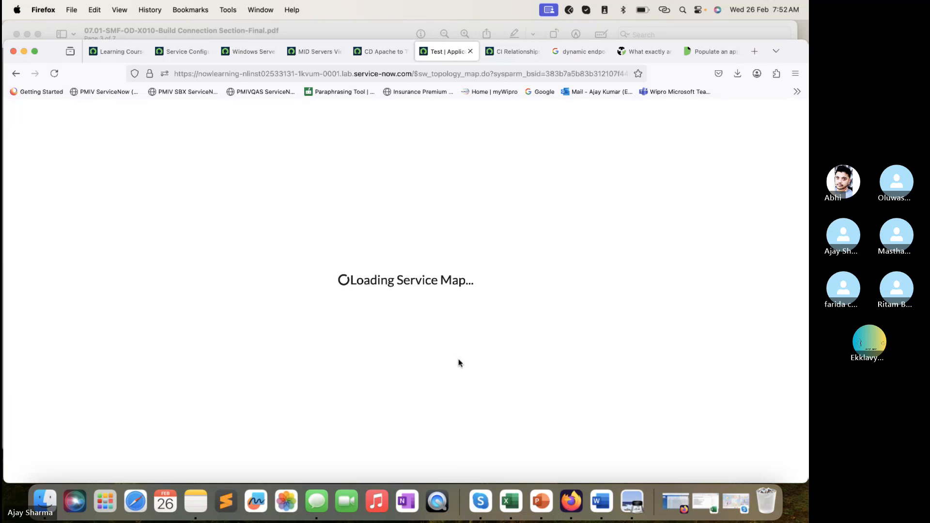
left_click(243, 53)
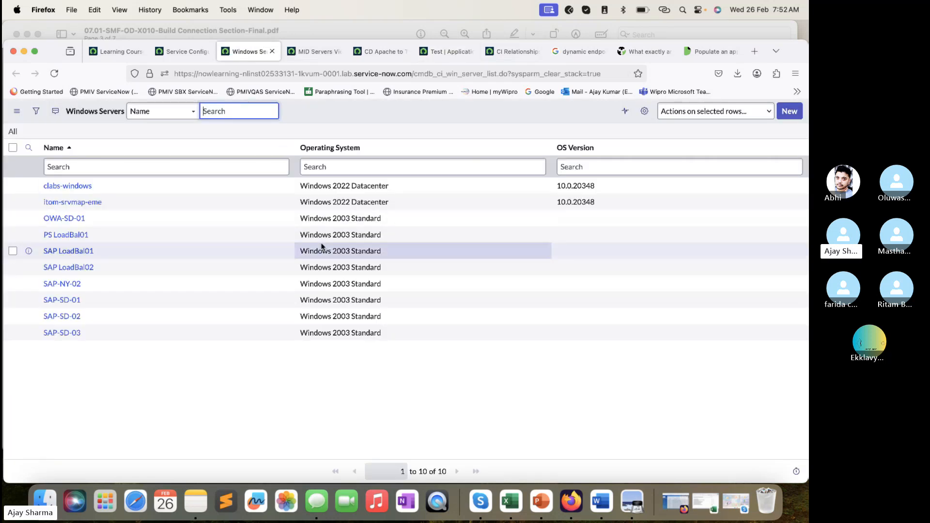
left_click(447, 52)
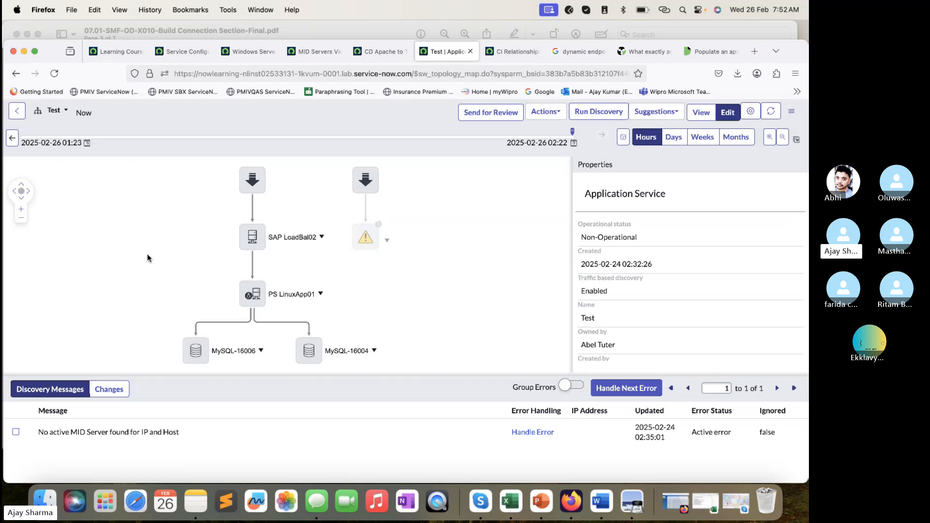
- Inspect the properties of the manual entry point, SAP LoadBal02 and PS LinuxApp01 on the Test service map
left_click_drag(148, 258, 97, 233)
left_click_drag(151, 222, 149, 259)
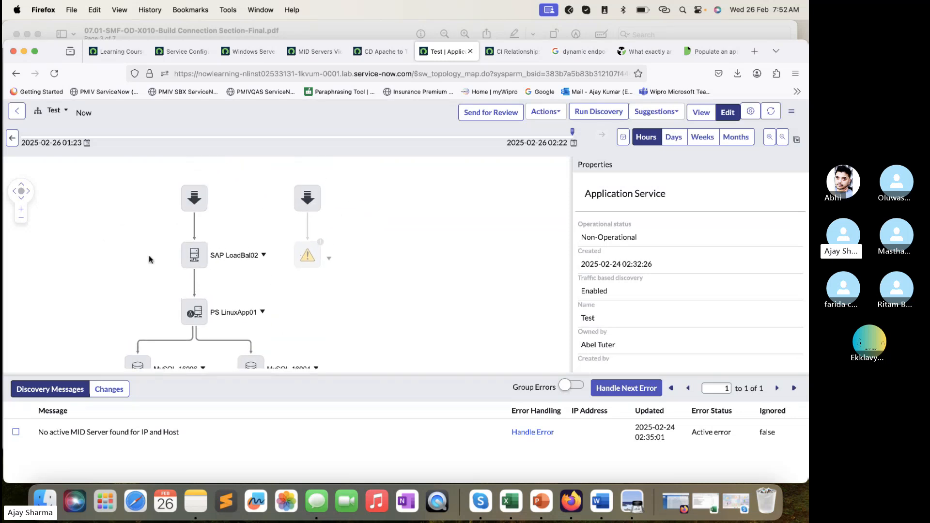
left_click(201, 198)
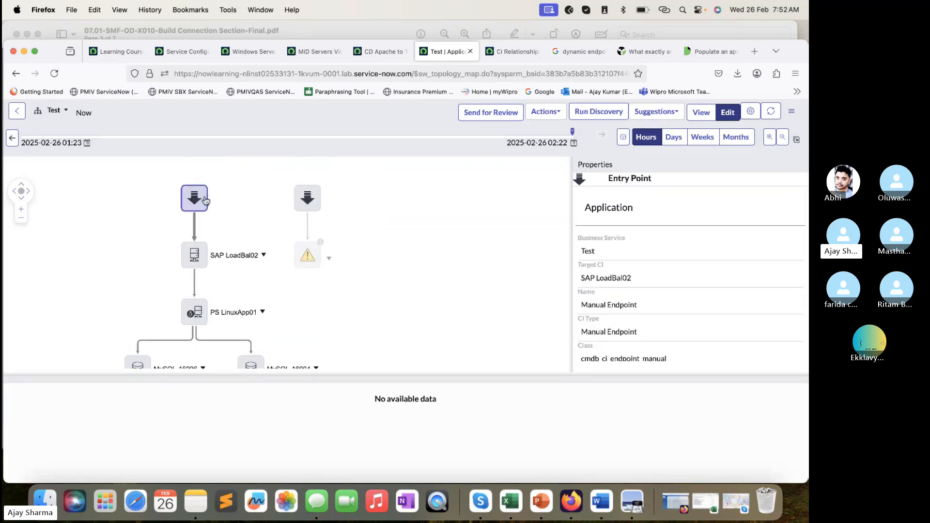
left_click_drag(342, 266, 385, 231)
left_click(242, 229)
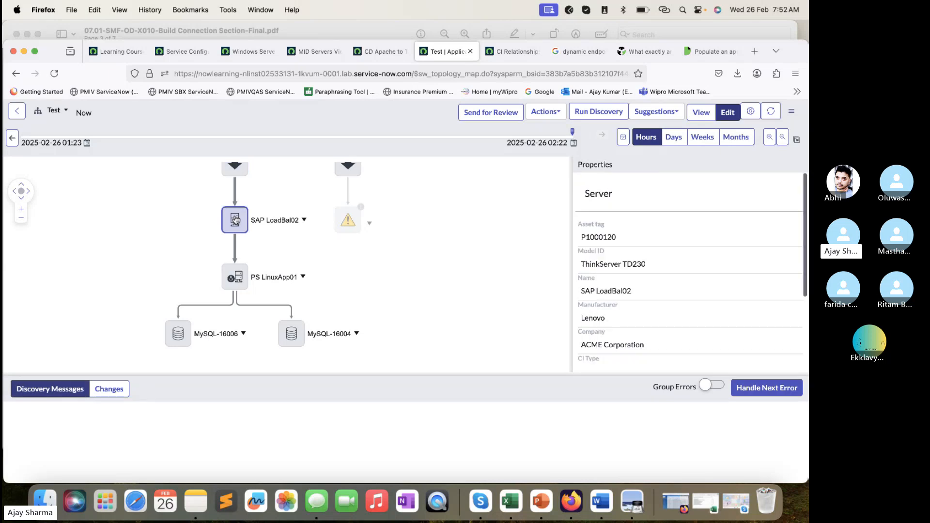
left_click(242, 271)
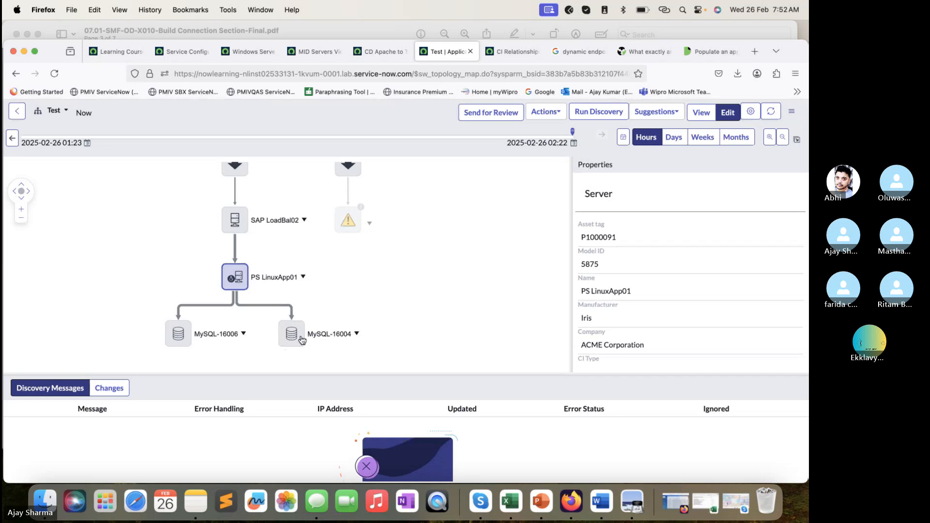
- Start adding a CI manually under MySQL-16006 and look up the available CIs of type Network
left_click(202, 335)
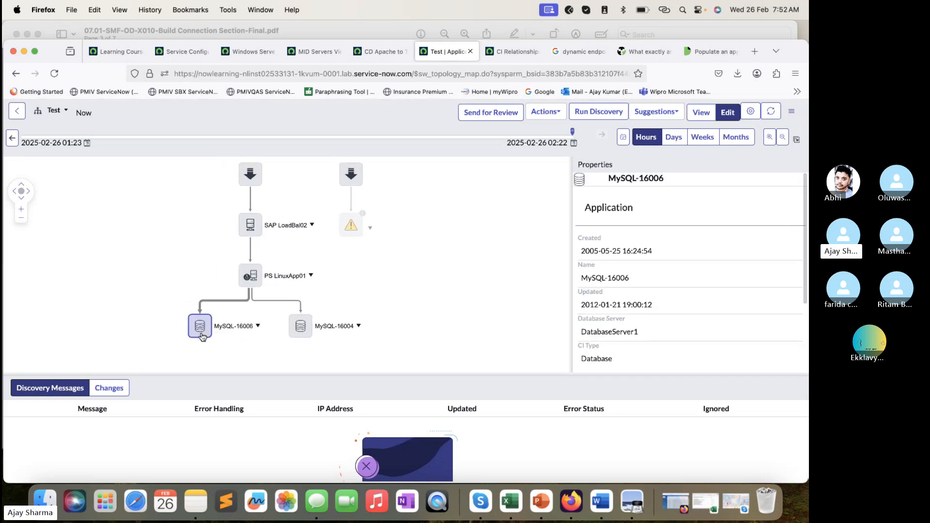
right_click(202, 335)
left_click(225, 362)
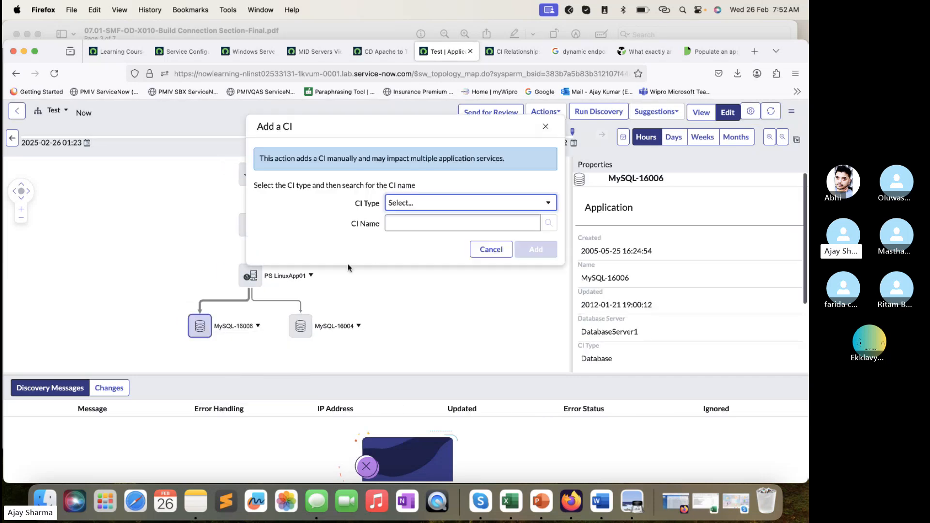
left_click(470, 202)
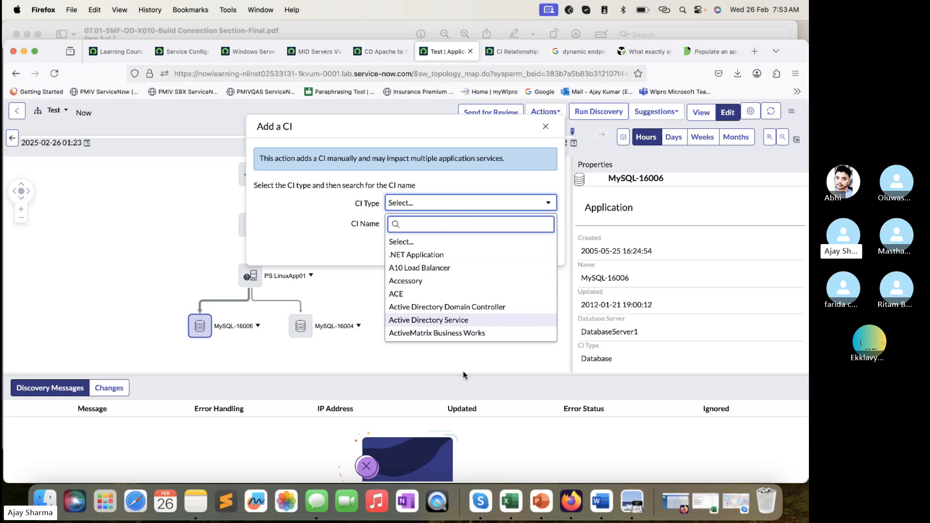
scroll(465, 272, "down", 10)
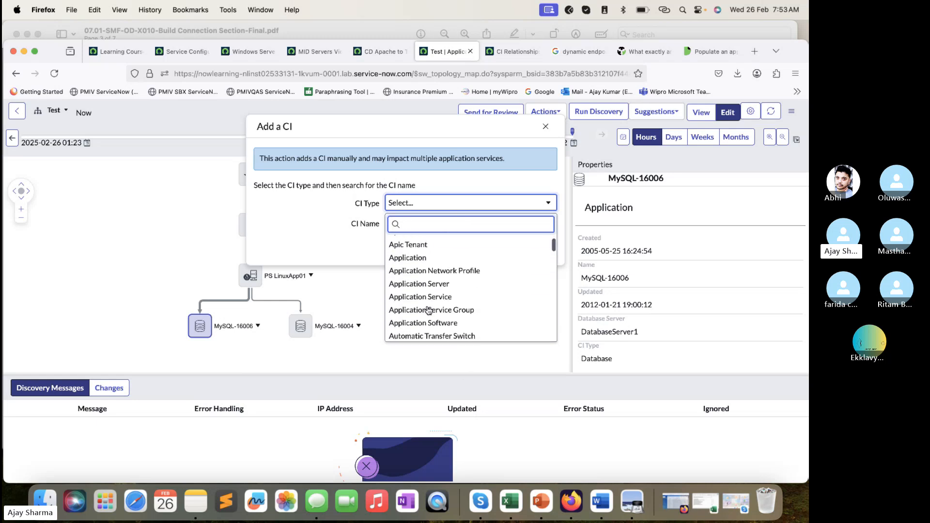
scroll(428, 310, "down", 2)
scroll(428, 310, "down", 10)
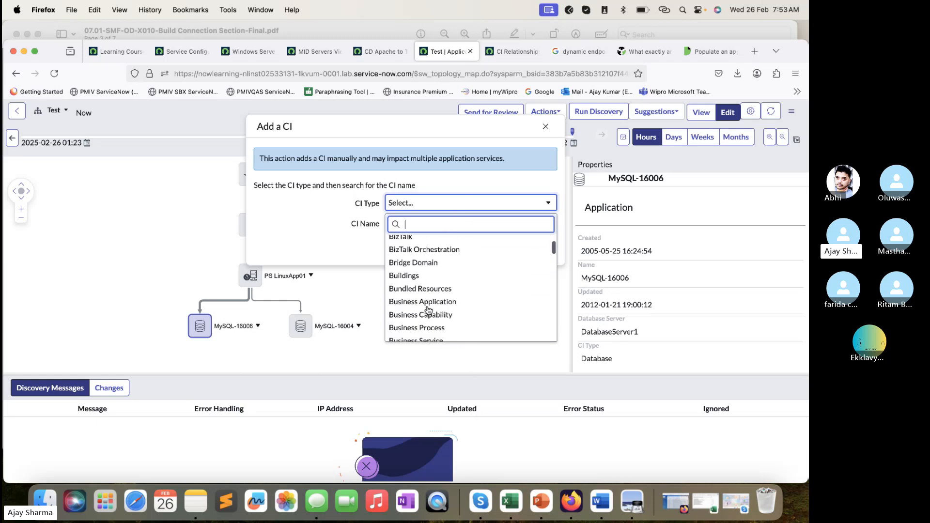
scroll(429, 310, "down", 5)
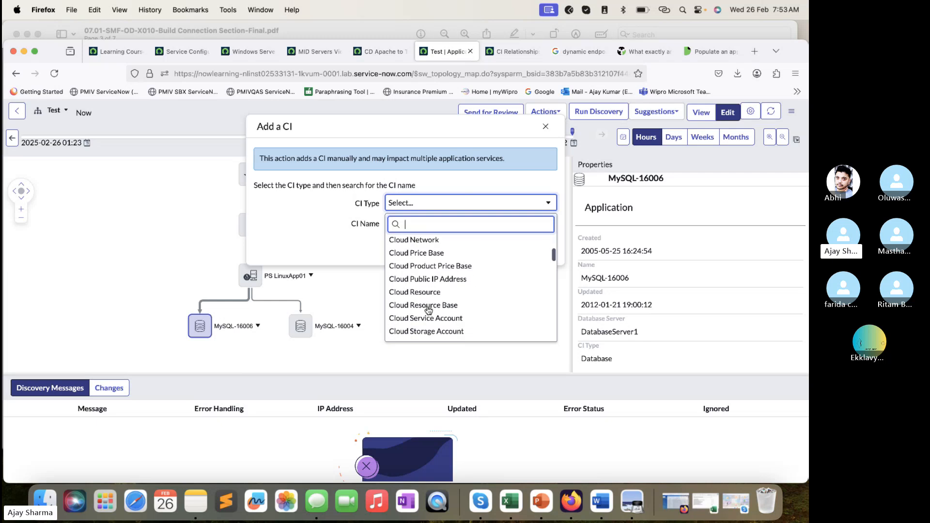
type("netw")
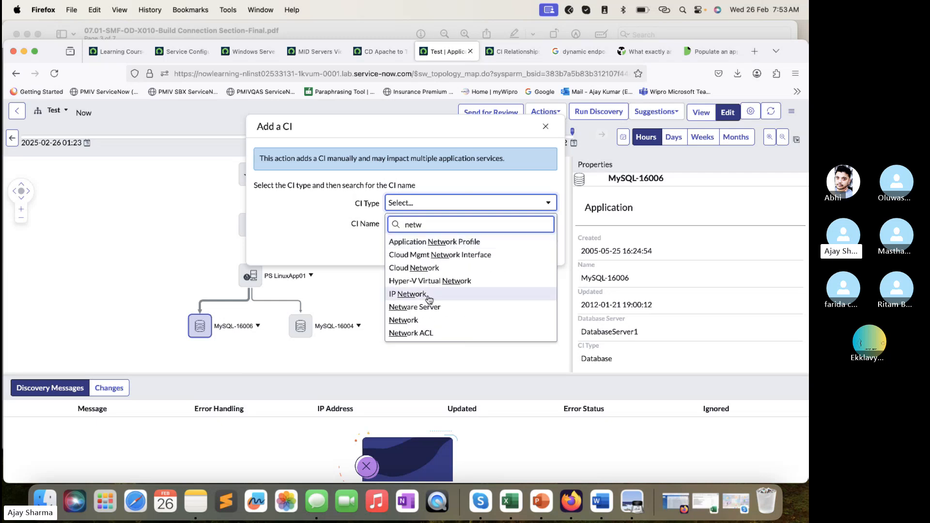
scroll(430, 300, "down", 1)
left_click(413, 284)
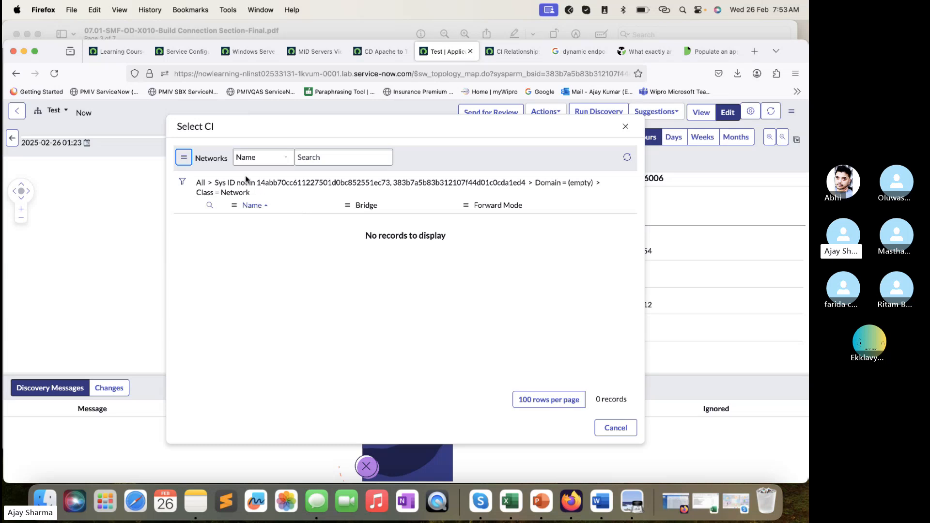
left_click(626, 126)
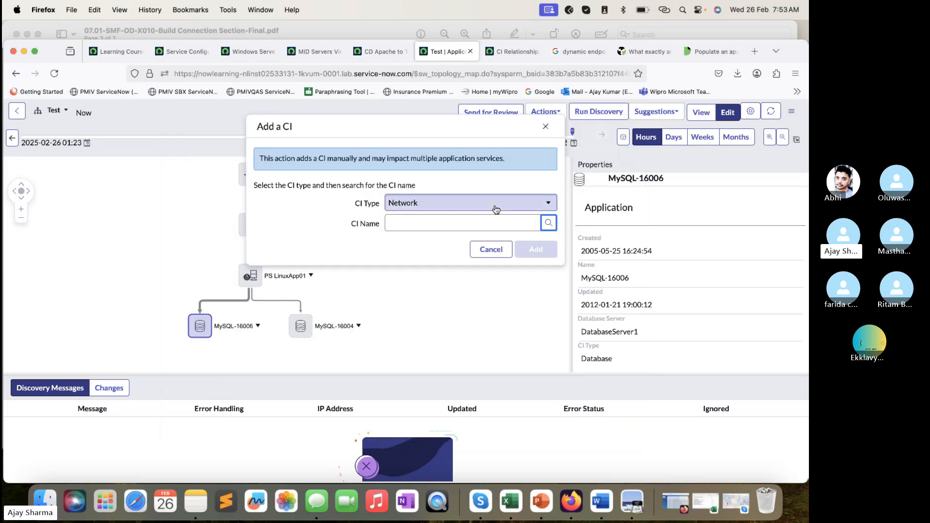
- Change the CI type to Network Gear, choose San Diego Gateway and add it under MySQL-16006
left_click(436, 204)
scroll(449, 277, "down", 5)
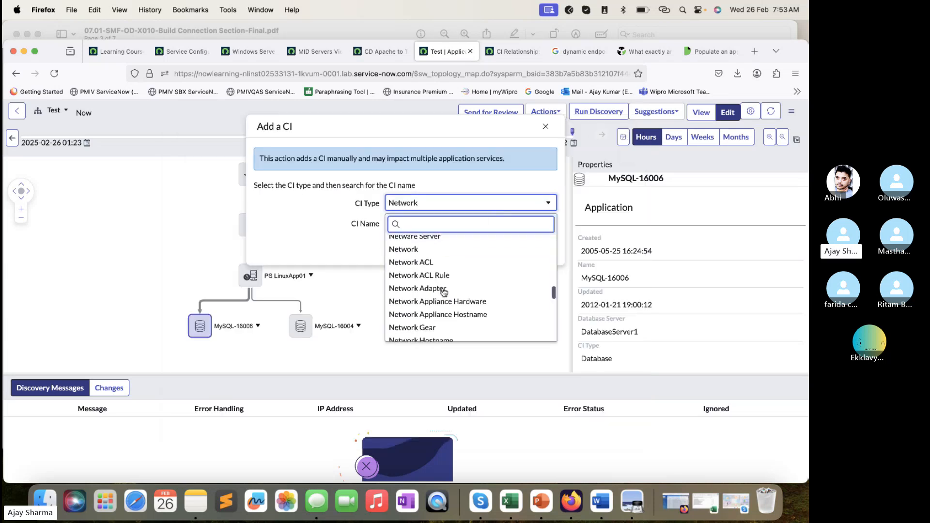
left_click(432, 327)
left_click(546, 224)
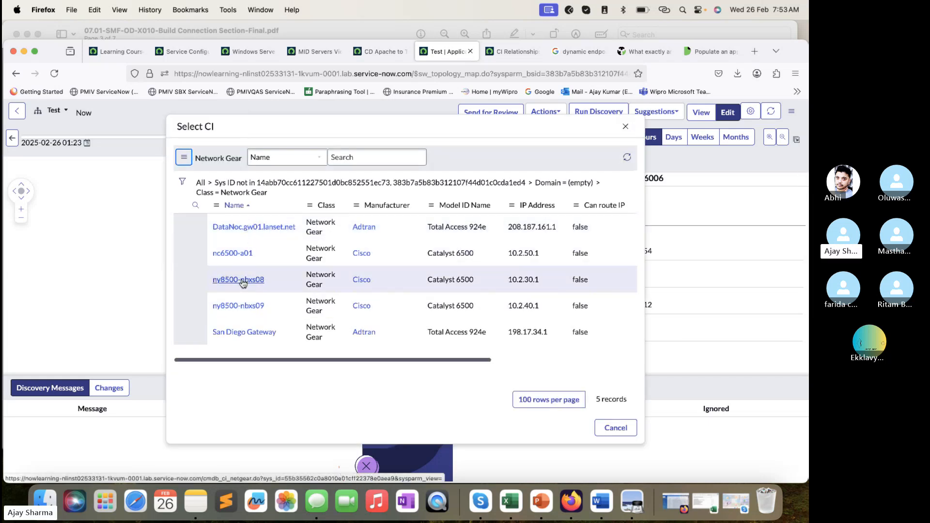
left_click(243, 332)
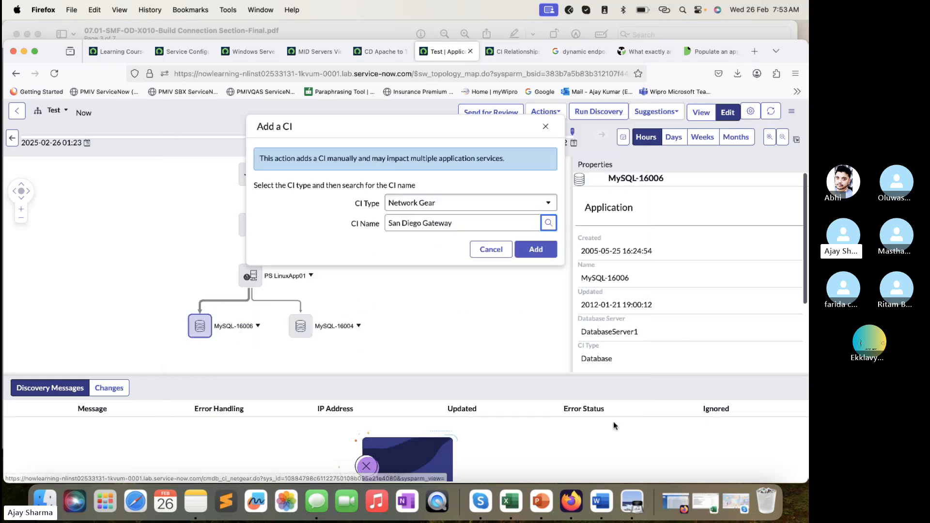
left_click(542, 255)
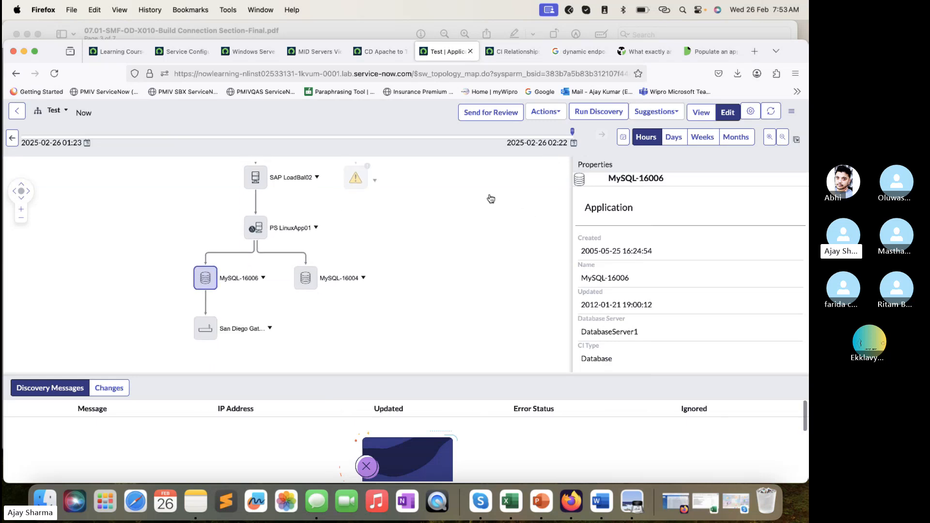
- Enlarge the map area and open the form for manually adding a connection from MySQL-16004
left_click_drag(487, 373, 494, 454)
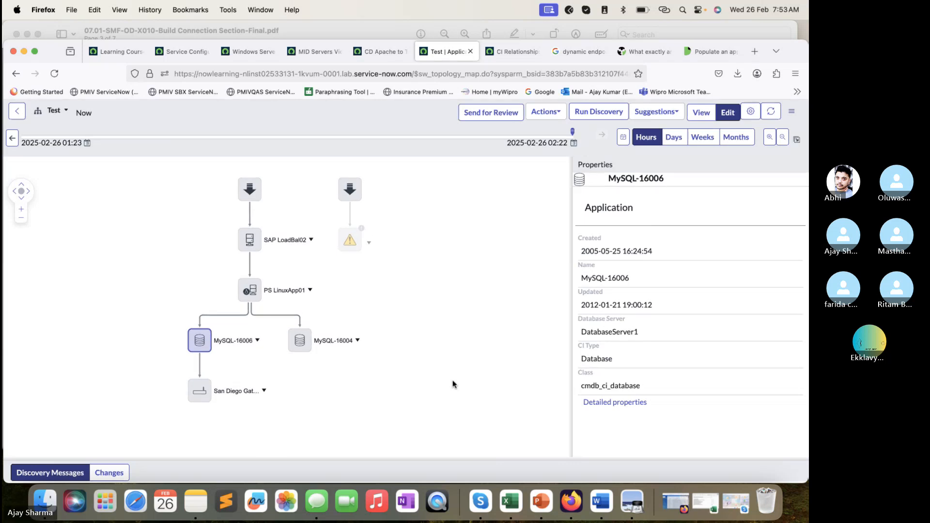
left_click(299, 341)
right_click(298, 341)
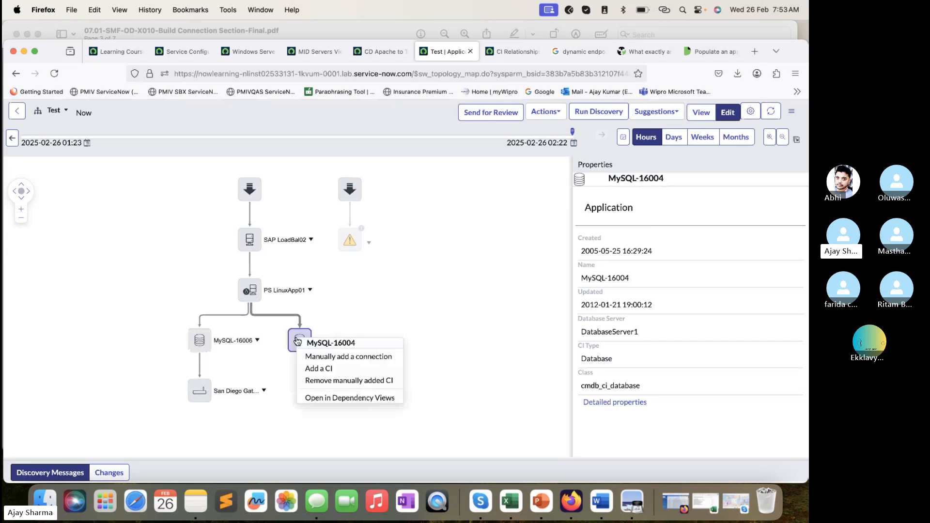
left_click(358, 357)
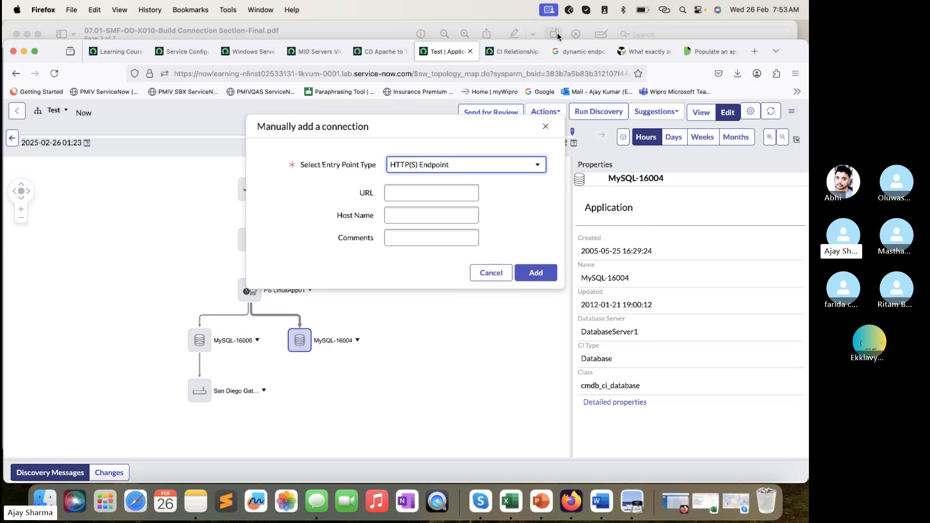
- Compare the CI Relationships list and the Get Tomcat proxy params output with the manual connection form for MySQL-16004
left_click(512, 48)
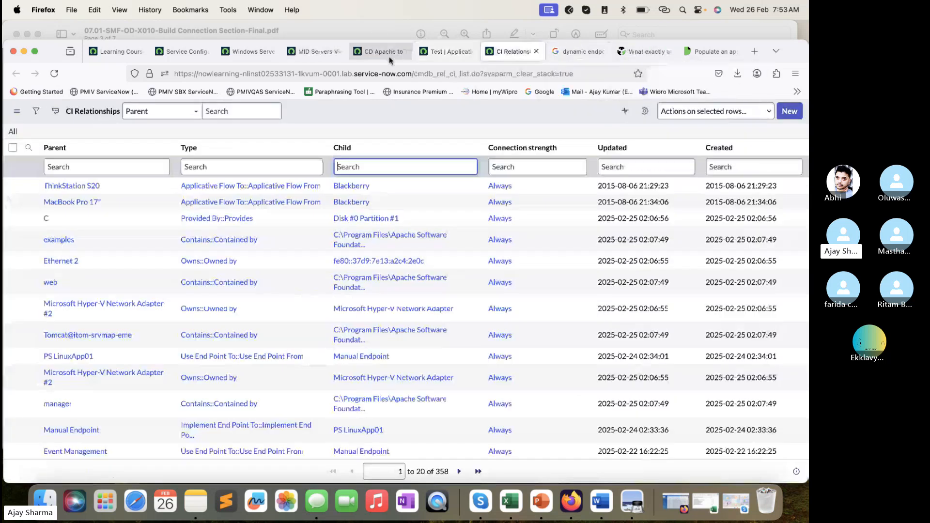
left_click(443, 51)
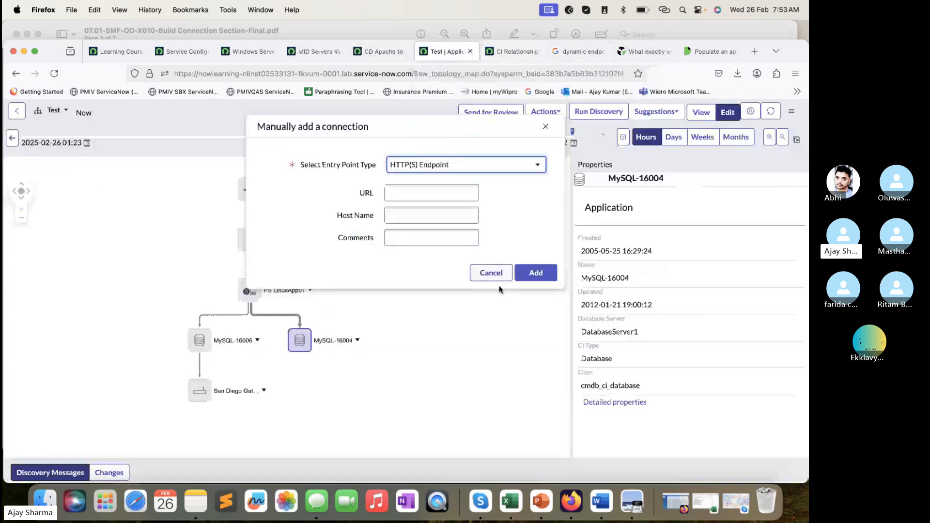
left_click(390, 51)
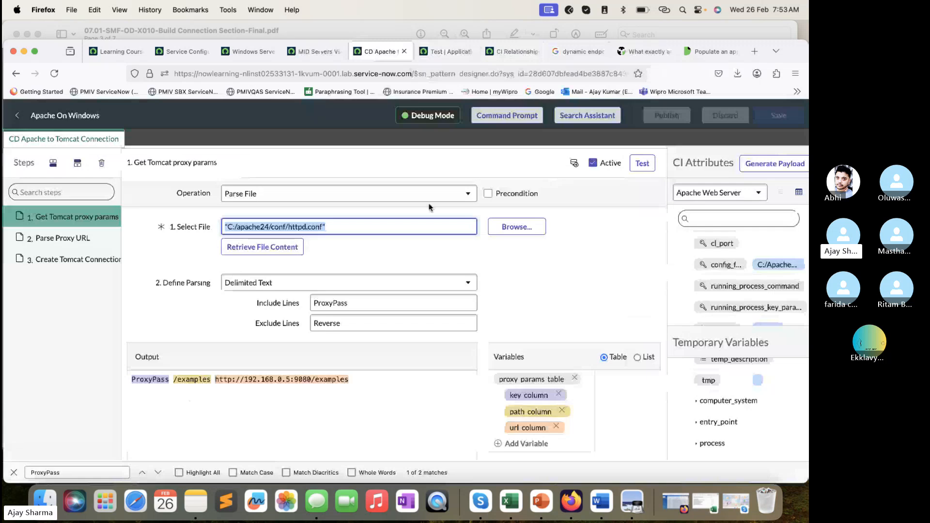
left_click(313, 381)
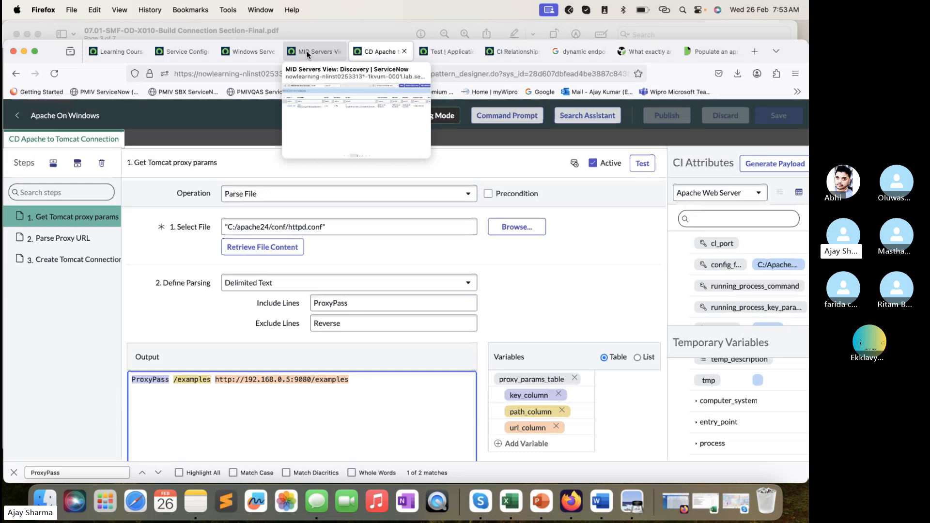
left_click(449, 52)
left_click(513, 51)
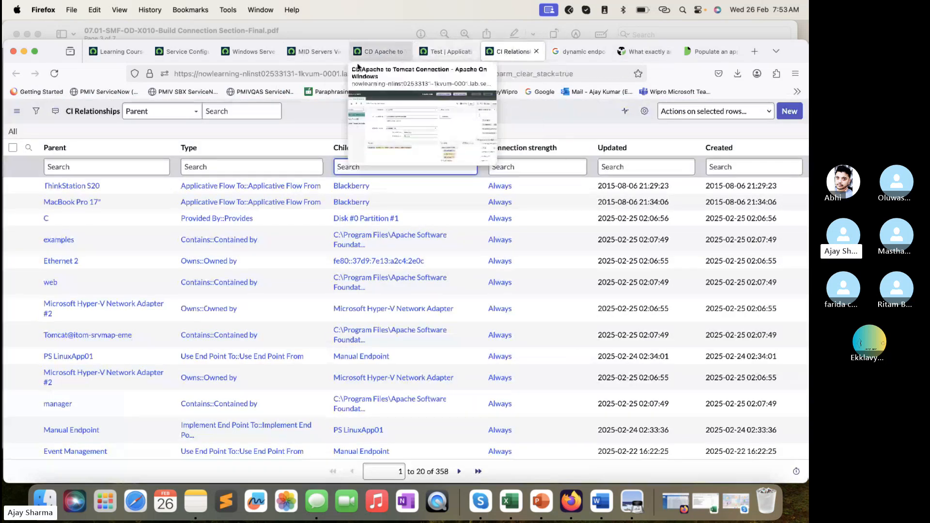
left_click(378, 53)
left_click(447, 52)
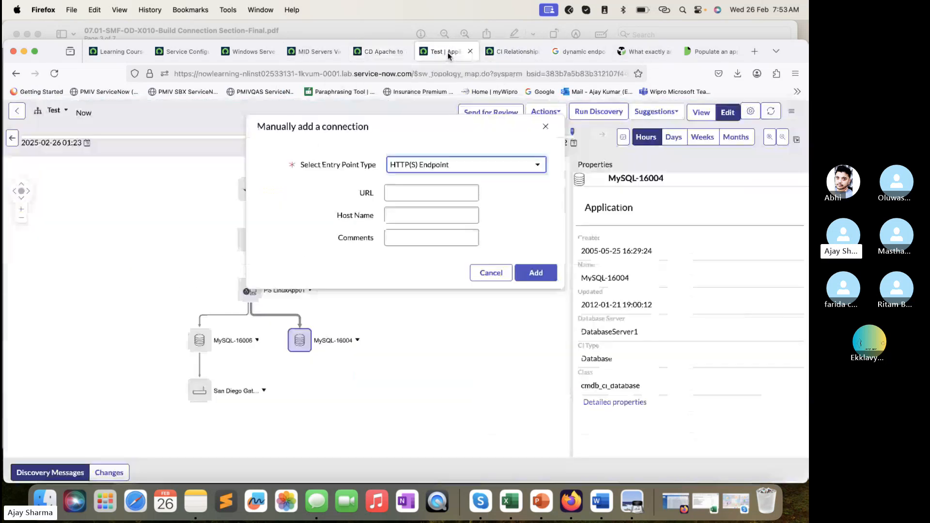
left_click(443, 192)
type("http")
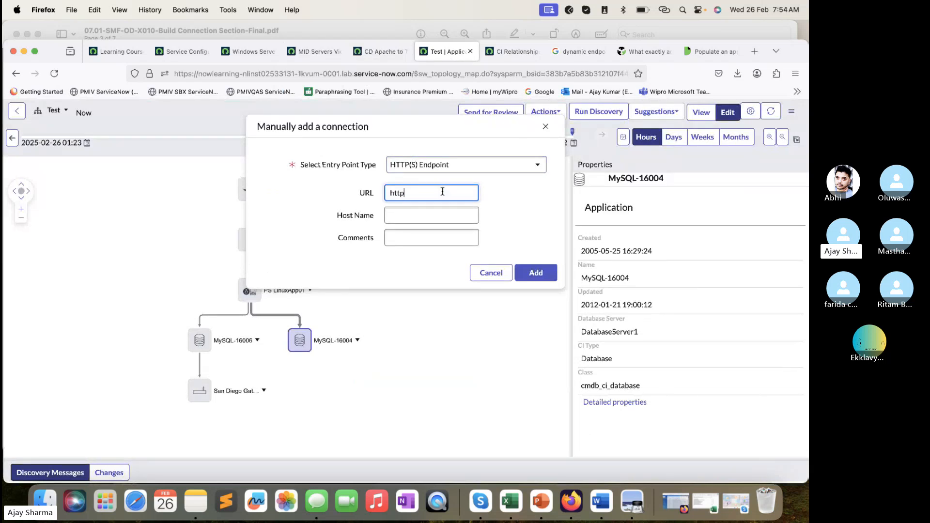
type("://192.168.0.0")
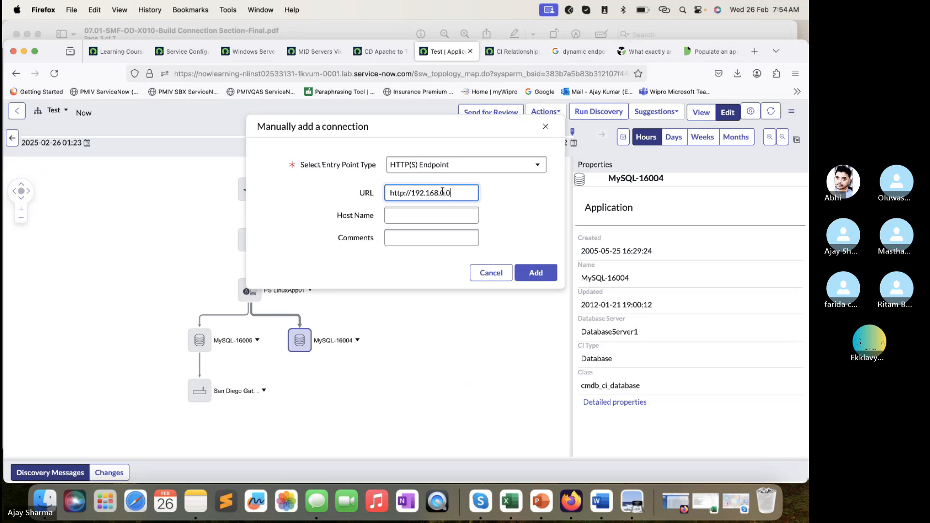
key("BackSpace")
type("5")
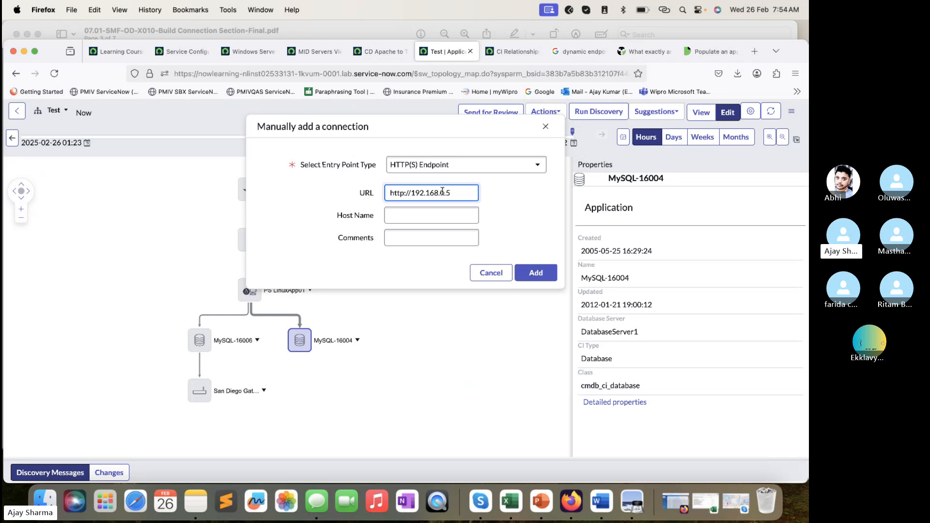
type("/9080")
left_click(389, 52)
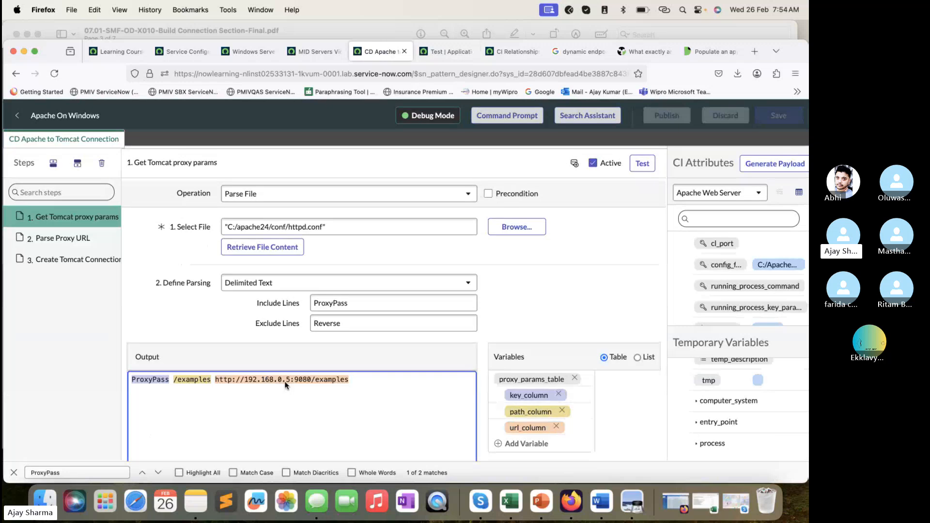
left_click(445, 52)
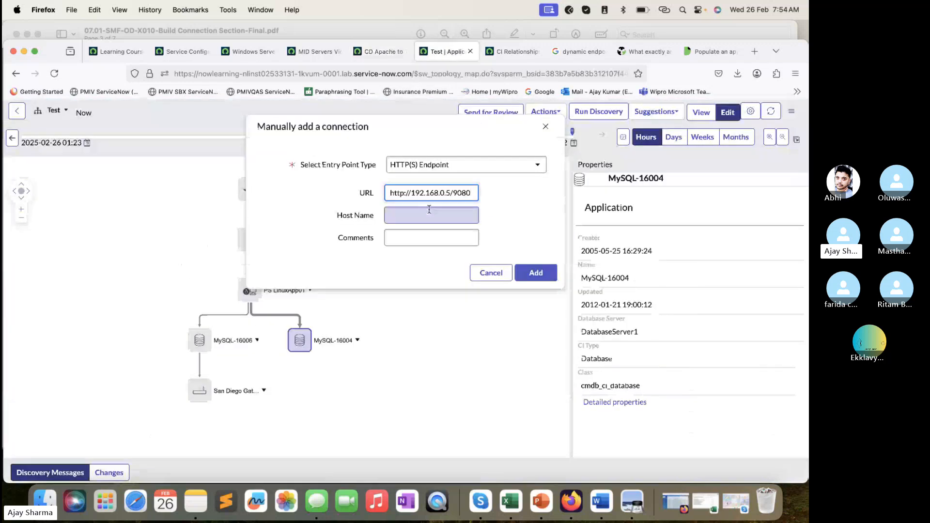
- Copy 192.168.0.5 from the URL into the Host Name and try to add the connection
left_click_drag(451, 190, 411, 198)
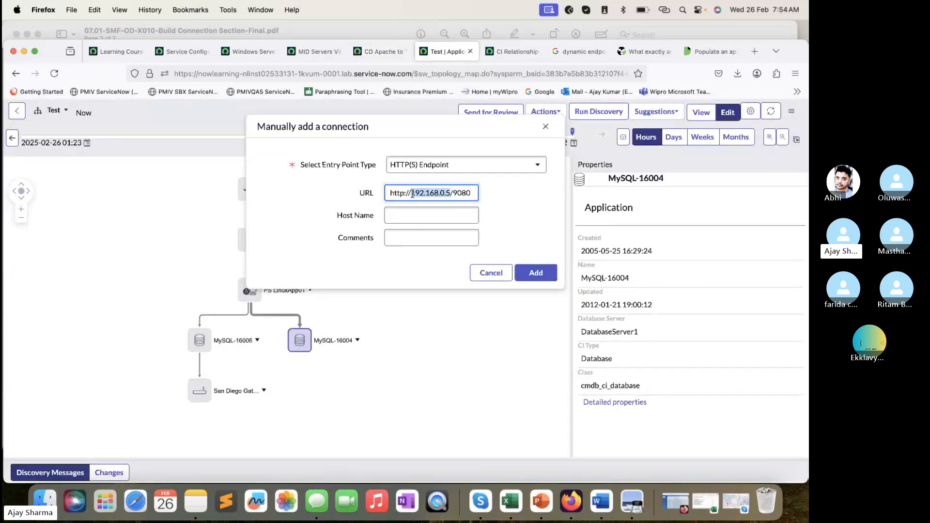
key("super+c")
left_click(409, 216)
key("super+v")
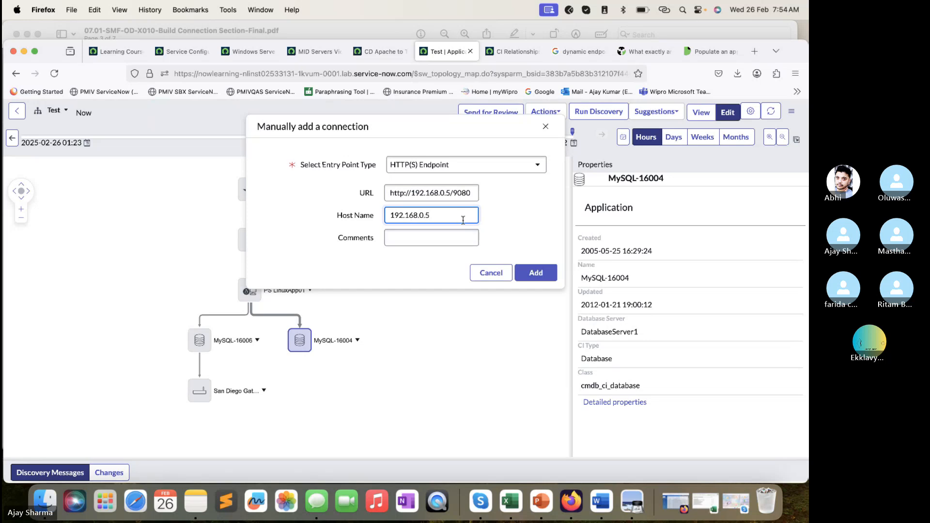
left_click(541, 275)
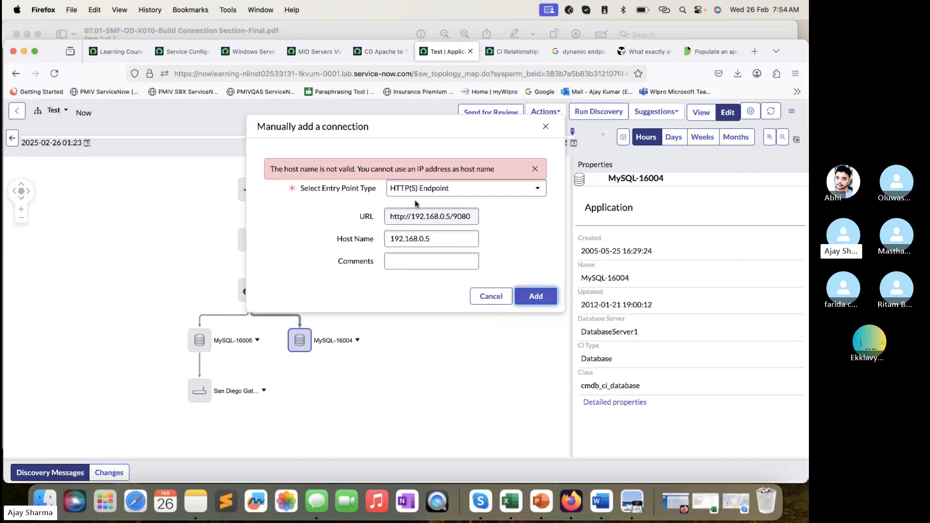
- Clear the Host Name and add the manual connection from MySQL-16004
left_click(431, 240)
left_click_drag(431, 240, 394, 241)
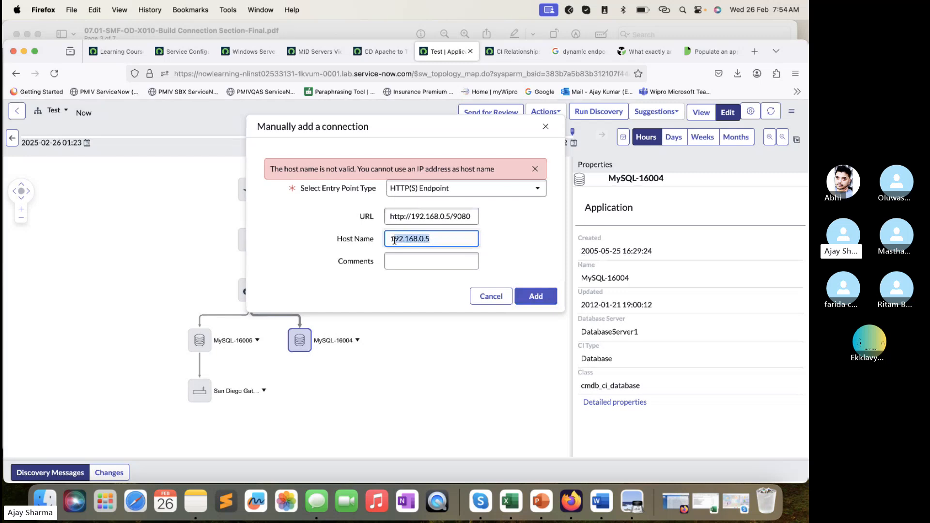
type("1")
key("BackSpace")
left_click(536, 297)
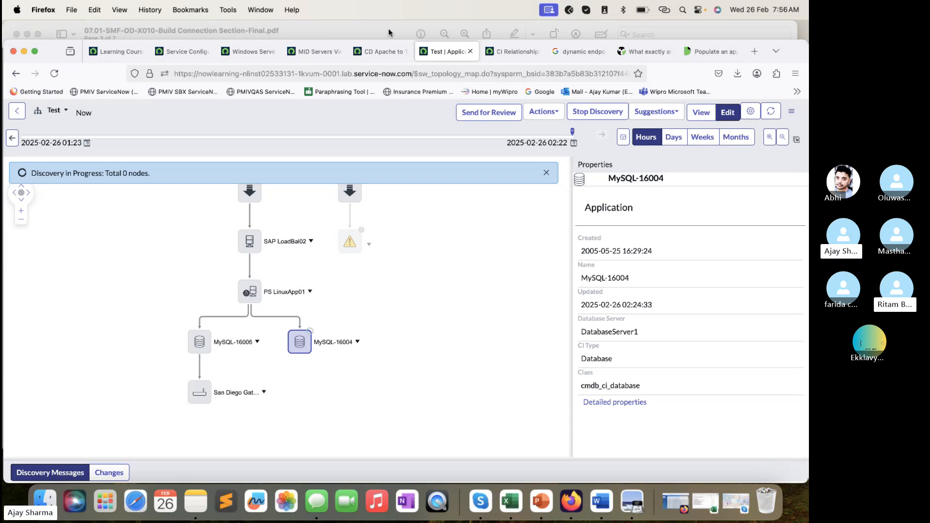
- Examine the actions offered for San Diego Gateway, MySQL-16006 and the connection from PS LinuxApp01 to MySQL-16006
right_click(202, 397)
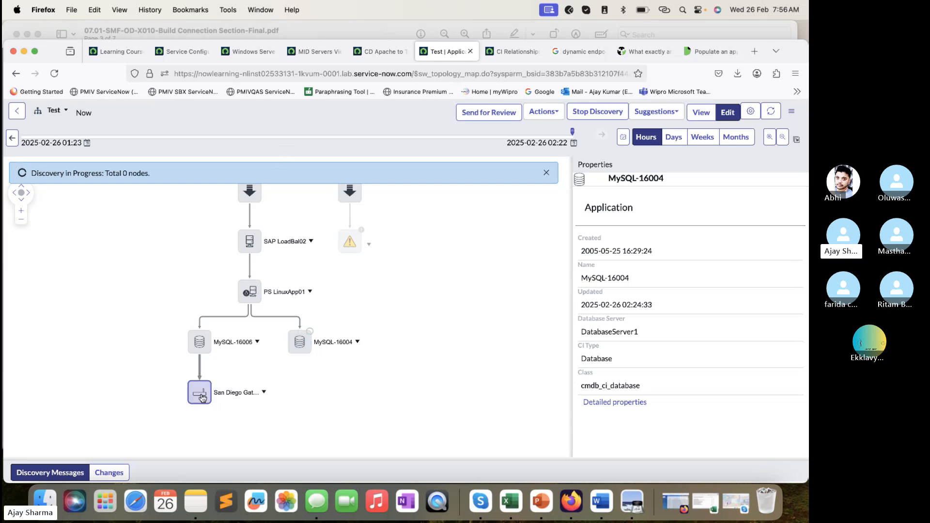
scroll(273, 389, "down", 2)
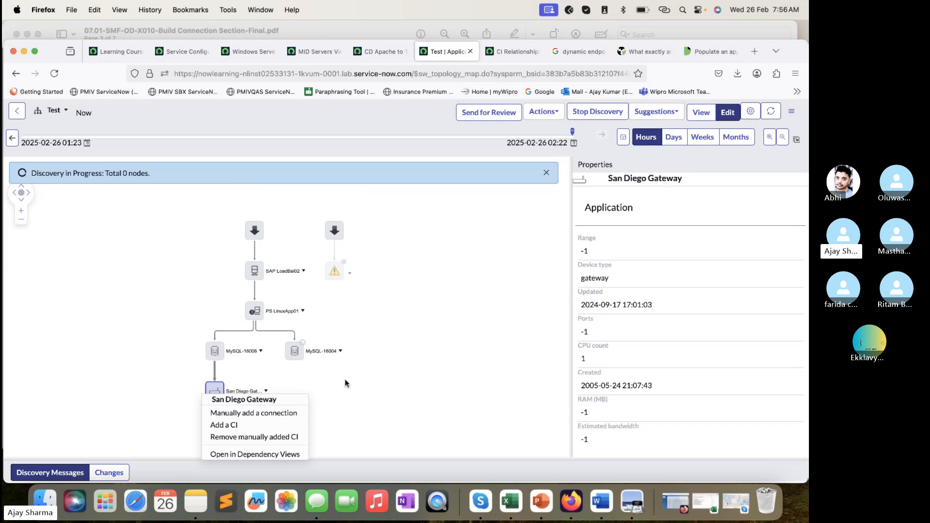
left_click_drag(380, 377, 386, 326)
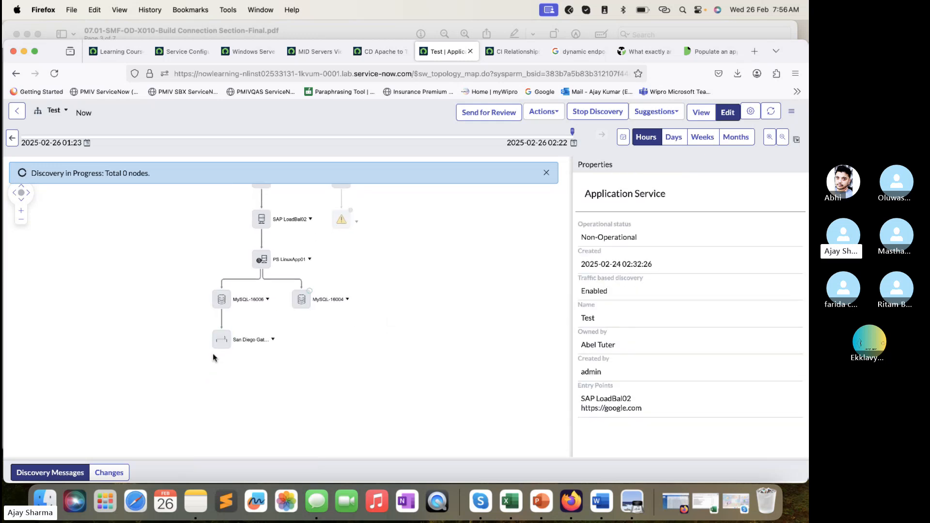
right_click(226, 339)
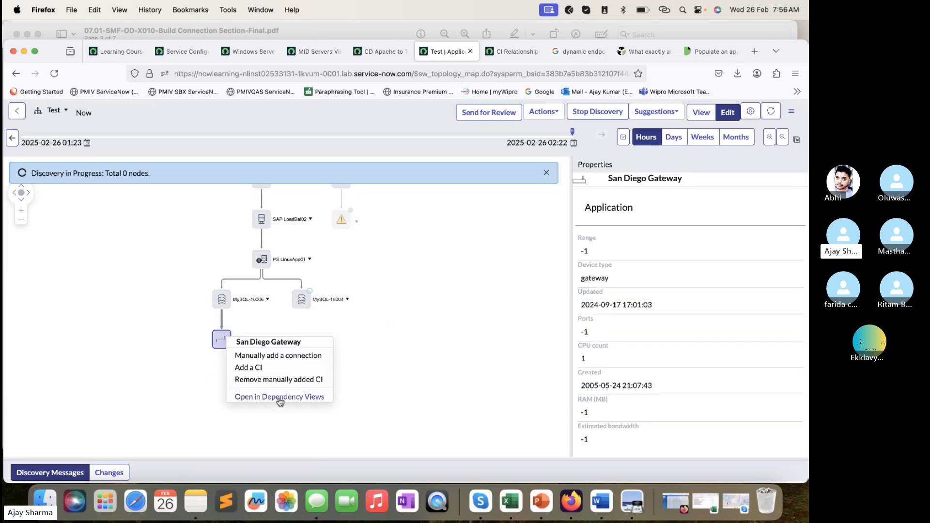
right_click(223, 301)
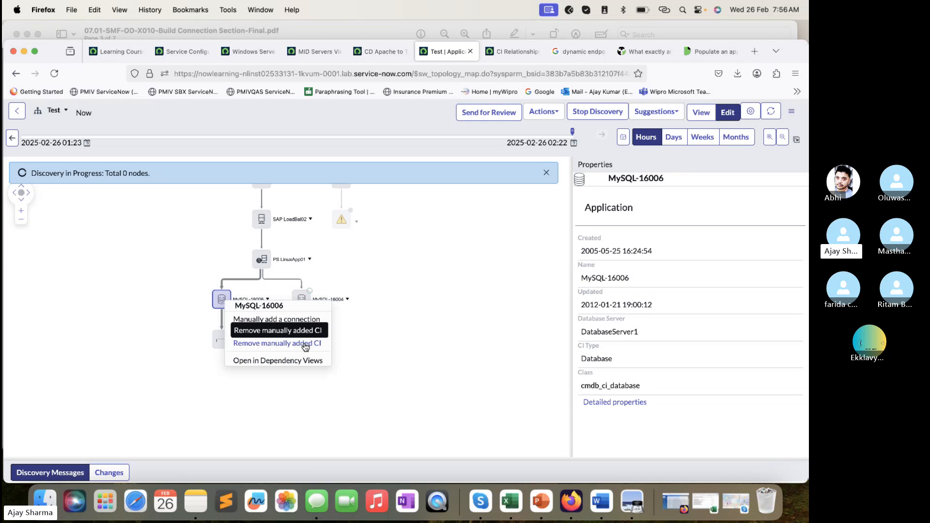
left_click(368, 274)
left_click(257, 281)
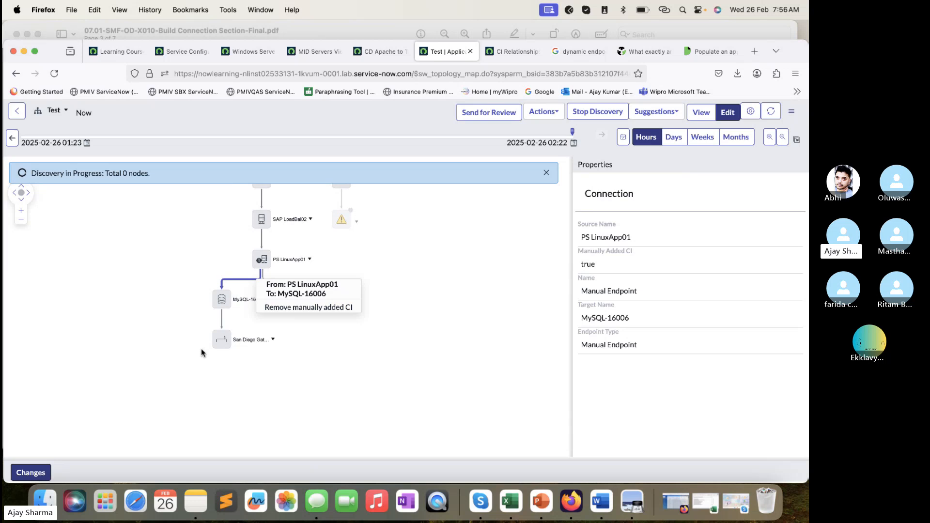
left_click(326, 307)
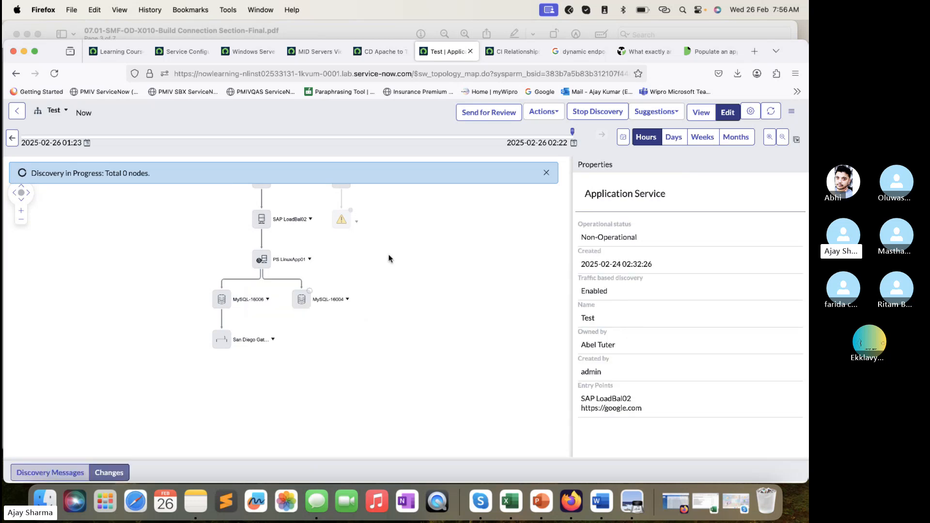
- Review the name and source properties of the connection from PS LinuxApp01 to MySQL-16004
left_click(383, 51)
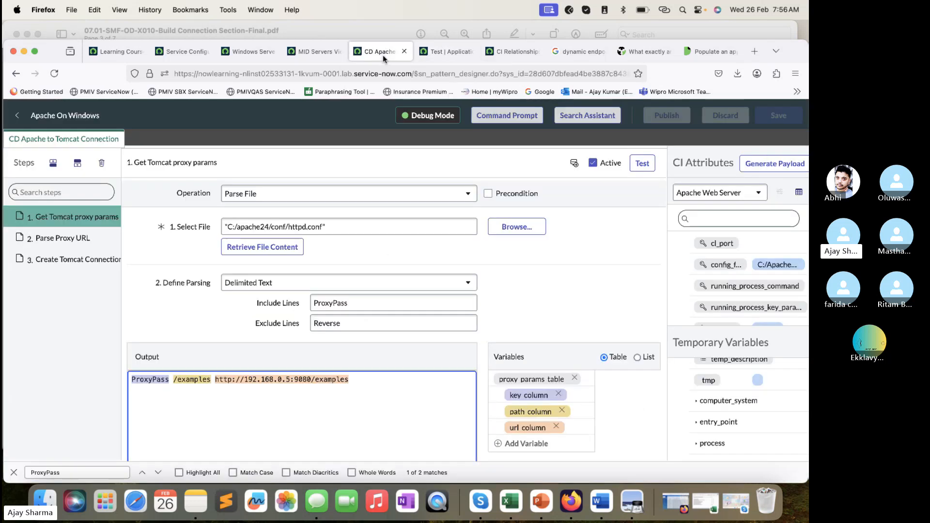
left_click(439, 52)
left_click(290, 279)
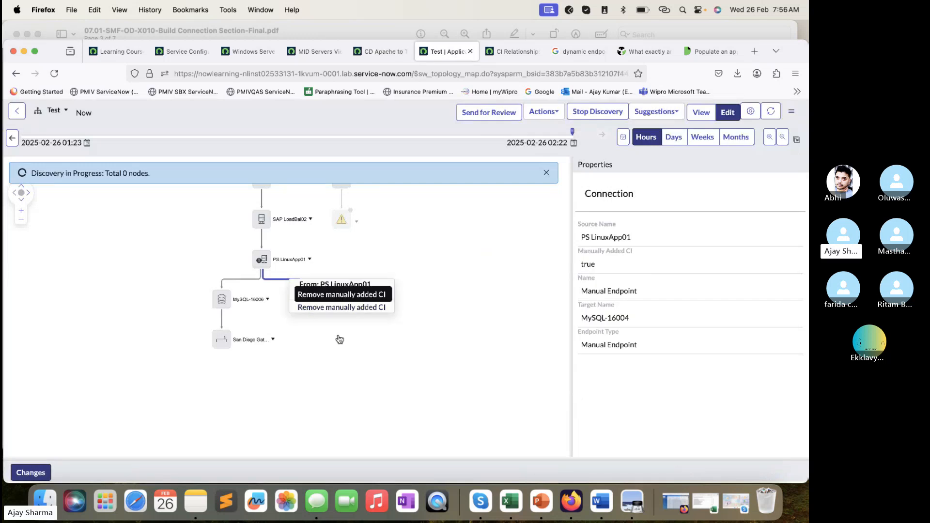
left_click_drag(662, 293, 576, 294)
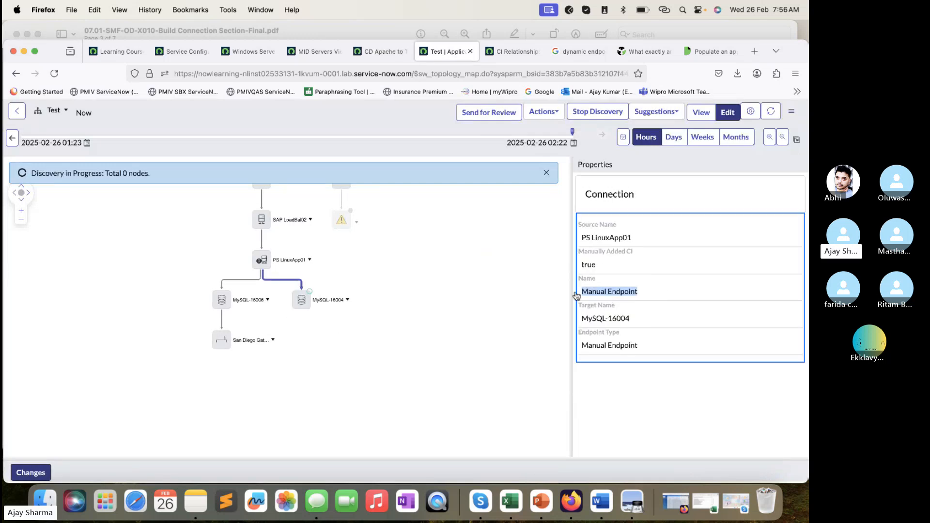
left_click_drag(641, 238, 577, 242)
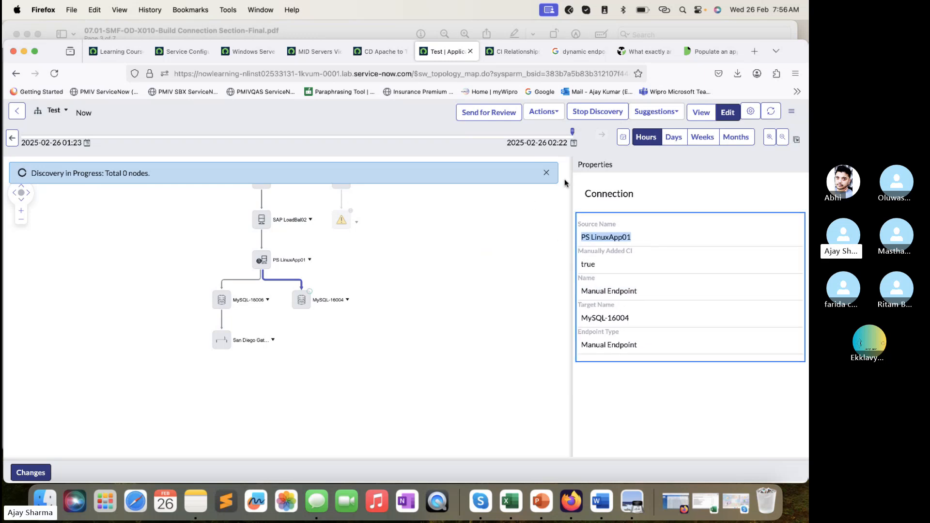
- Switch to the EMEA Dispatch Scanning Service map and examine the properties and actions of the Apache server to Tomcat connection
left_click(54, 110)
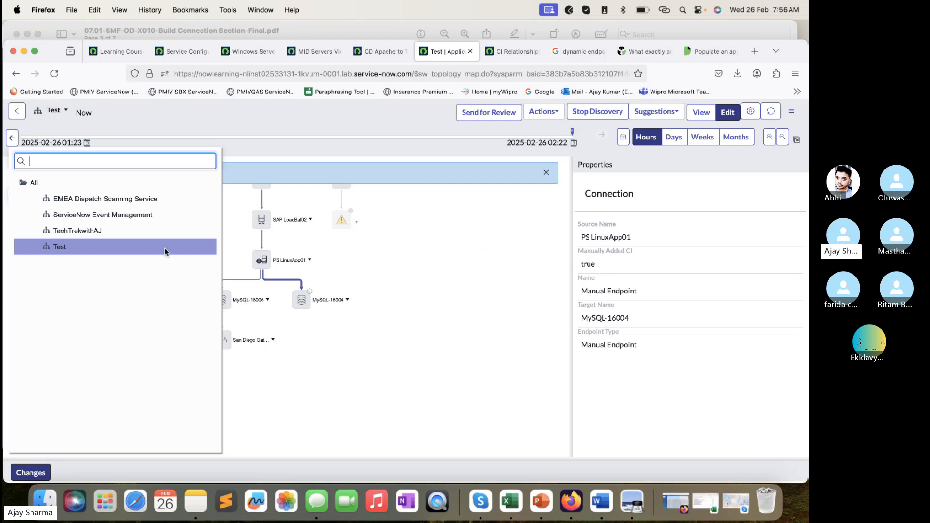
left_click(106, 199)
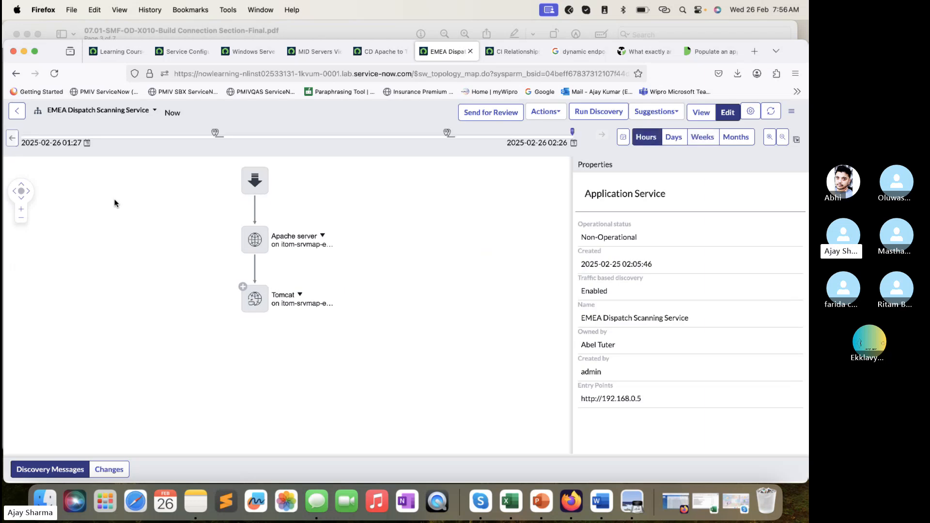
left_click(256, 270)
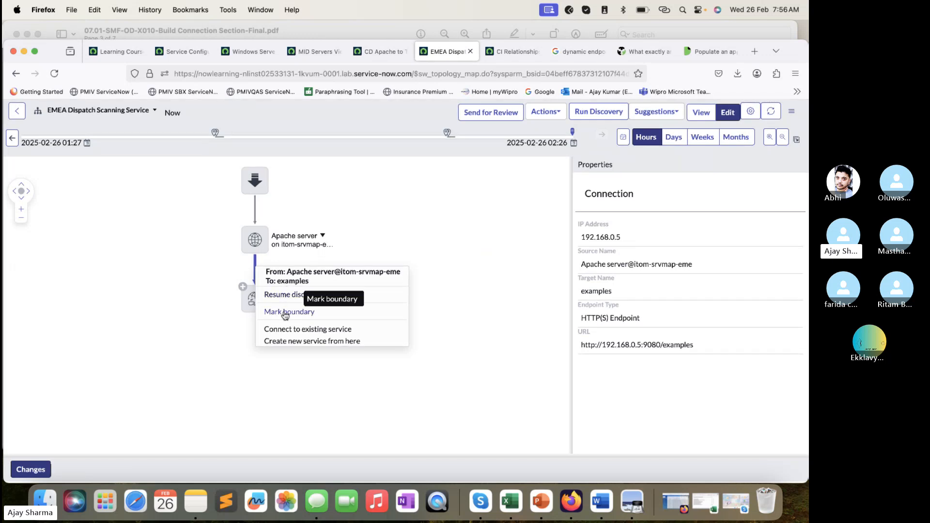
left_click(243, 326)
- Mark the connection from the Apache server to Tomcat as a boundary
left_click(254, 309)
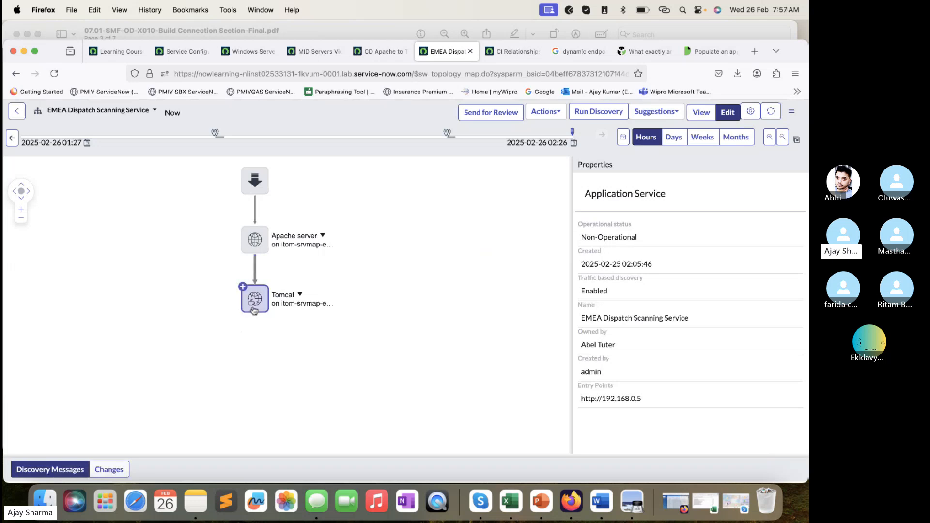
left_click(255, 270)
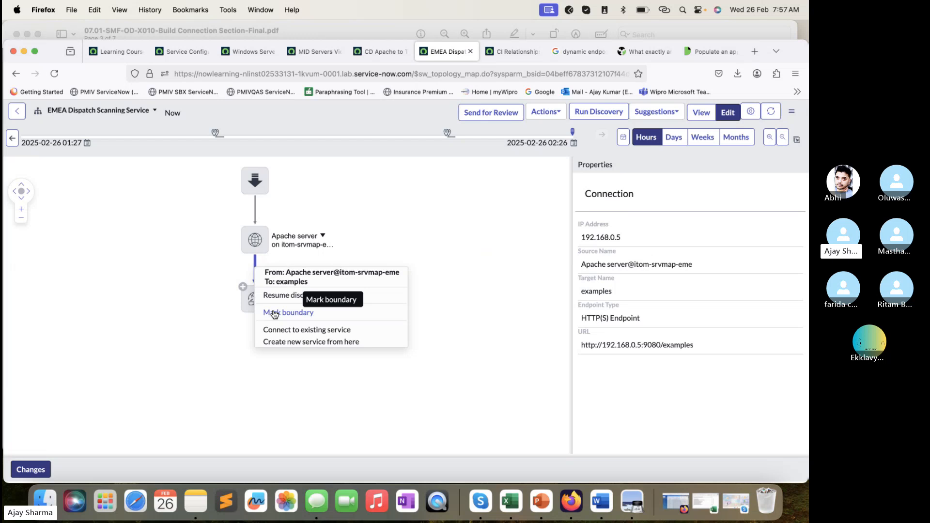
left_click(274, 313)
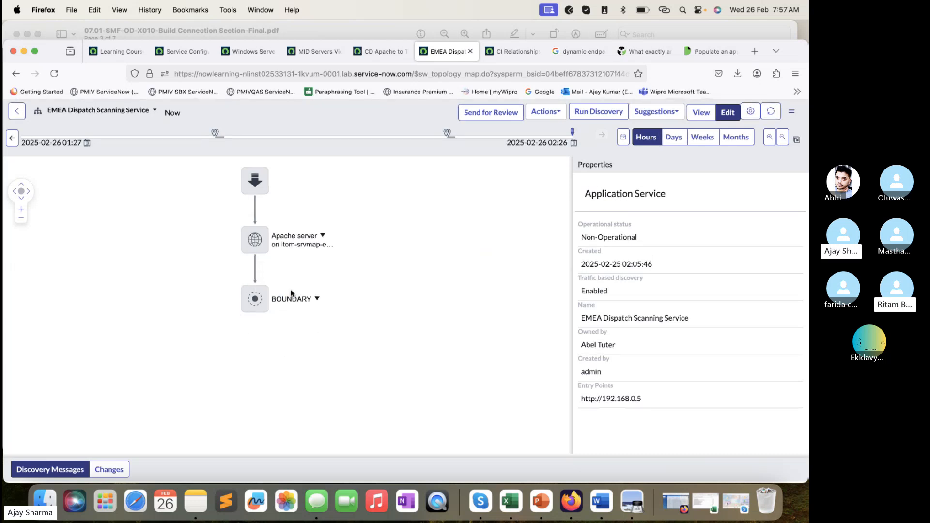
- Inspect the form for creating a new service from the Apache server to Tomcat connection, including its Group choices, and cancel it
right_click(256, 266)
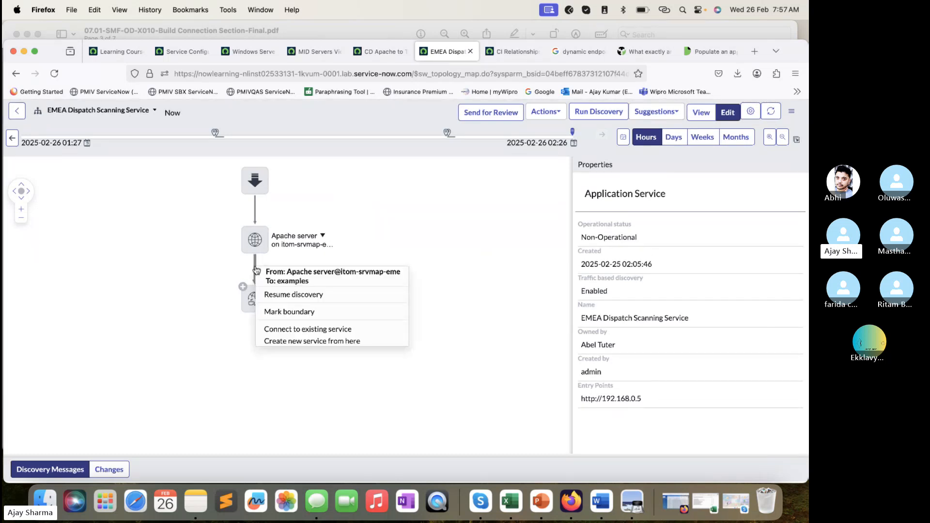
left_click(299, 342)
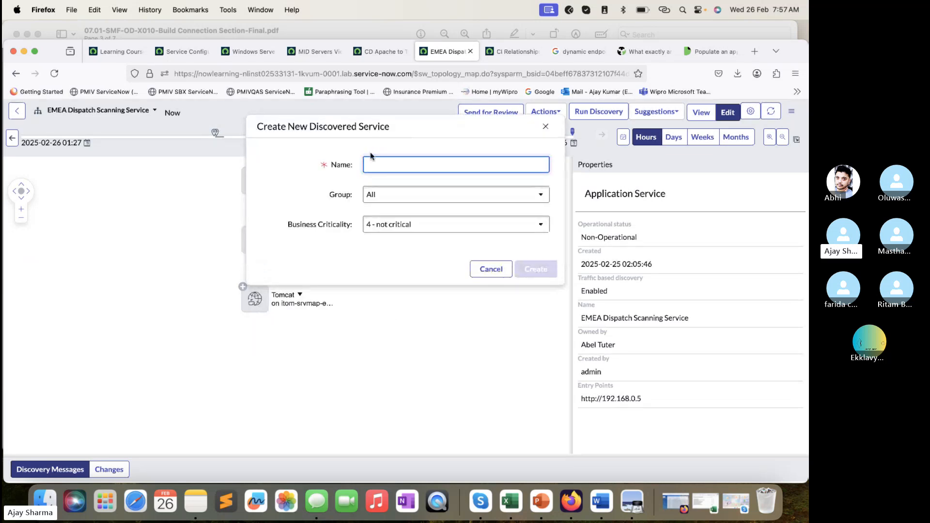
left_click(448, 197)
left_click(449, 212)
left_click(487, 266)
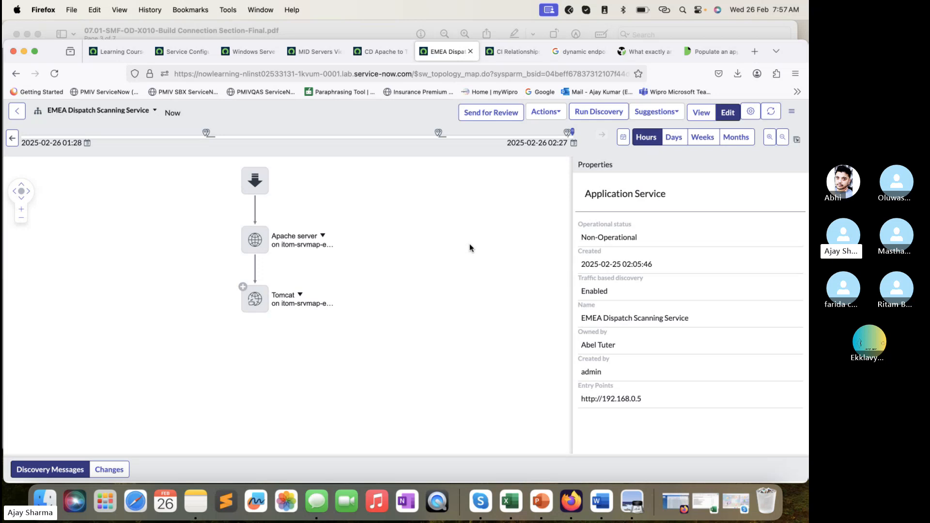
- Expand the map's Discovery Messages, and read Create New Connection Step 2 in the lab PDF before returning to the Apache On Windows pattern
left_click_drag(455, 457, 477, 344)
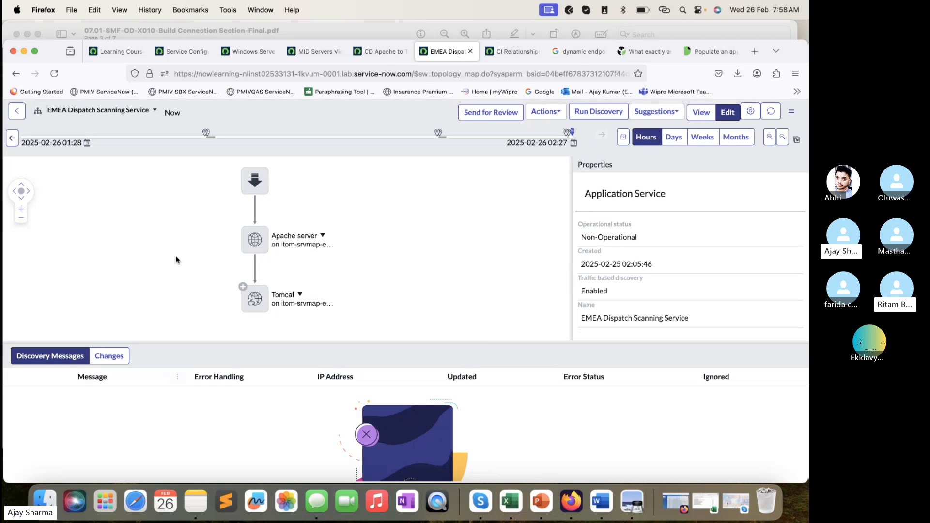
left_click(378, 51)
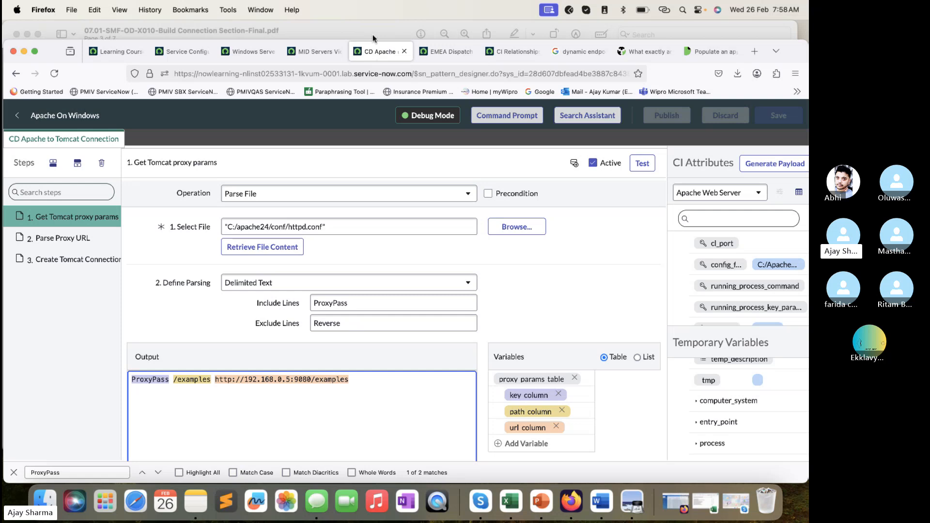
left_click(373, 34)
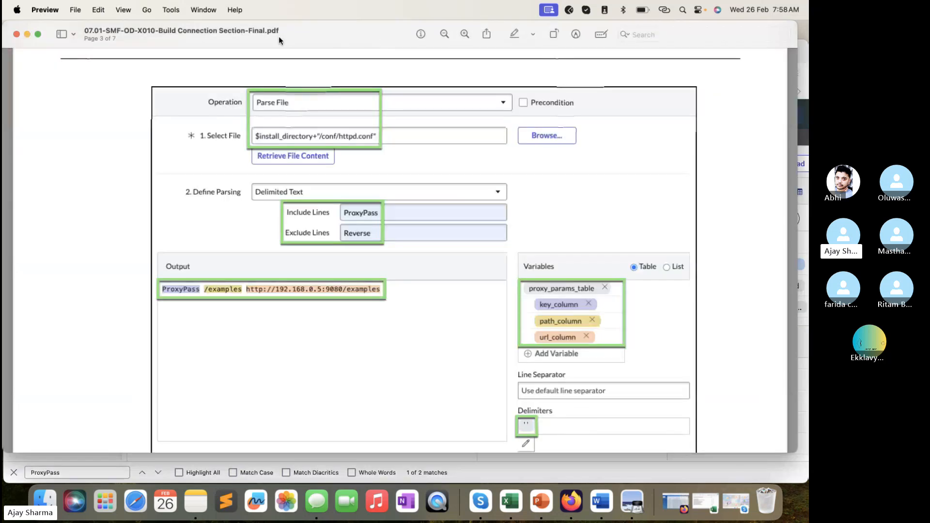
scroll(344, 276, "down", 15)
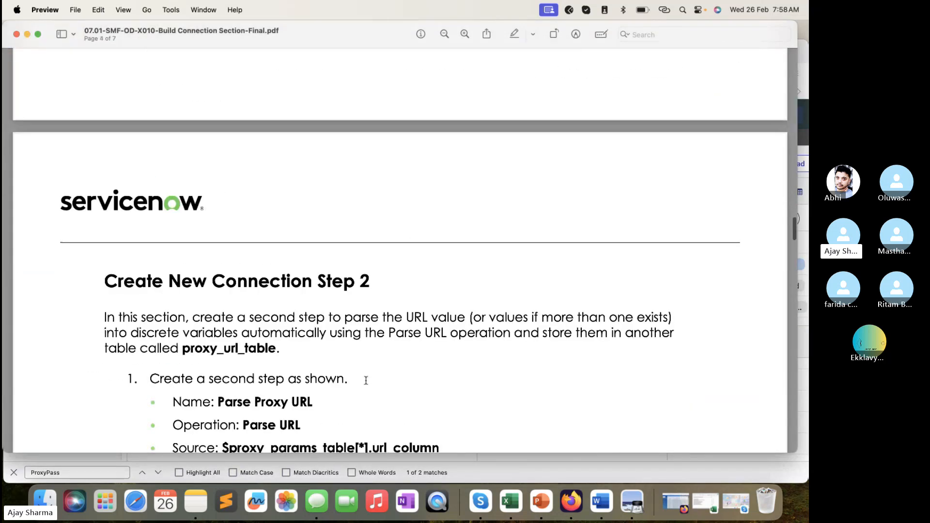
left_click(458, 473)
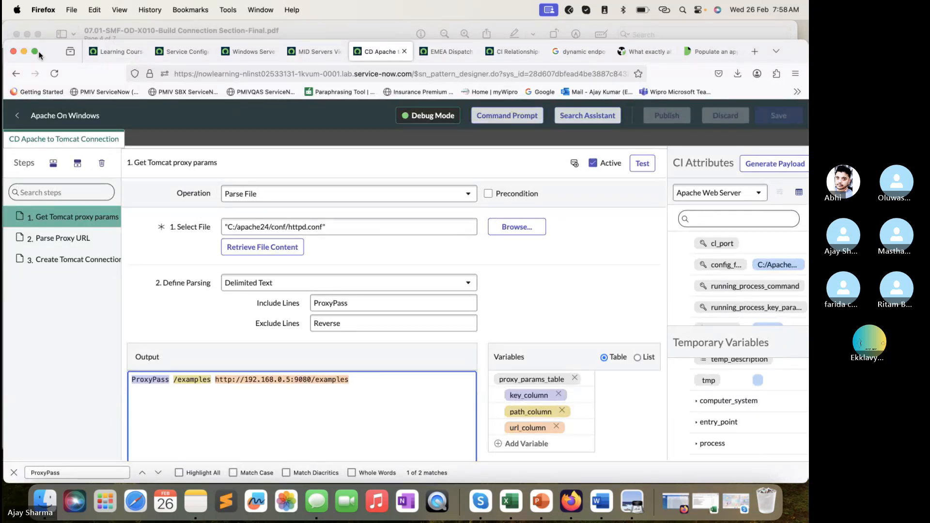
left_click(670, 409)
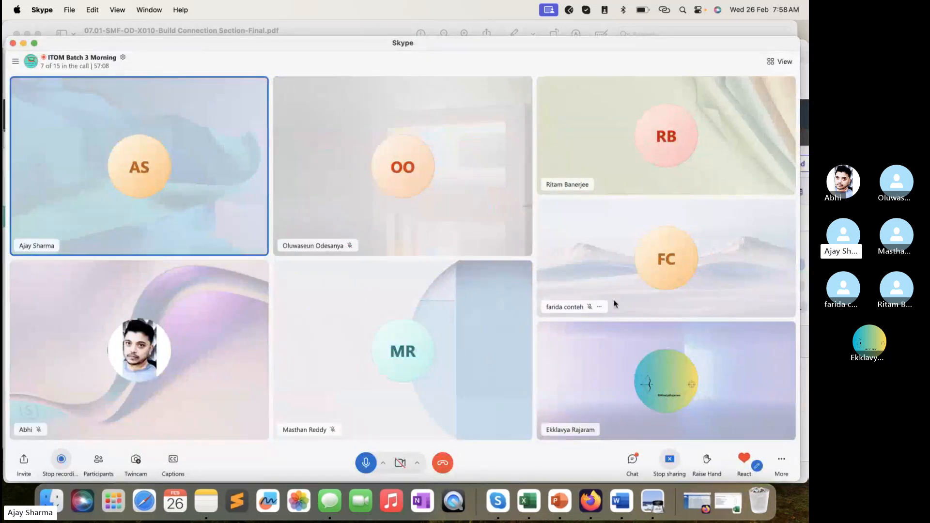
left_click_drag(597, 43, 597, 28)
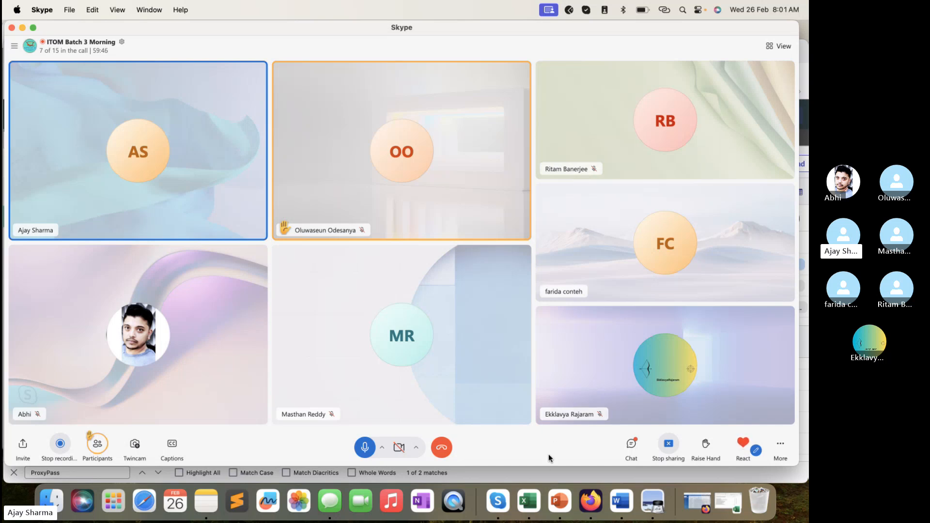
- Switch to Firefox's Service Mapping Fundamentals course page, dismiss the Knowledge 2025 announcement and open My Learning Profile
key("super+Tab")
left_click(113, 52)
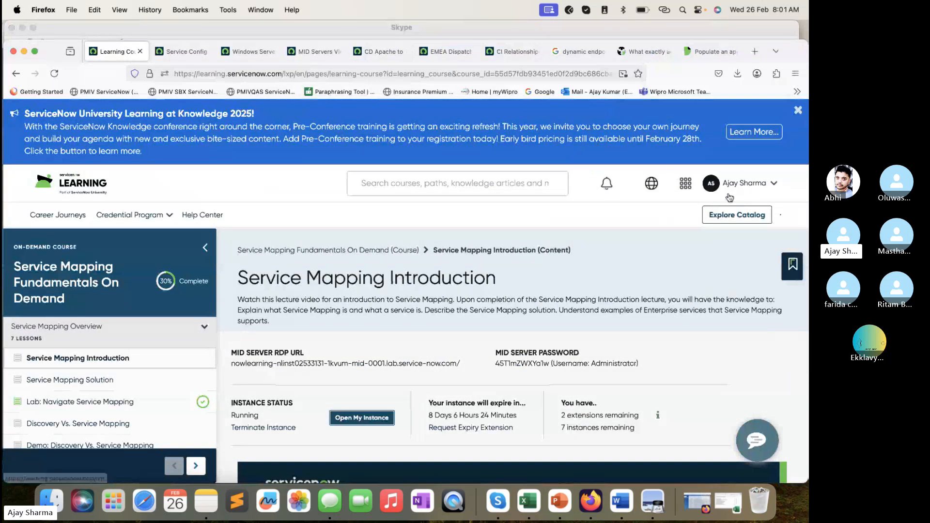
left_click(795, 111)
left_click(773, 118)
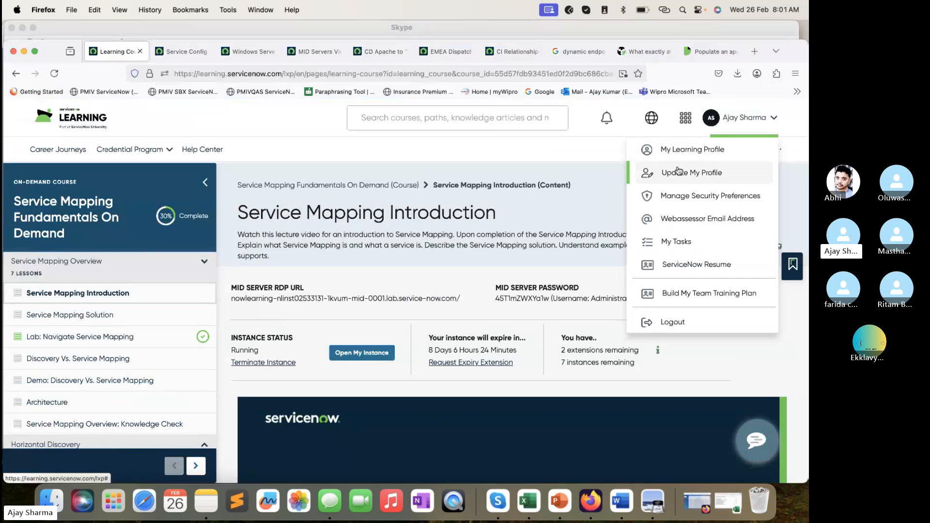
left_click(679, 150)
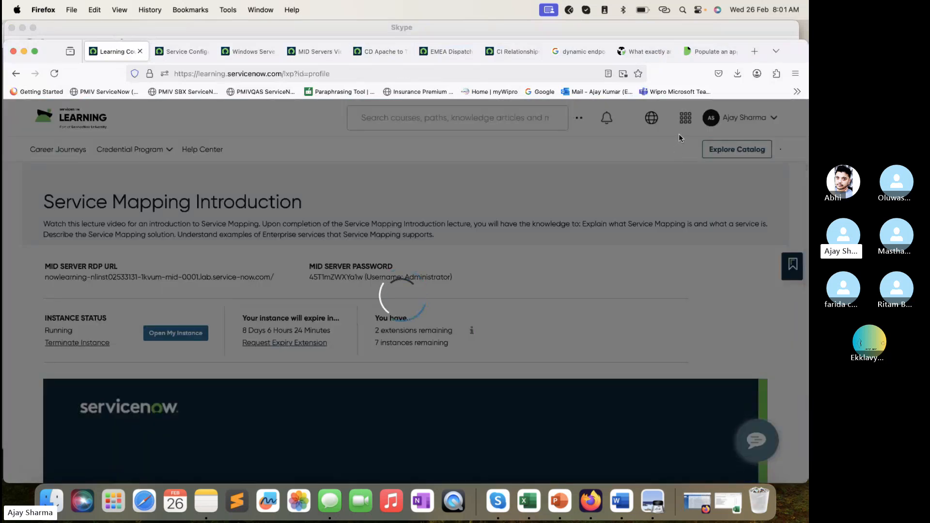
- Expand My Preferences in the learning profile and view the Webassessor Email Address page
scroll(203, 393, "down", 3)
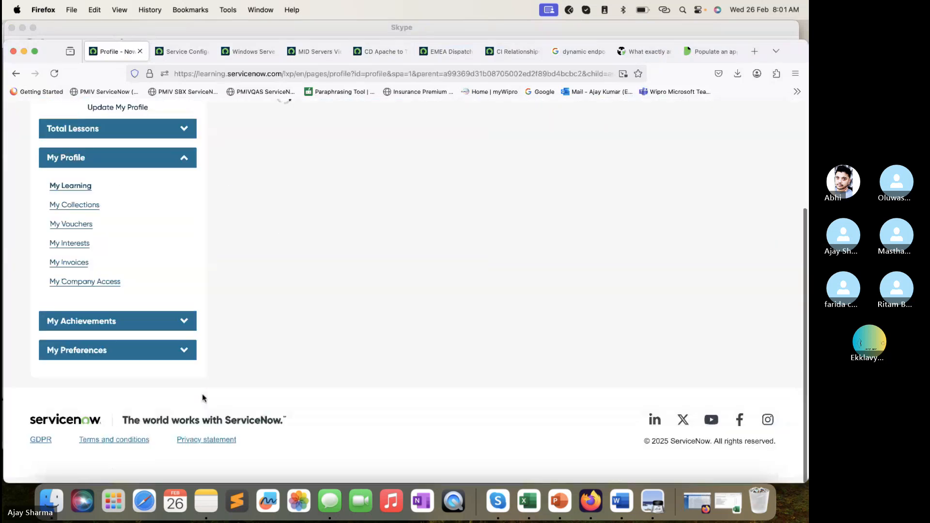
left_click(188, 409)
scroll(184, 410, "down", 5)
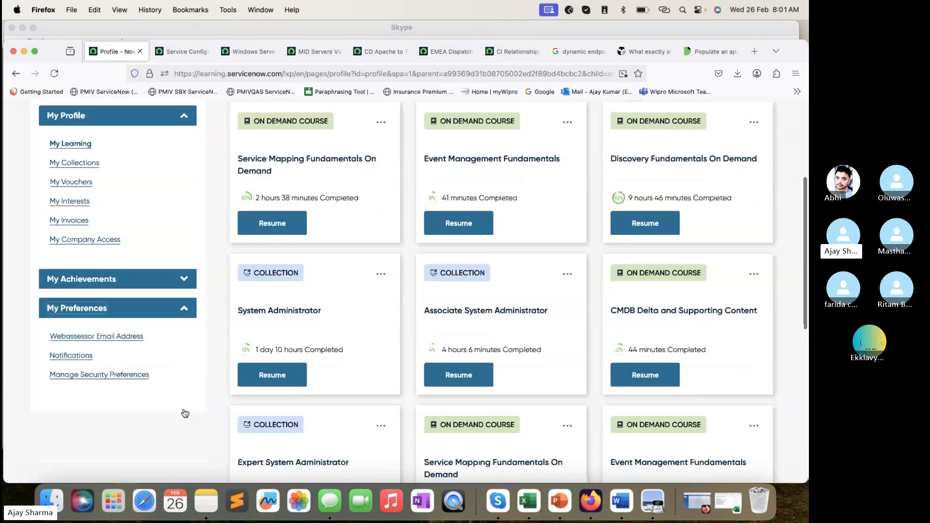
left_click(131, 270)
scroll(300, 211, "up", 4)
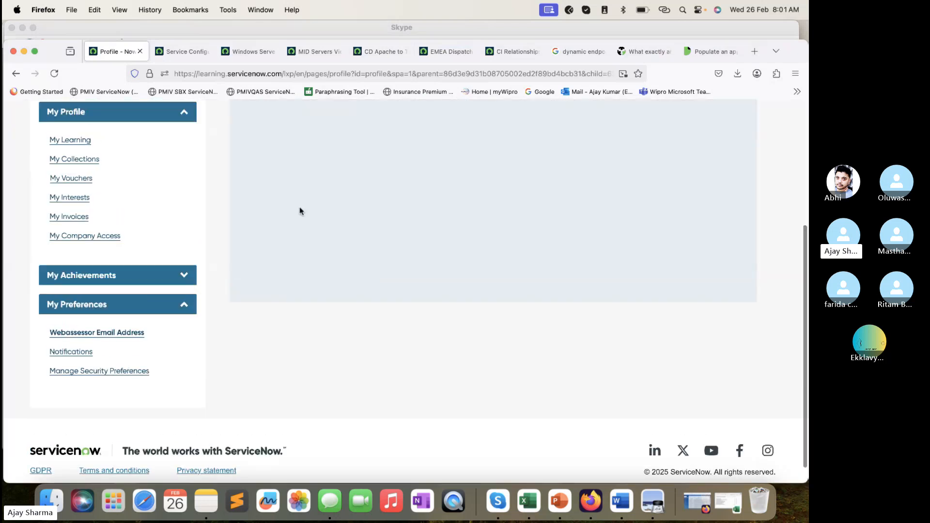
left_click(303, 211)
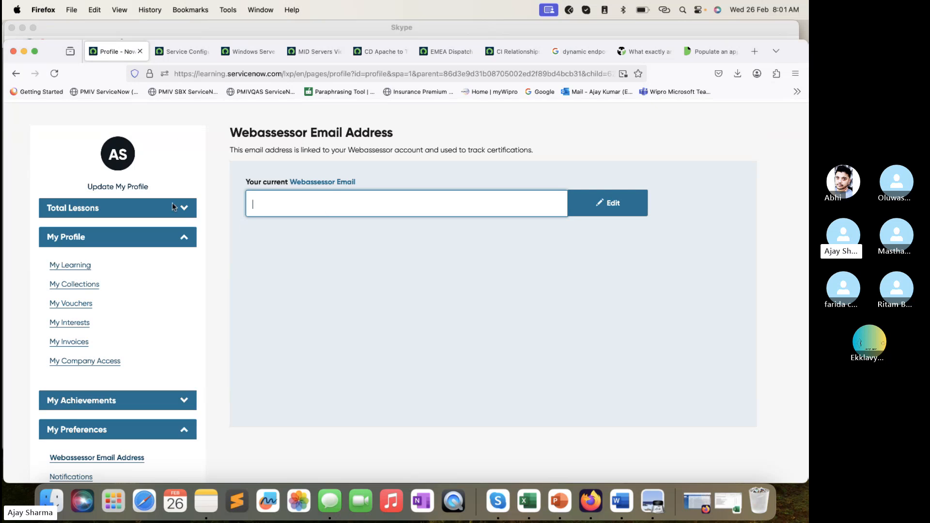
- Open My Vouchers in the profile and review the certification exam vouchers with their expiry dates and claim status
scroll(189, 260, "down", 1)
left_click(68, 282)
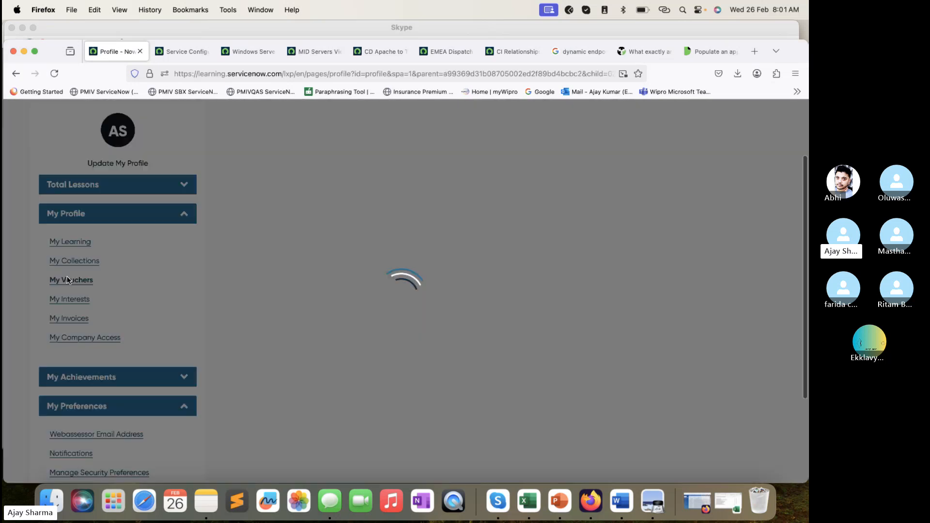
scroll(316, 296, "down", 1)
scroll(316, 296, "down", 3)
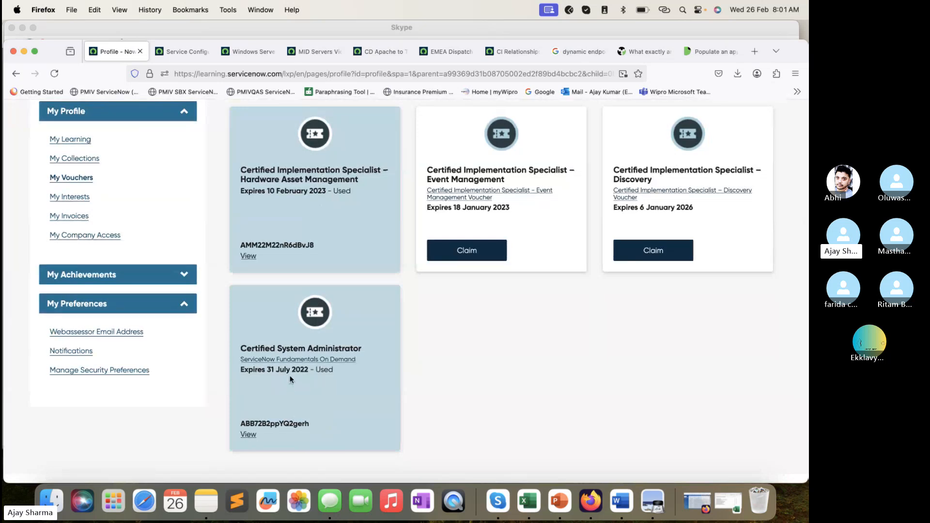
scroll(377, 163, "up", 2)
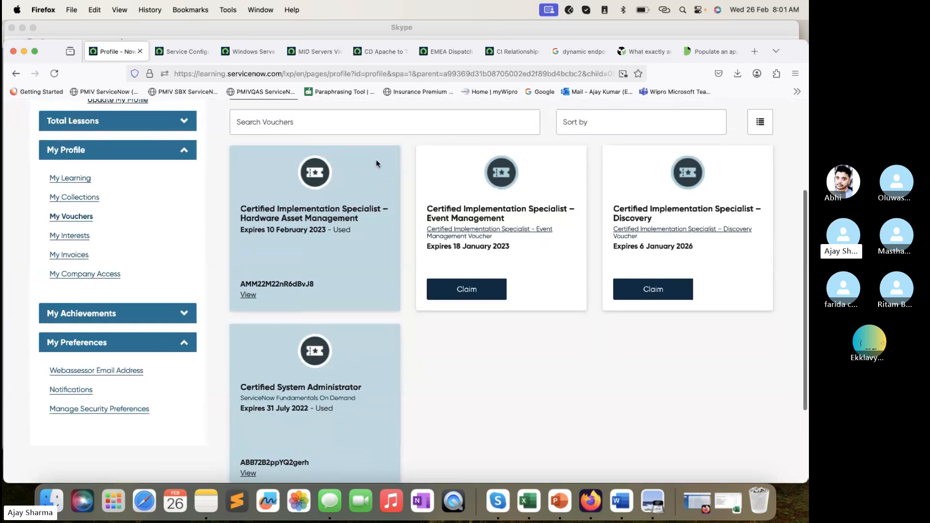
scroll(377, 163, "up", 5)
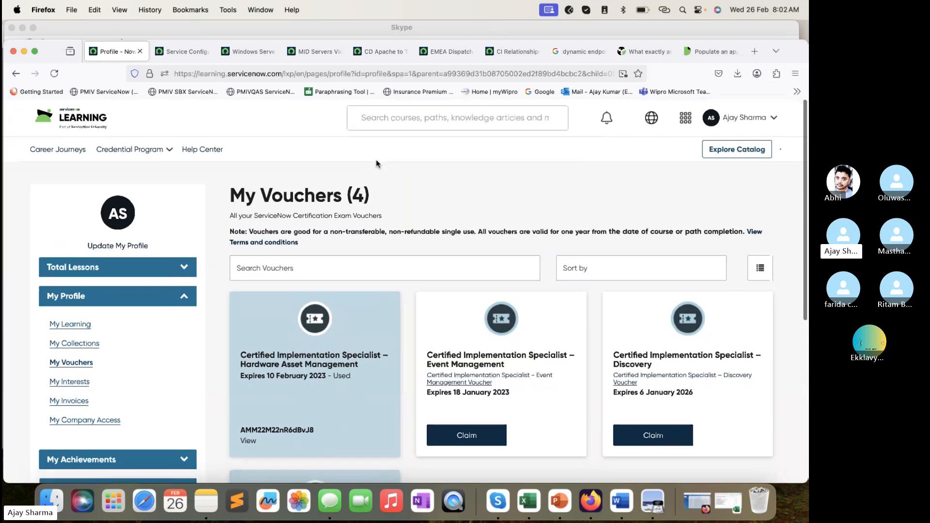
scroll(377, 163, "down", 5)
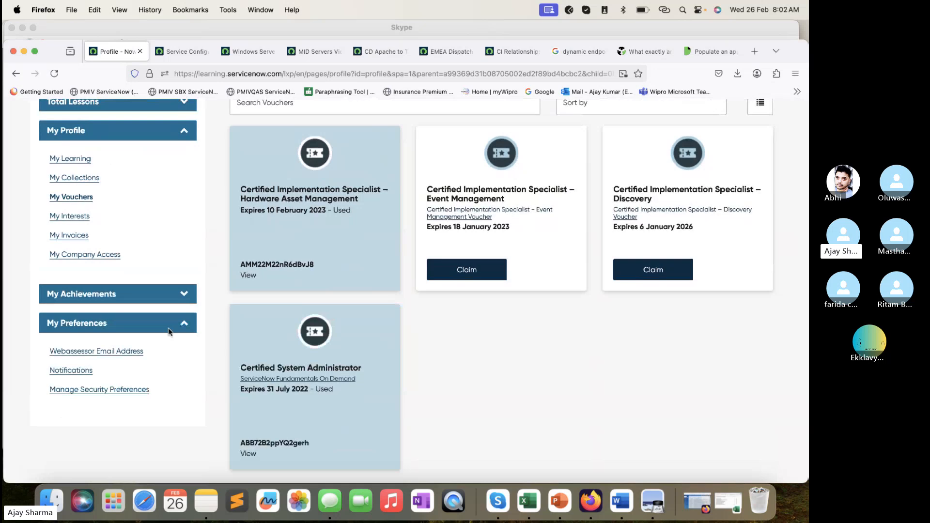
scroll(169, 329, "up", 5)
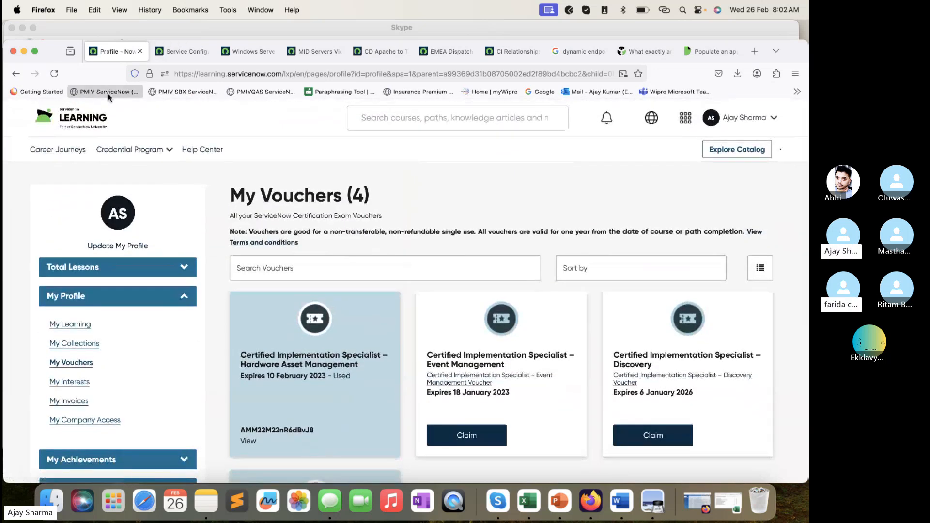
- Return to the ServiceNow Learning home page and look over the My learning courses and Learning achievements
left_click(89, 121)
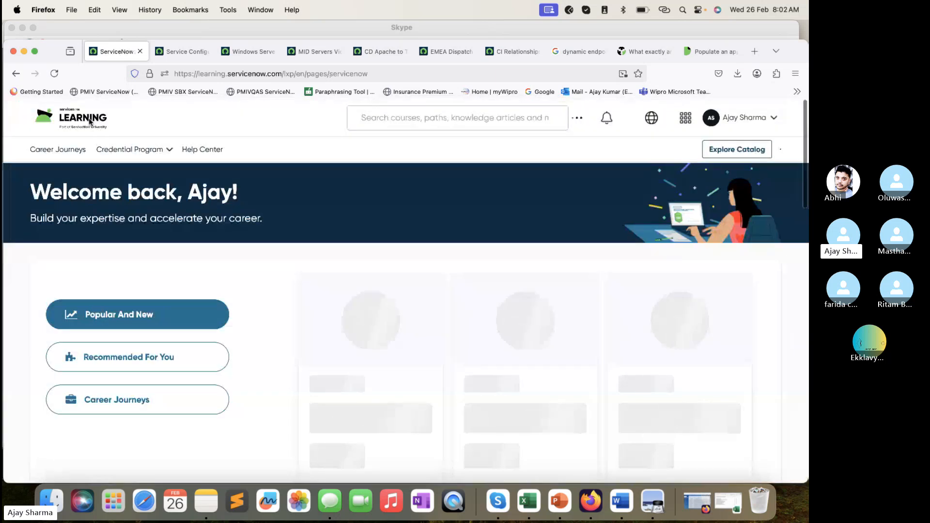
scroll(220, 298, "down", 8)
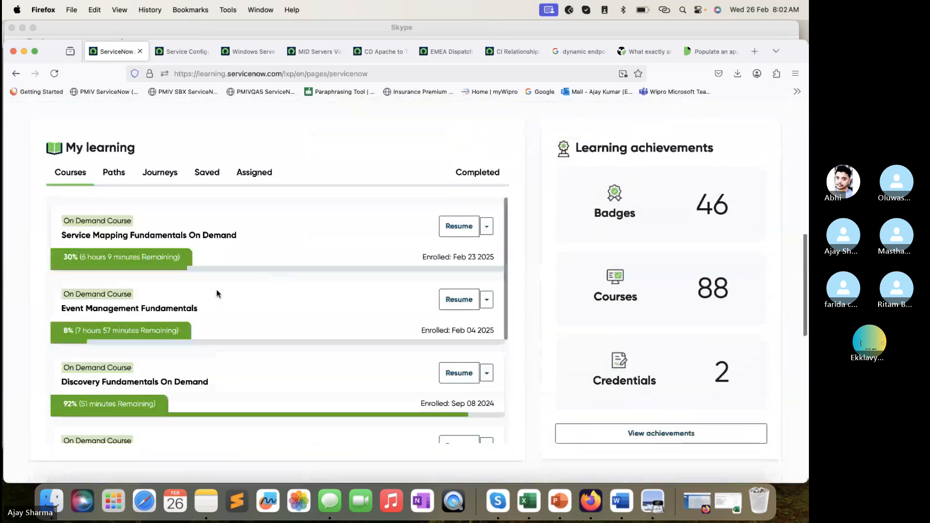
scroll(216, 293, "up", 10)
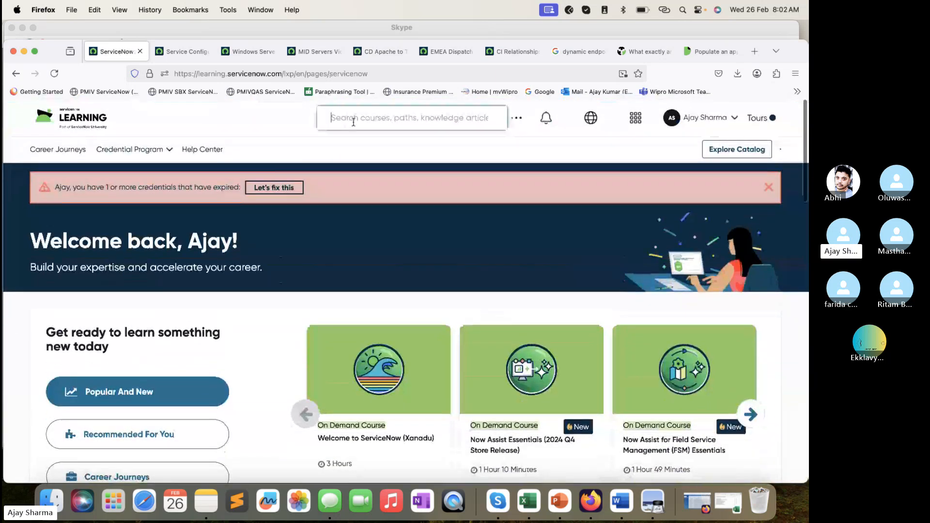
- Search the learning site for "discovery fundamentals" and allow the site to access the location
left_click(353, 122)
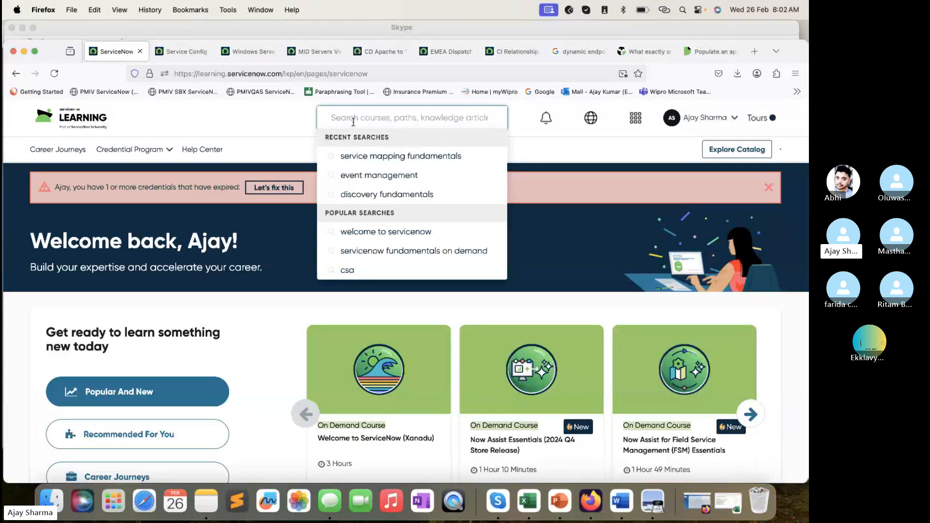
type("Eve")
key("BackSpace")
key("BackSpace")
key("BackSpace")
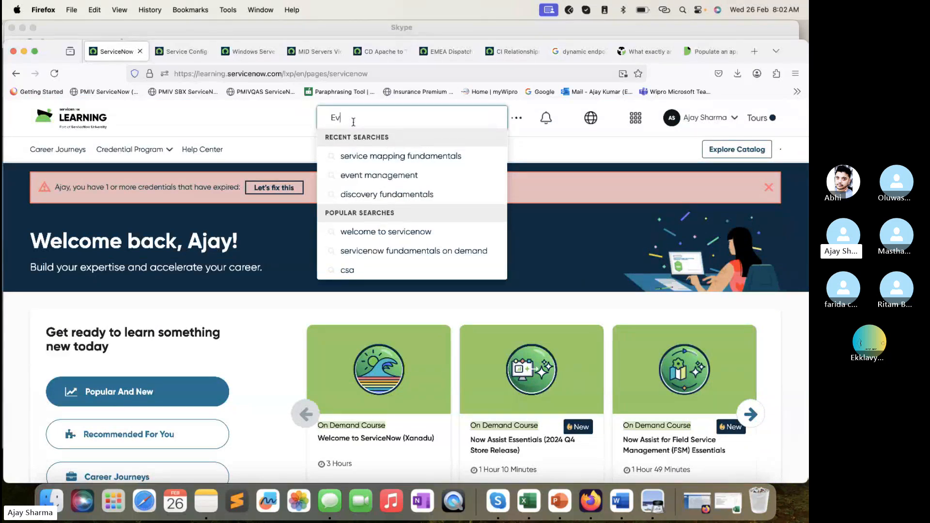
type("Discovery")
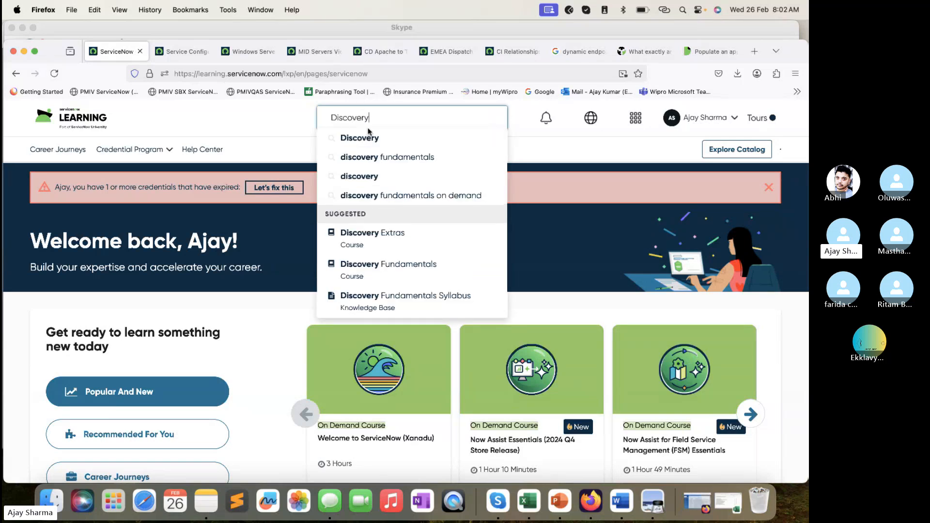
left_click(388, 157)
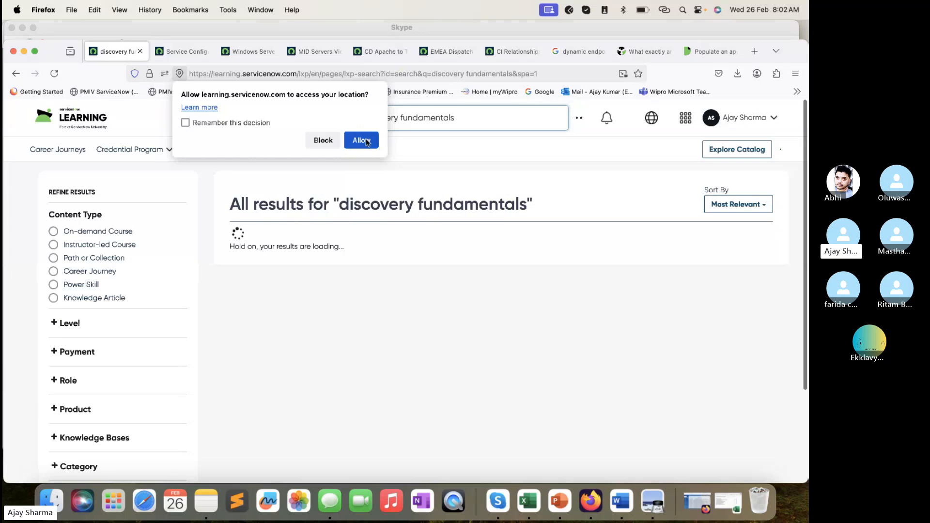
left_click(368, 141)
- Look through the search results and open the Discovery Fundamentals On Demand course
scroll(337, 270, "down", 2)
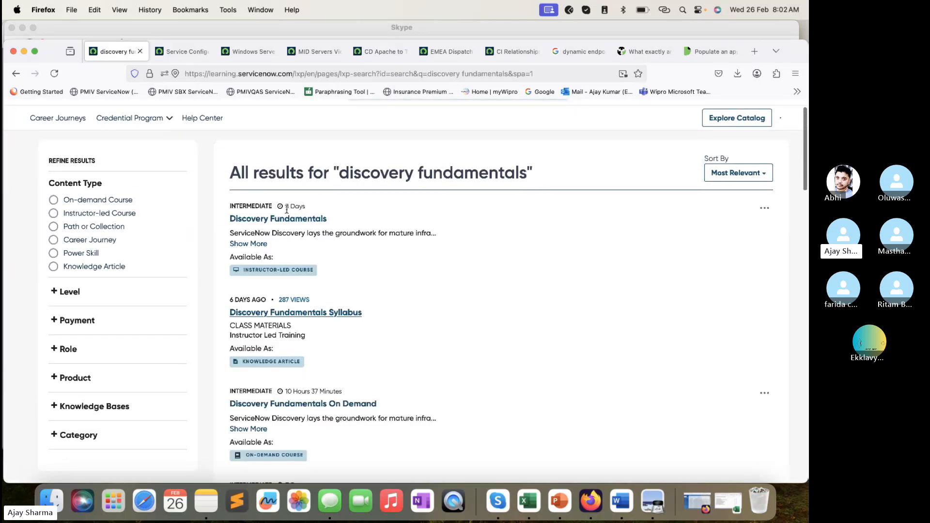
scroll(281, 222, "down", 3)
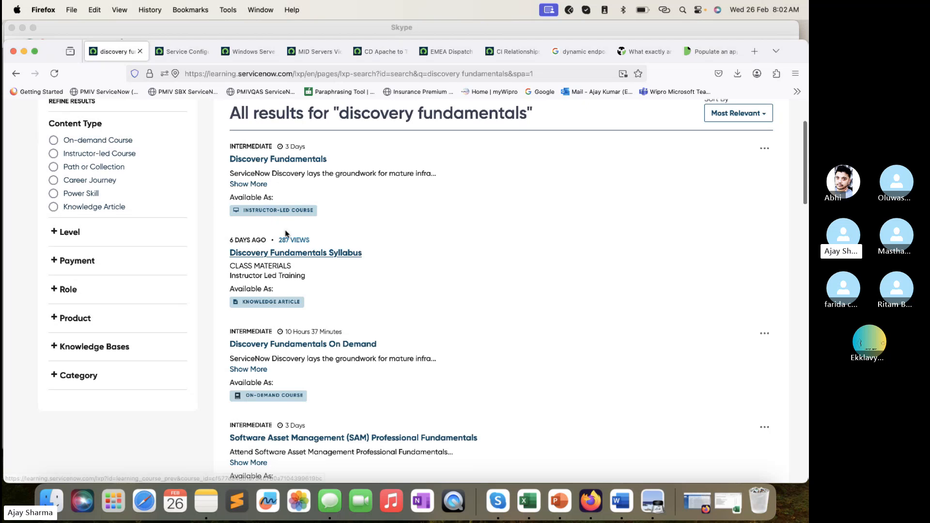
scroll(340, 325, "down", 1)
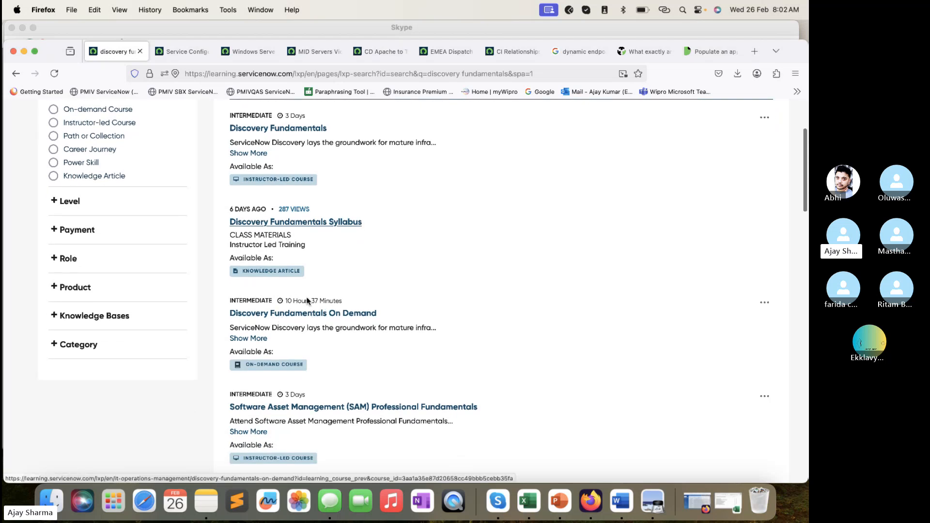
left_click(334, 313)
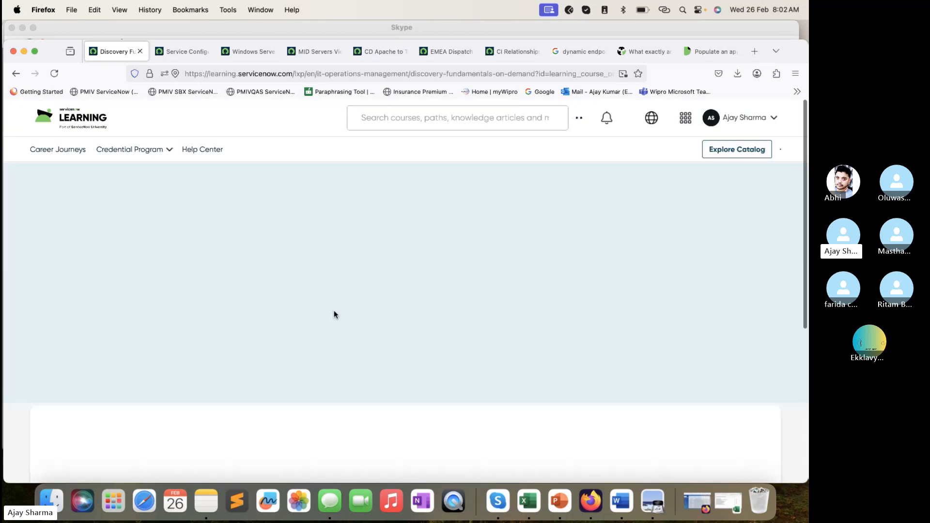
- Review the course's overview and voucher achievement, resume the course and close its launched content window
scroll(216, 279, "down", 5)
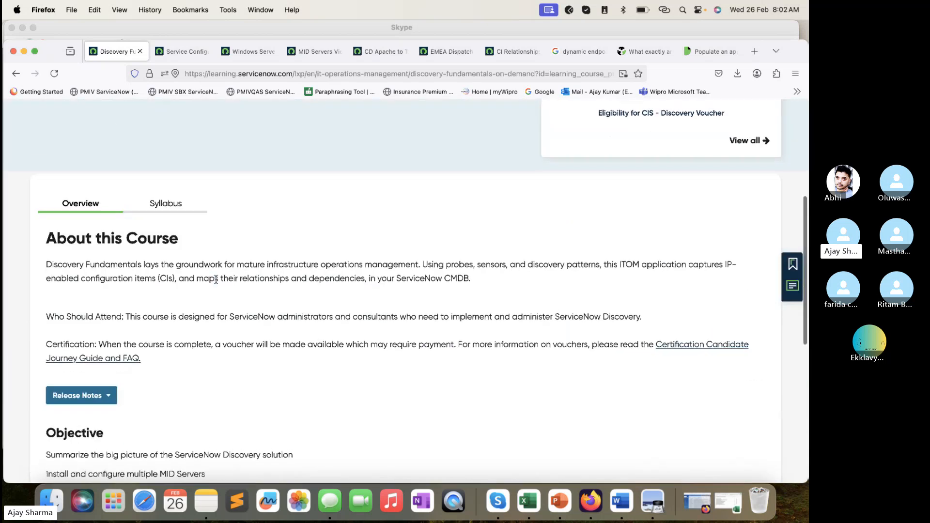
scroll(216, 281, "up", 3)
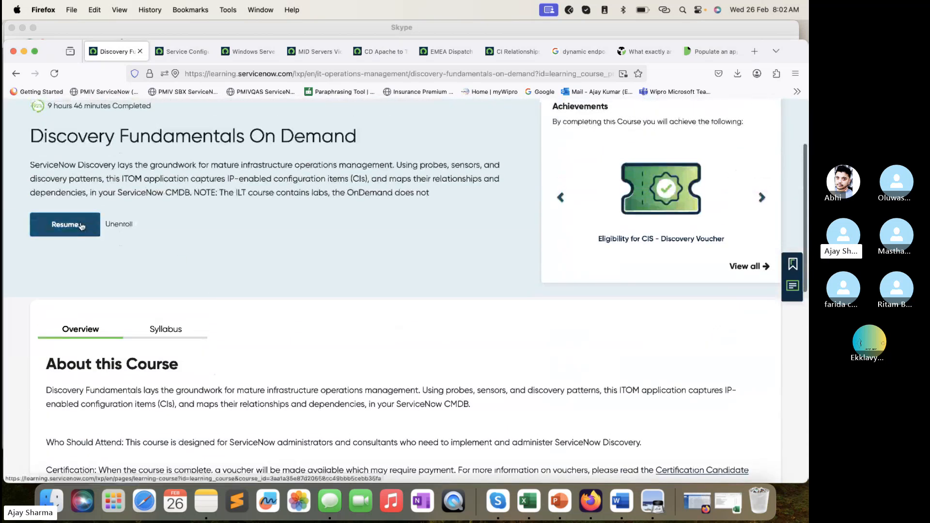
scroll(81, 226, "up", 2)
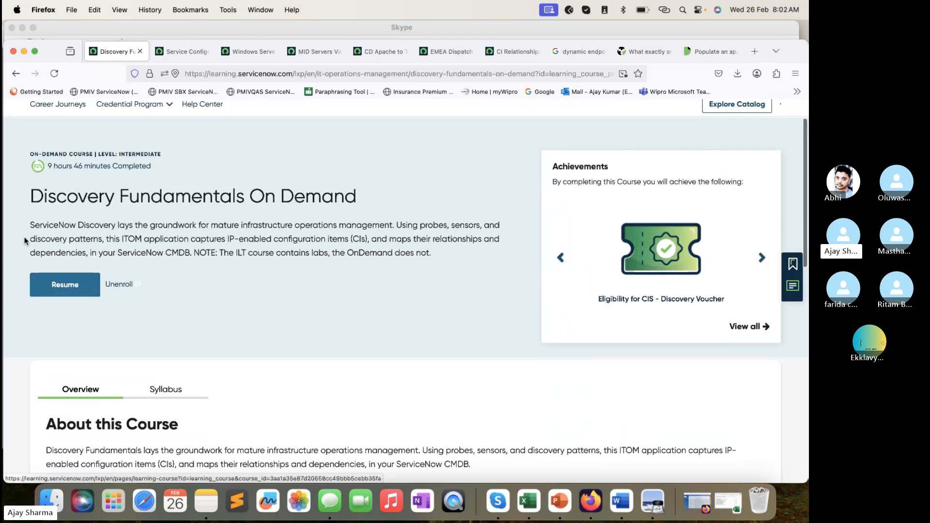
left_click(68, 288)
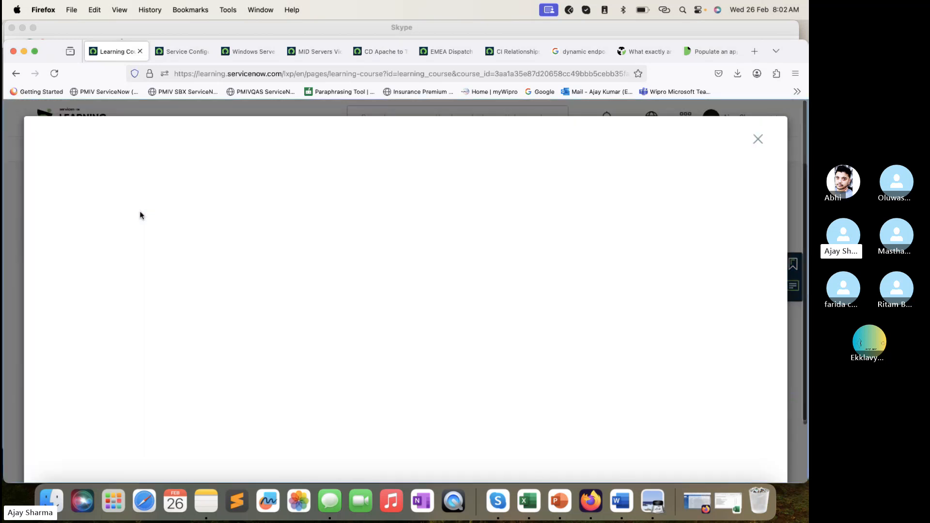
left_click(759, 143)
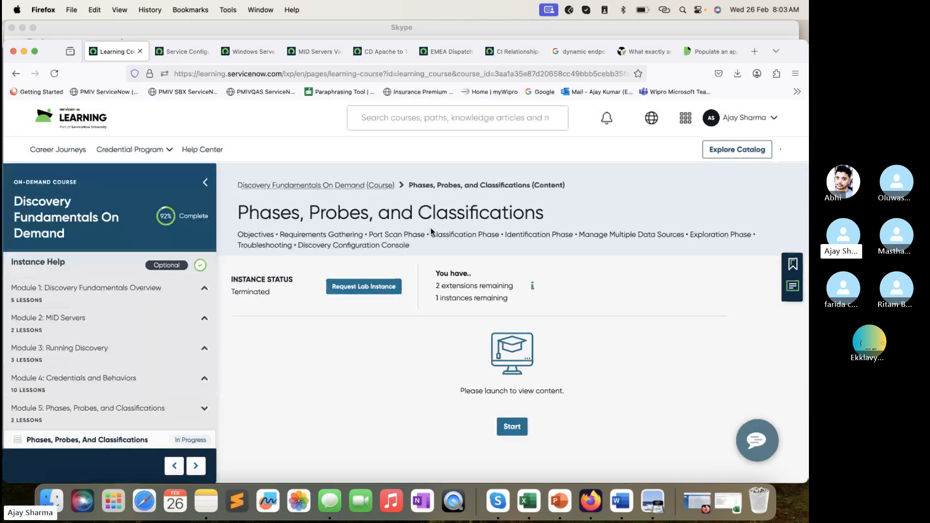
key("super+Tab")
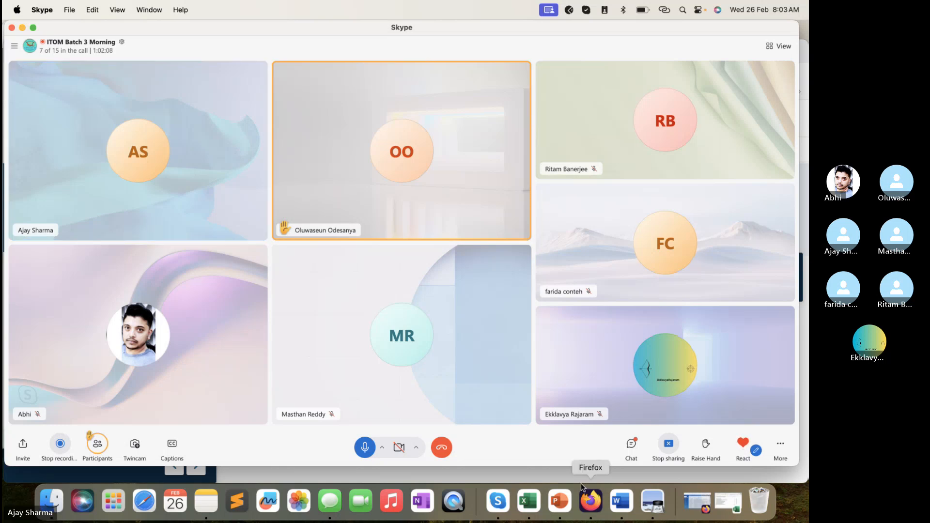
left_click(591, 498)
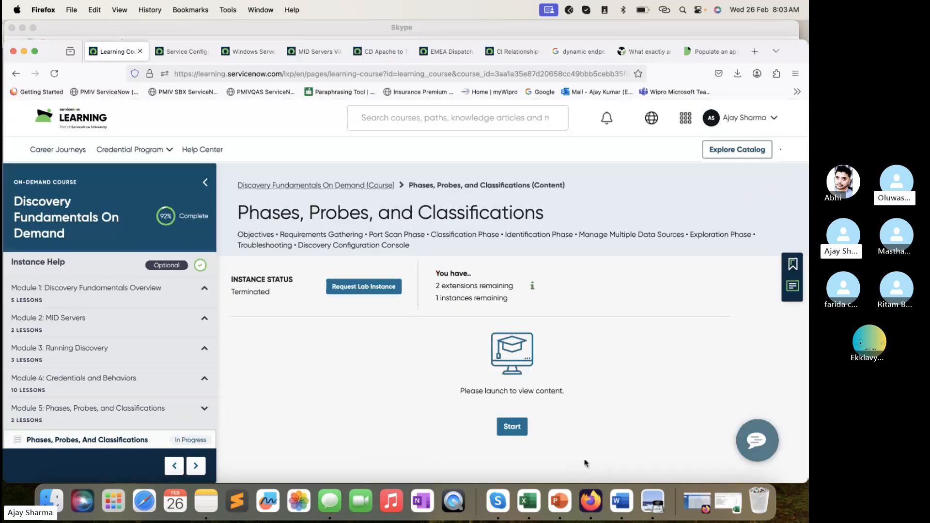
left_click(281, 28)
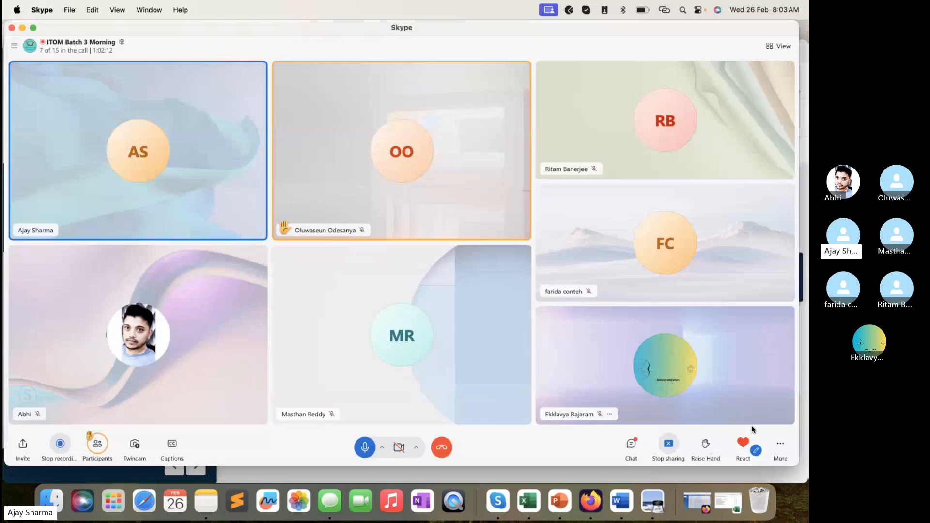